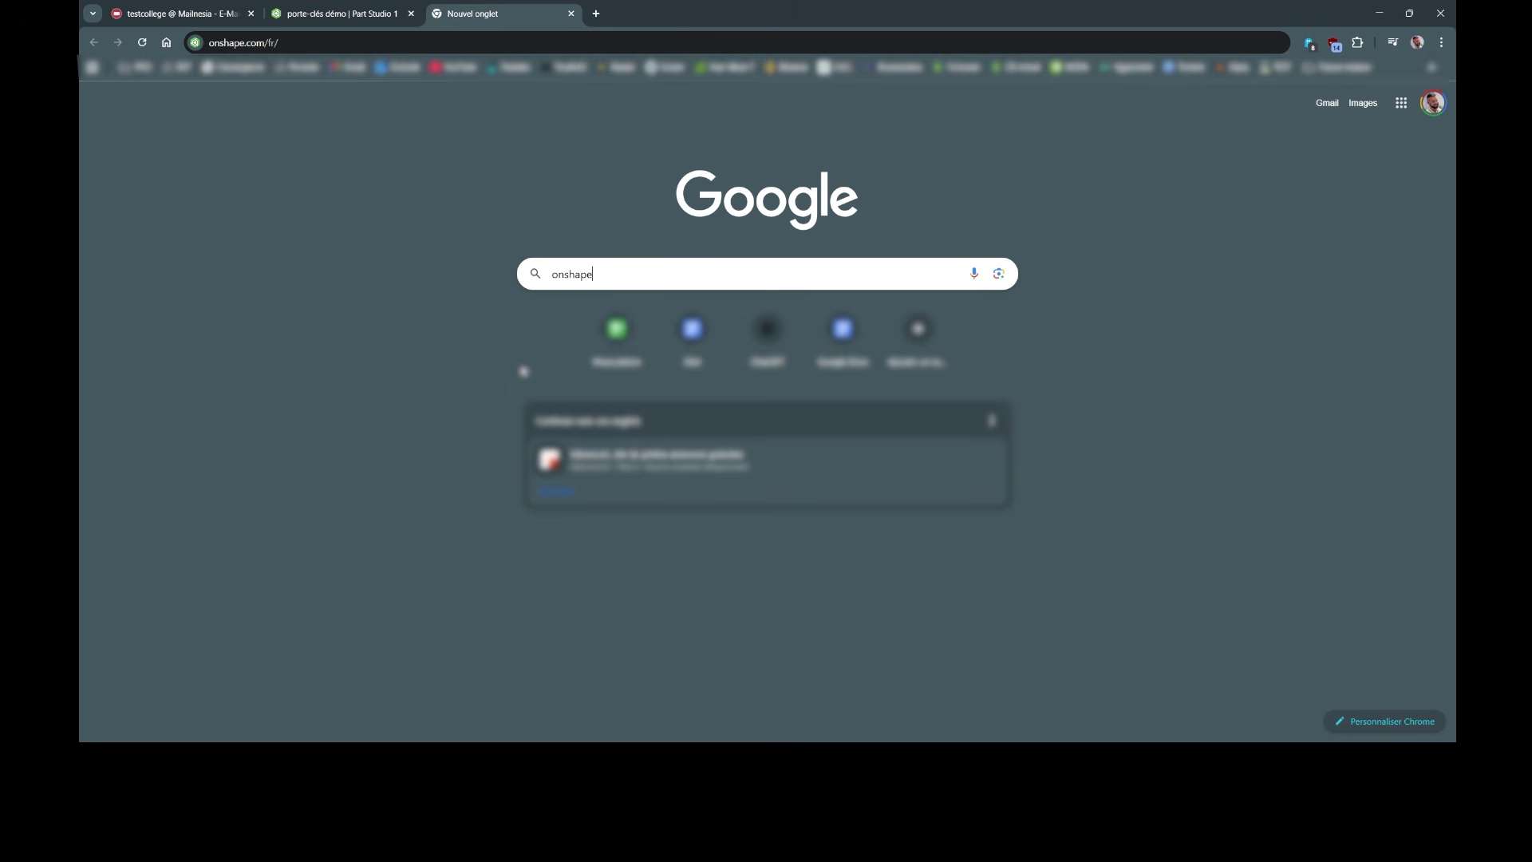
# Step: Submit the Google search for 'onshape' to bring up the results
pyautogui.click(631, 271)
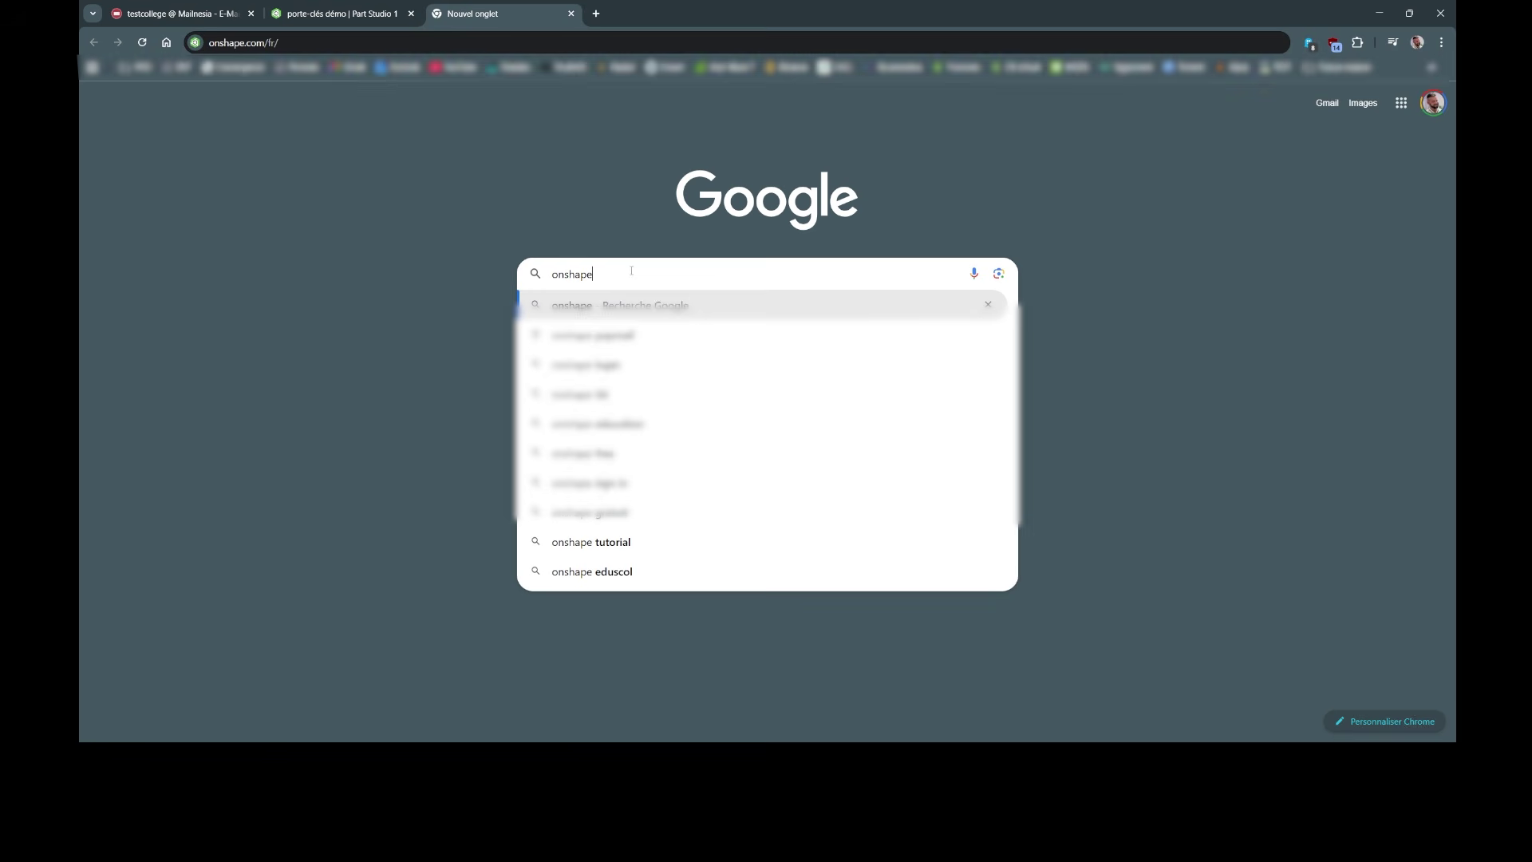
pyautogui.press('Return')
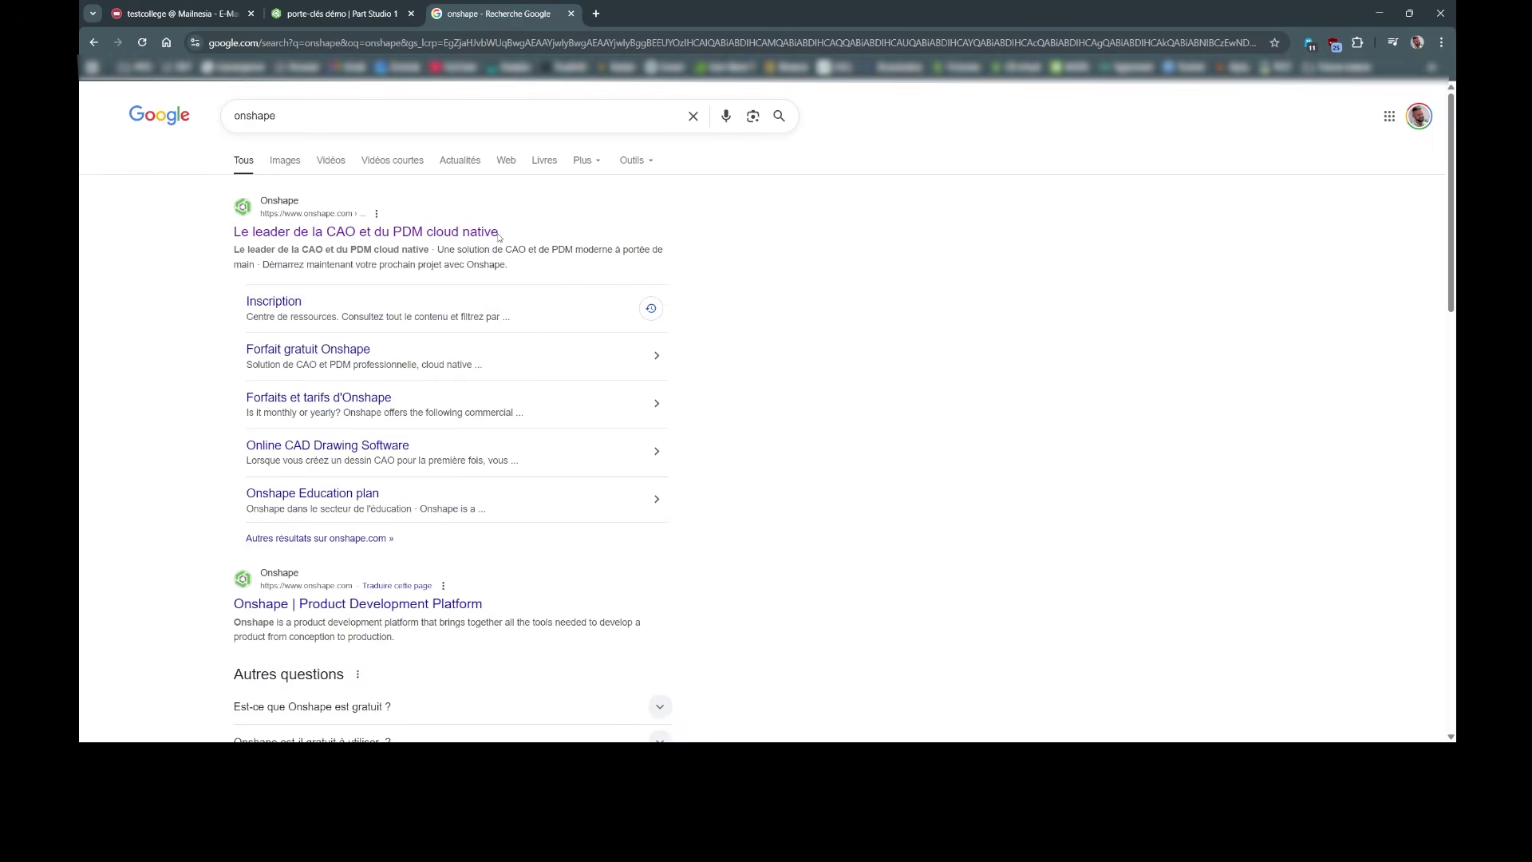
# Step: Open the official Onshape site, go to S'INSCRIRE, and enter the first and last names
pyautogui.click(327, 233)
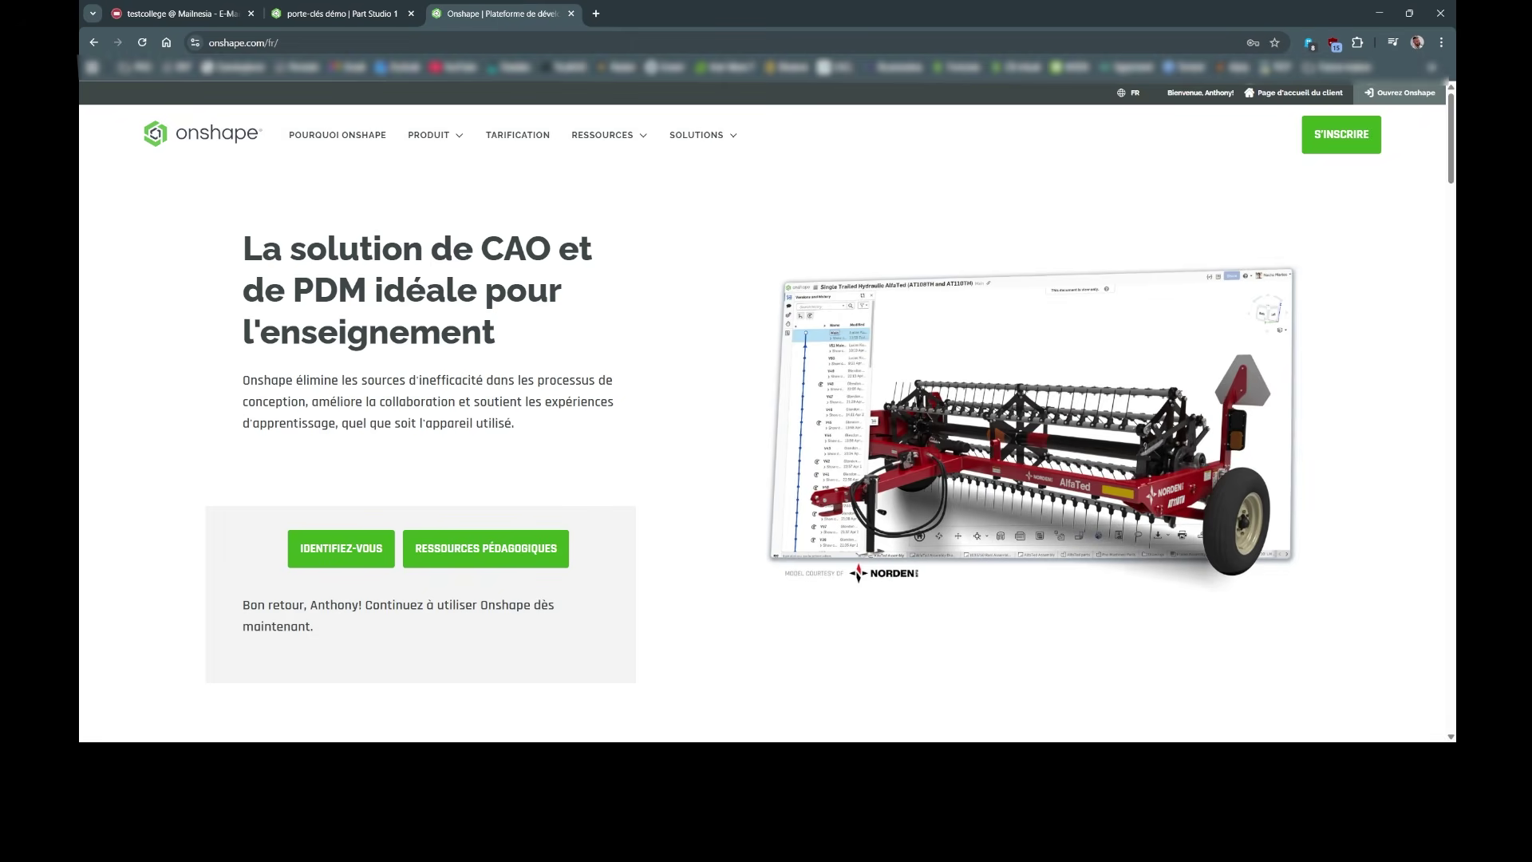
pyautogui.click(1354, 148)
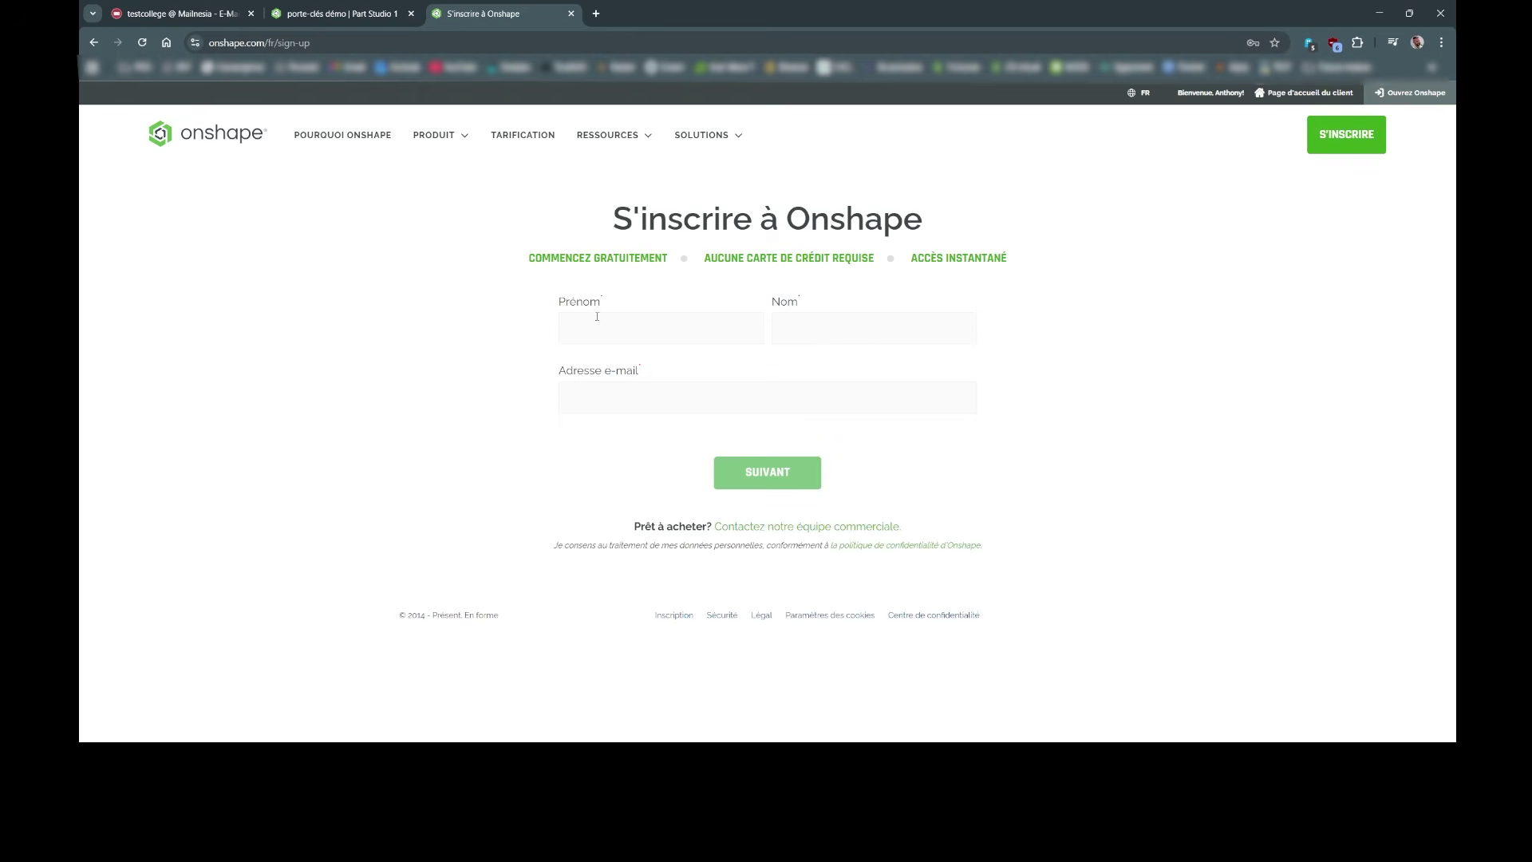
pyautogui.click(602, 323)
pyautogui.write('binome1')
pyautogui.click(855, 333)
pyautogui.write('binome')
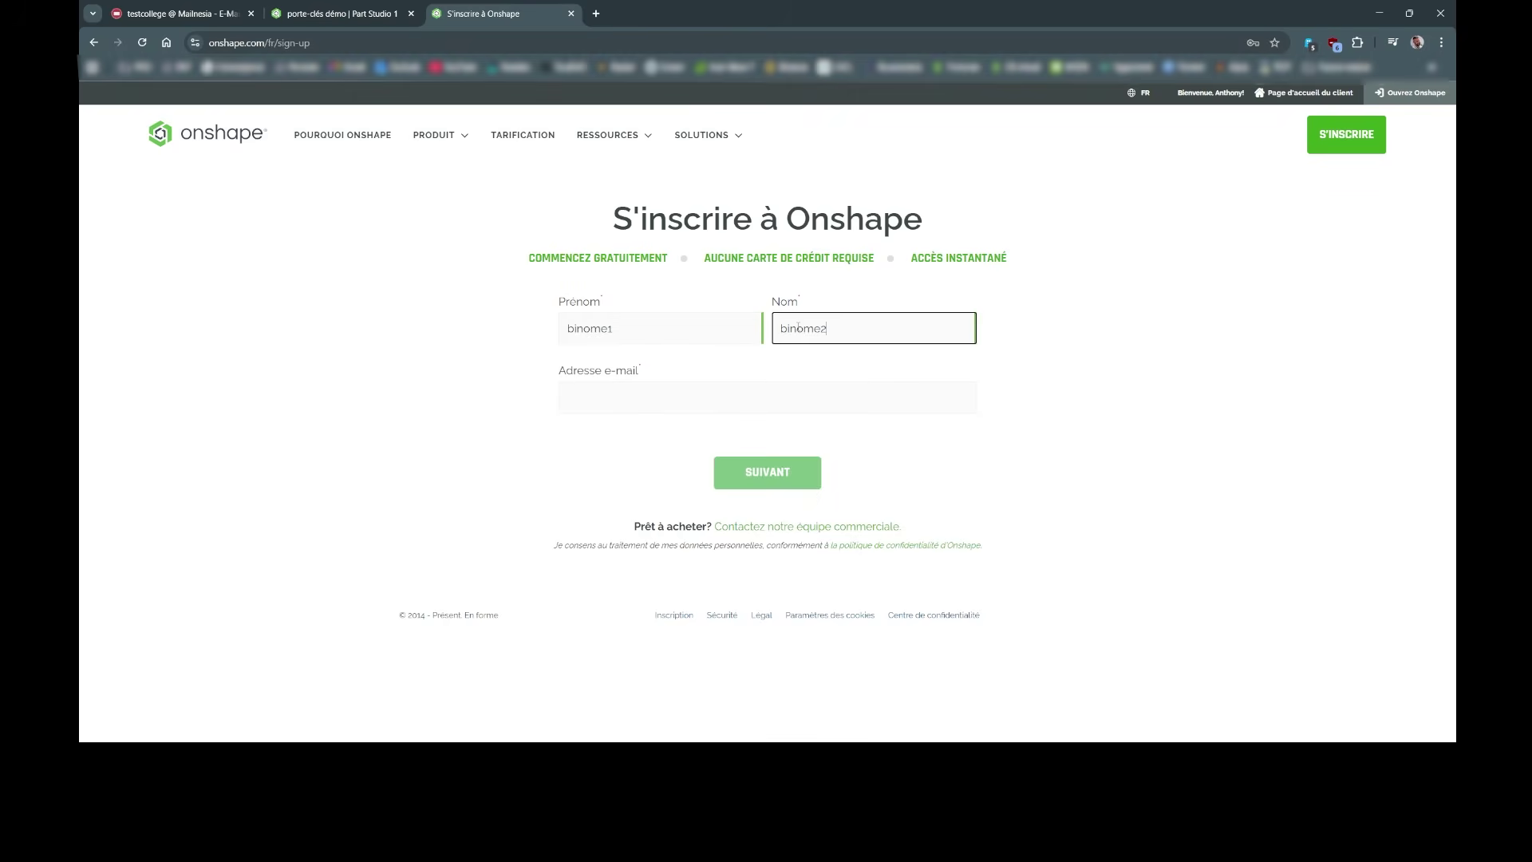
# Step: Copy the first and last names into the Adresse e-mail field as one joined value
pyautogui.click(620, 387)
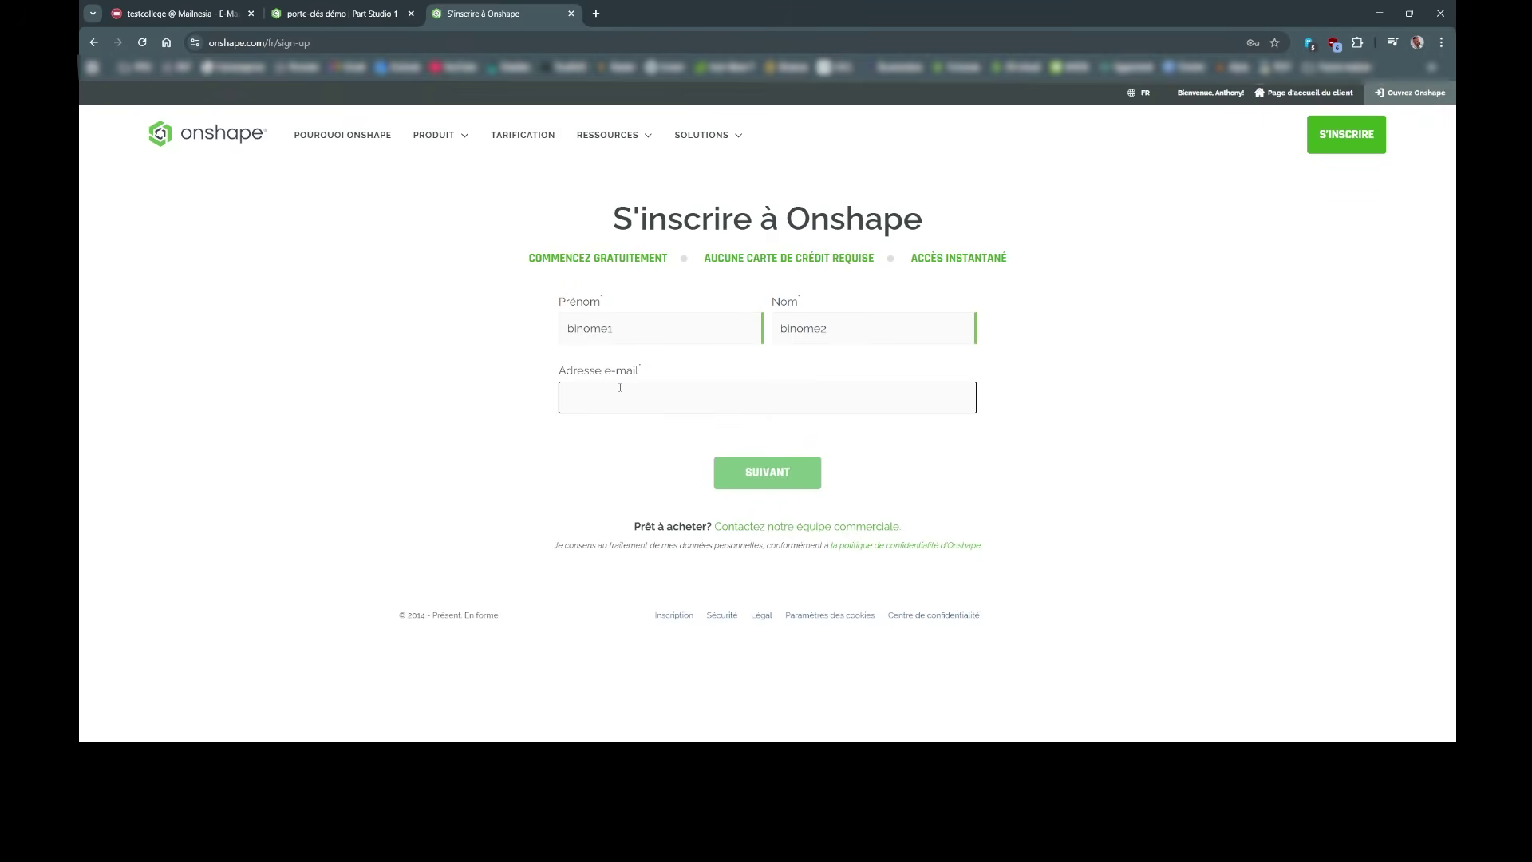
pyautogui.click(624, 322)
pyautogui.click(838, 332)
pyautogui.moveTo(630, 329); pyautogui.dragTo(517, 329)
pyautogui.hotkey('ctrl', 'c')
pyautogui.click(606, 398)
pyautogui.hotkey('ctrl', 'v')
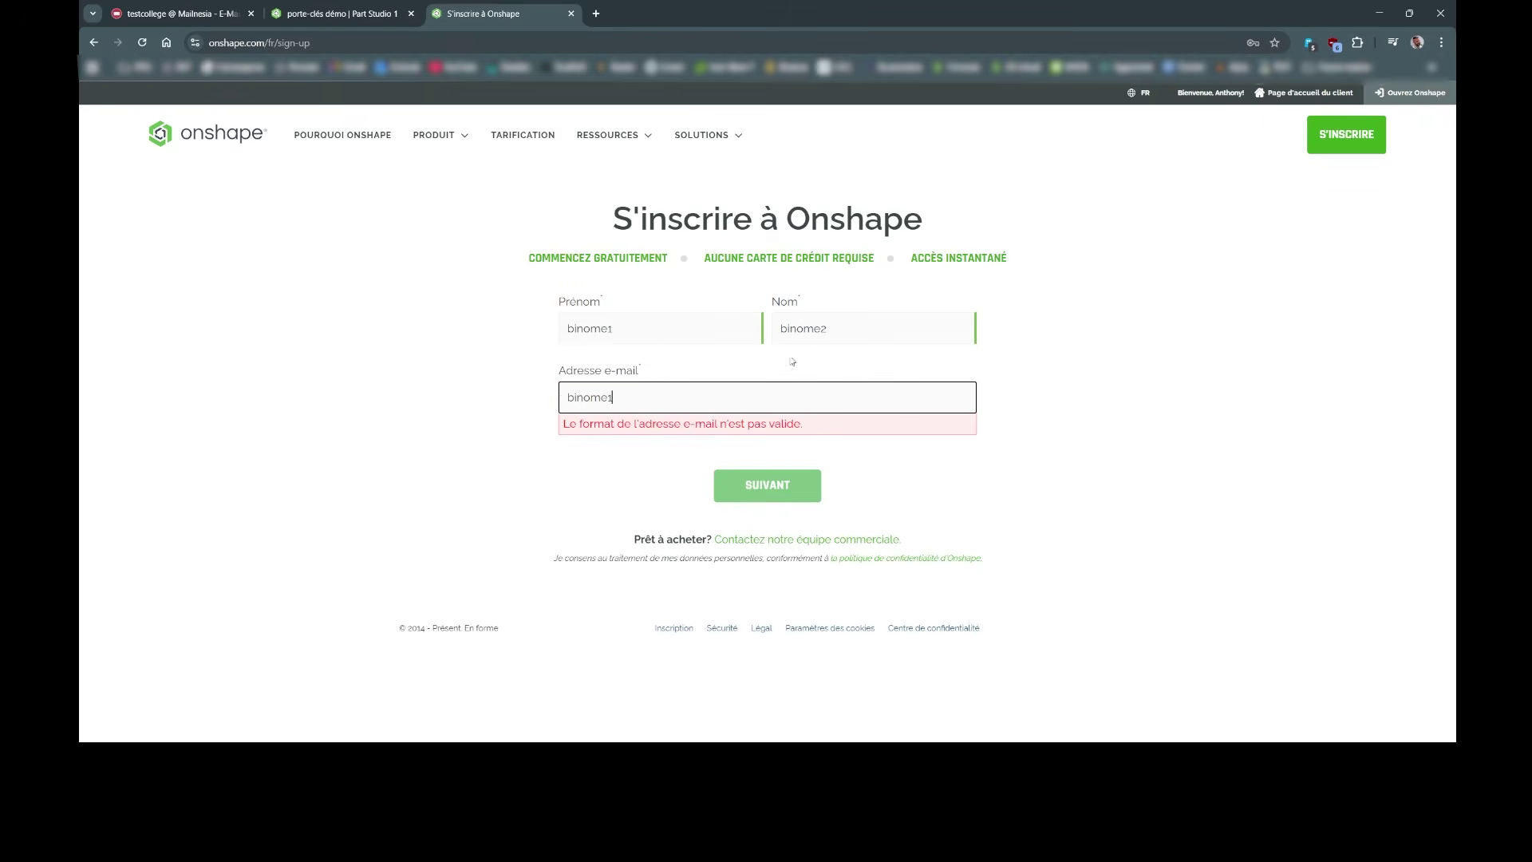
pyautogui.moveTo(828, 328); pyautogui.dragTo(776, 329)
pyautogui.hotkey('ctrl', 'c')
pyautogui.click(639, 401)
pyautogui.hotkey('ctrl', 'v')
pyautogui.doubleClick(628, 408)
pyautogui.click(672, 389)
pyautogui.doubleClick(673, 402)
# Step: In a new tab, search for mailnesia and open the Mailnesia website
pyautogui.click(598, 14)
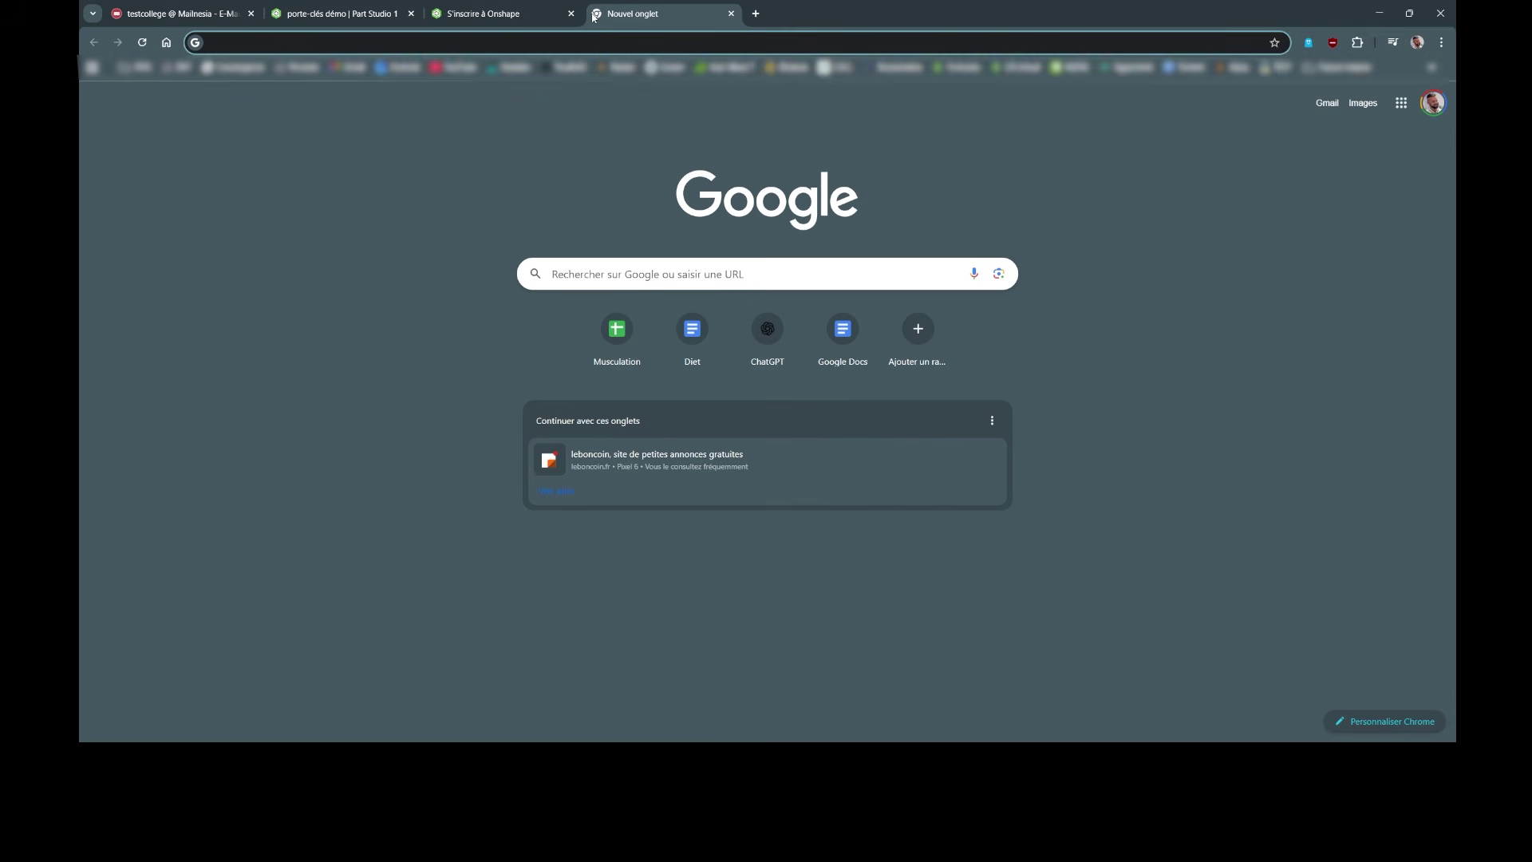
pyautogui.write('mail')
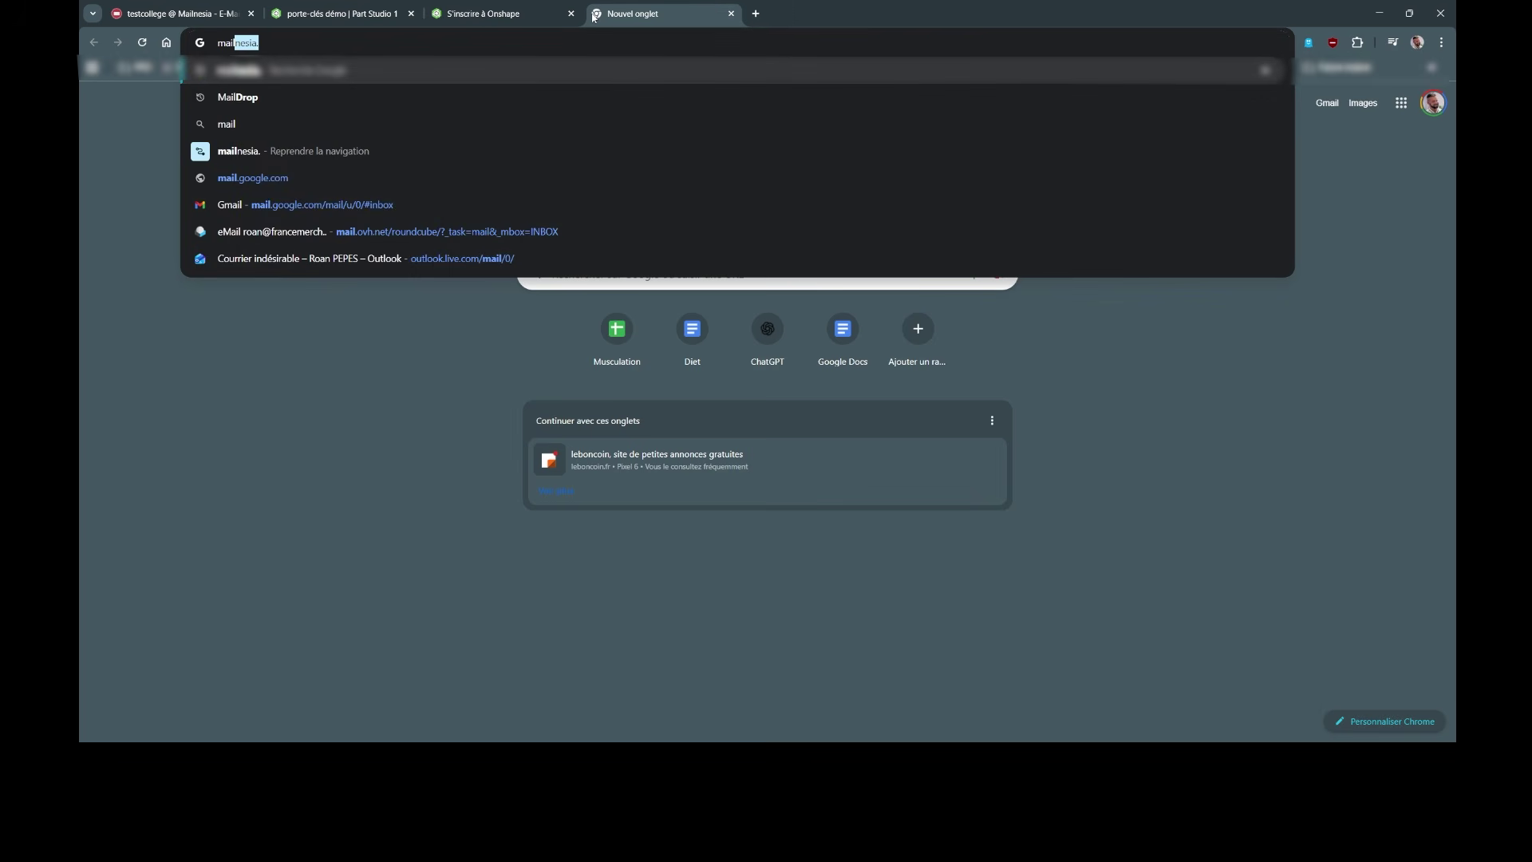
pyautogui.write('nesia')
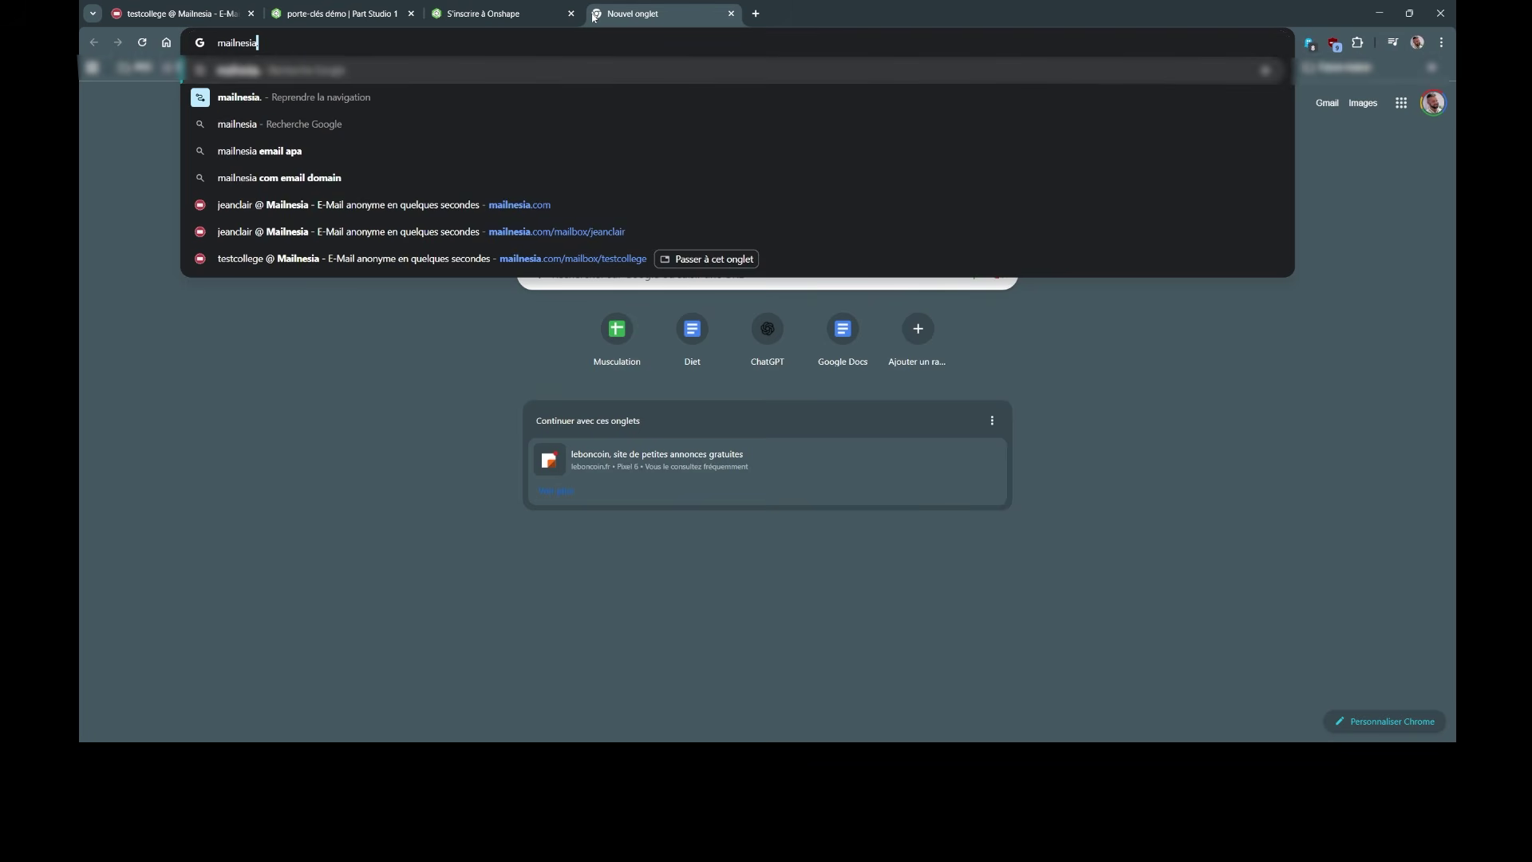
pyautogui.press('Return')
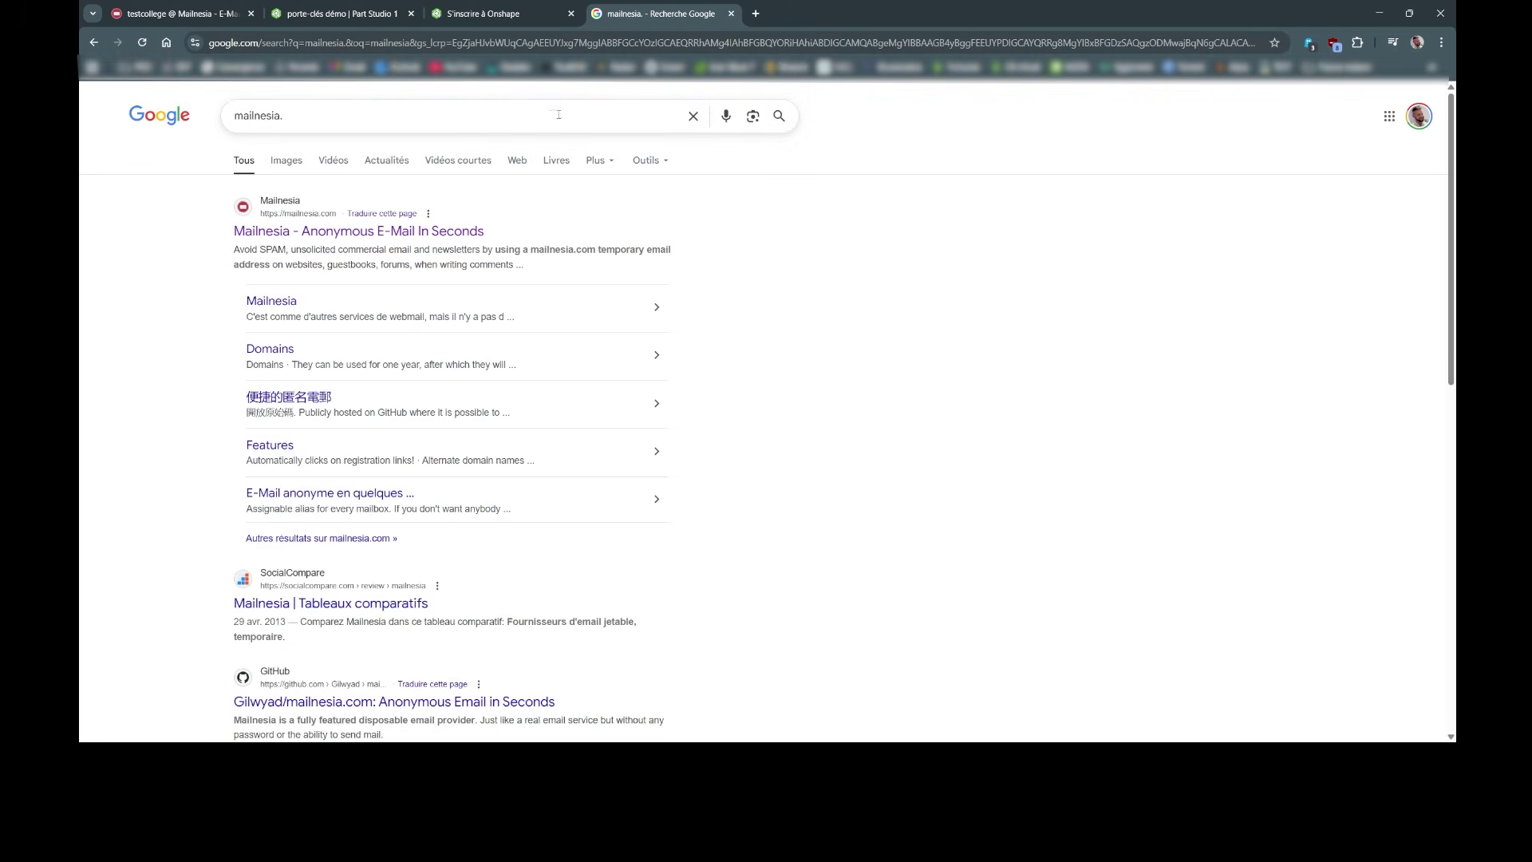
pyautogui.click(410, 233)
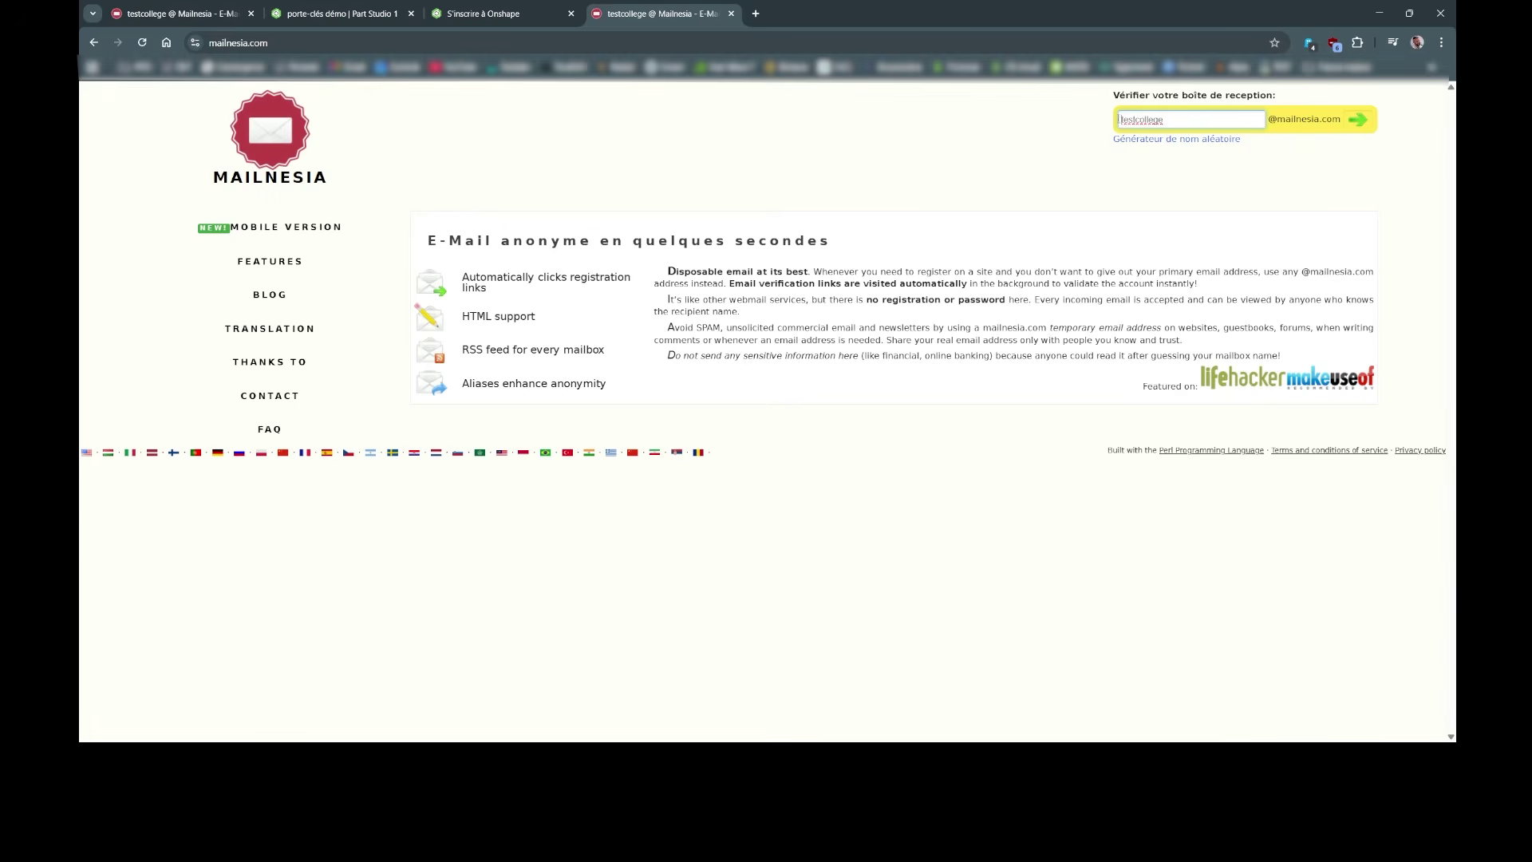
pyautogui.moveTo(1181, 119); pyautogui.dragTo(1087, 111)
pyautogui.press('BackSpace')
pyautogui.hotkey('ctrl', 'v')
pyautogui.moveTo(1199, 119); pyautogui.dragTo(1101, 117)
pyautogui.press('BackSpace')
pyautogui.hotkey('ctrl', 'v')
pyautogui.hotkey('ctrl', 'a')
pyautogui.click(1156, 119)
pyautogui.click(1354, 125)
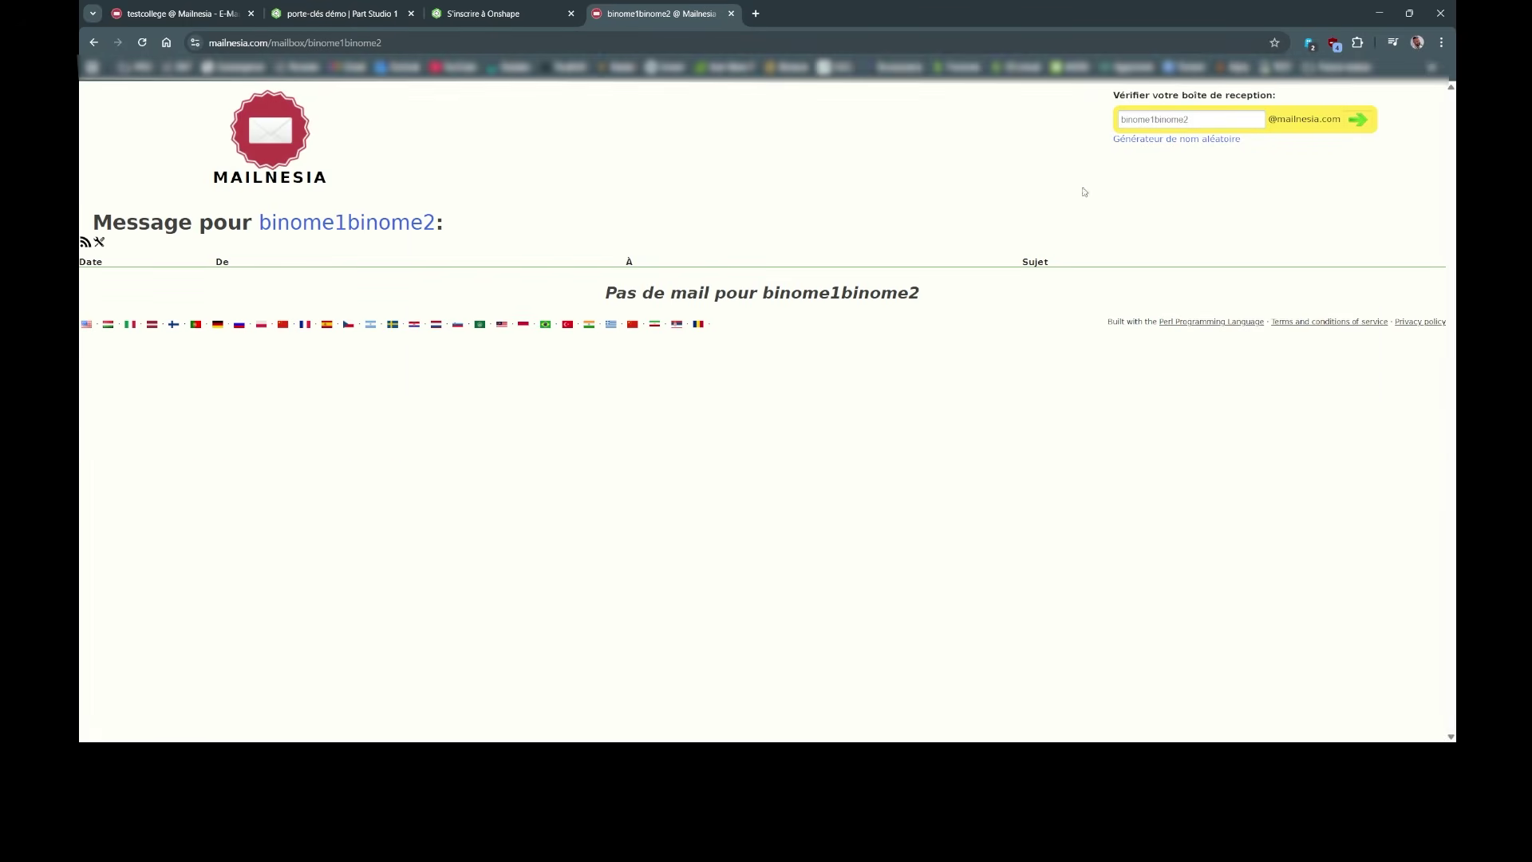
pyautogui.moveTo(606, 293); pyautogui.dragTo(921, 293)
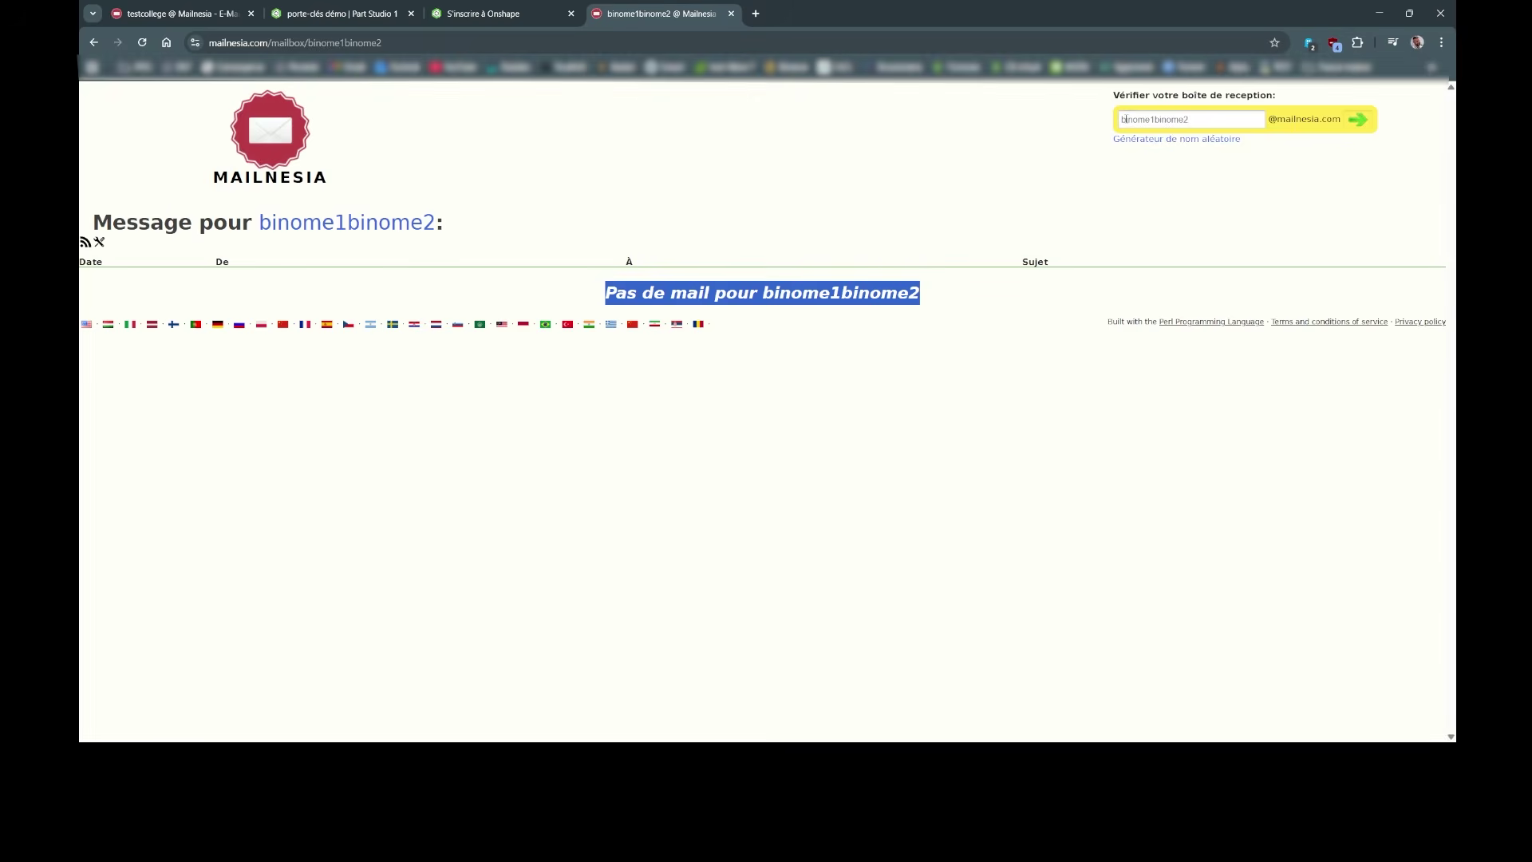
pyautogui.click(1164, 122)
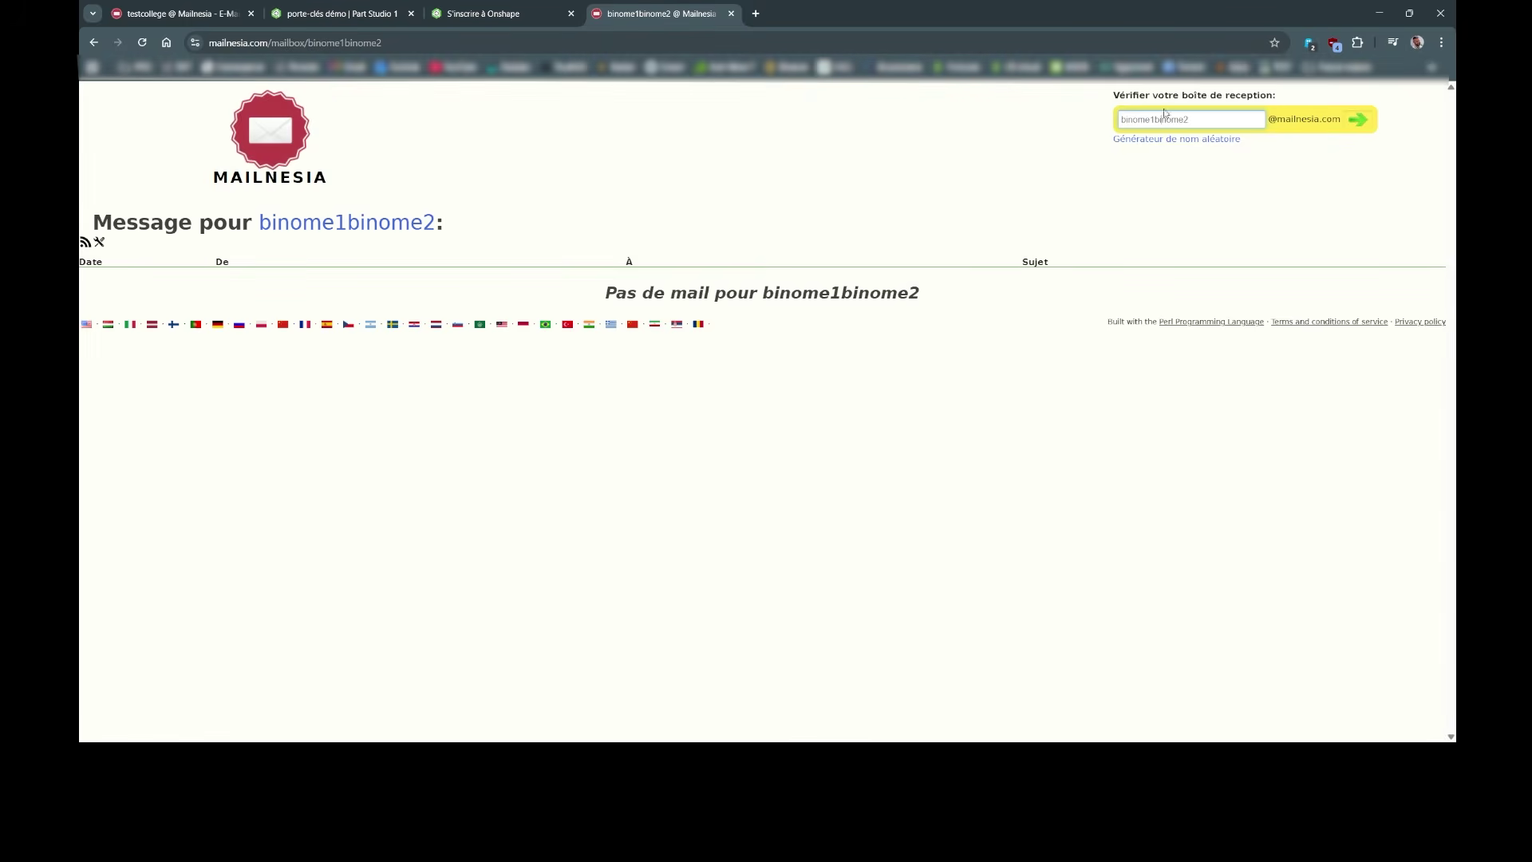
pyautogui.moveTo(1272, 118); pyautogui.dragTo(1341, 119)
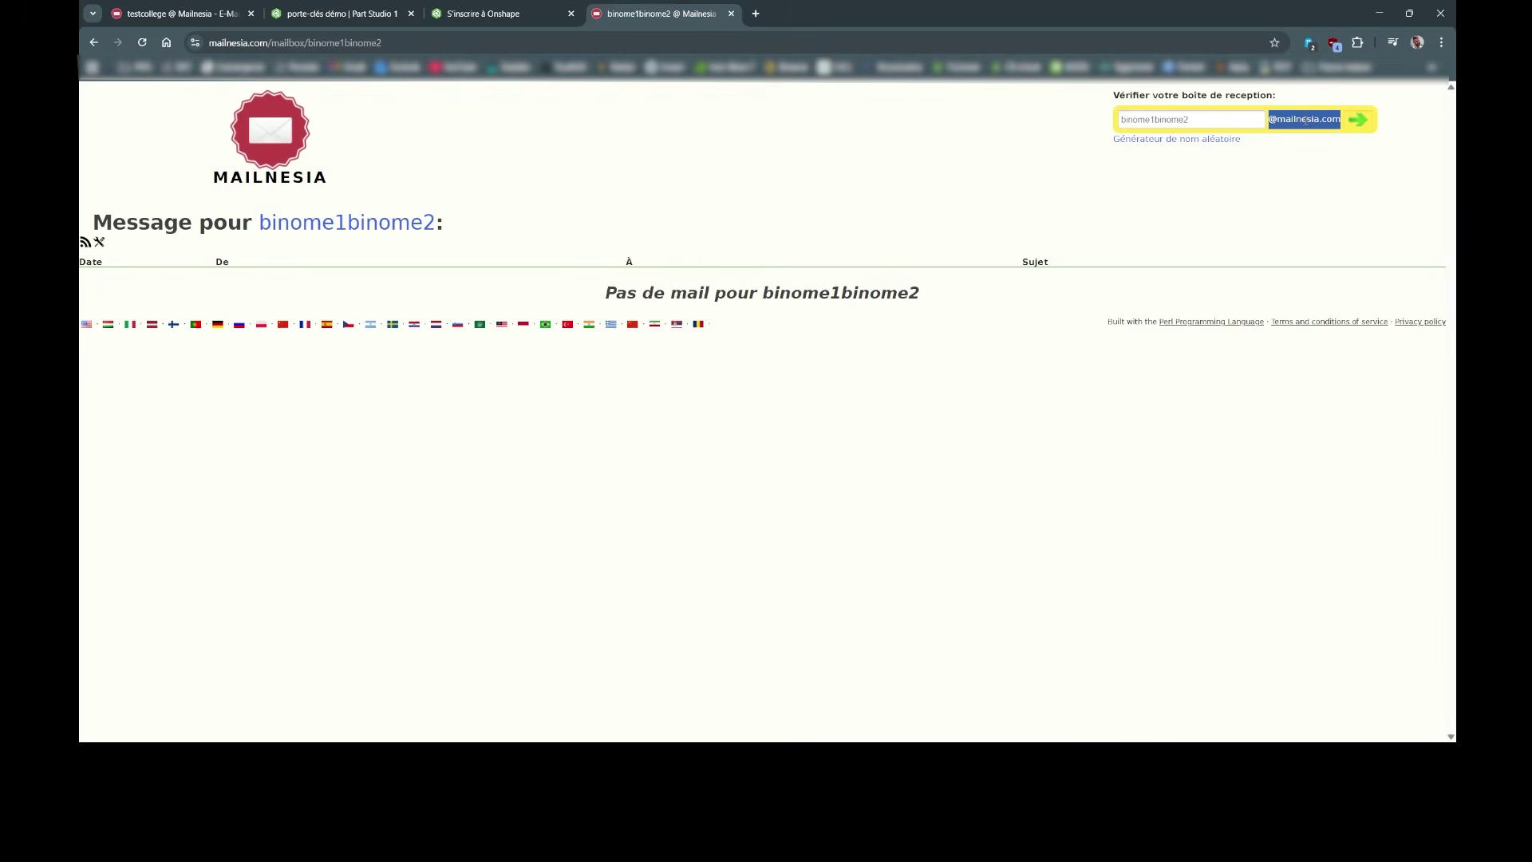
pyautogui.click(495, 13)
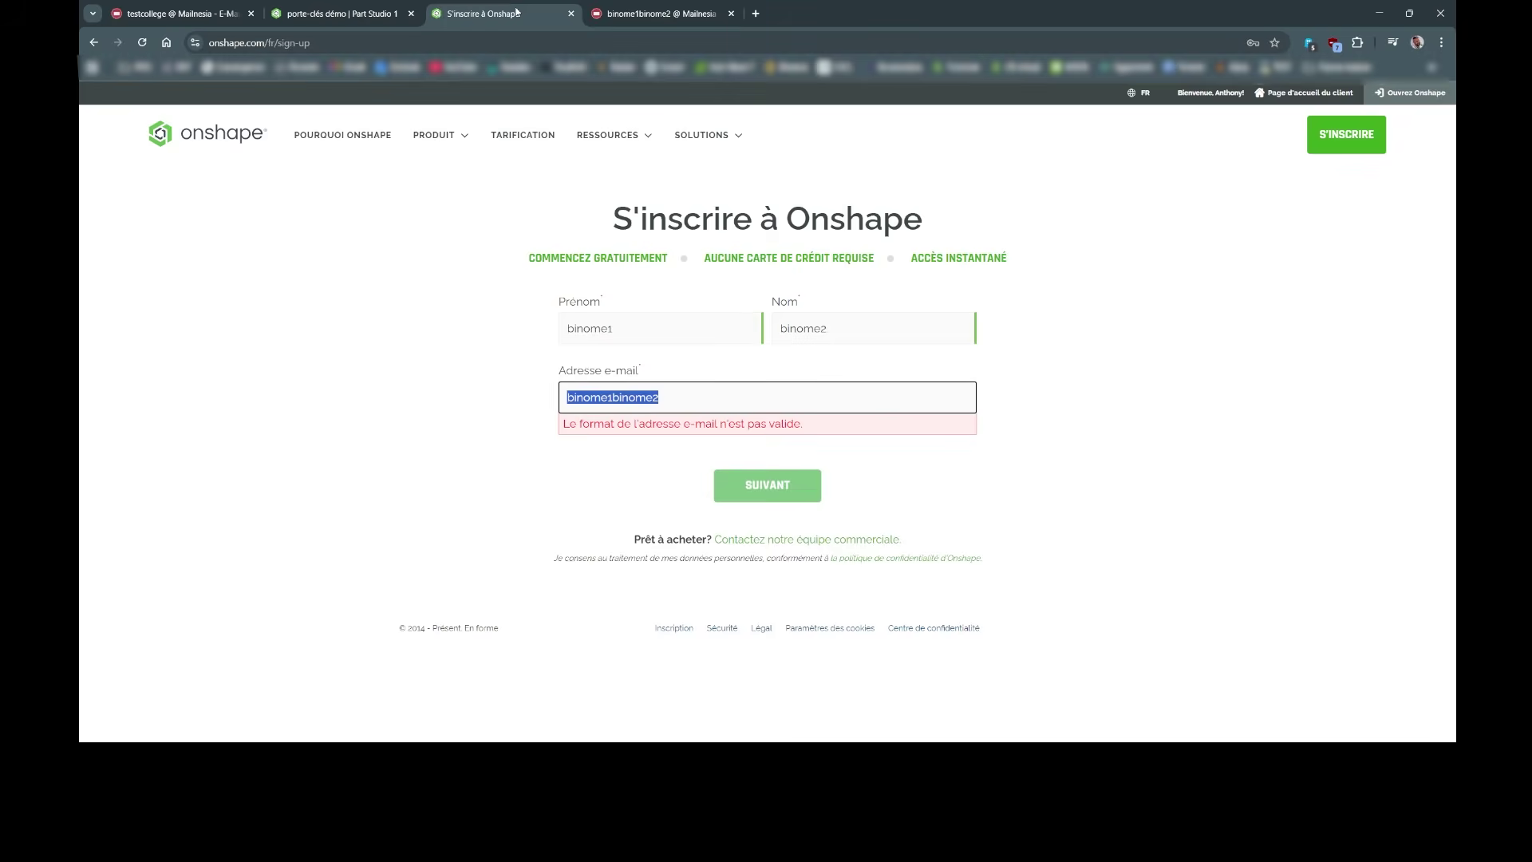
pyautogui.click(673, 402)
pyautogui.hotkey('ctrl', 'v')
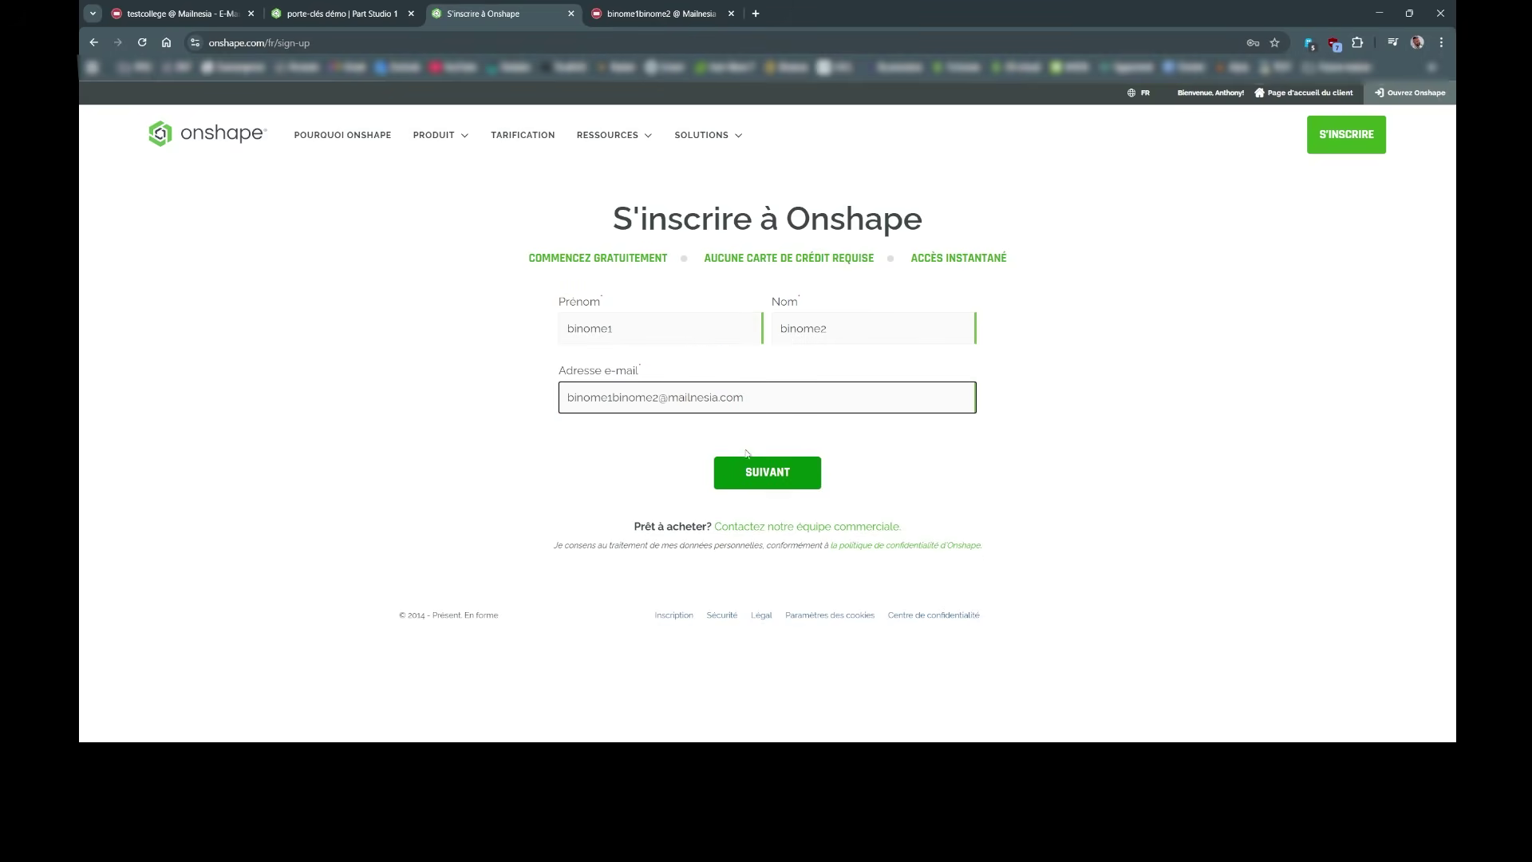
pyautogui.click(763, 472)
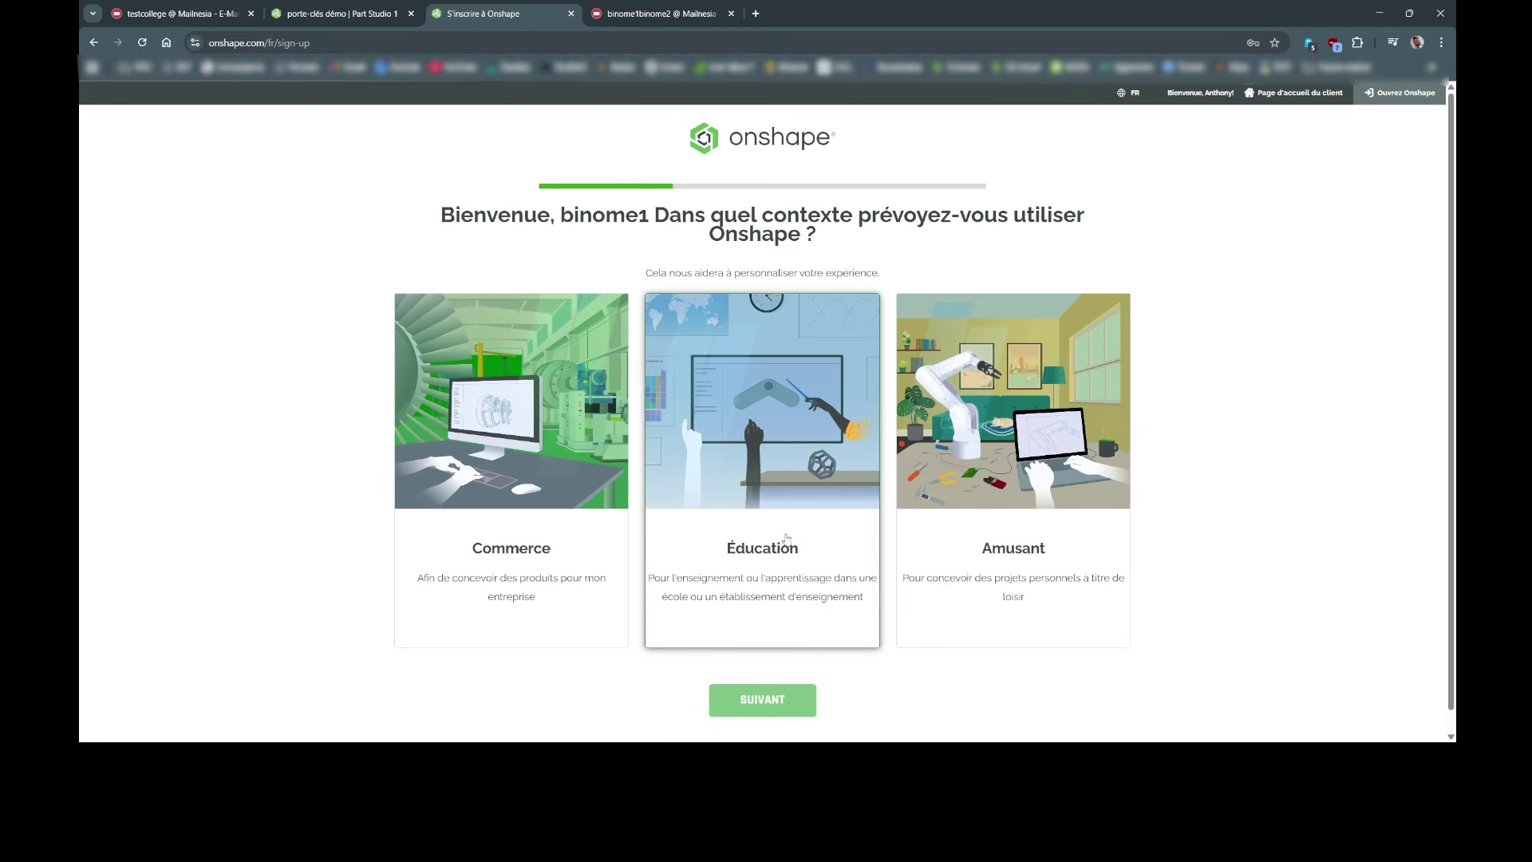
# Step: Choose Amusant, Étudiant, the recommended student plan, and Collège/université as school level
pyautogui.click(1028, 492)
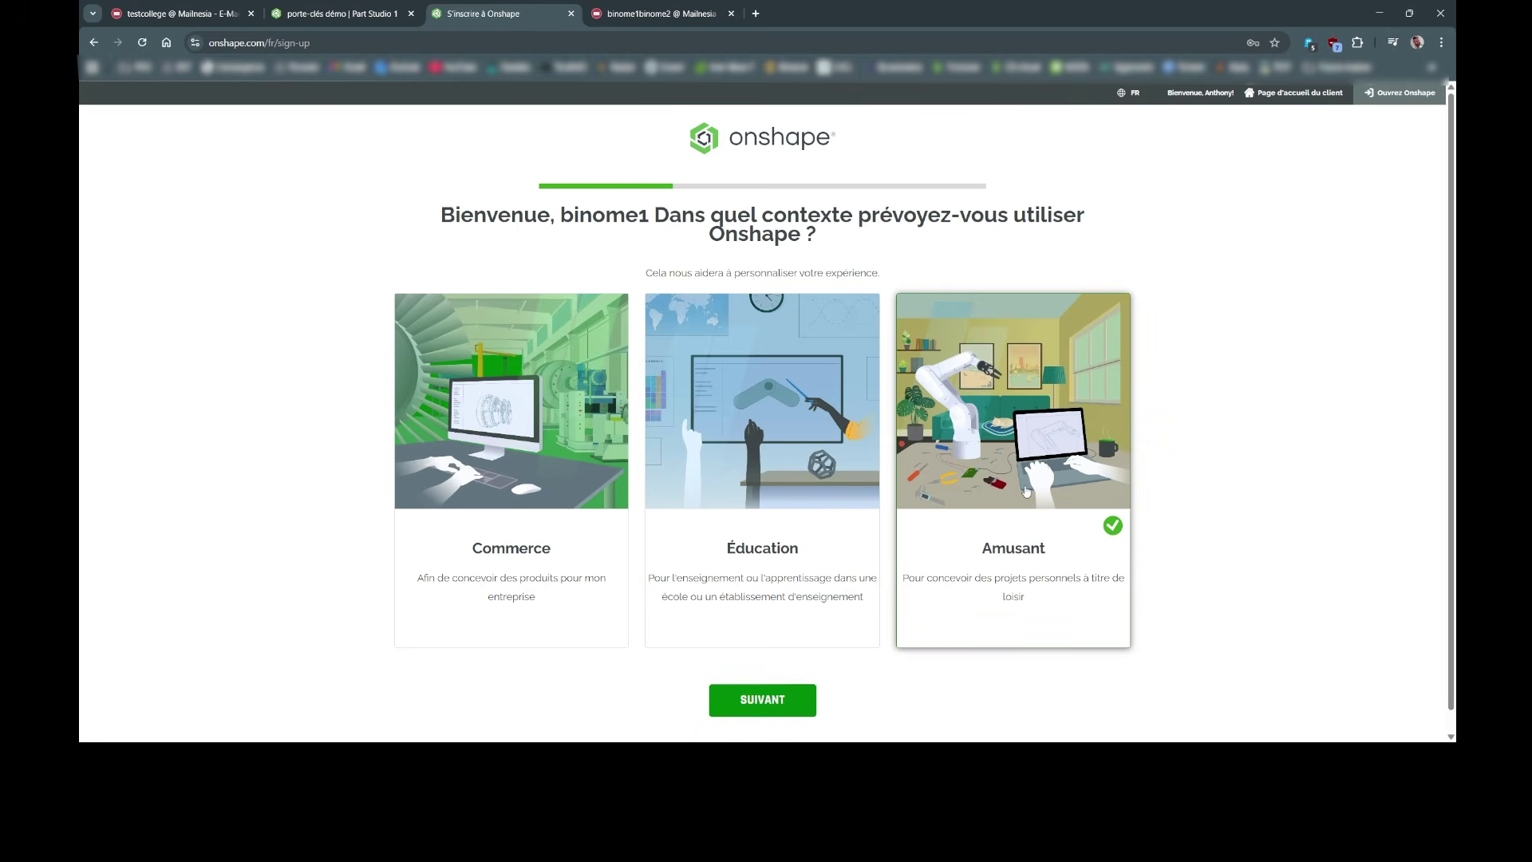
pyautogui.click(800, 672)
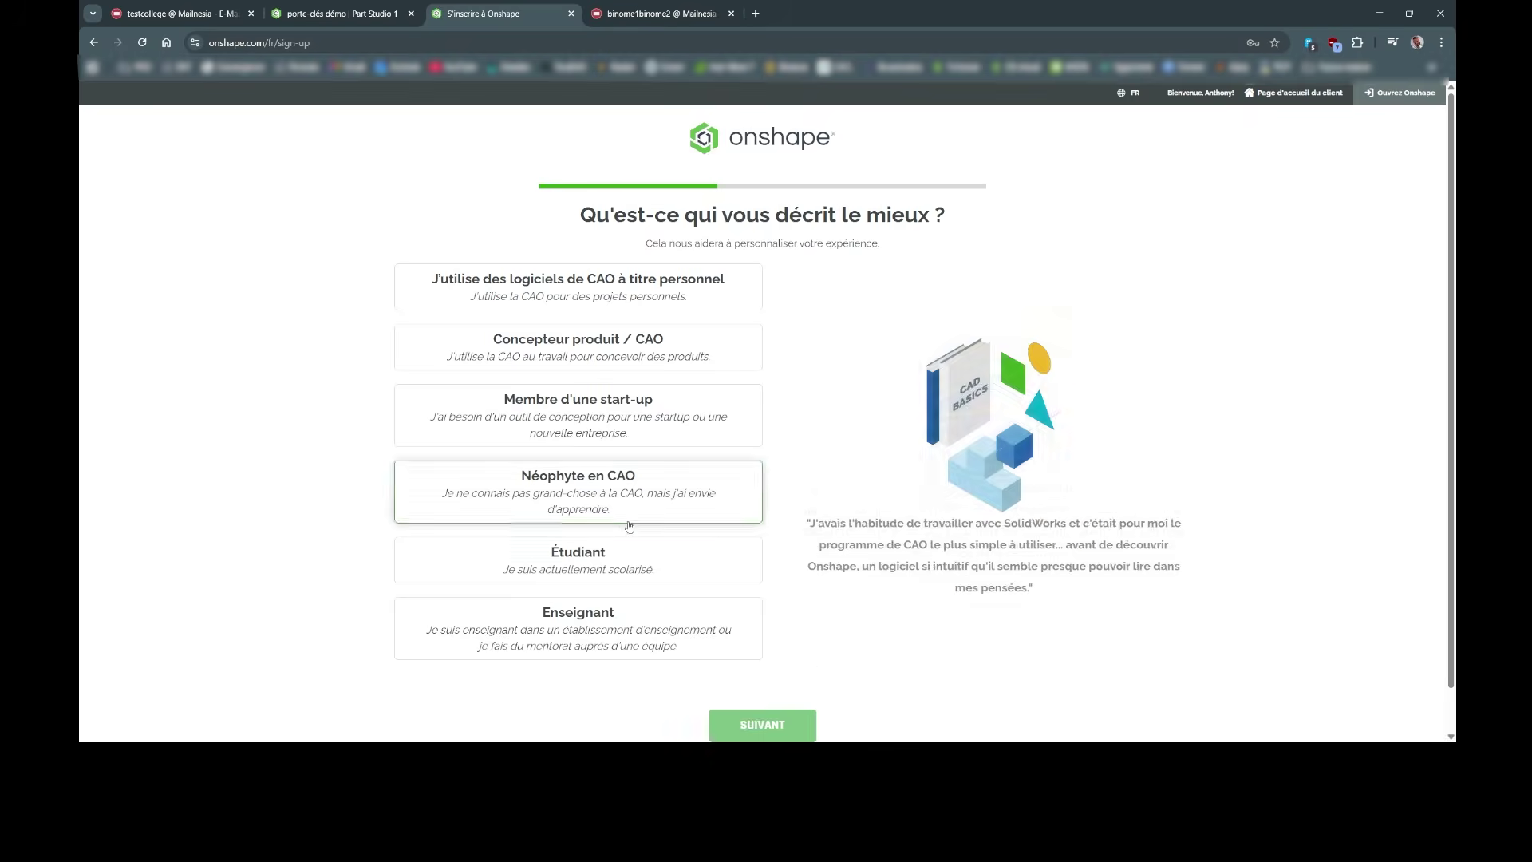
pyautogui.click(600, 562)
pyautogui.click(760, 730)
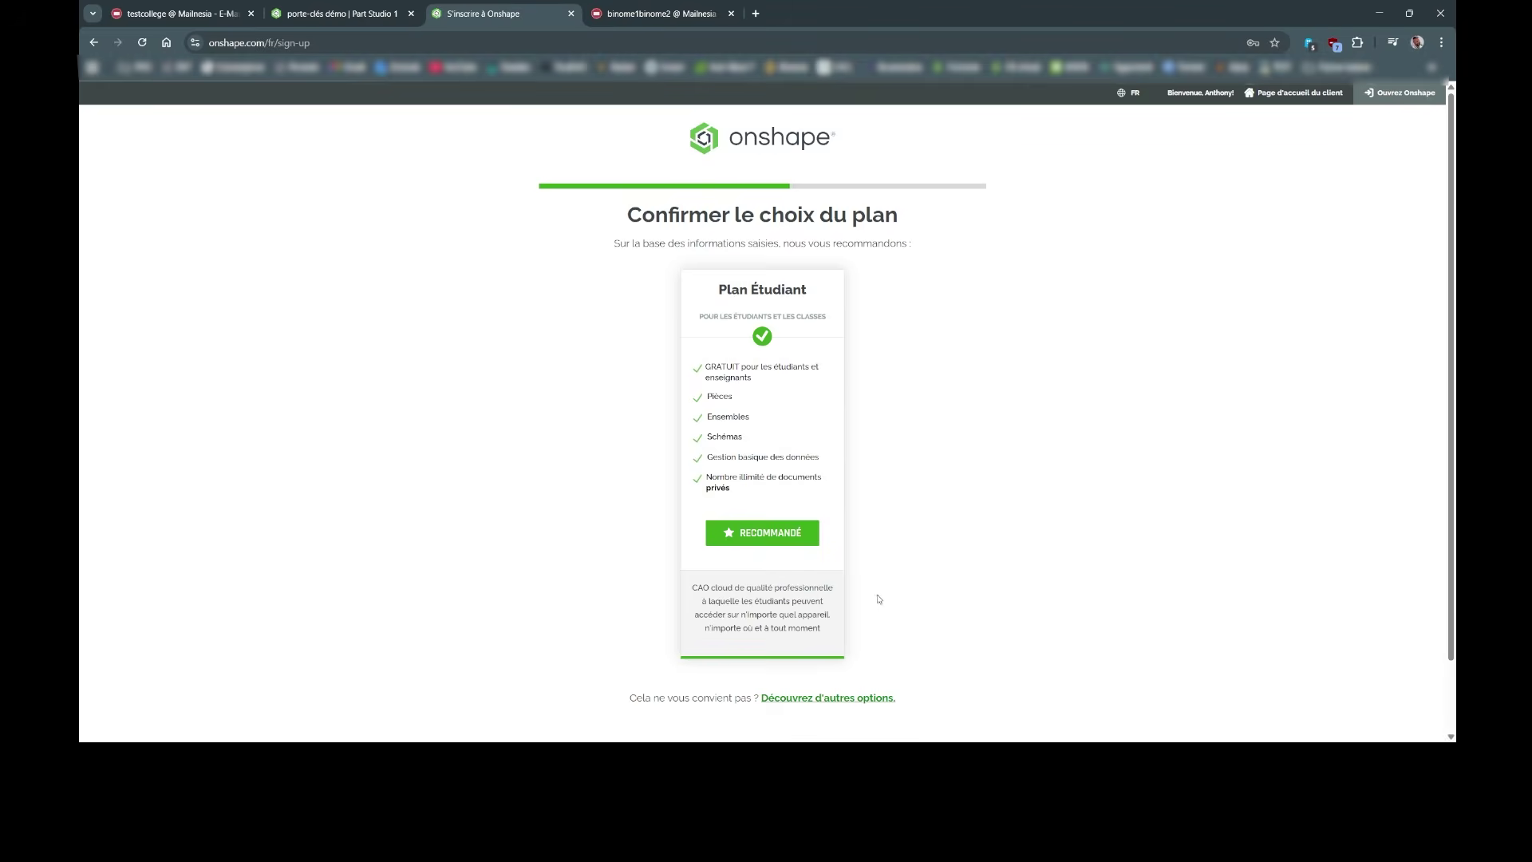
pyautogui.scroll(-1, 798, 359)
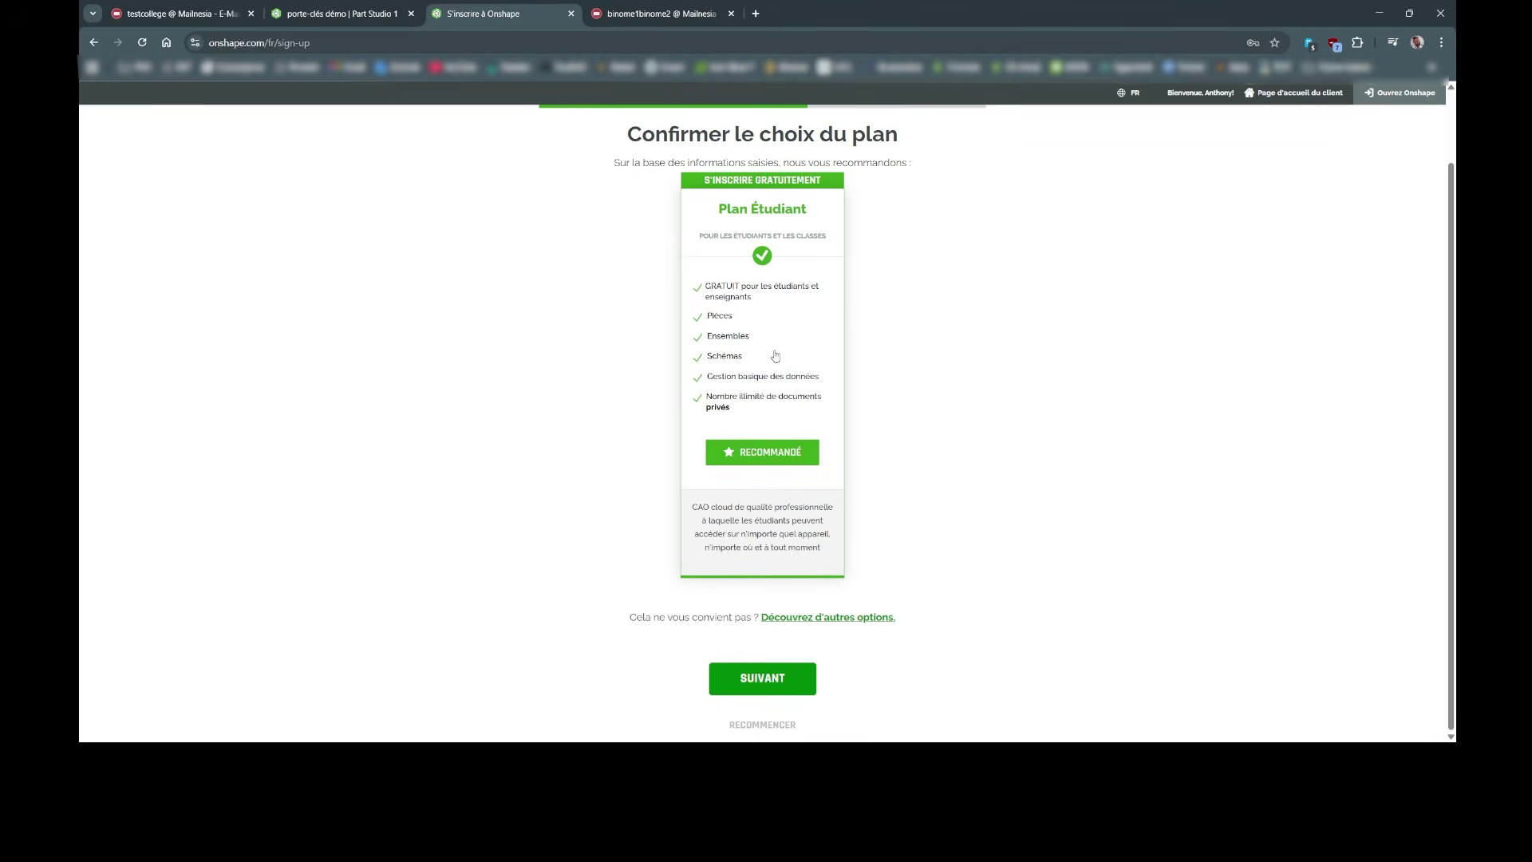
pyautogui.click(755, 678)
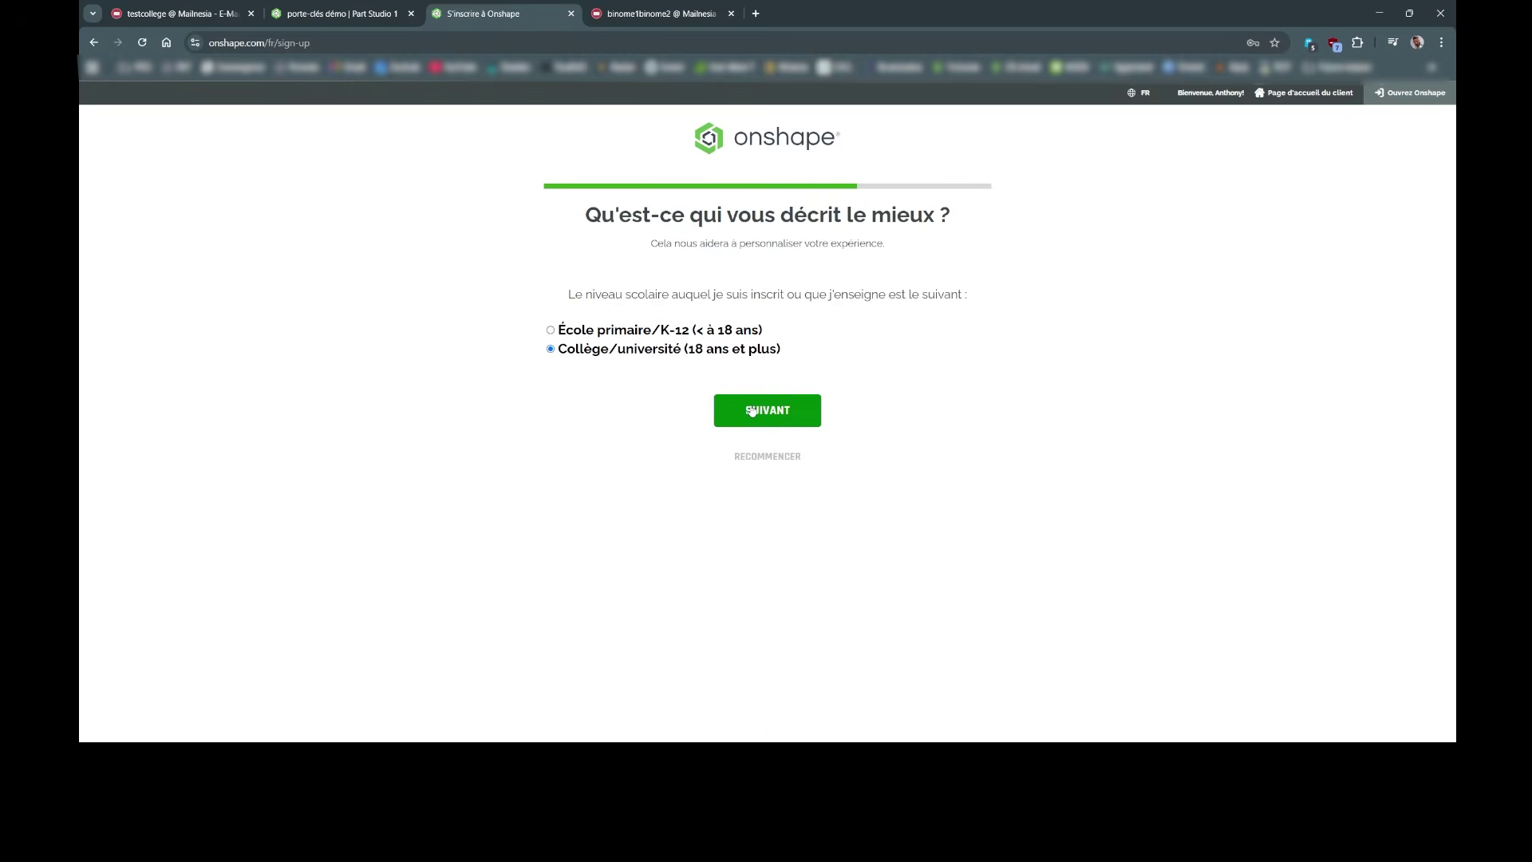
pyautogui.click(749, 411)
pyautogui.click(720, 322)
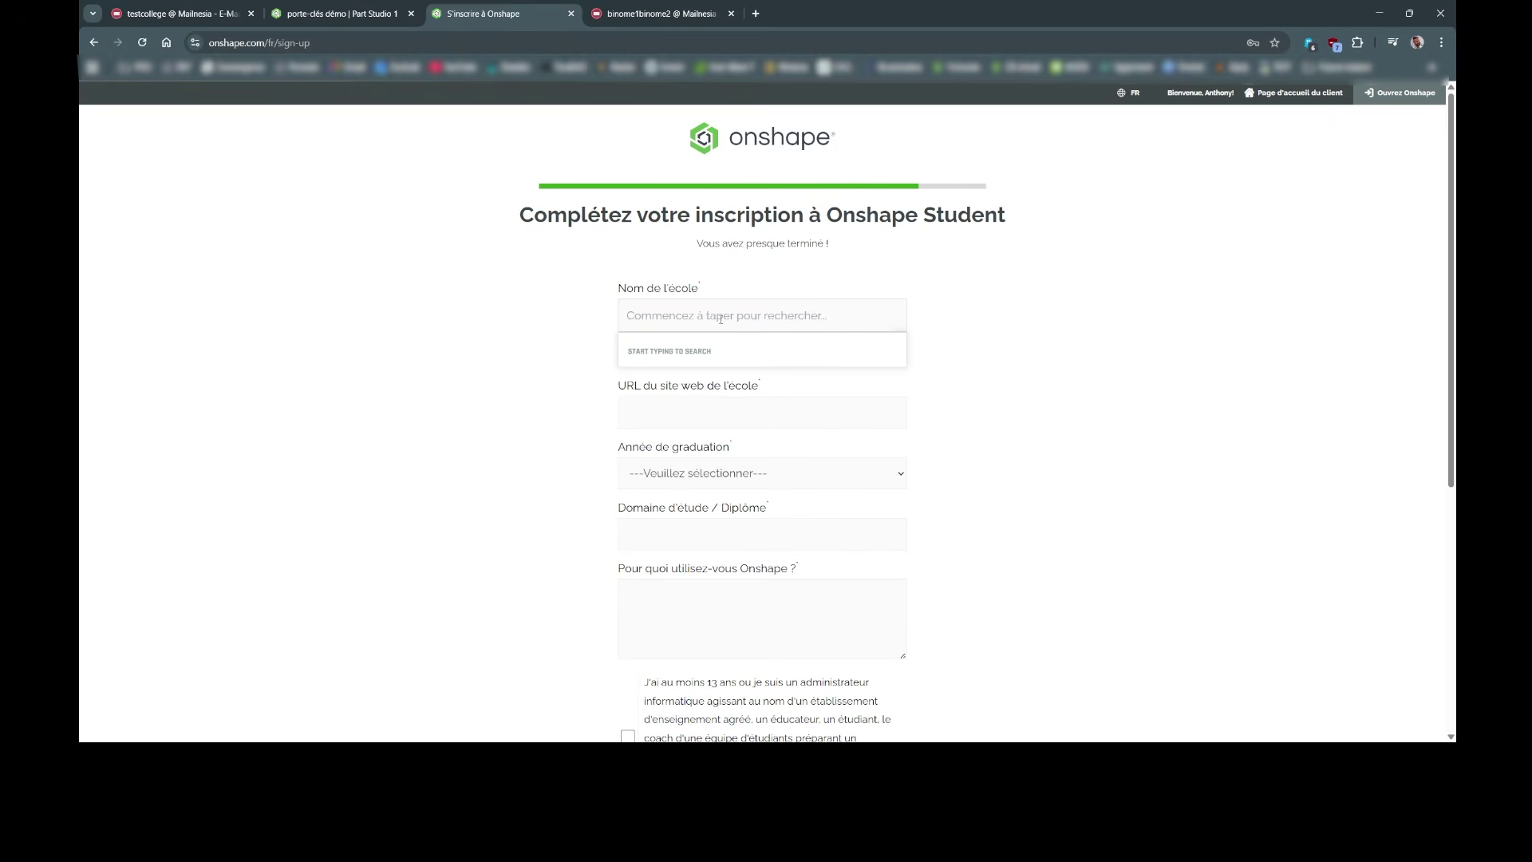
# Step: Fill the student form with placeholder school name, website, field and usage, graduation year 2028
pyautogui.write('krkyrkryk')
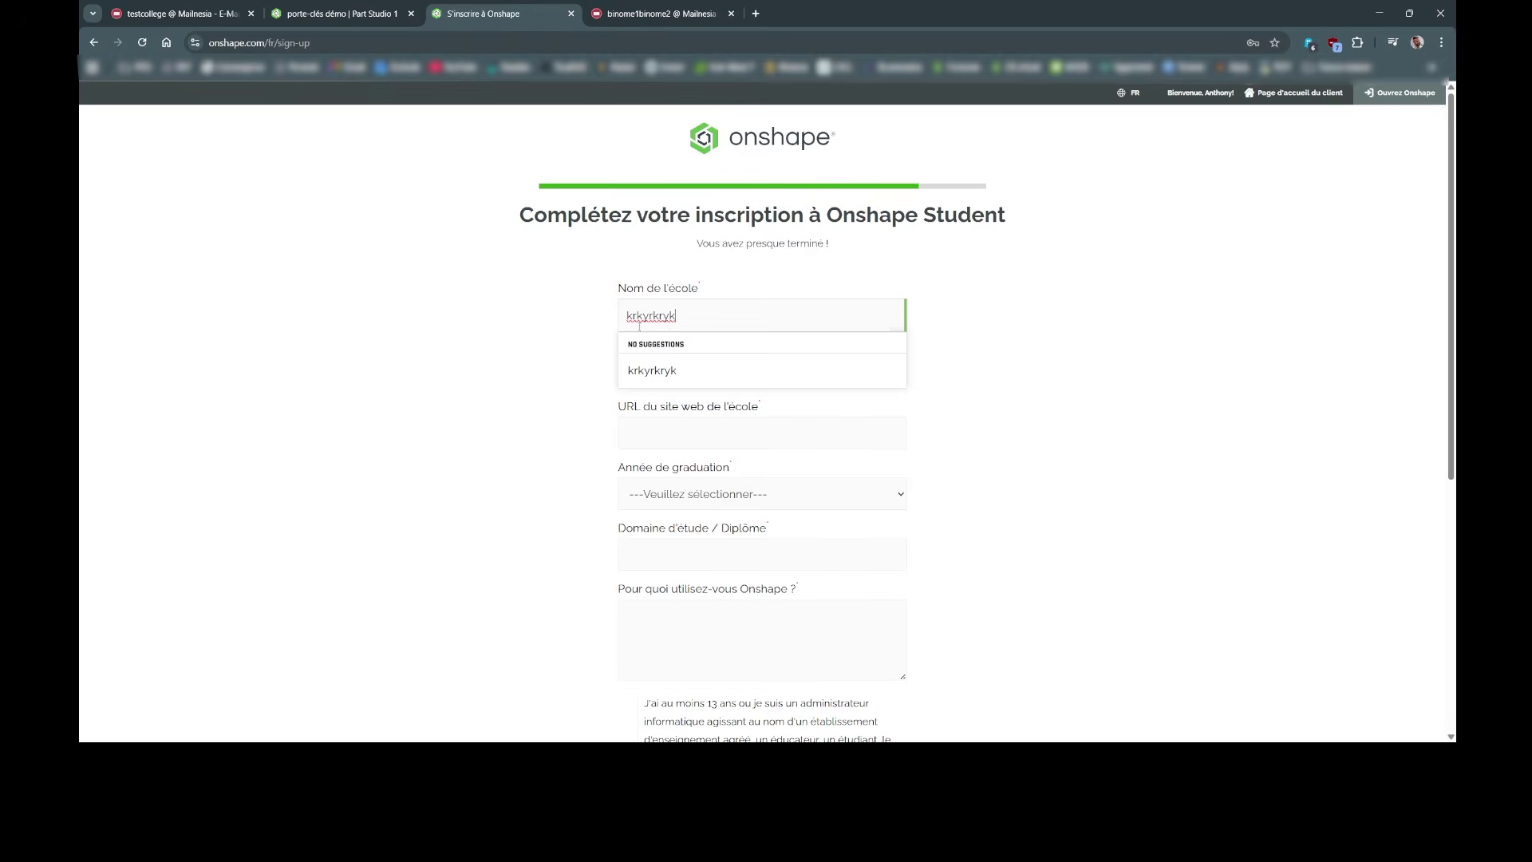
pyautogui.click(599, 370)
pyautogui.click(626, 369)
pyautogui.write('rjtrejterjtre')
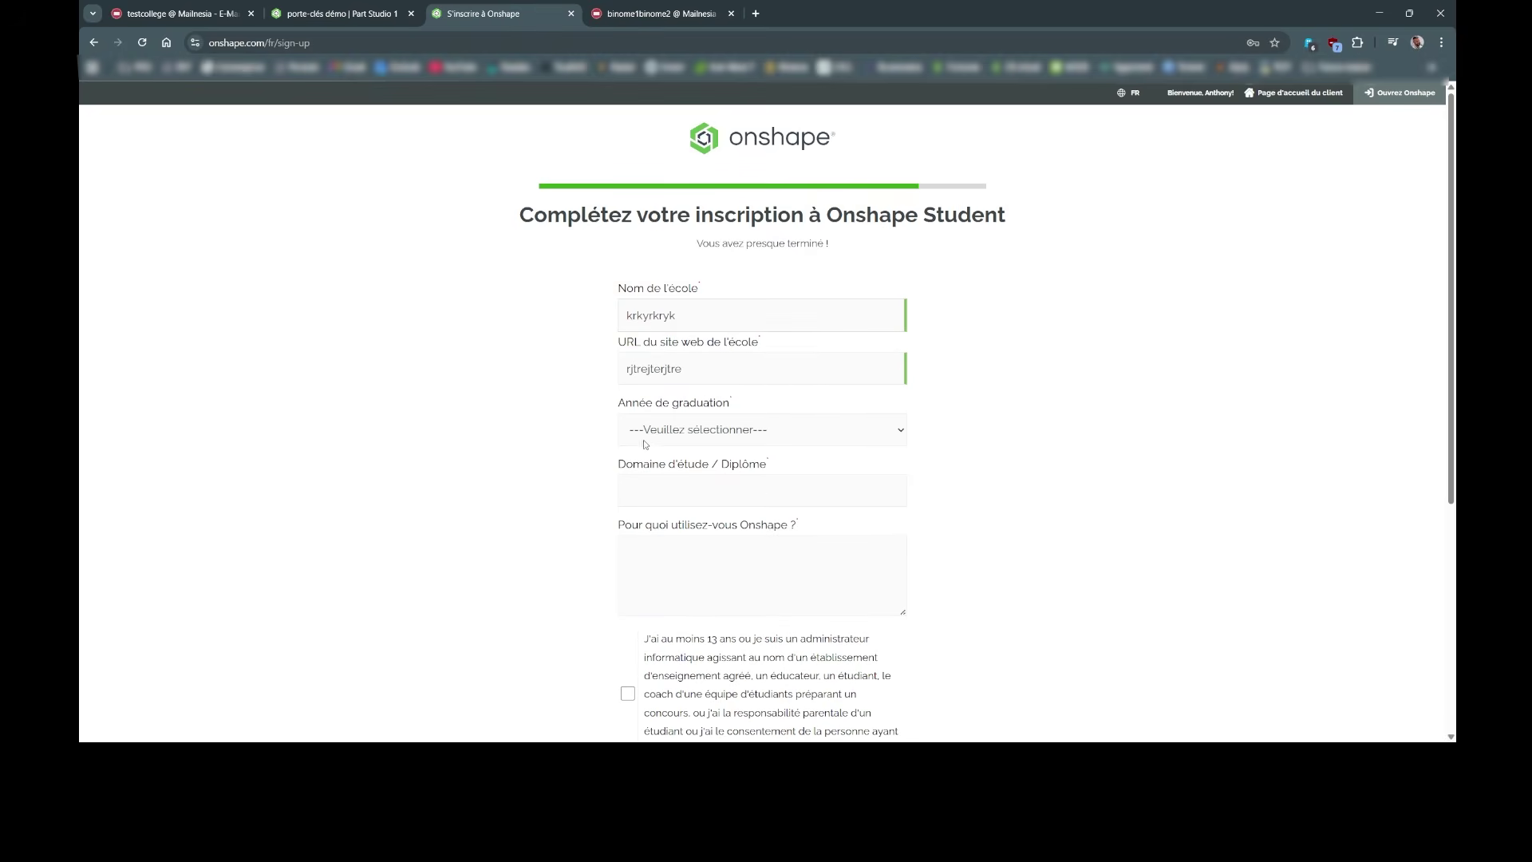
pyautogui.press('Tab')
pyautogui.write('2028')
pyautogui.press('Tab')
pyautogui.write('jrttrjtrjrt')
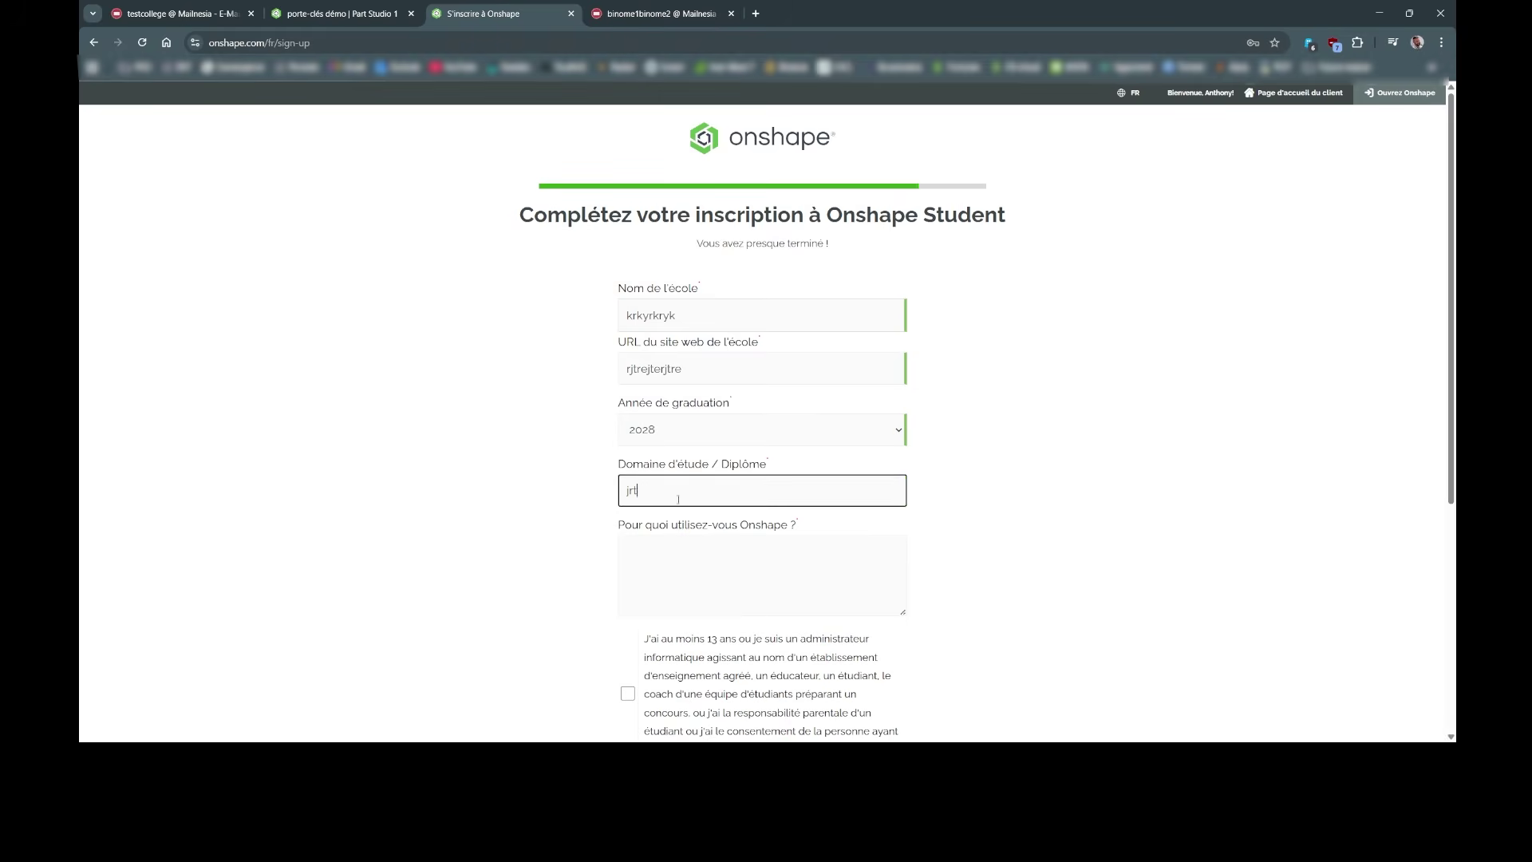
pyautogui.press('Tab')
pyautogui.write('rjtrjrtjrtjr')
pyautogui.click(535, 573)
# Step: Tick the three consent boxes and click Terminer l'inscription
pyautogui.scroll(-5, 606, 551)
pyautogui.click(628, 329)
pyautogui.click(628, 470)
pyautogui.click(628, 583)
pyautogui.click(731, 676)
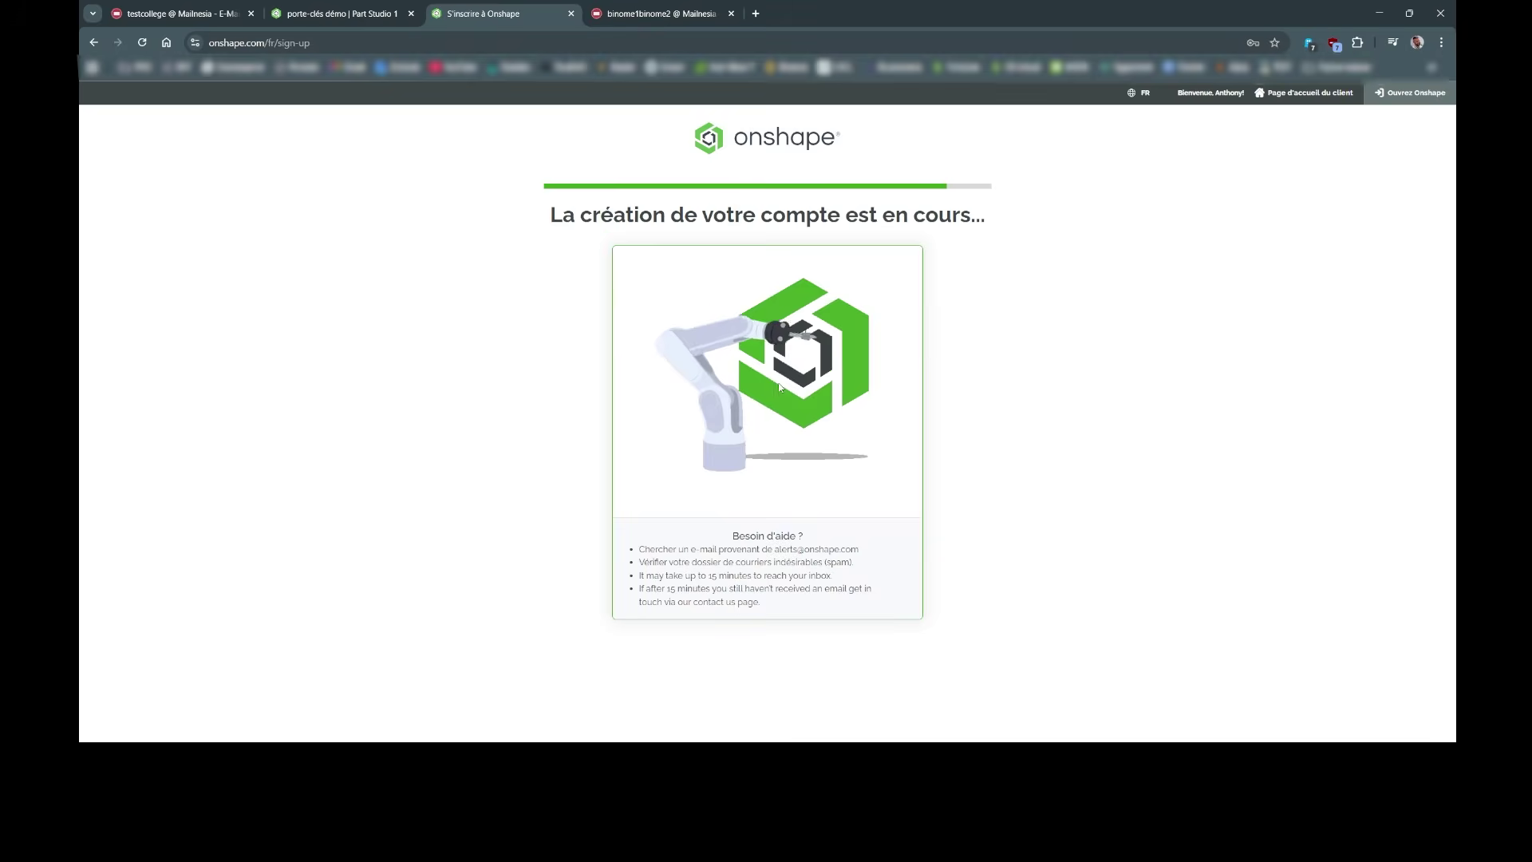
# Step: Refresh the Mailnesia inbox and open the 'Votre compte Onshape est prêt' email
pyautogui.click(650, 14)
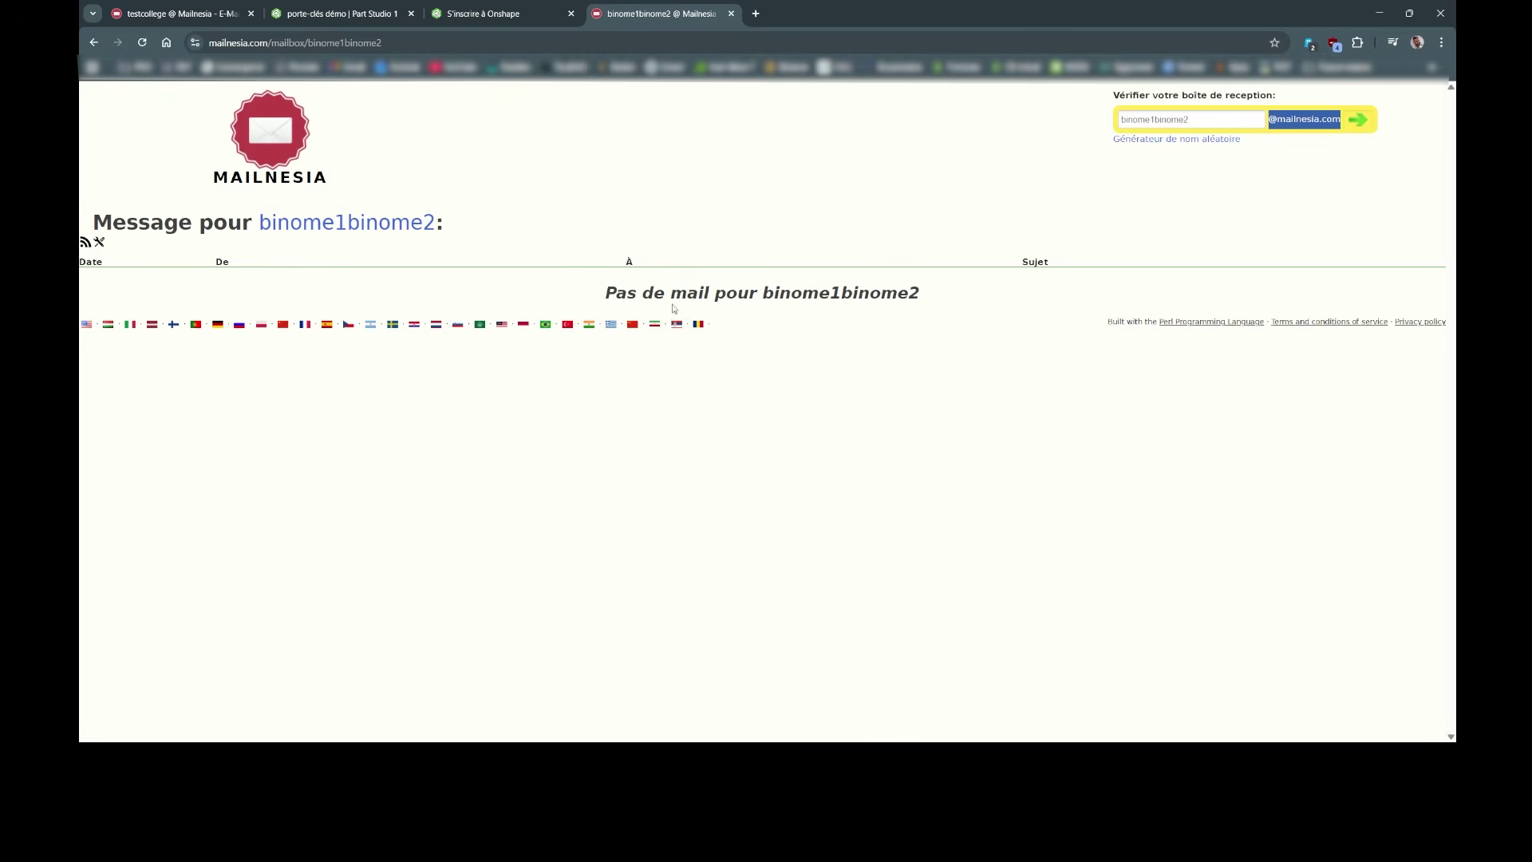
pyautogui.moveTo(611, 294); pyautogui.dragTo(778, 294)
pyautogui.click(844, 295)
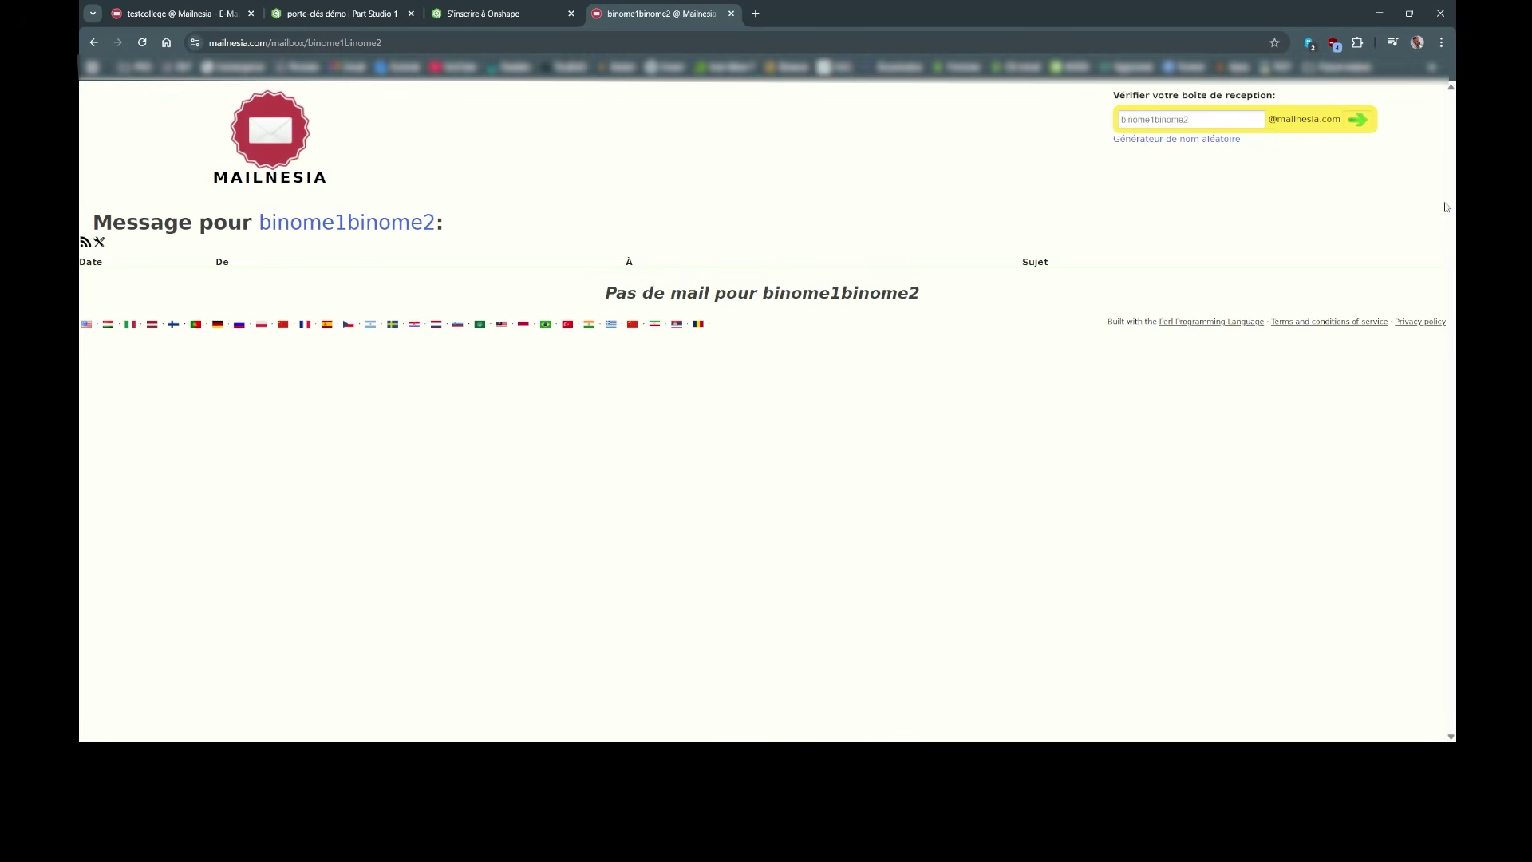
pyautogui.click(1361, 121)
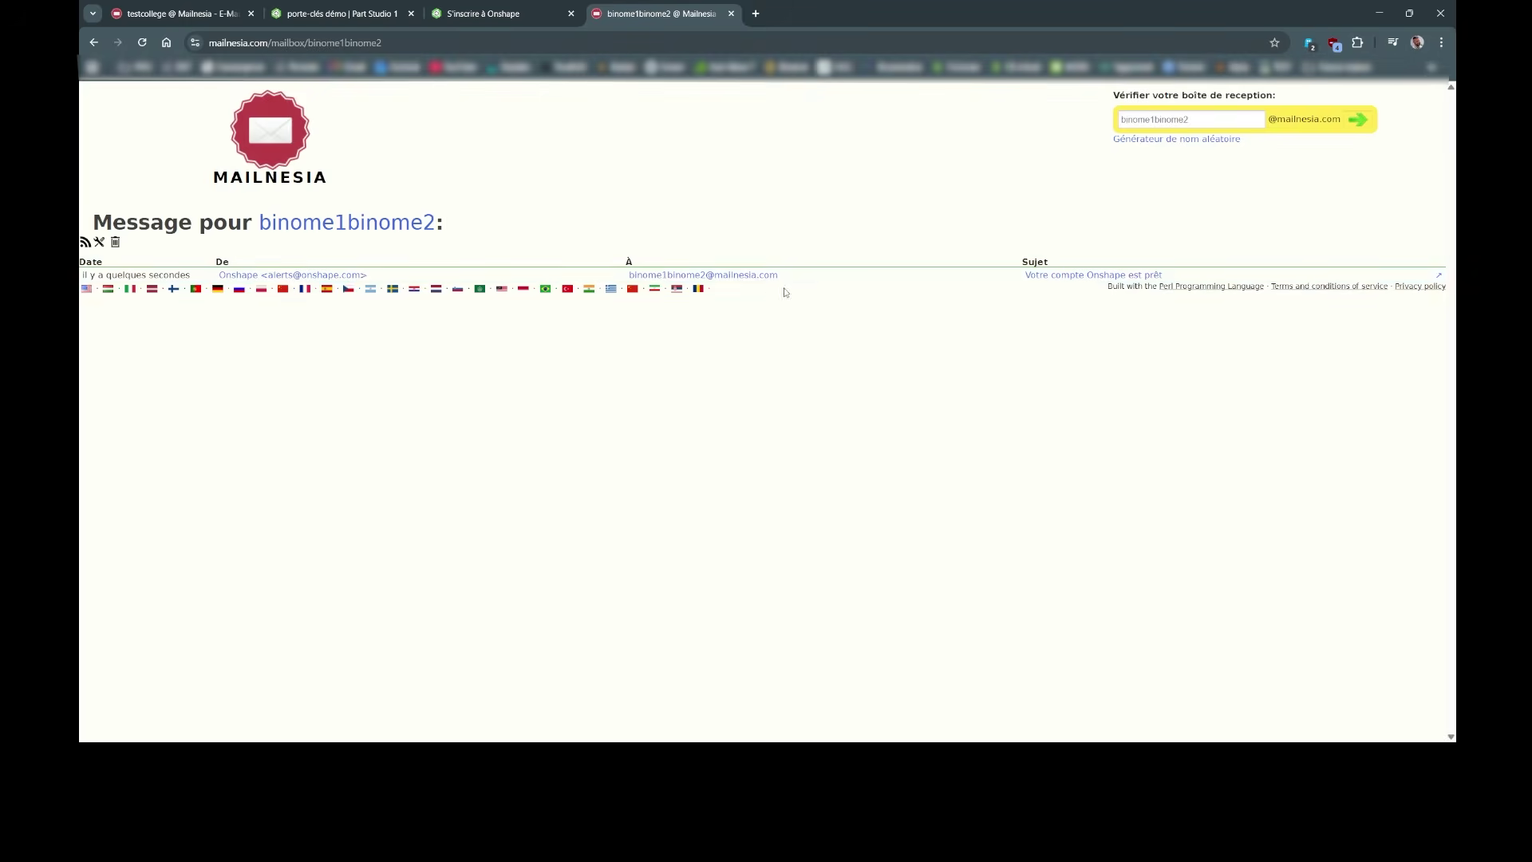
pyautogui.click(1054, 276)
pyautogui.moveTo(599, 368); pyautogui.dragTo(779, 431)
pyautogui.click(813, 430)
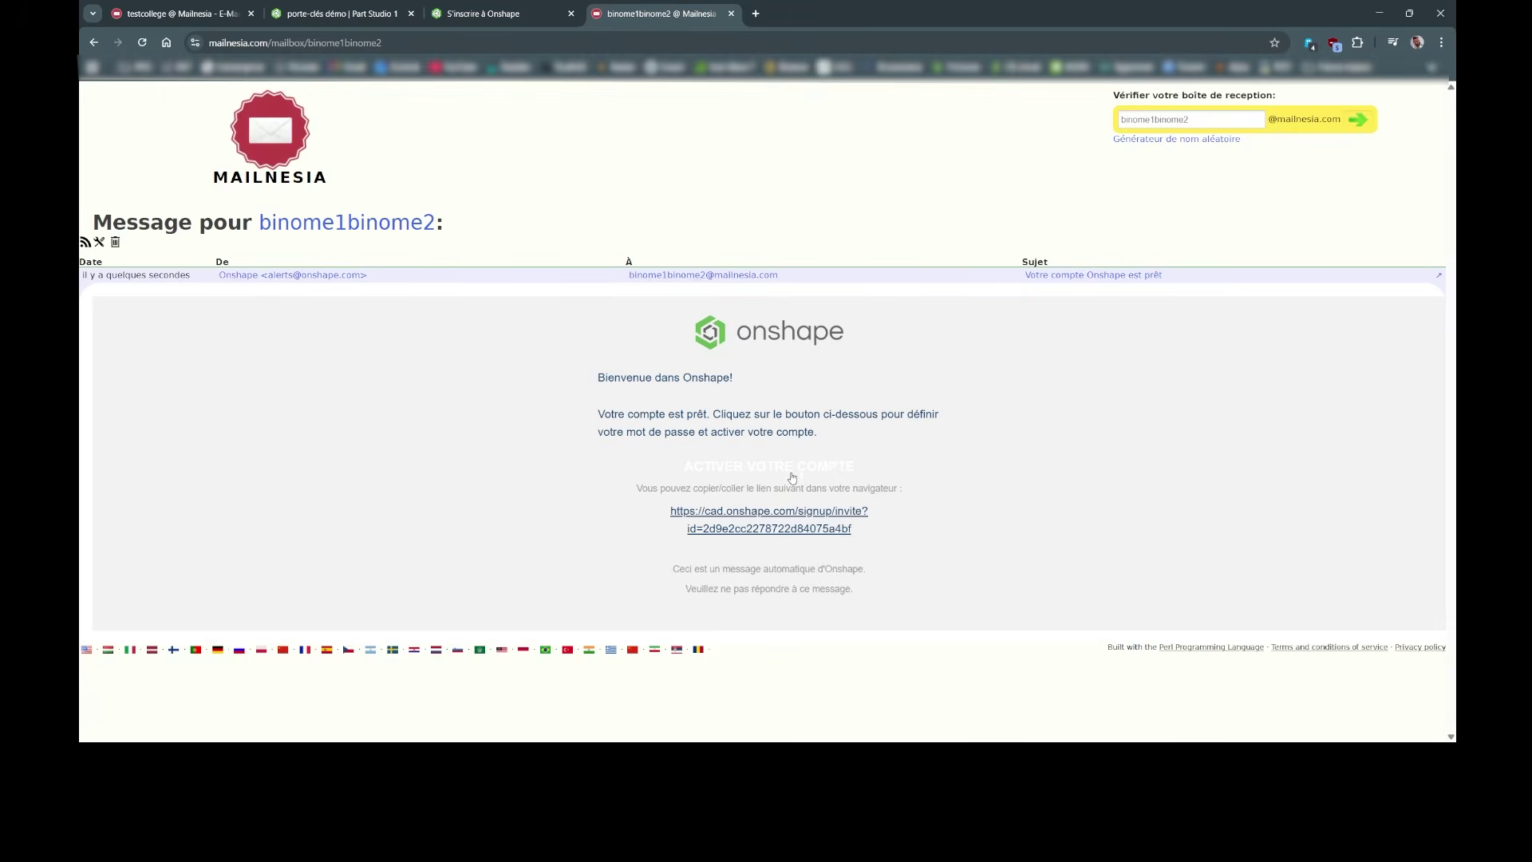
# Step: Follow the activation link and type an account password in Mot de passe
pyautogui.click(790, 470)
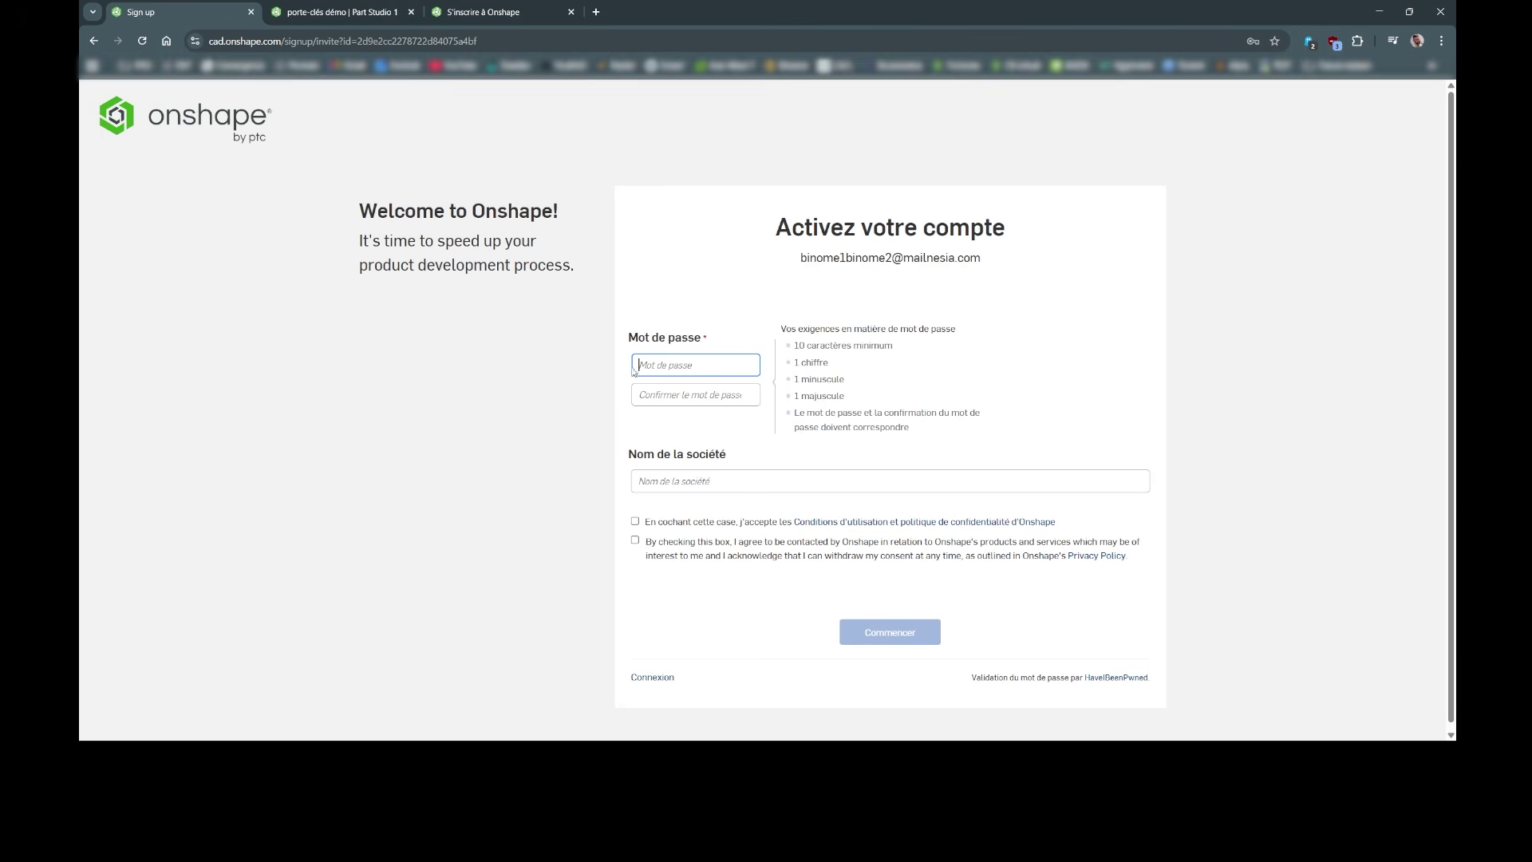
pyautogui.moveTo(796, 345); pyautogui.dragTo(827, 394)
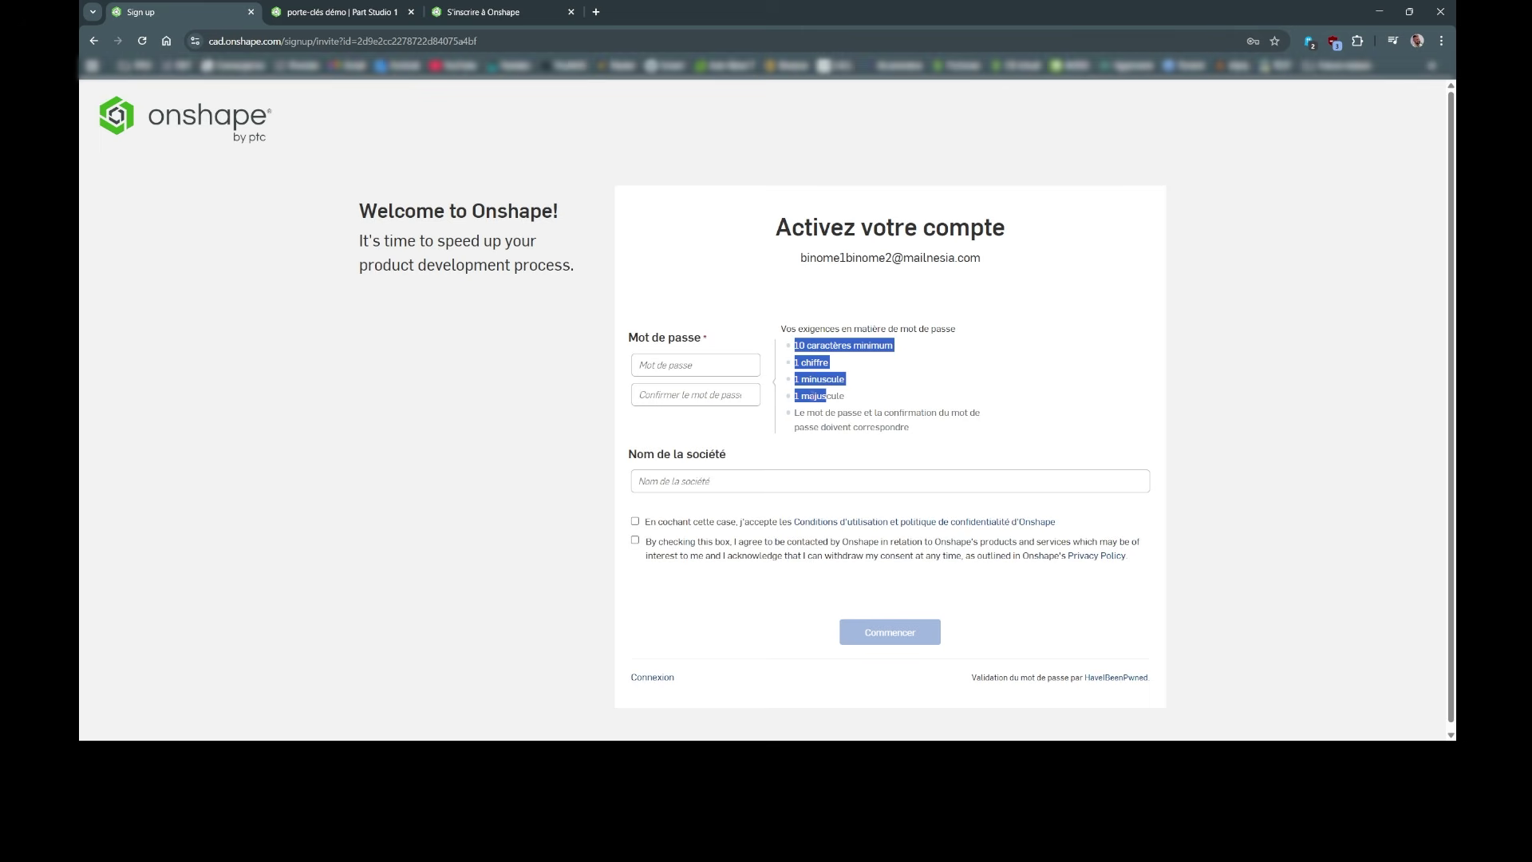
pyautogui.click(699, 369)
pyautogui.click(763, 301)
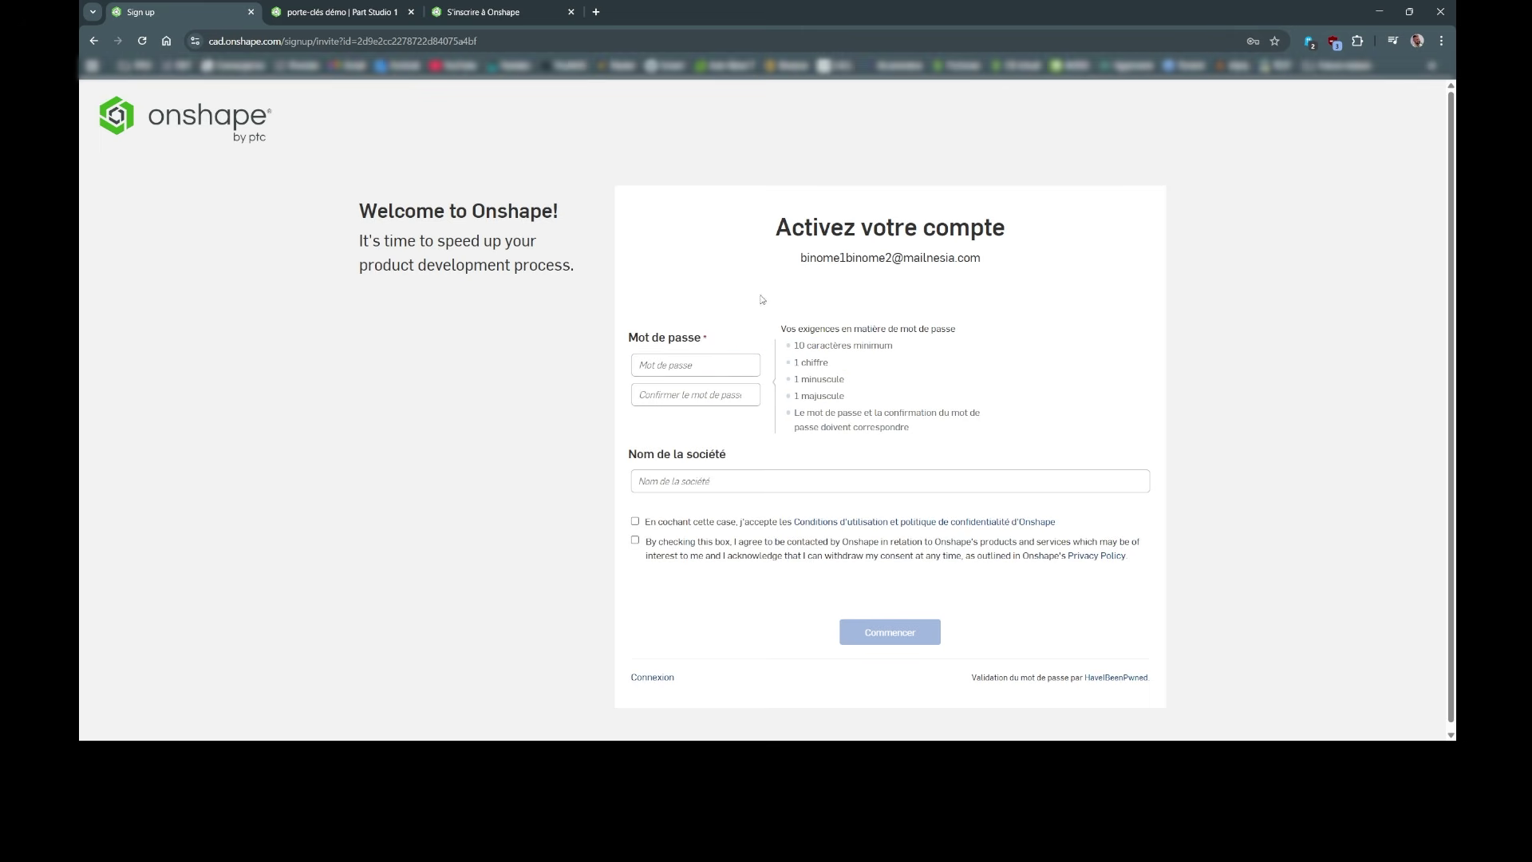
pyautogui.click(691, 365)
pyautogui.write('••••••')
pyautogui.click(552, 471)
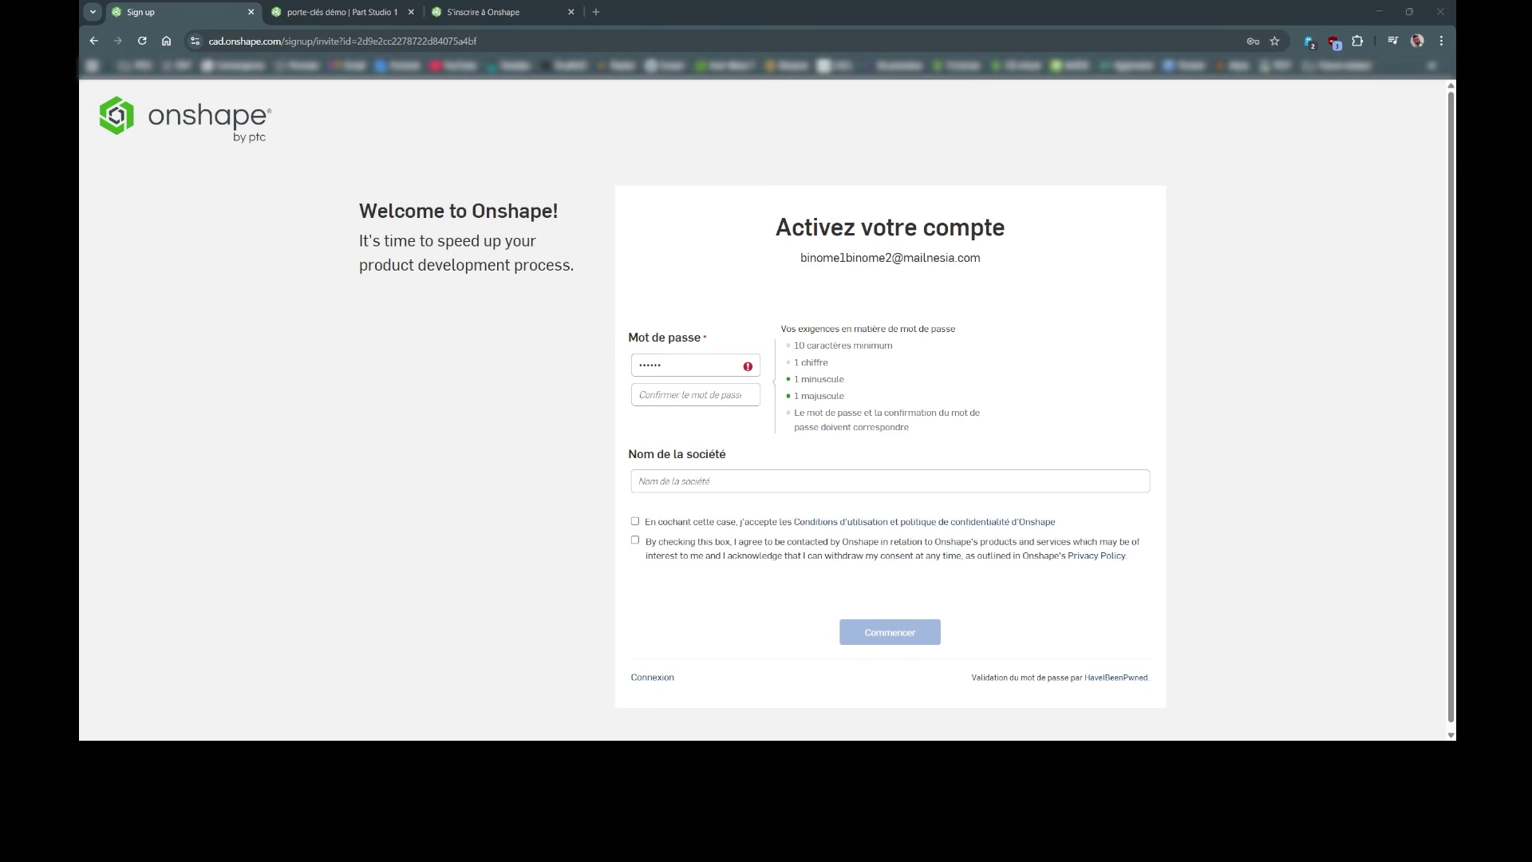
# Step: Enter a company name in the Nom de la société field
pyautogui.click(691, 395)
pyautogui.click(683, 482)
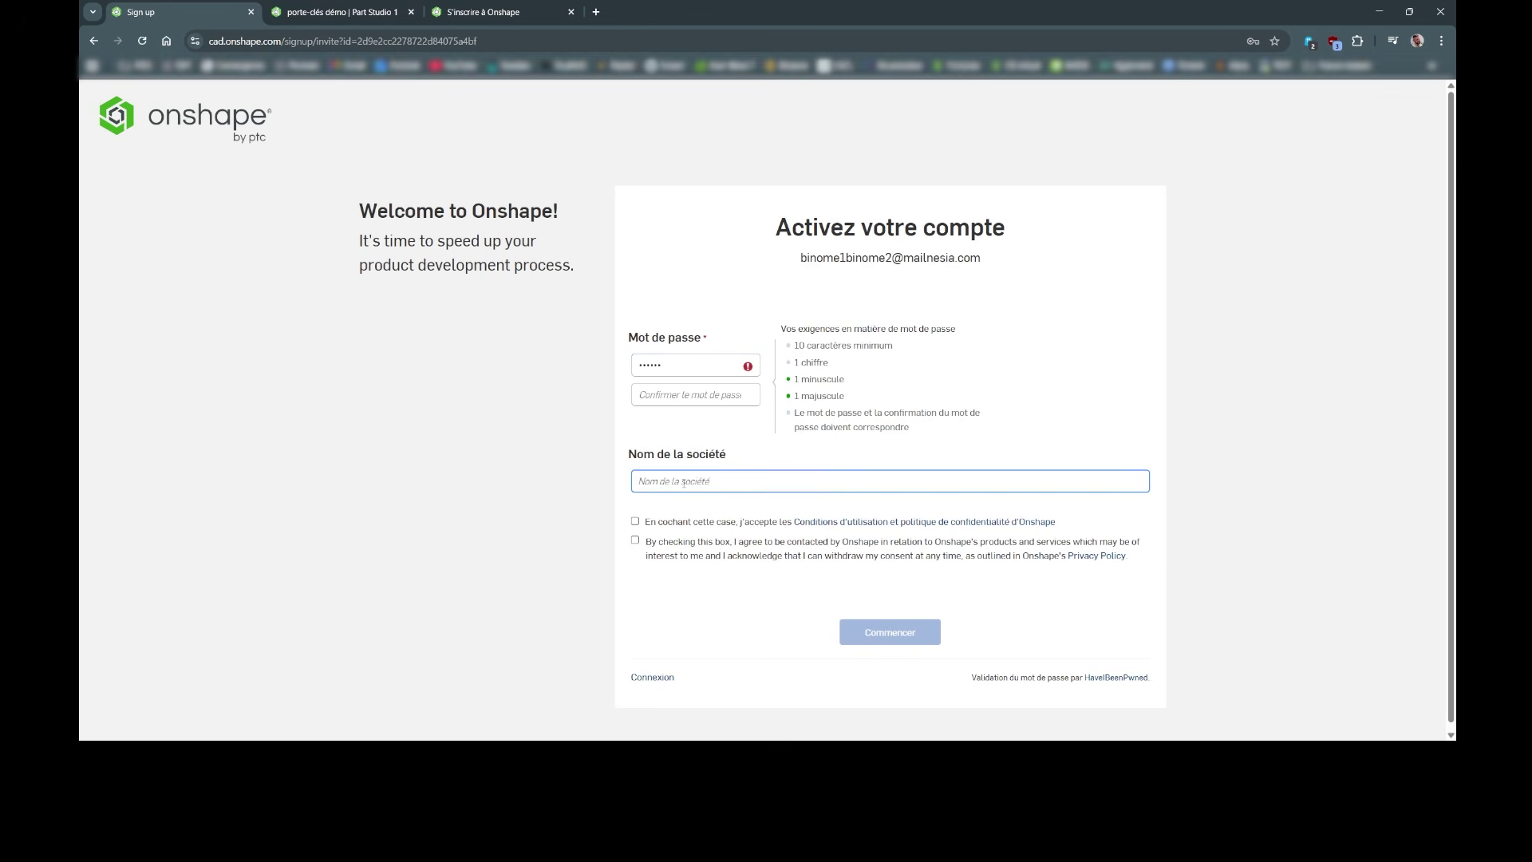
pyautogui.moveTo(644, 482); pyautogui.dragTo(634, 482)
pyautogui.click(706, 485)
pyautogui.moveTo(810, 347); pyautogui.dragTo(842, 346)
pyautogui.click(876, 347)
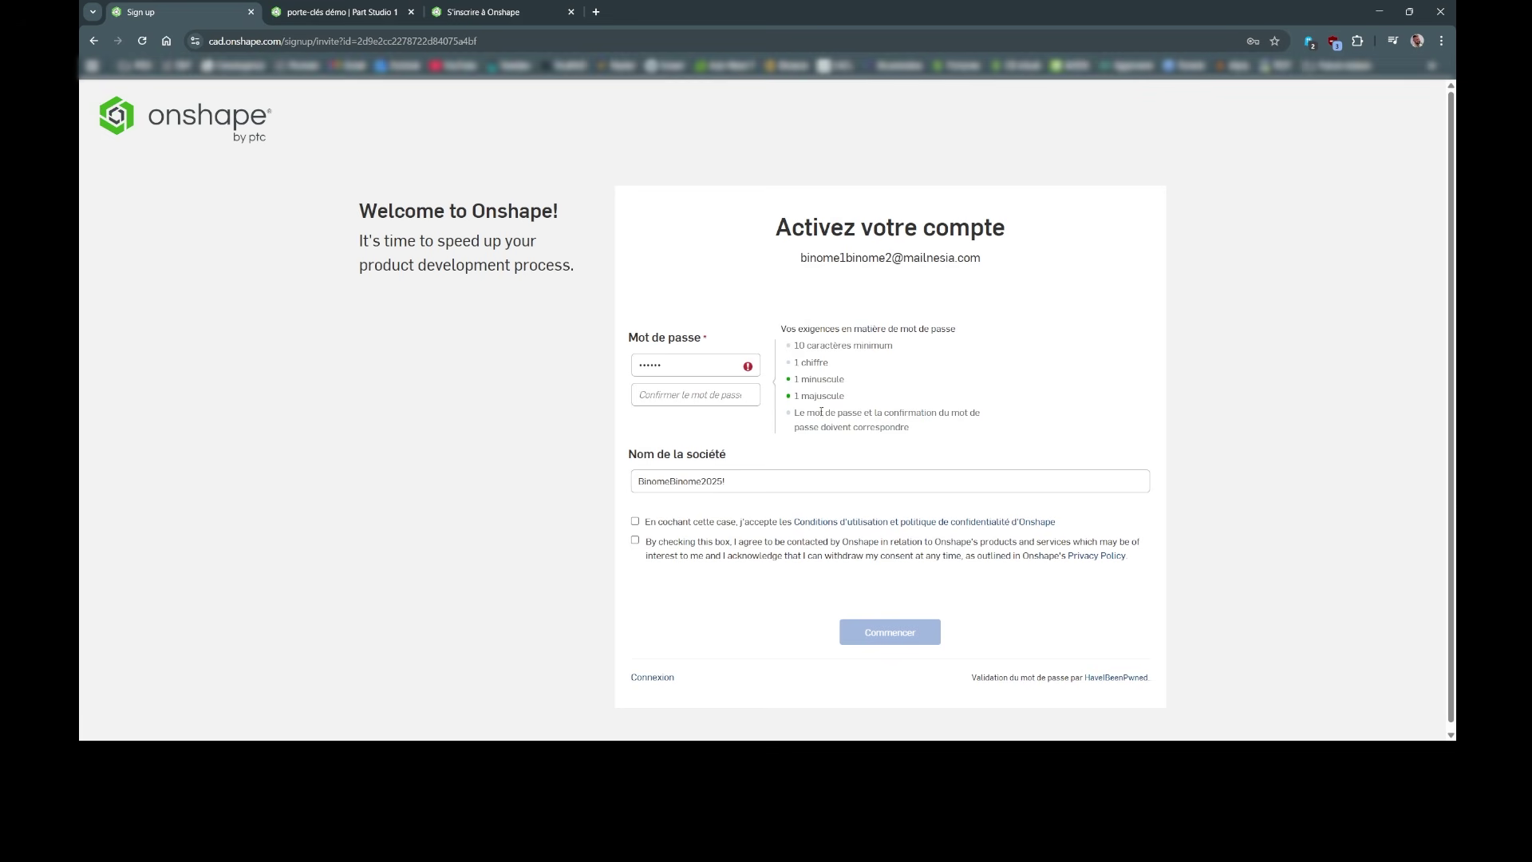
pyautogui.tripleClick(734, 479)
pyautogui.hotkey('ctrl', 'c')
pyautogui.click(694, 365)
pyautogui.hotkey('ctrl', 'a')
pyautogui.hotkey('ctrl', 'v')
pyautogui.click(650, 394)
pyautogui.hotkey('ctrl', 'v')
# Step: Replace the company name with placeholder text, tick both consent boxes, and click Commencer
pyautogui.tripleClick(748, 479)
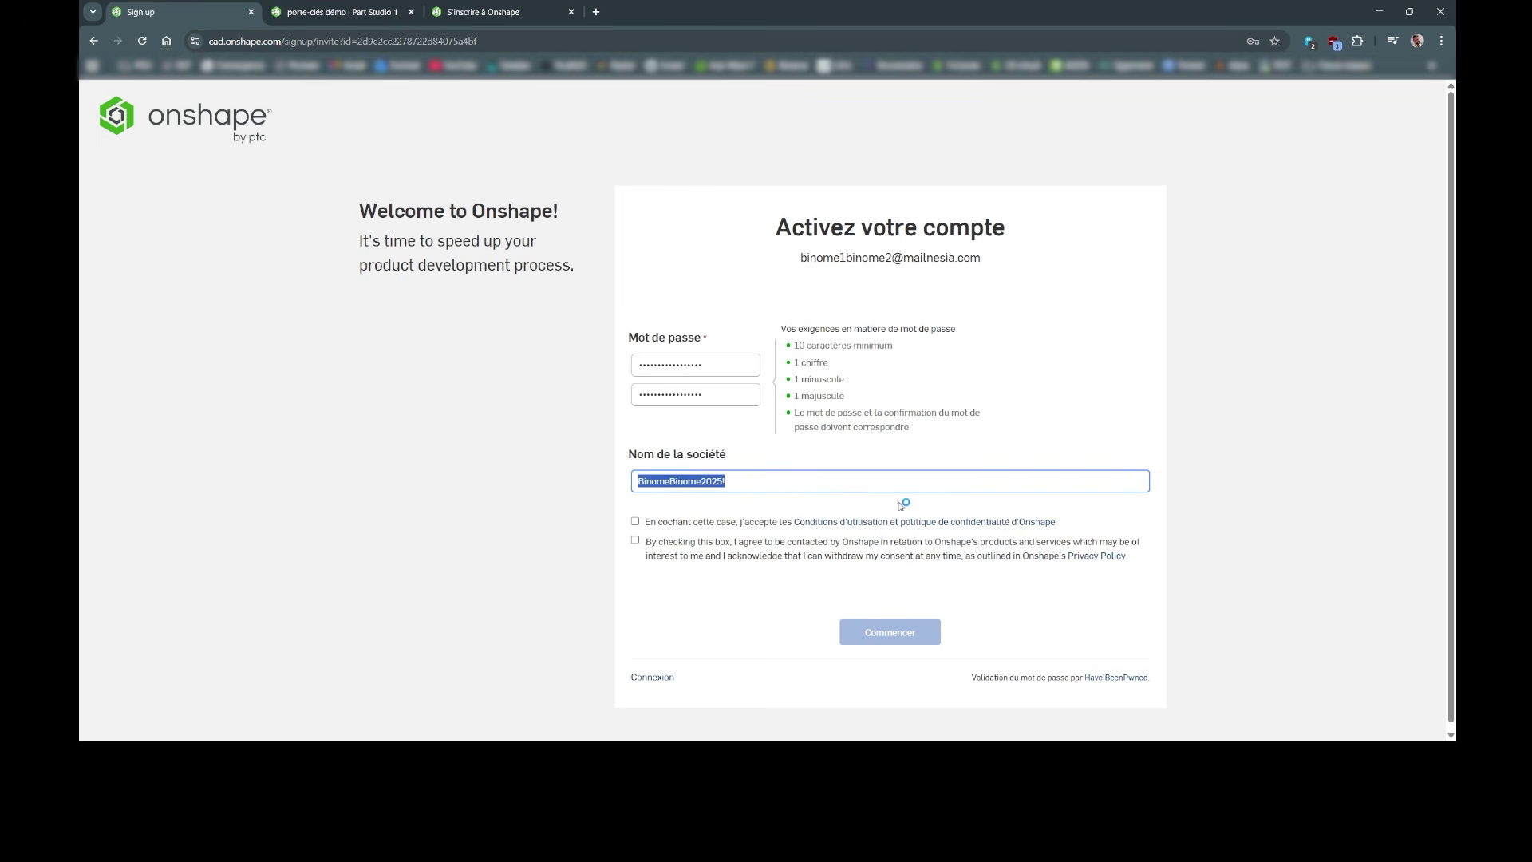
pyautogui.write('jetdfghdhdfr')
pyautogui.click(644, 527)
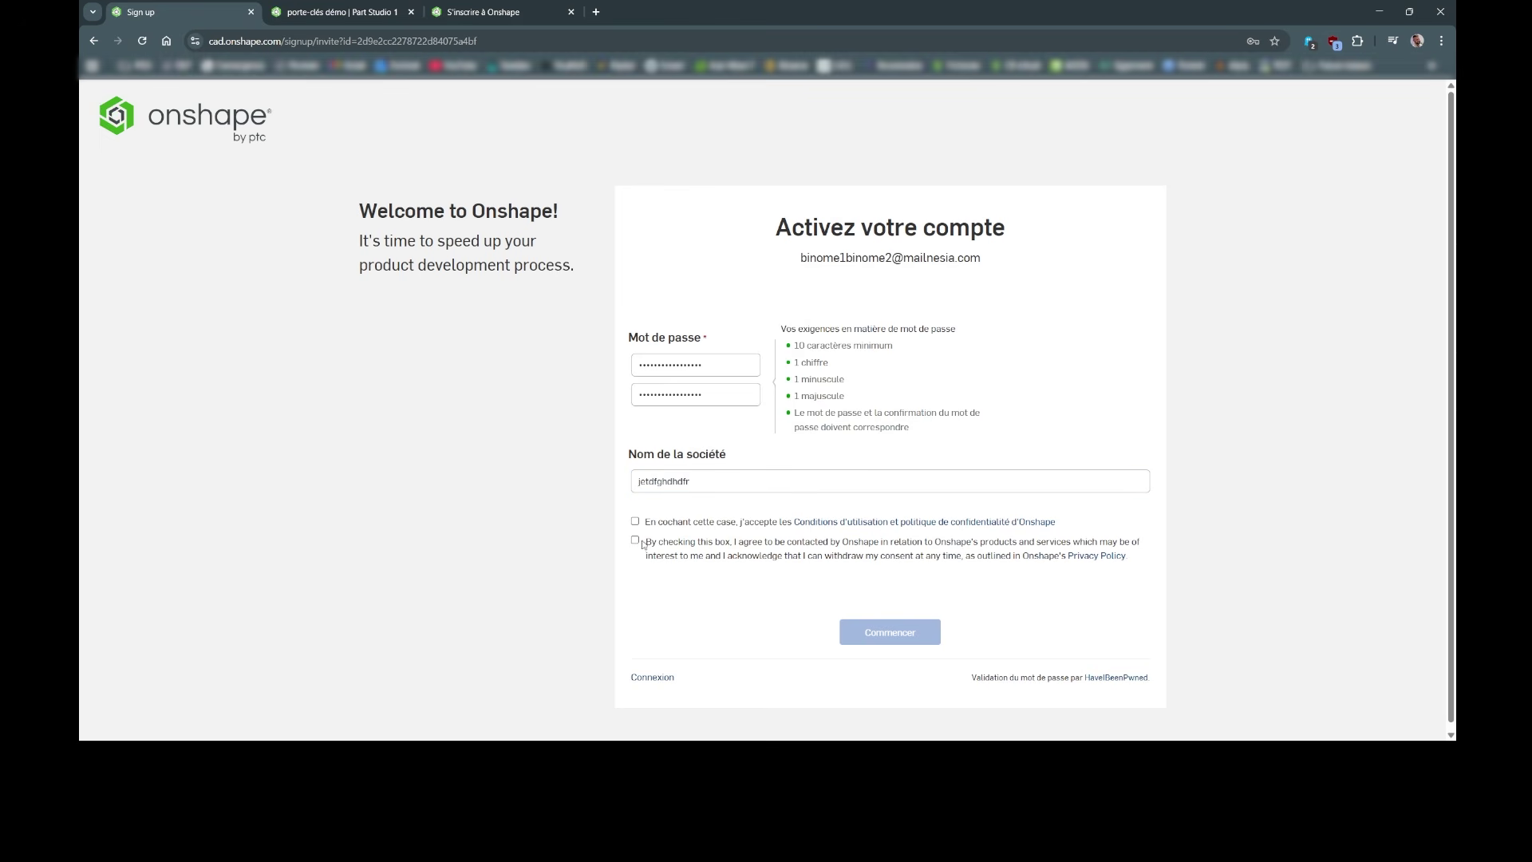
pyautogui.click(636, 521)
pyautogui.click(636, 541)
pyautogui.click(861, 635)
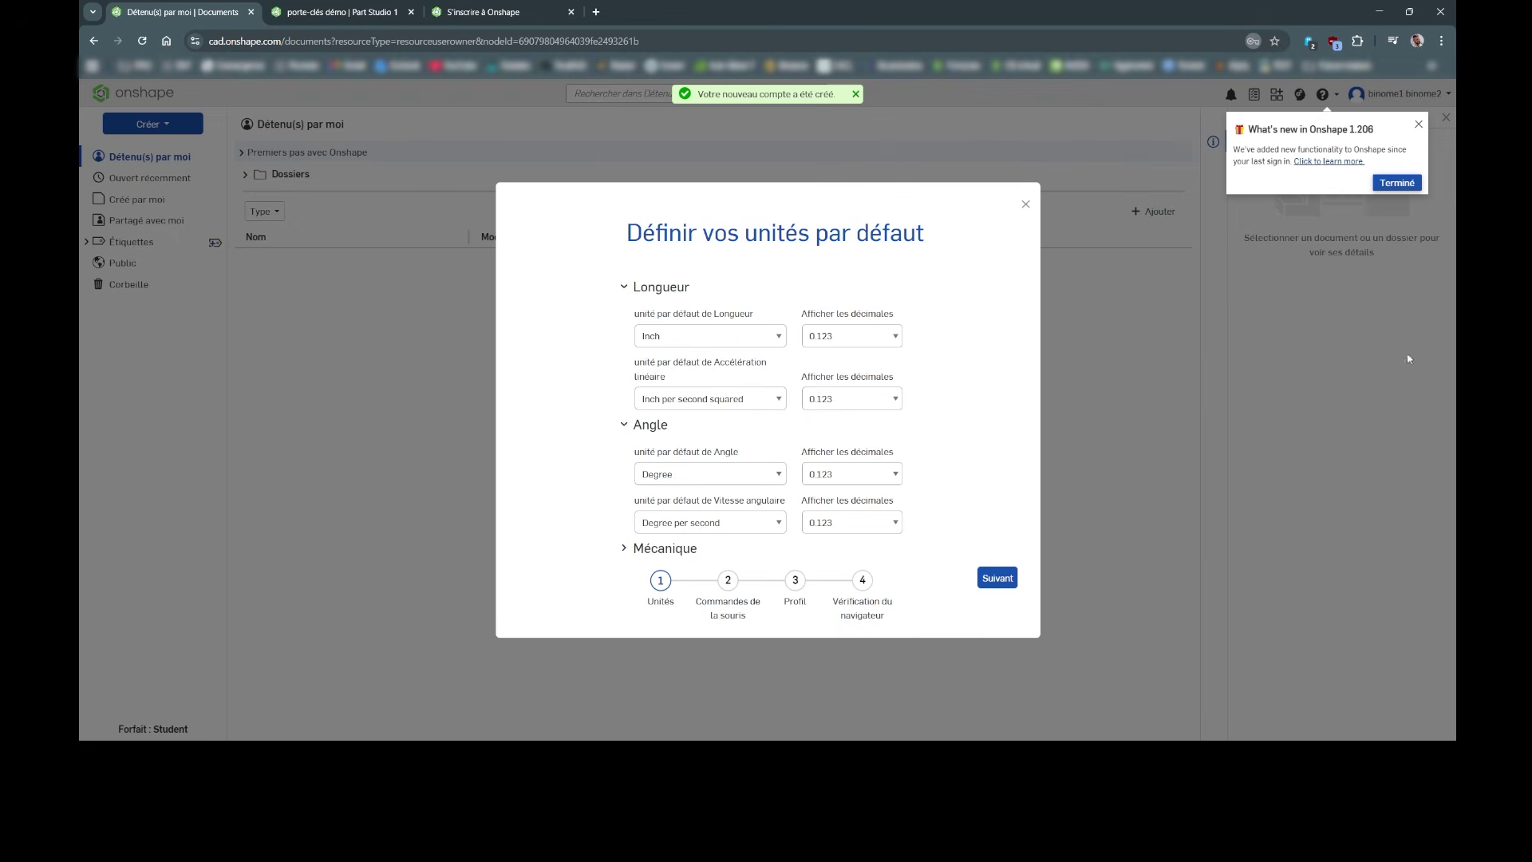
# Step: Close the 'Définir vos unités par défaut' dialog and the 'What's new in Onshape' popup
pyautogui.click(1025, 205)
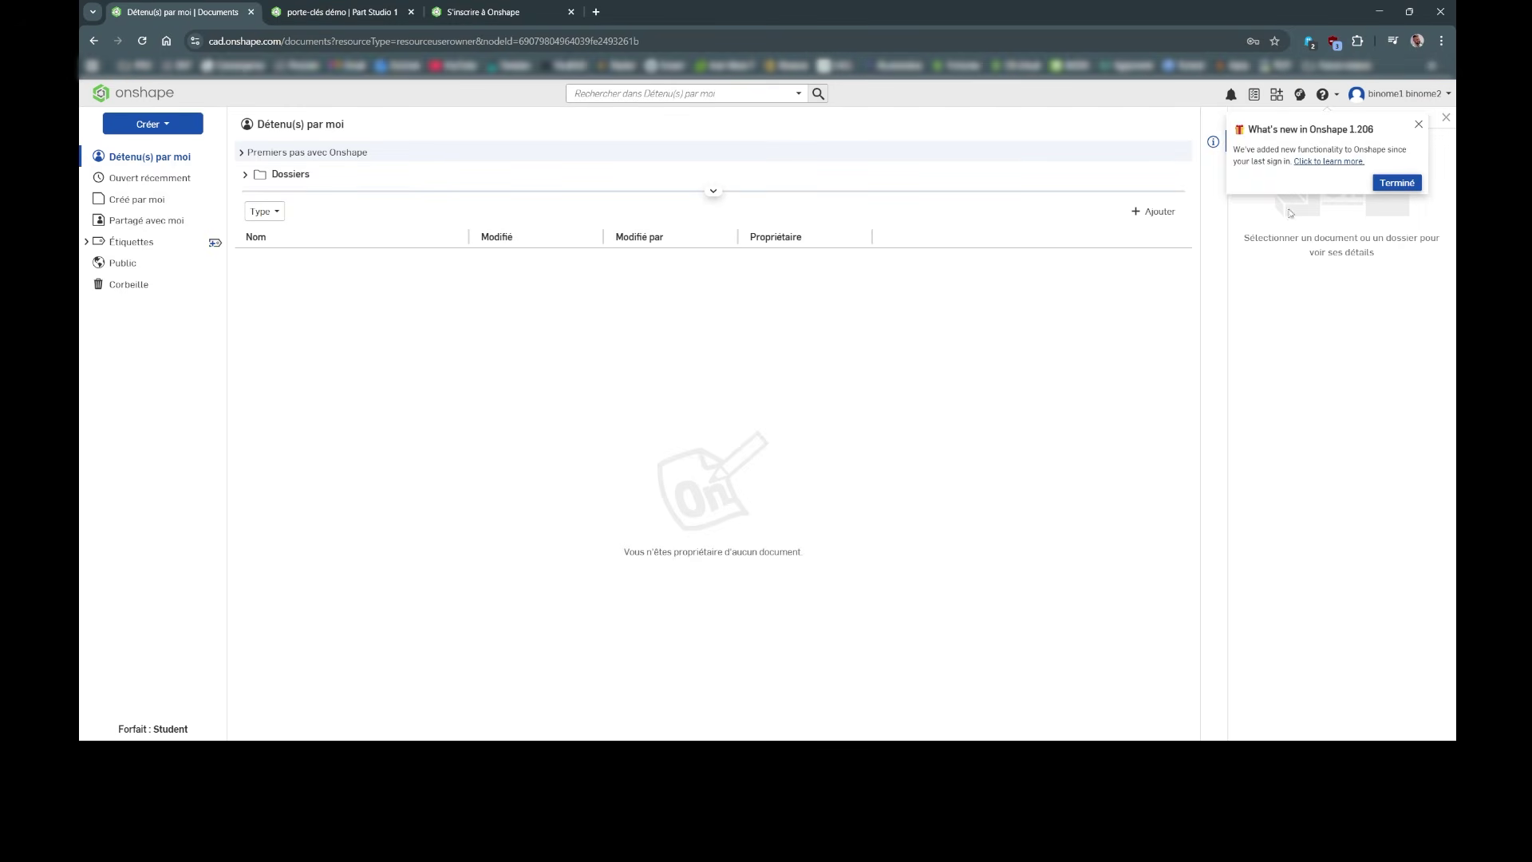
pyautogui.click(1419, 124)
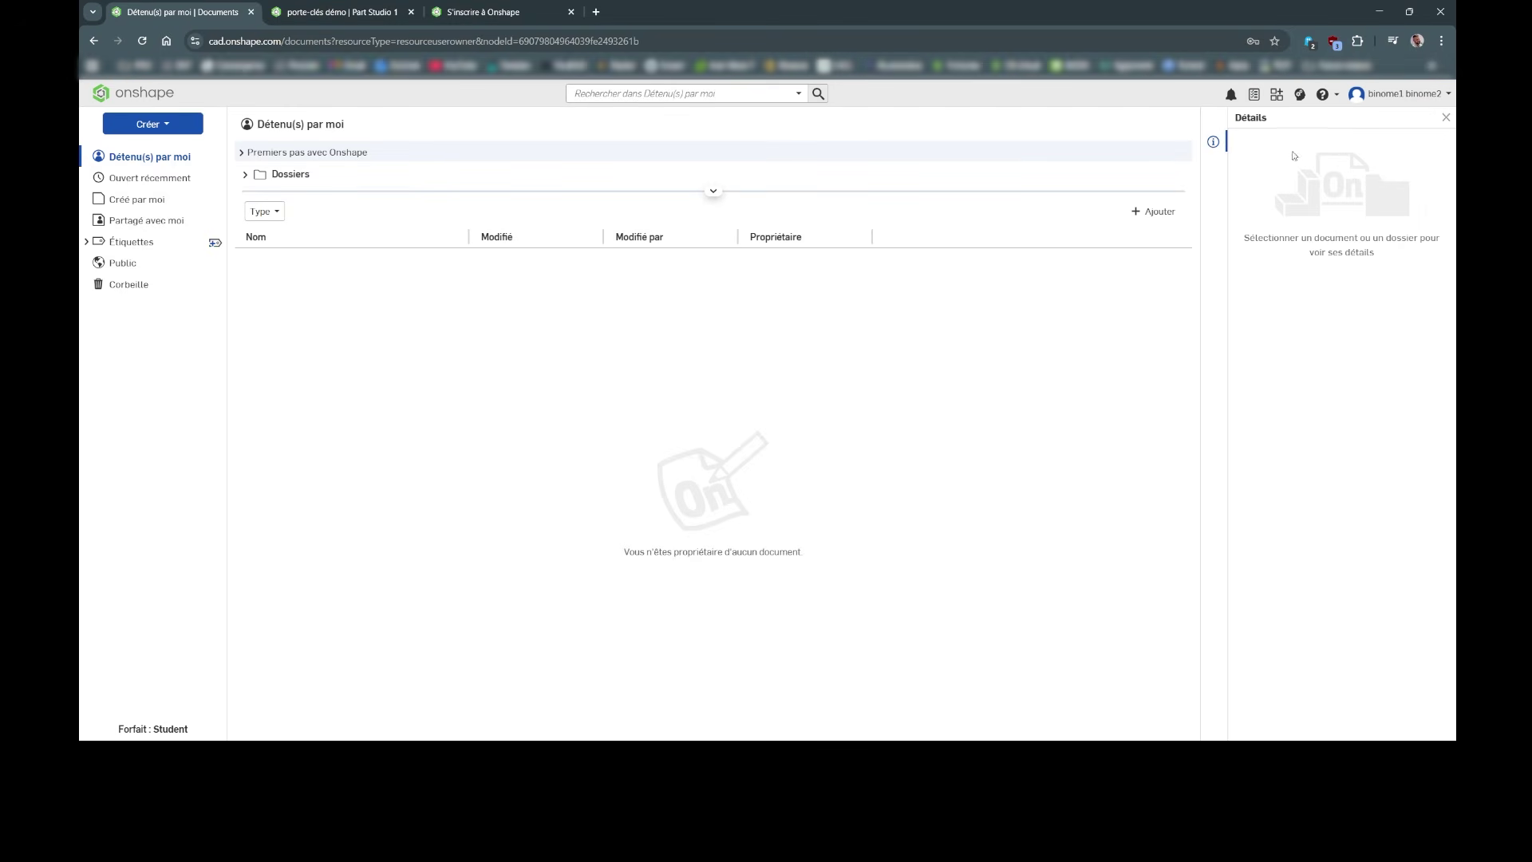
# Step: Open the Mon compte Préférences page, leaving the display language unchanged
pyautogui.click(1398, 93)
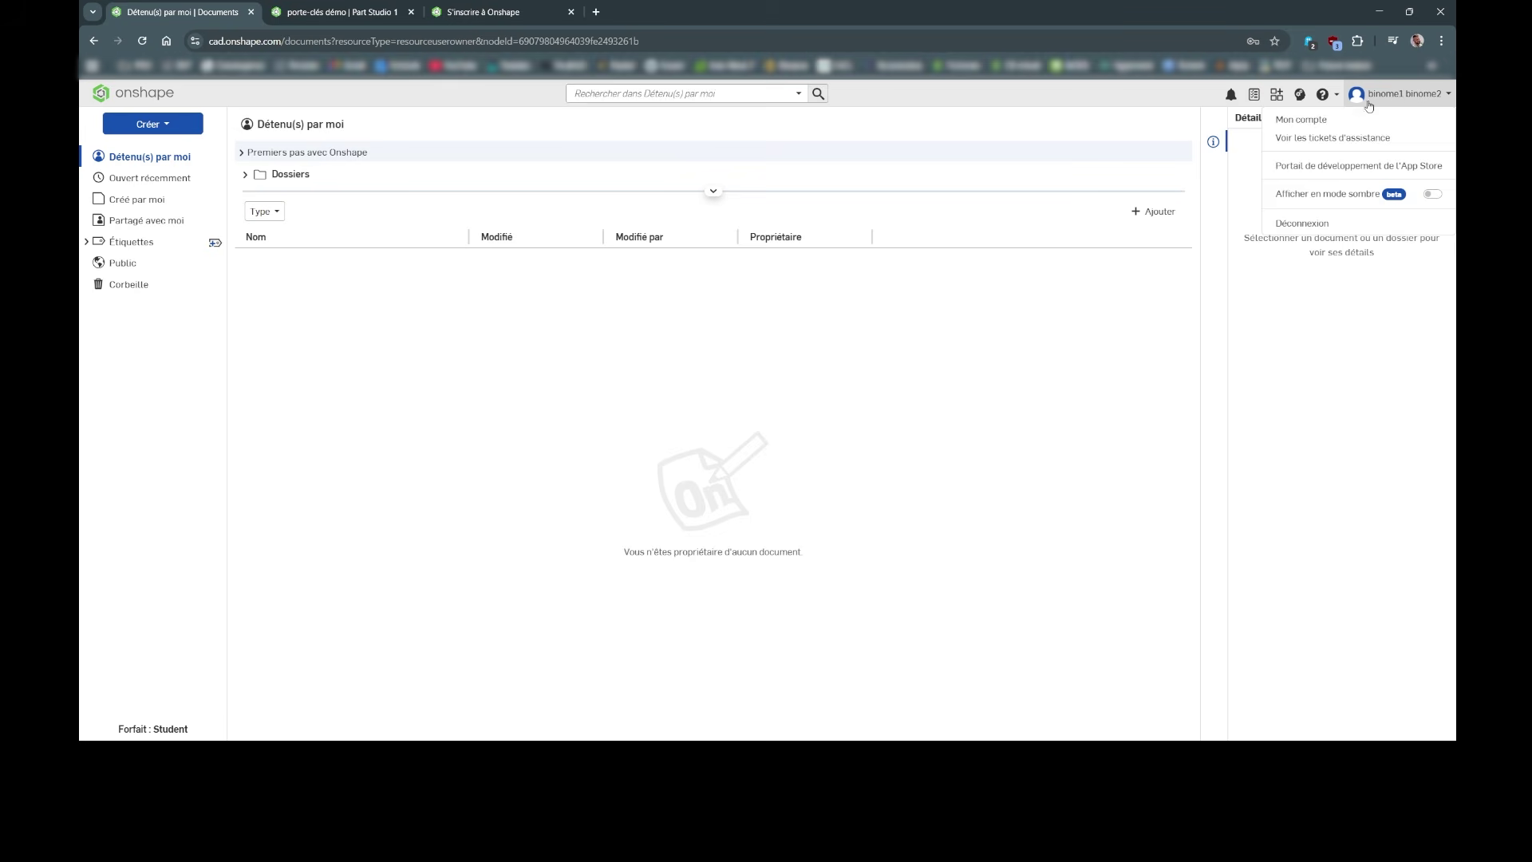
pyautogui.click(1309, 120)
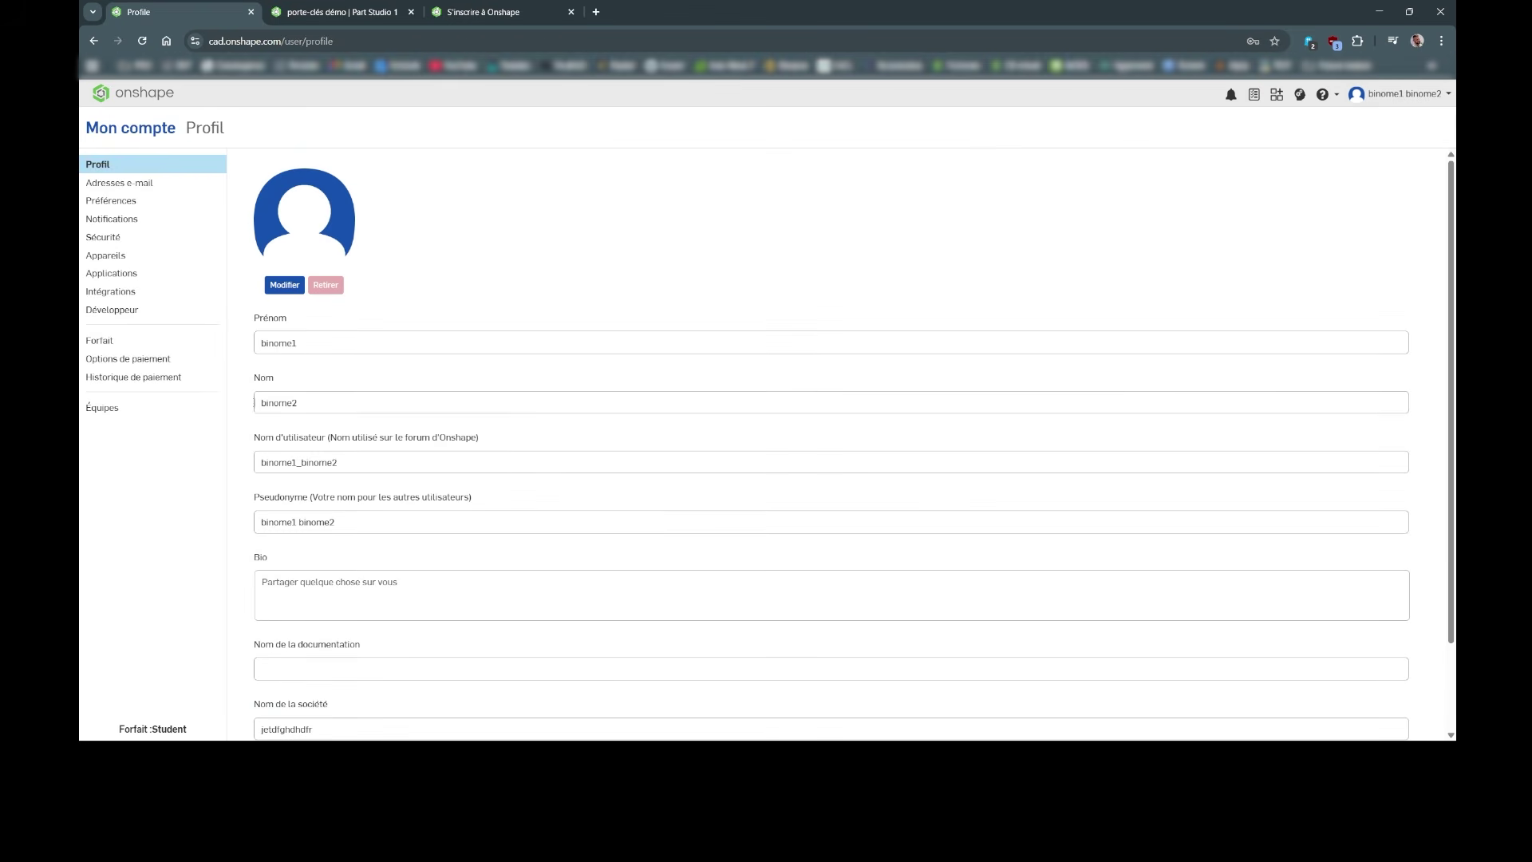
pyautogui.click(113, 200)
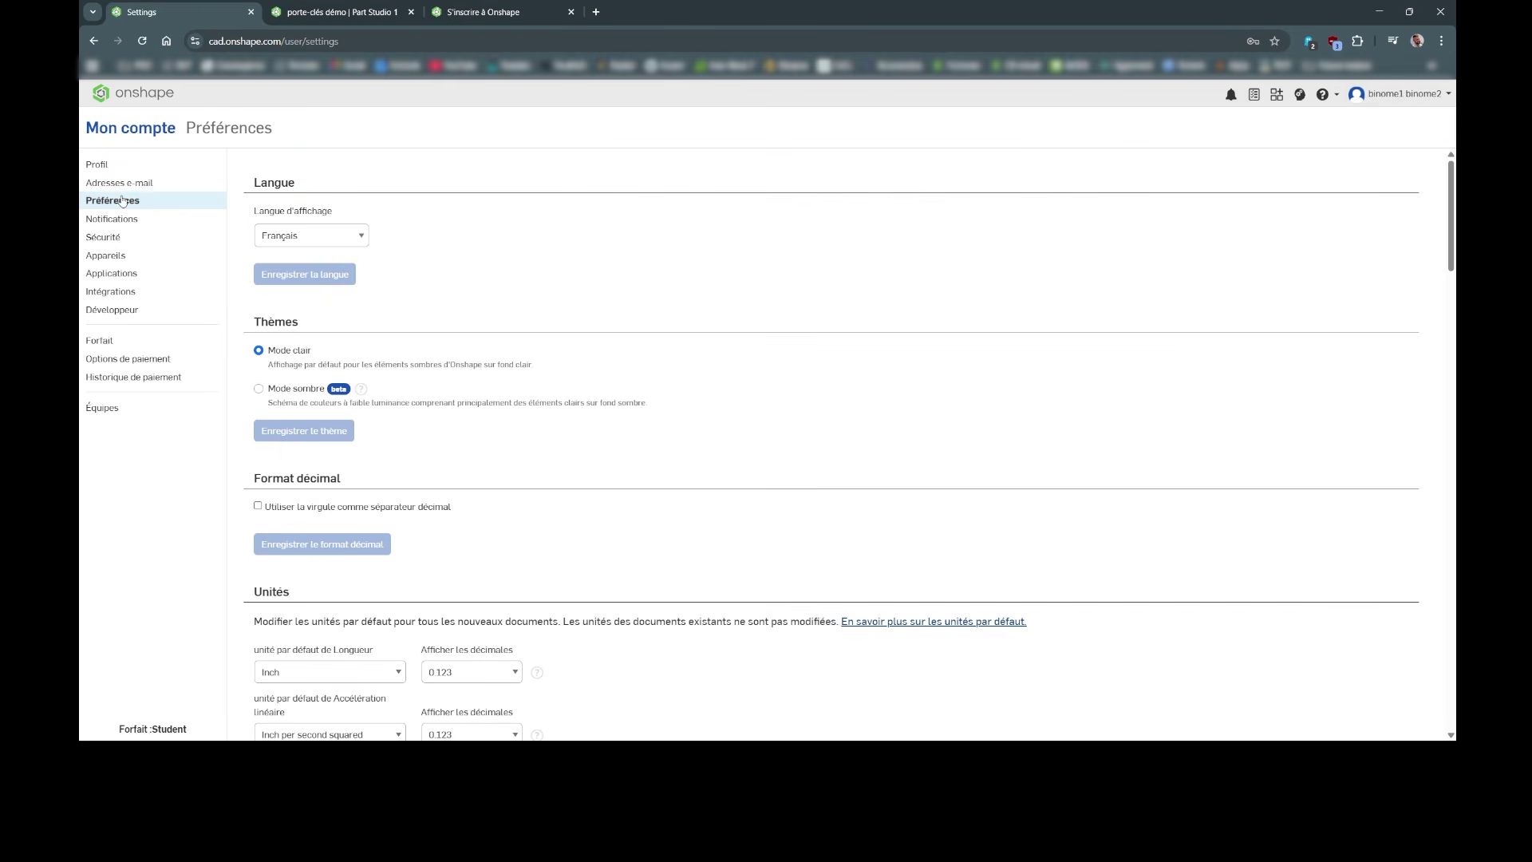
pyautogui.moveTo(254, 212); pyautogui.dragTo(359, 221)
pyautogui.click(359, 221)
pyautogui.click(296, 236)
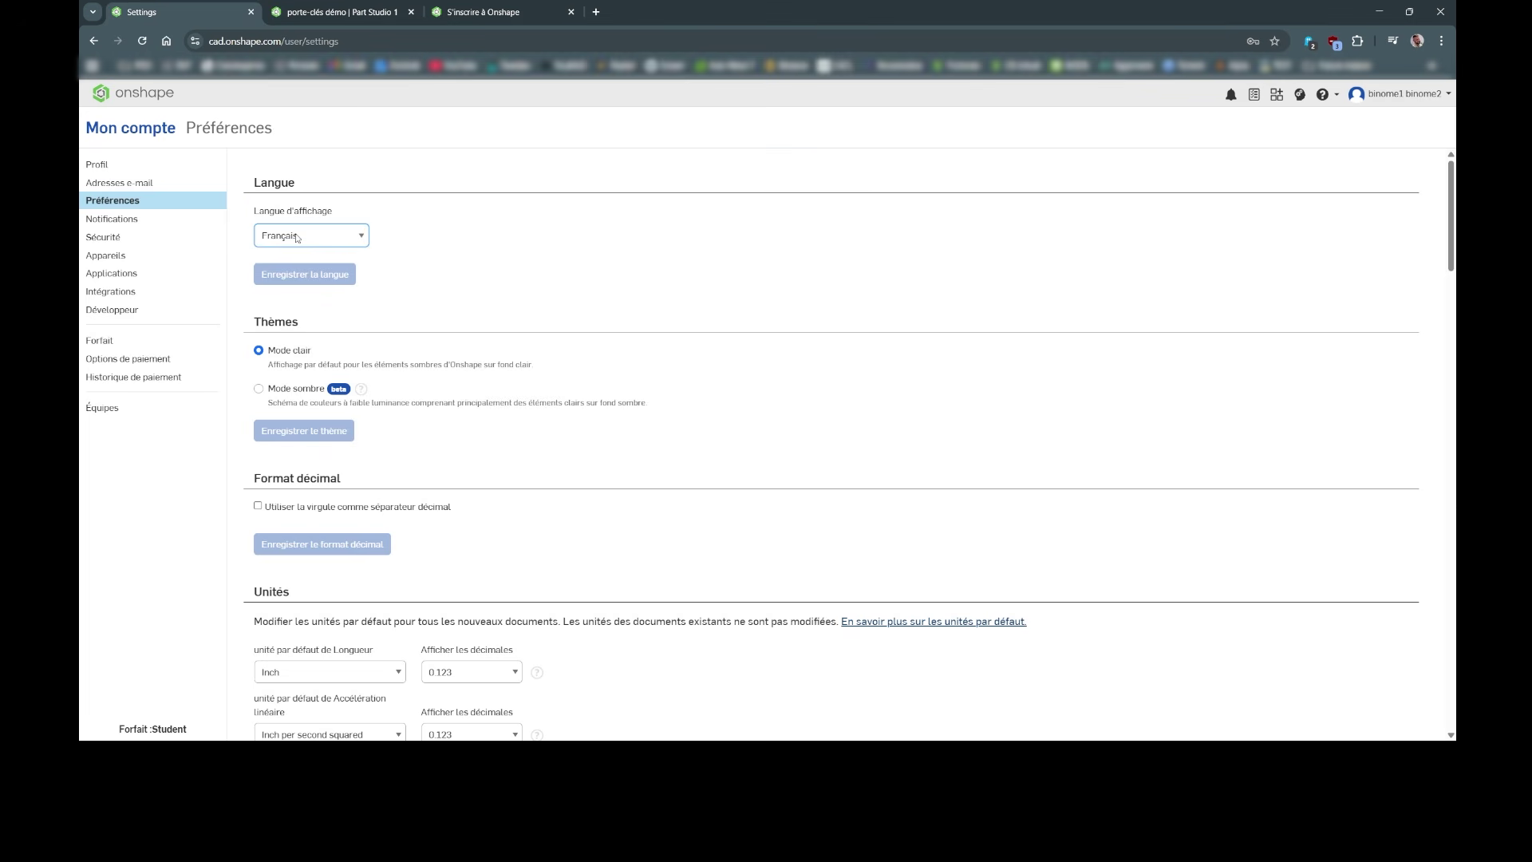
pyautogui.click(460, 243)
pyautogui.scroll(-5, 541, 244)
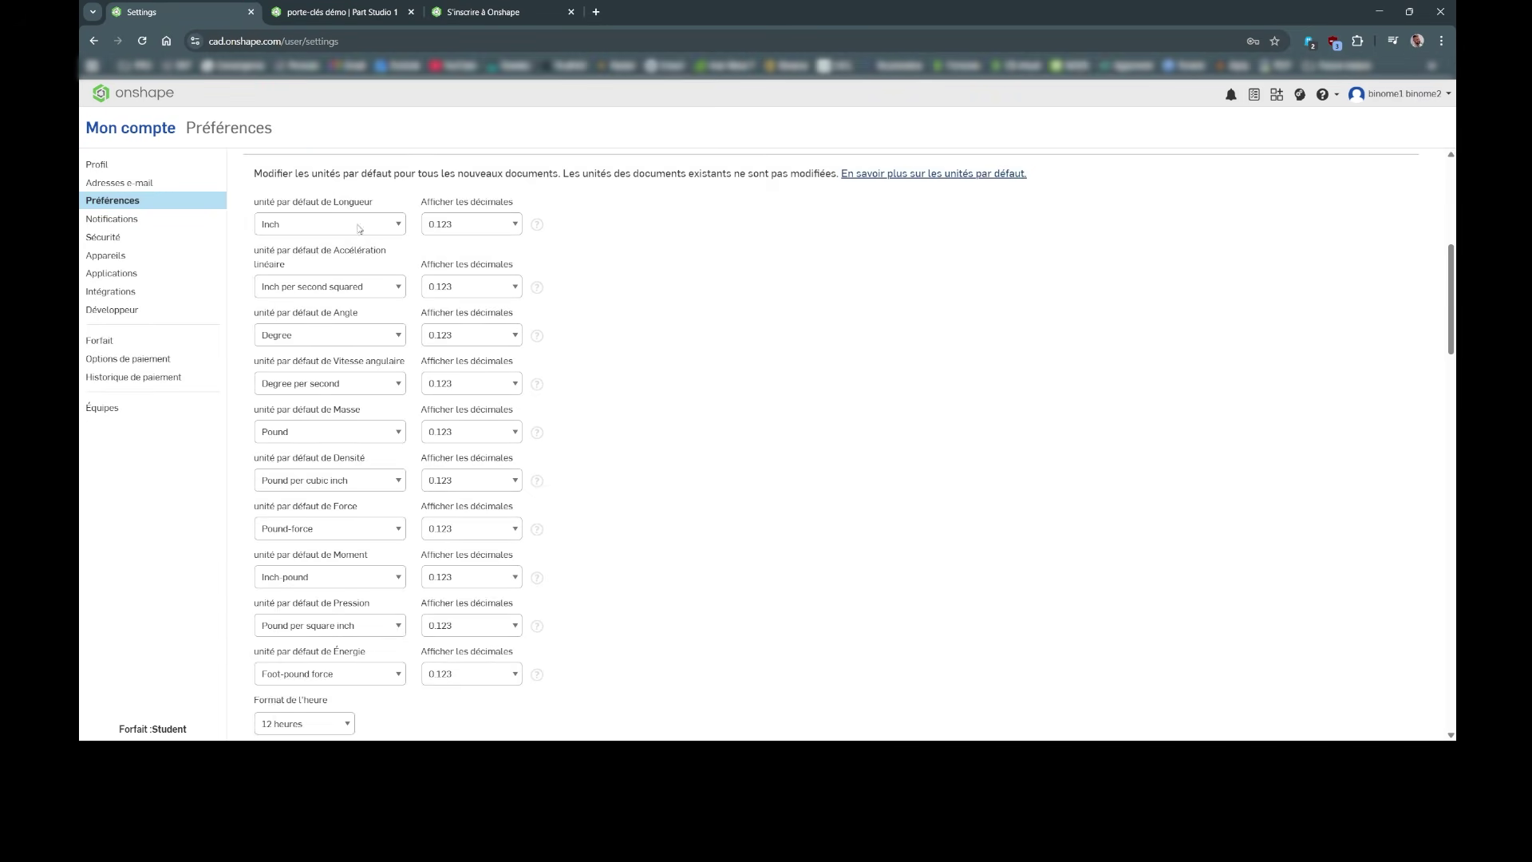
pyautogui.scroll(1, 357, 228)
pyautogui.moveTo(276, 189); pyautogui.dragTo(293, 192)
pyautogui.click(307, 213)
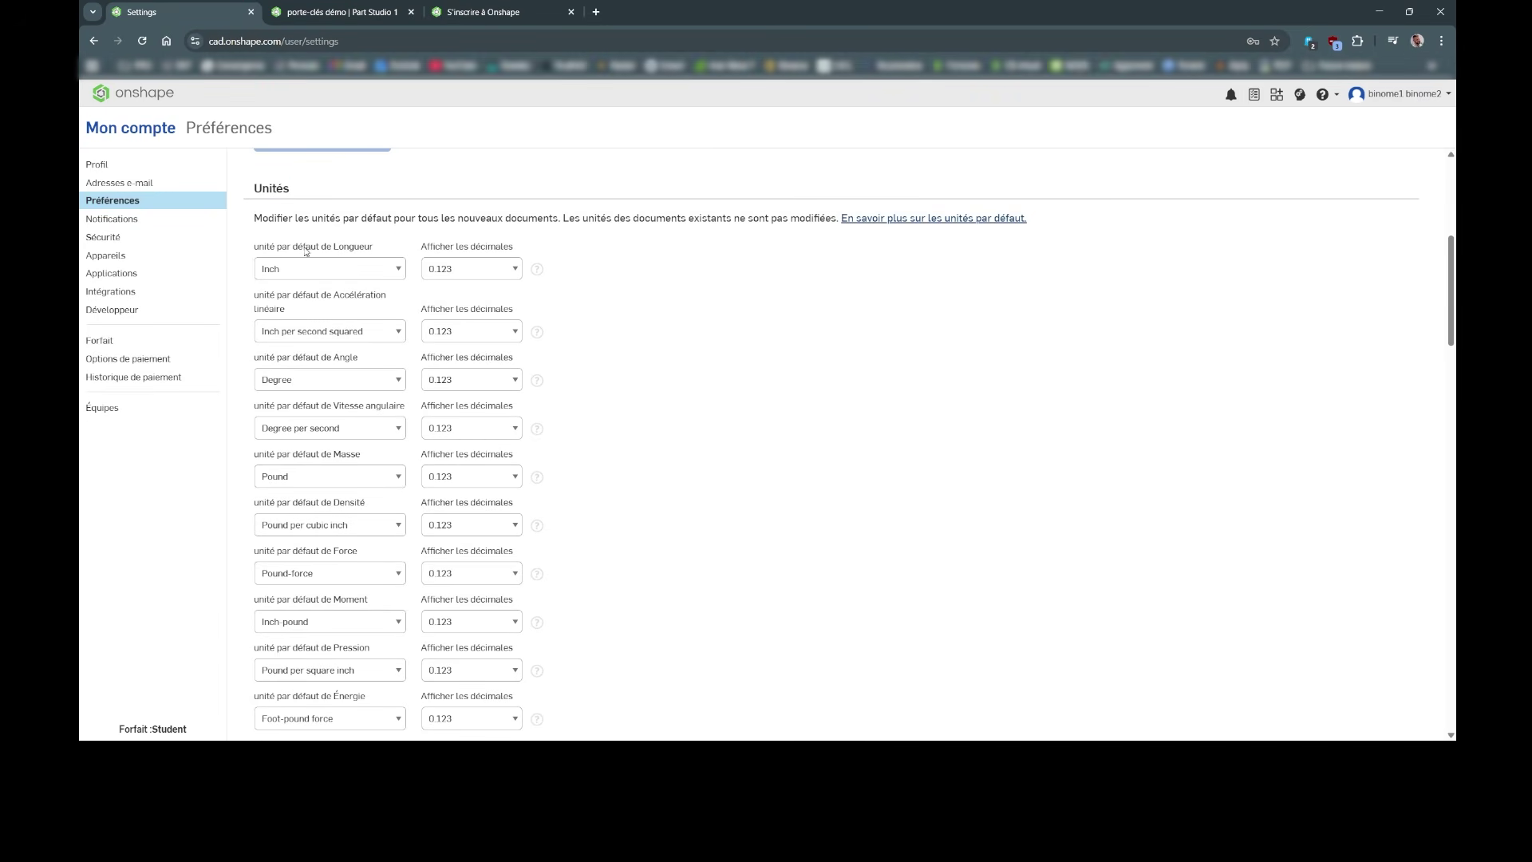
# Step: Set default units: length Millimeter, acceleration mm/s², mass Gram, density g/cm³
pyautogui.click(292, 269)
pyautogui.click(309, 364)
pyautogui.click(307, 332)
pyautogui.press('Up')
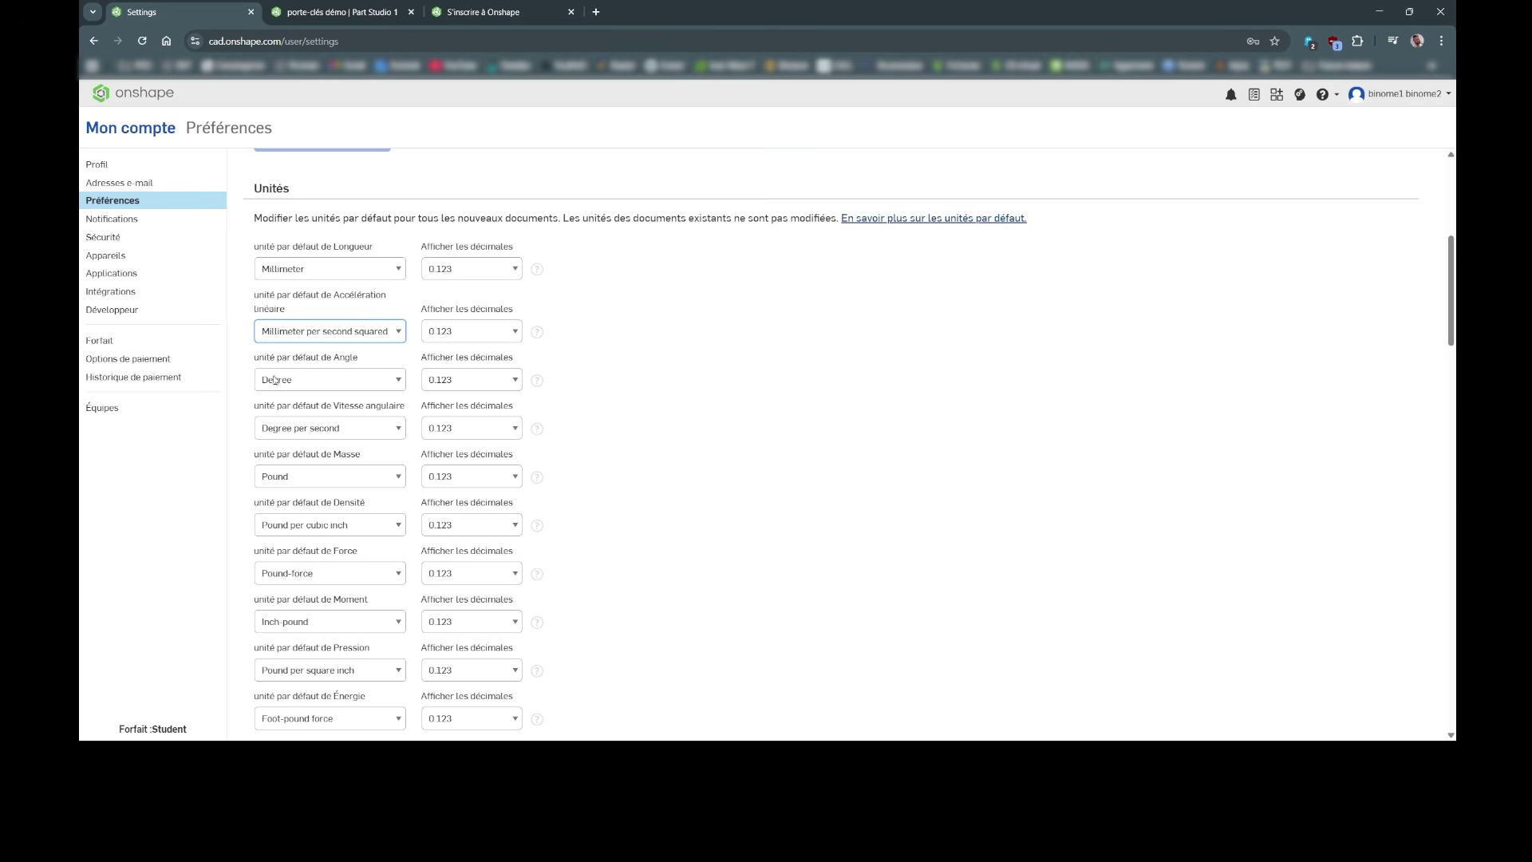
pyautogui.click(303, 364)
pyautogui.scroll(-1, 335, 405)
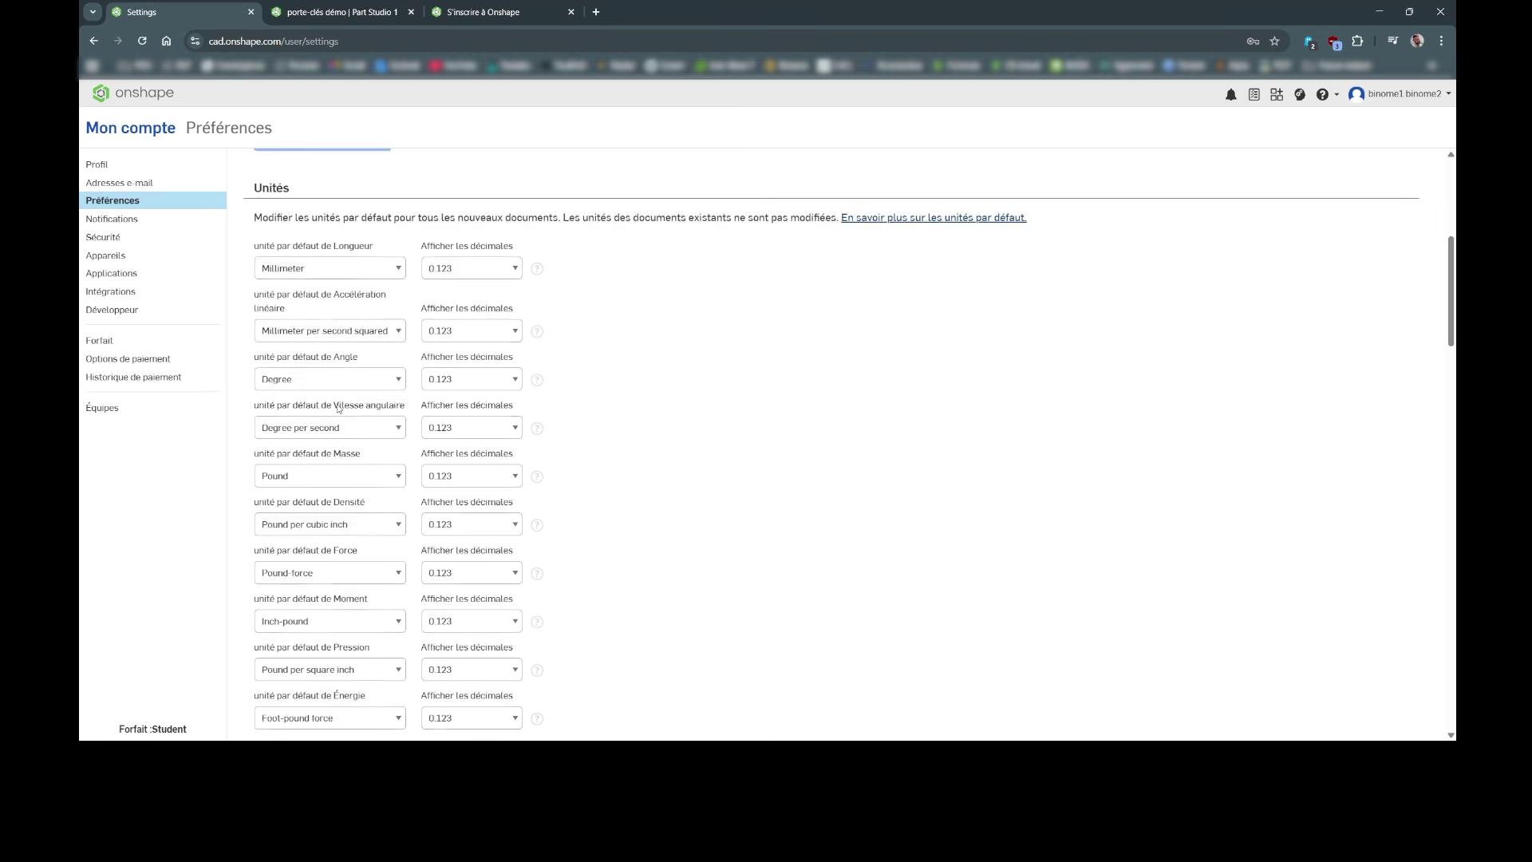
pyautogui.doubleClick(345, 367)
pyautogui.click(303, 392)
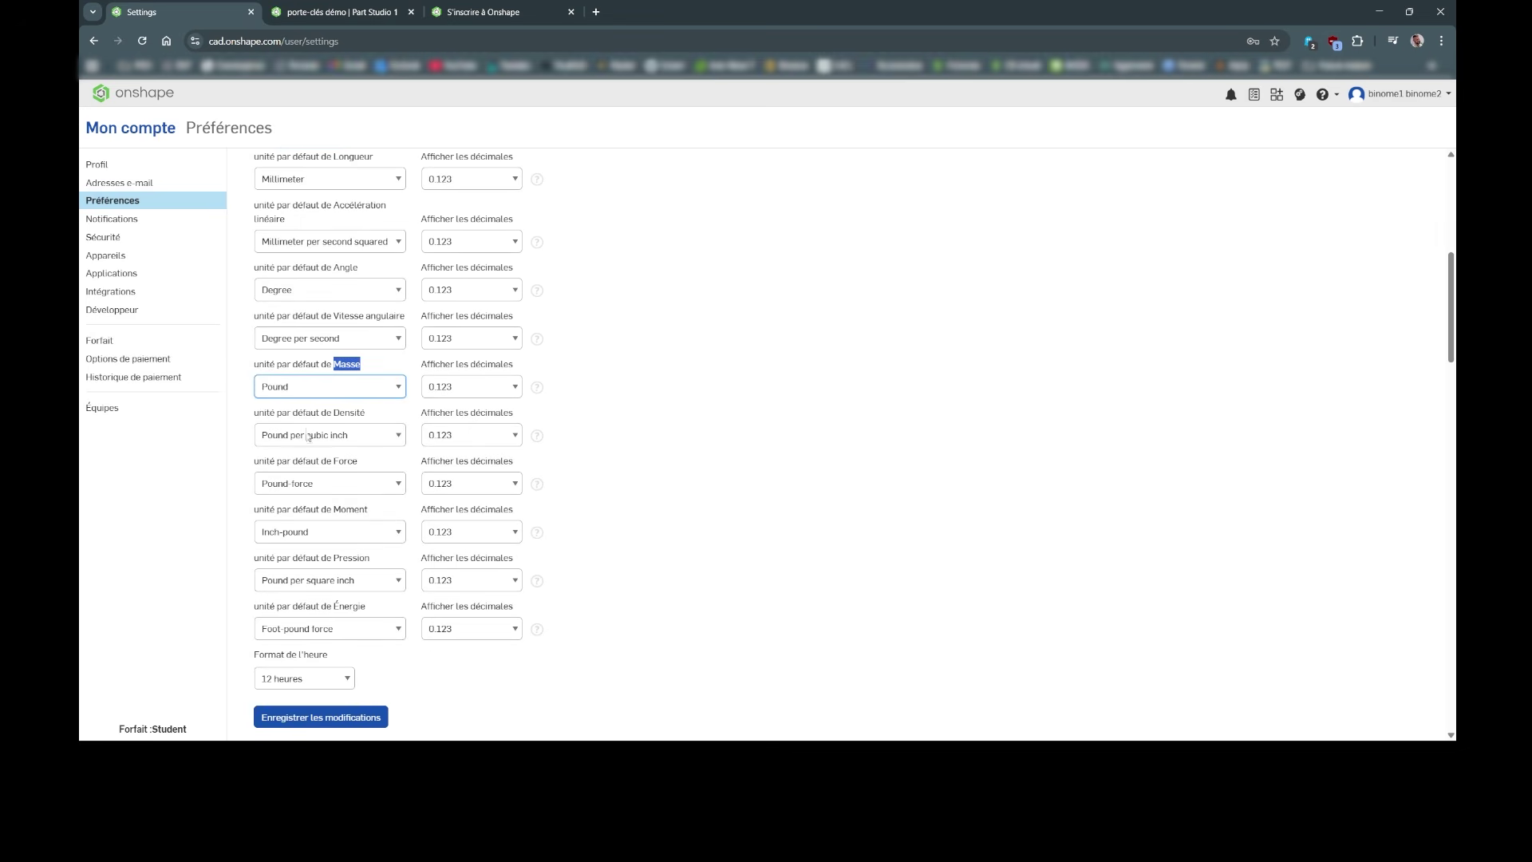
pyautogui.press('g')
pyautogui.doubleClick(348, 414)
pyautogui.click(330, 439)
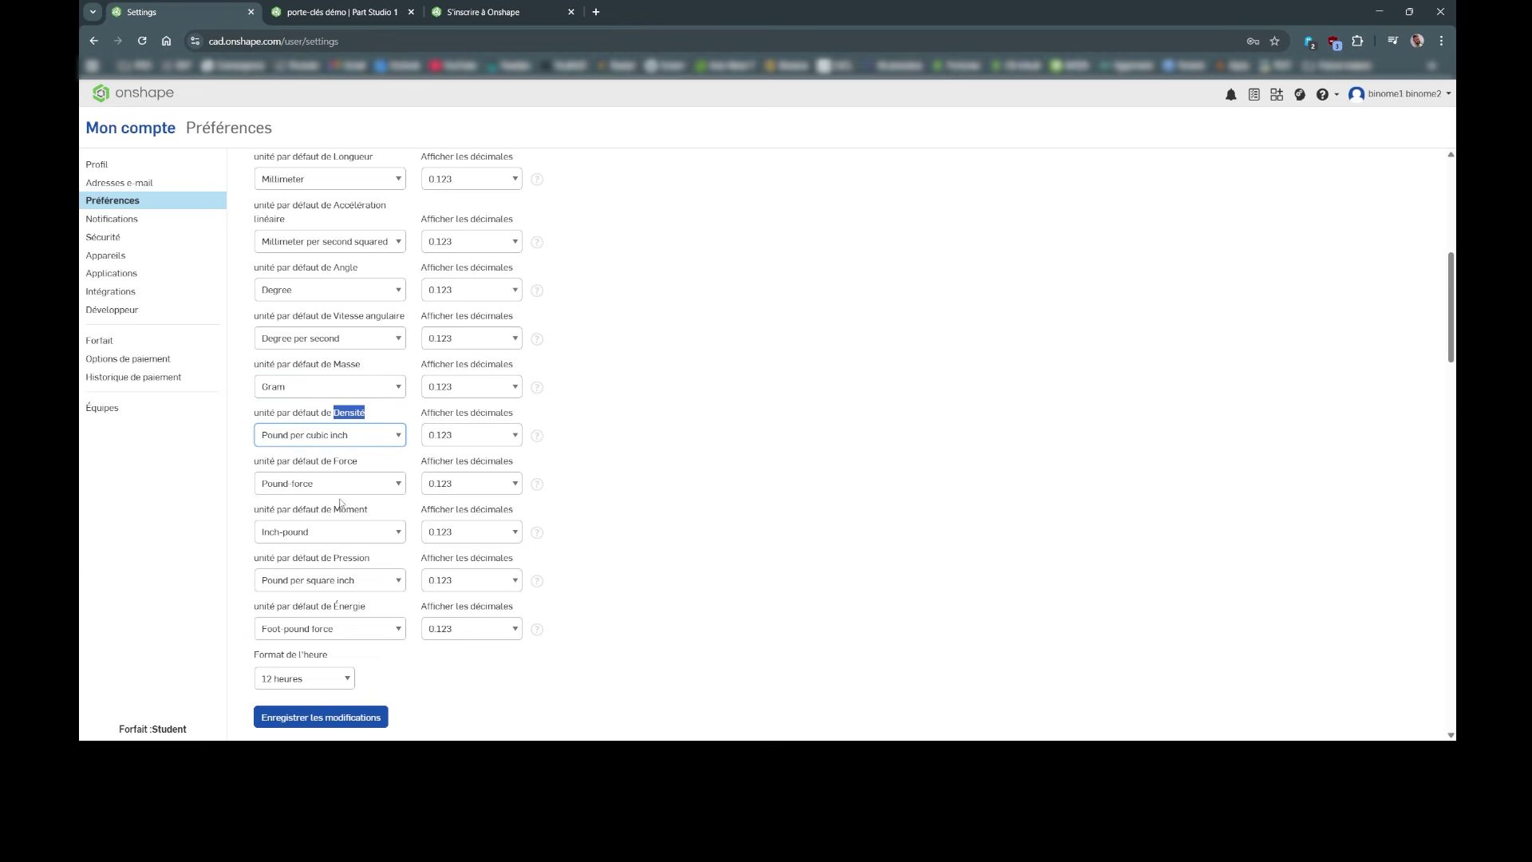
pyautogui.press('g')
# Step: Set force to Newton, moment to Newton-millimeter, pressure to Pascal and energy to Joule
pyautogui.click(333, 482)
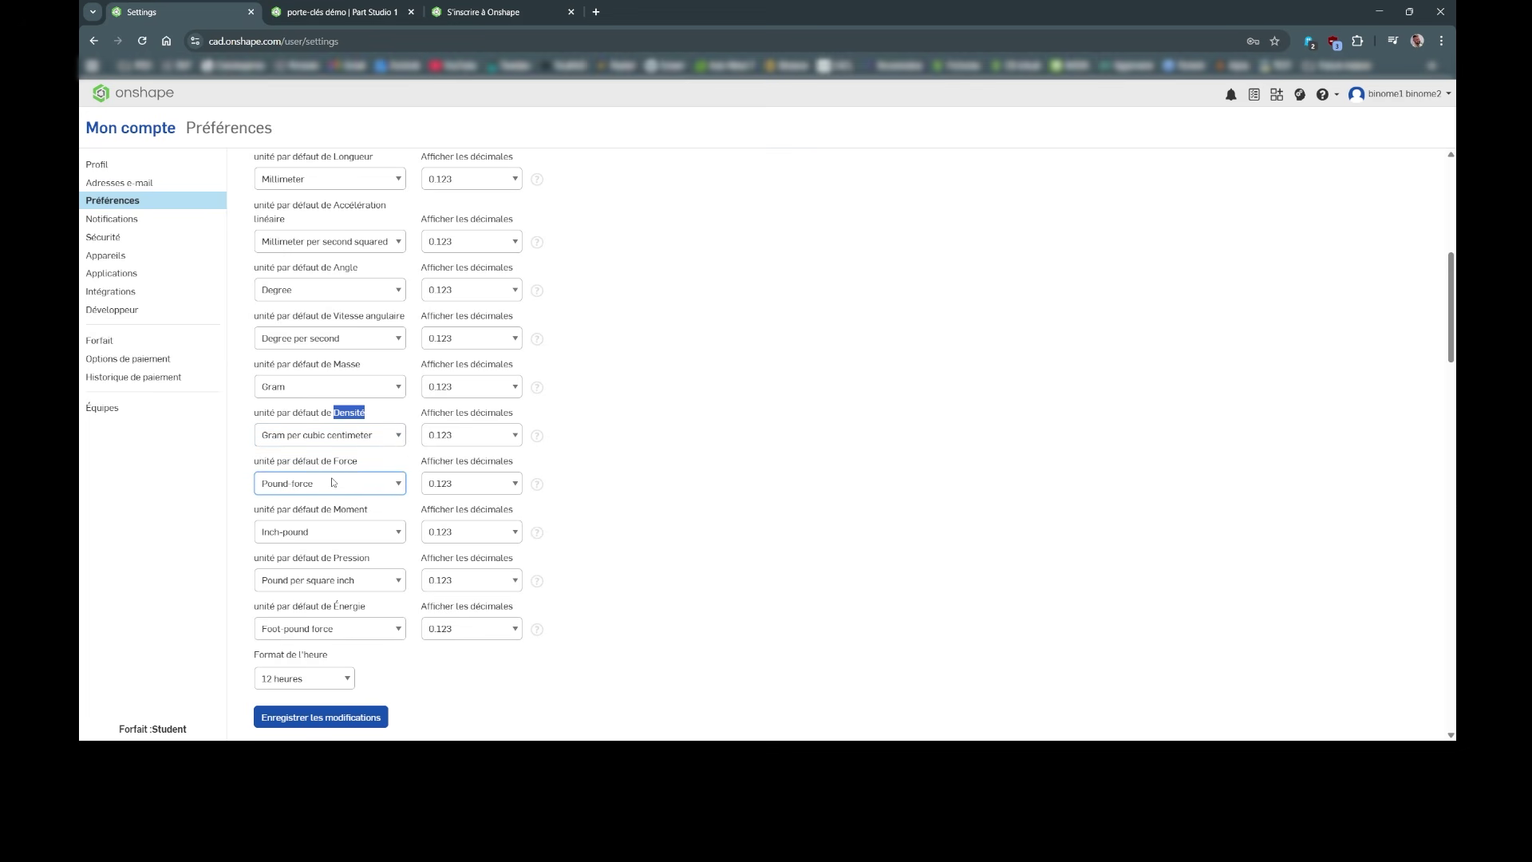
pyautogui.press('n')
pyautogui.doubleClick(351, 511)
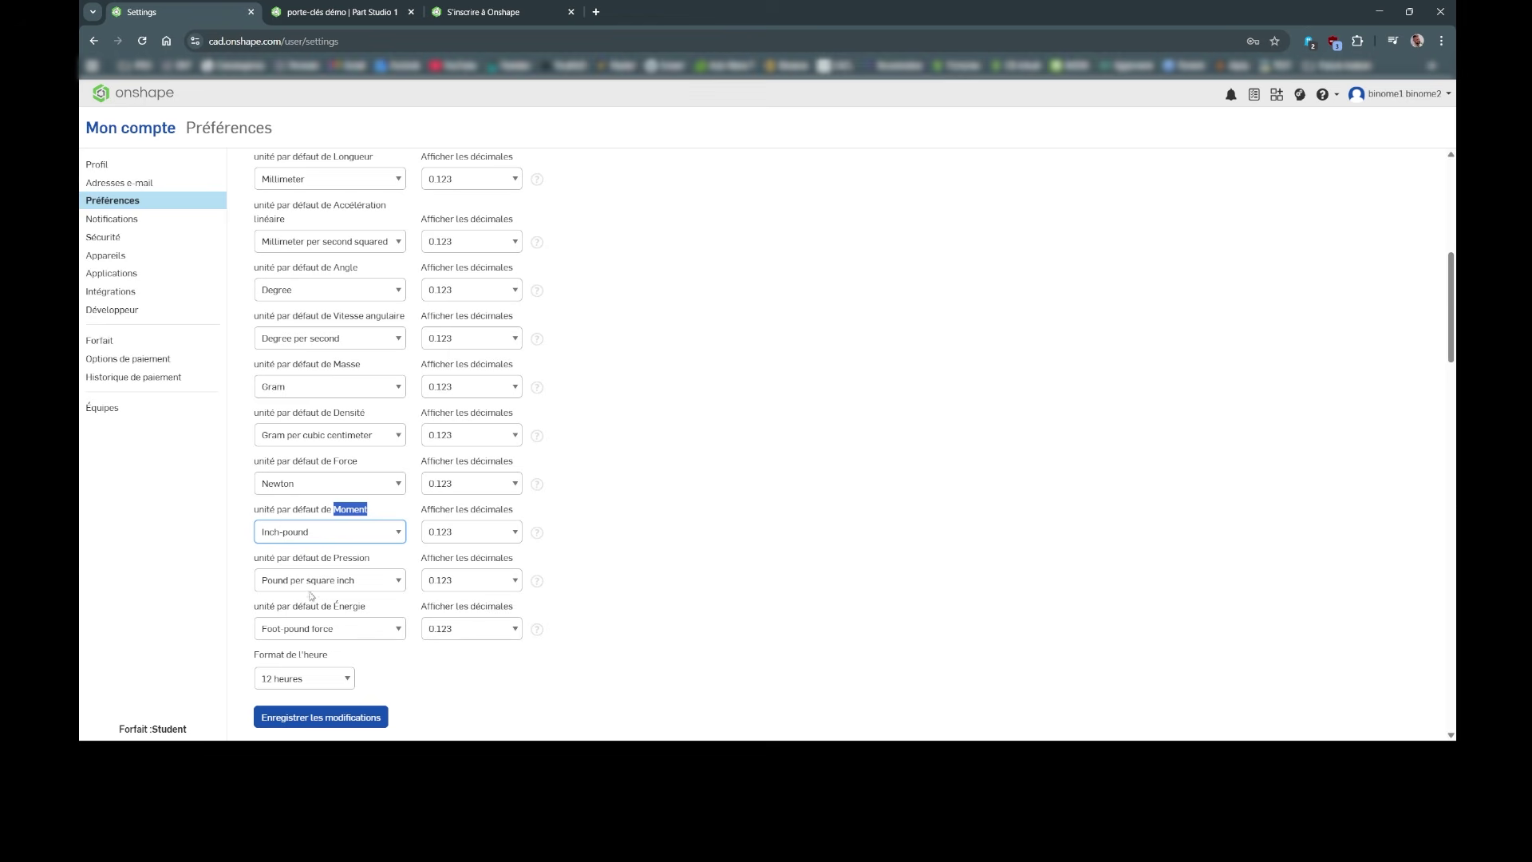
pyautogui.press('n')
pyautogui.doubleClick(347, 559)
pyautogui.click(346, 591)
pyautogui.click(345, 590)
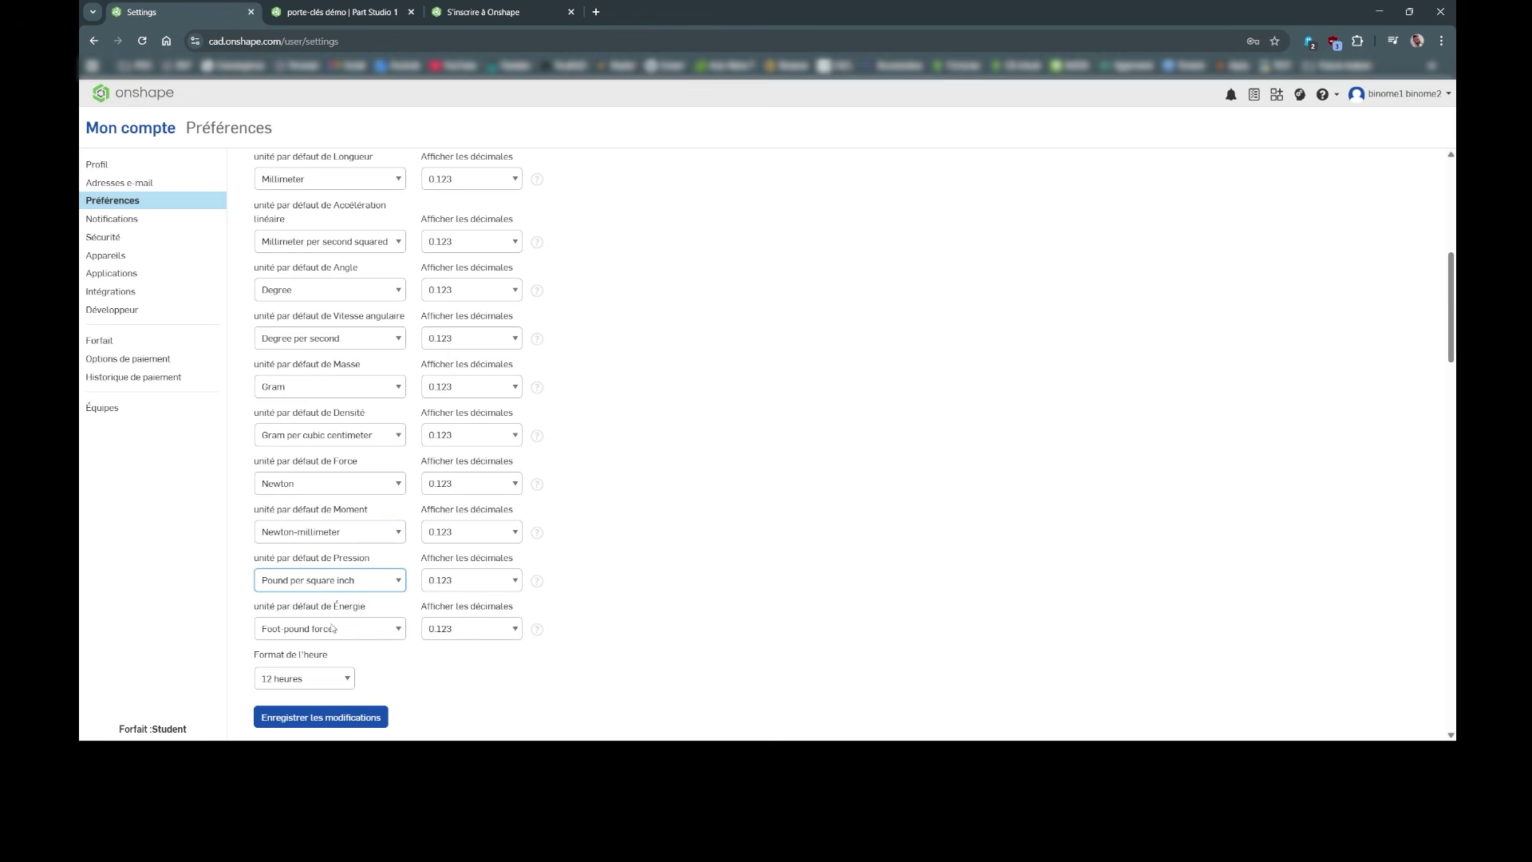
pyautogui.press('p')
pyautogui.doubleClick(350, 606)
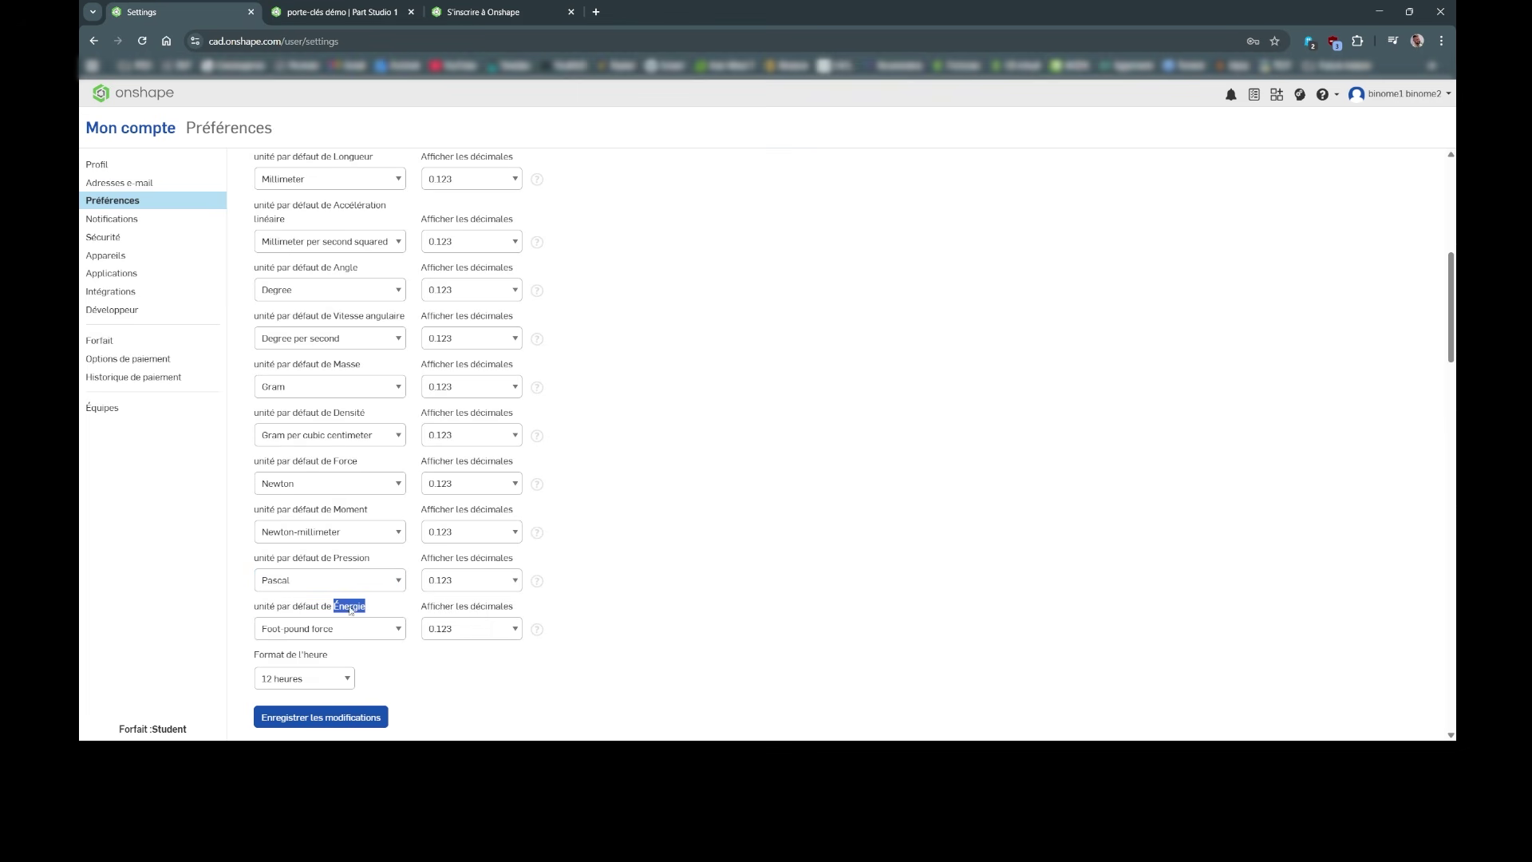
pyautogui.click(334, 638)
pyautogui.press('j')
pyautogui.click(318, 657)
pyautogui.doubleClick(317, 656)
# Step: Switch the time format to 24 heures and save the preference changes
pyautogui.click(316, 678)
pyautogui.press('2')
pyautogui.click(352, 716)
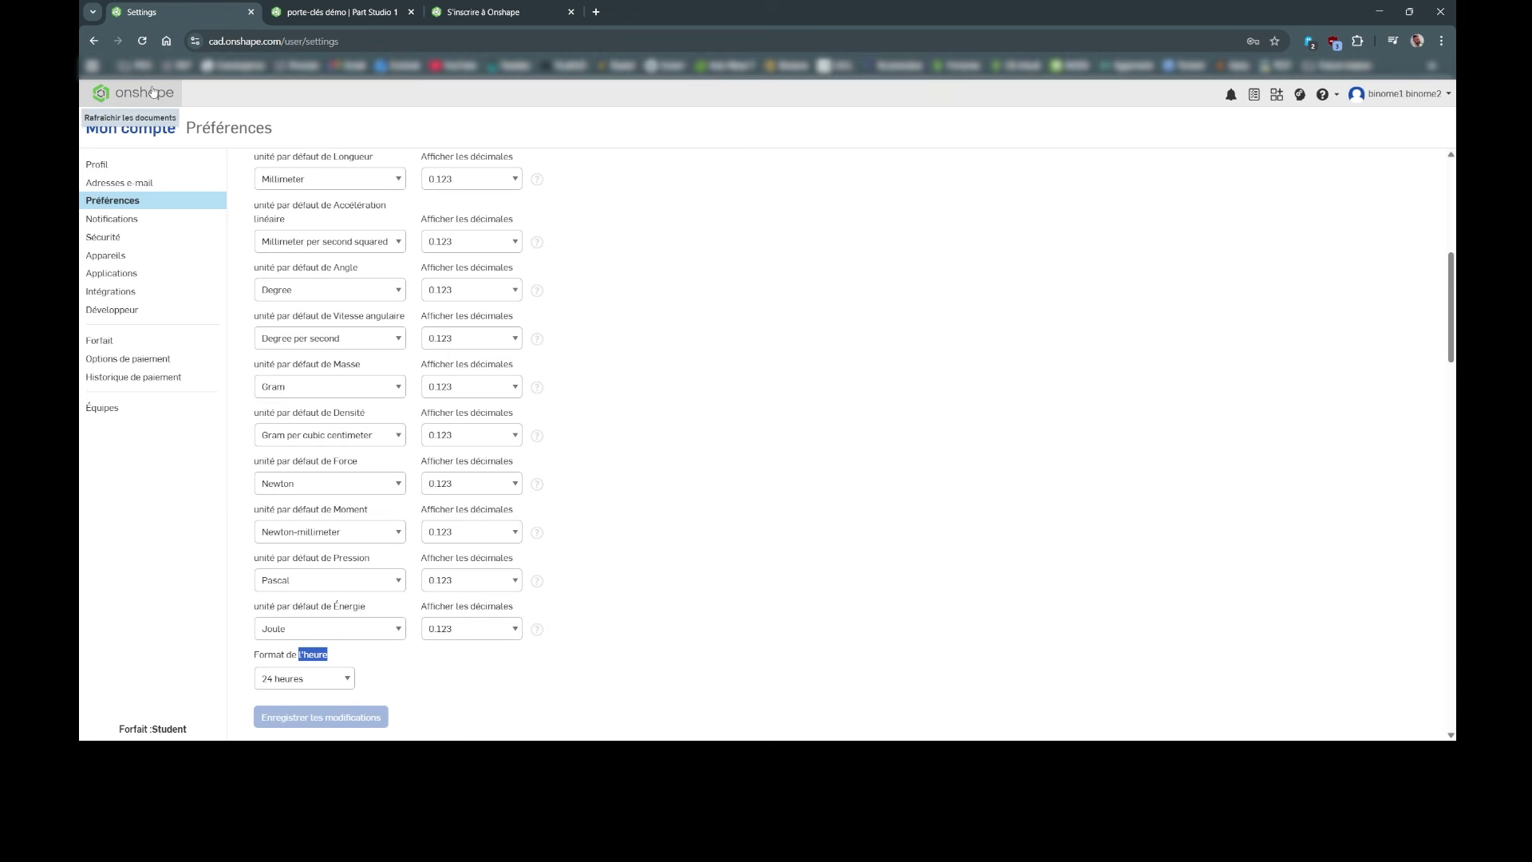
pyautogui.click(152, 91)
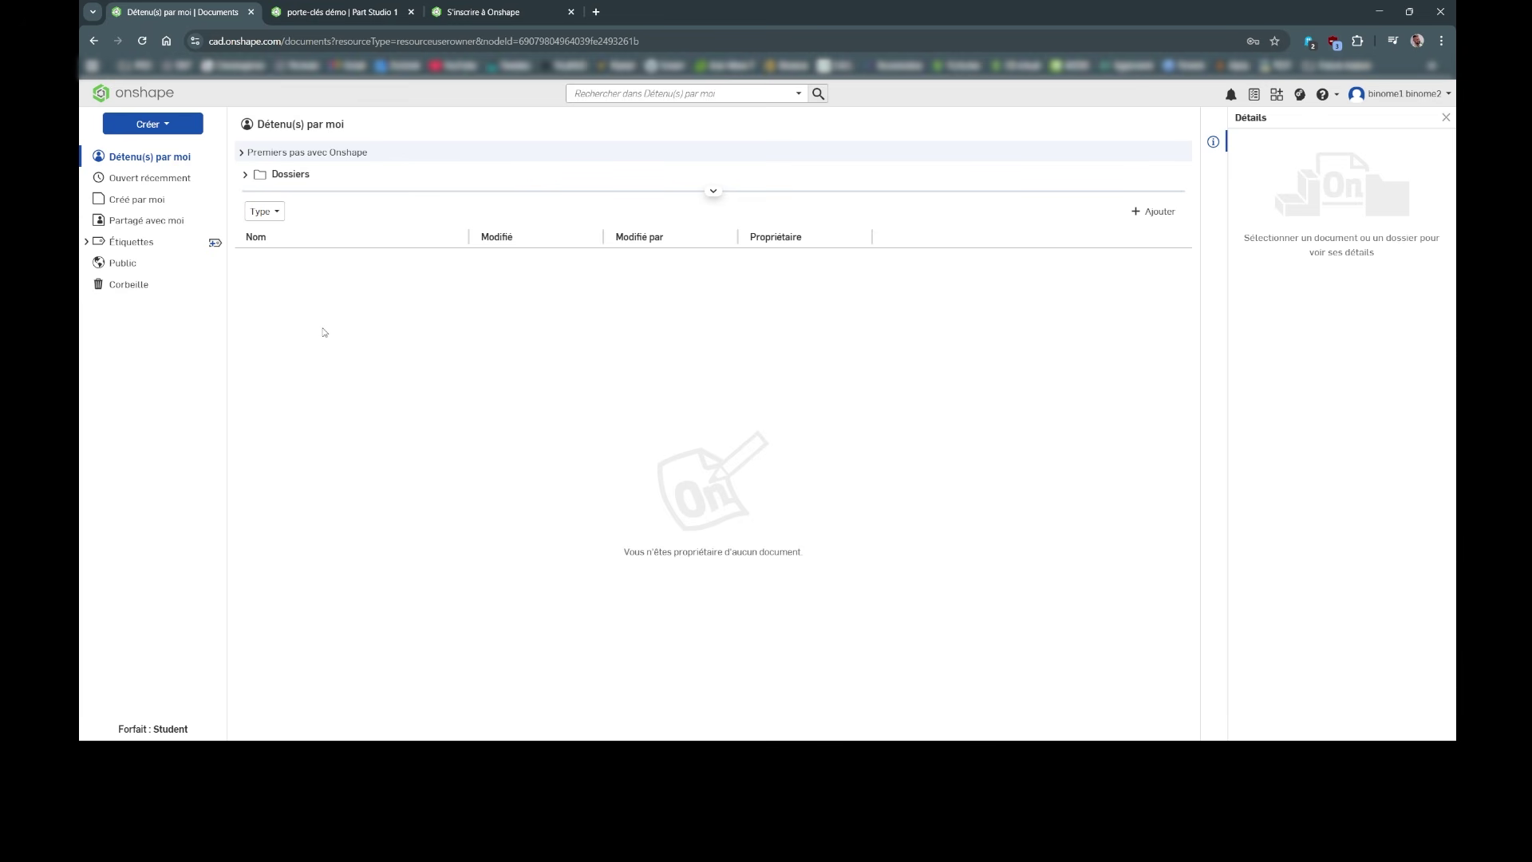
# Step: Start a new document and name it 'Porte-clés' followed by the pair's names
pyautogui.click(152, 123)
pyautogui.click(151, 149)
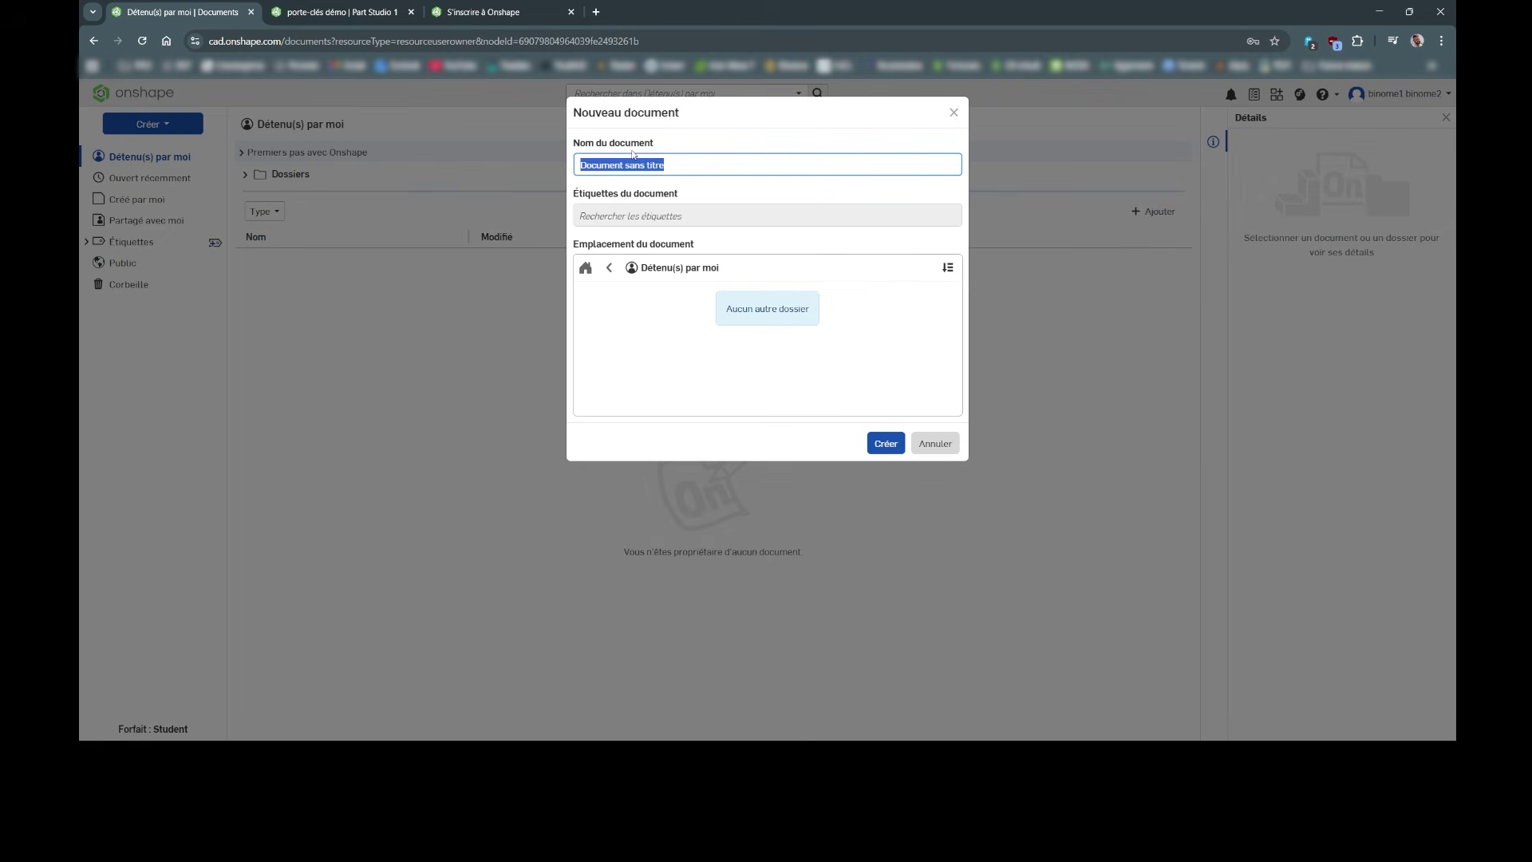
pyautogui.write('Porte')
pyautogui.write('-clés')
pyautogui.write('Br')
pyautogui.write('nome')
pyautogui.write('1 Binome2')
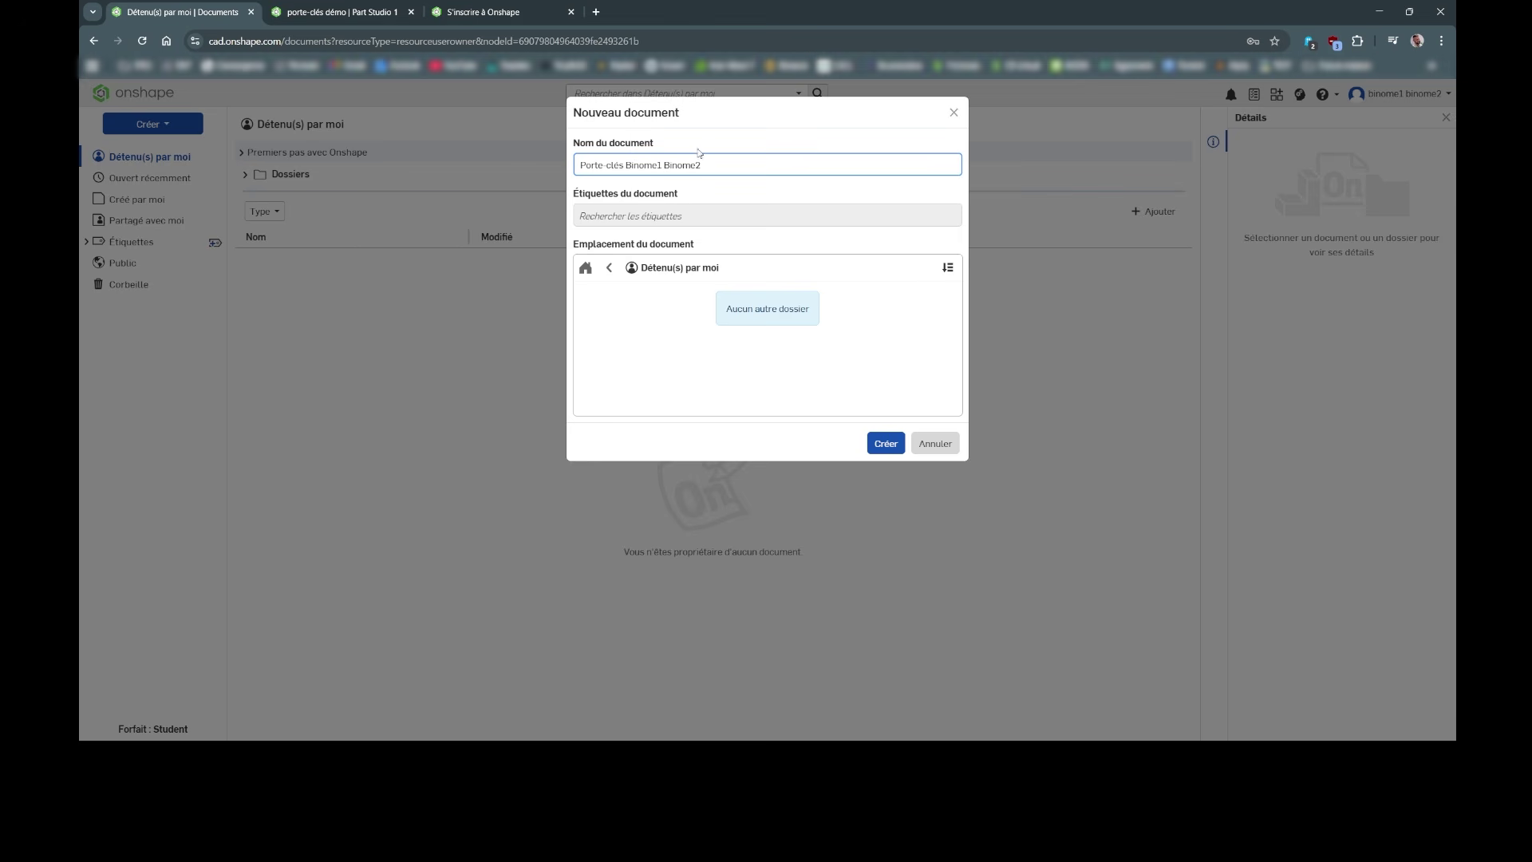
# Step: Create the Porte-clés document, opening Part Studio 1 with its default planes
pyautogui.click(888, 443)
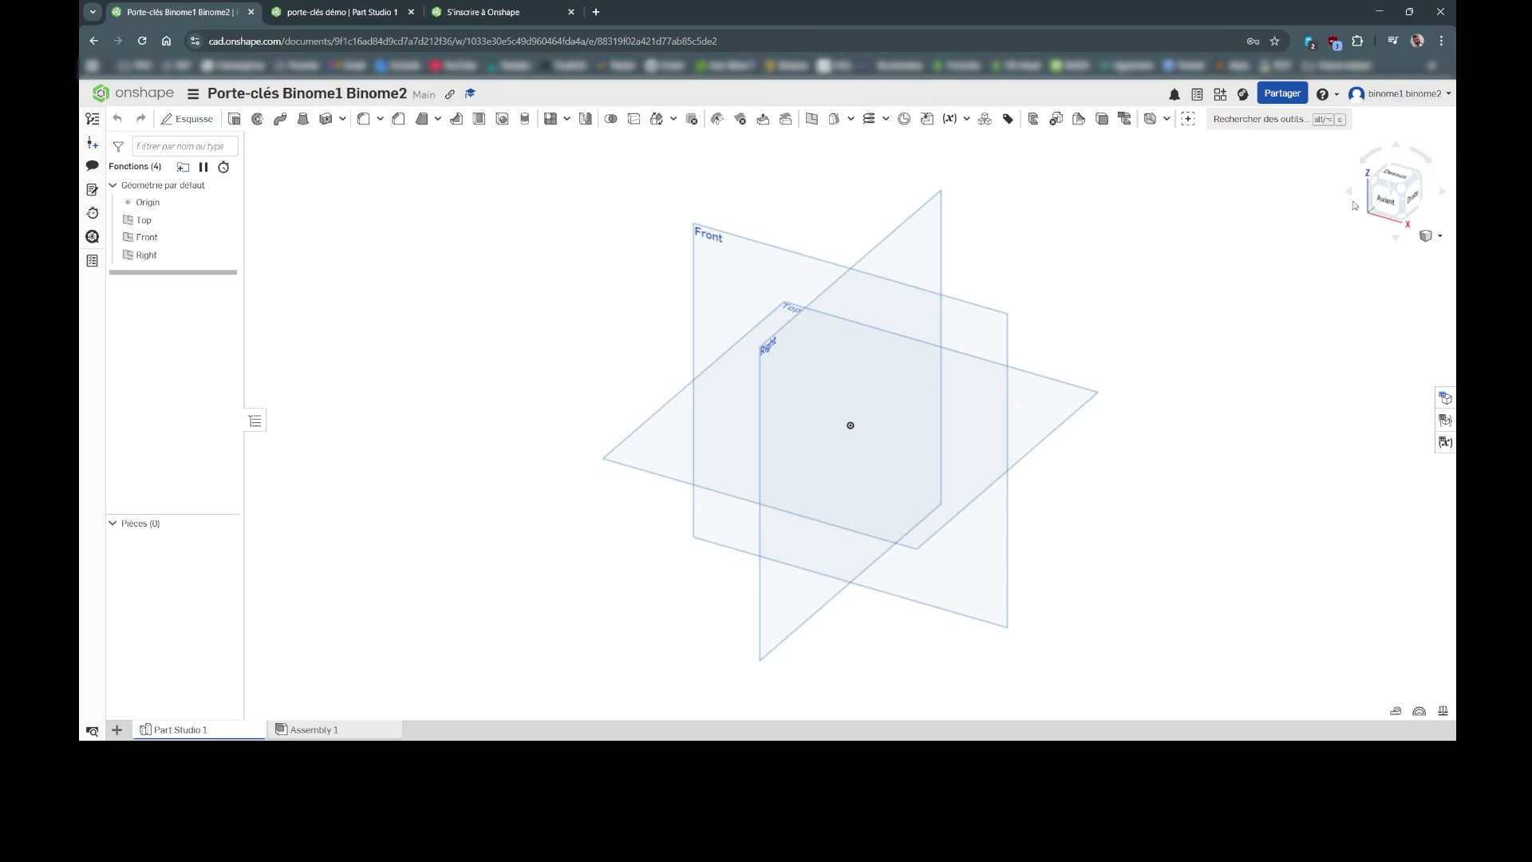
# Step: View the default planes from the front, angled and right sides, ending on the Front view
pyautogui.click(1389, 198)
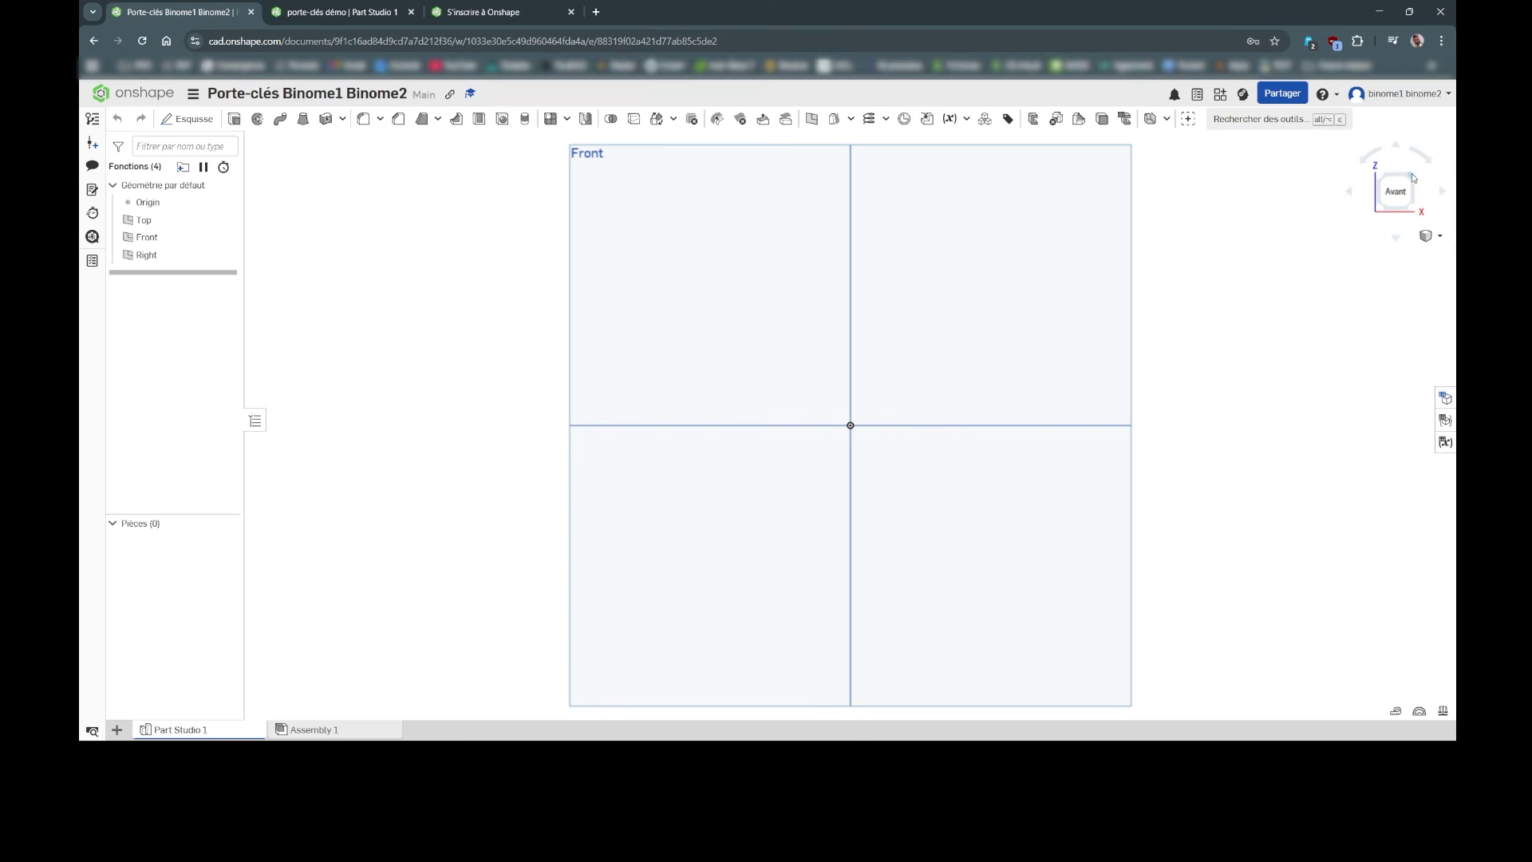
pyautogui.click(1413, 177)
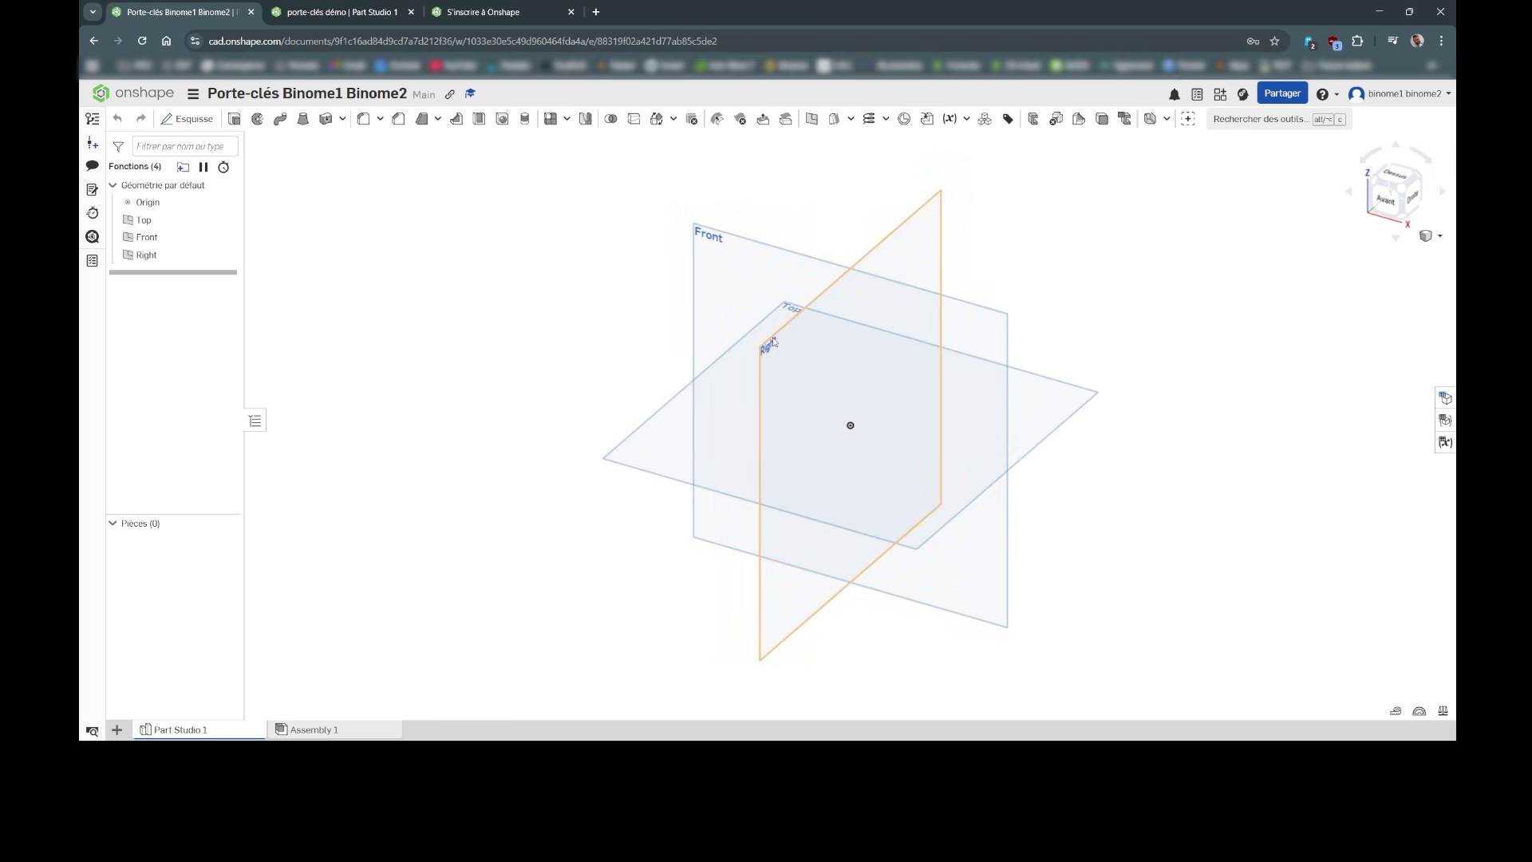
pyautogui.click(1413, 198)
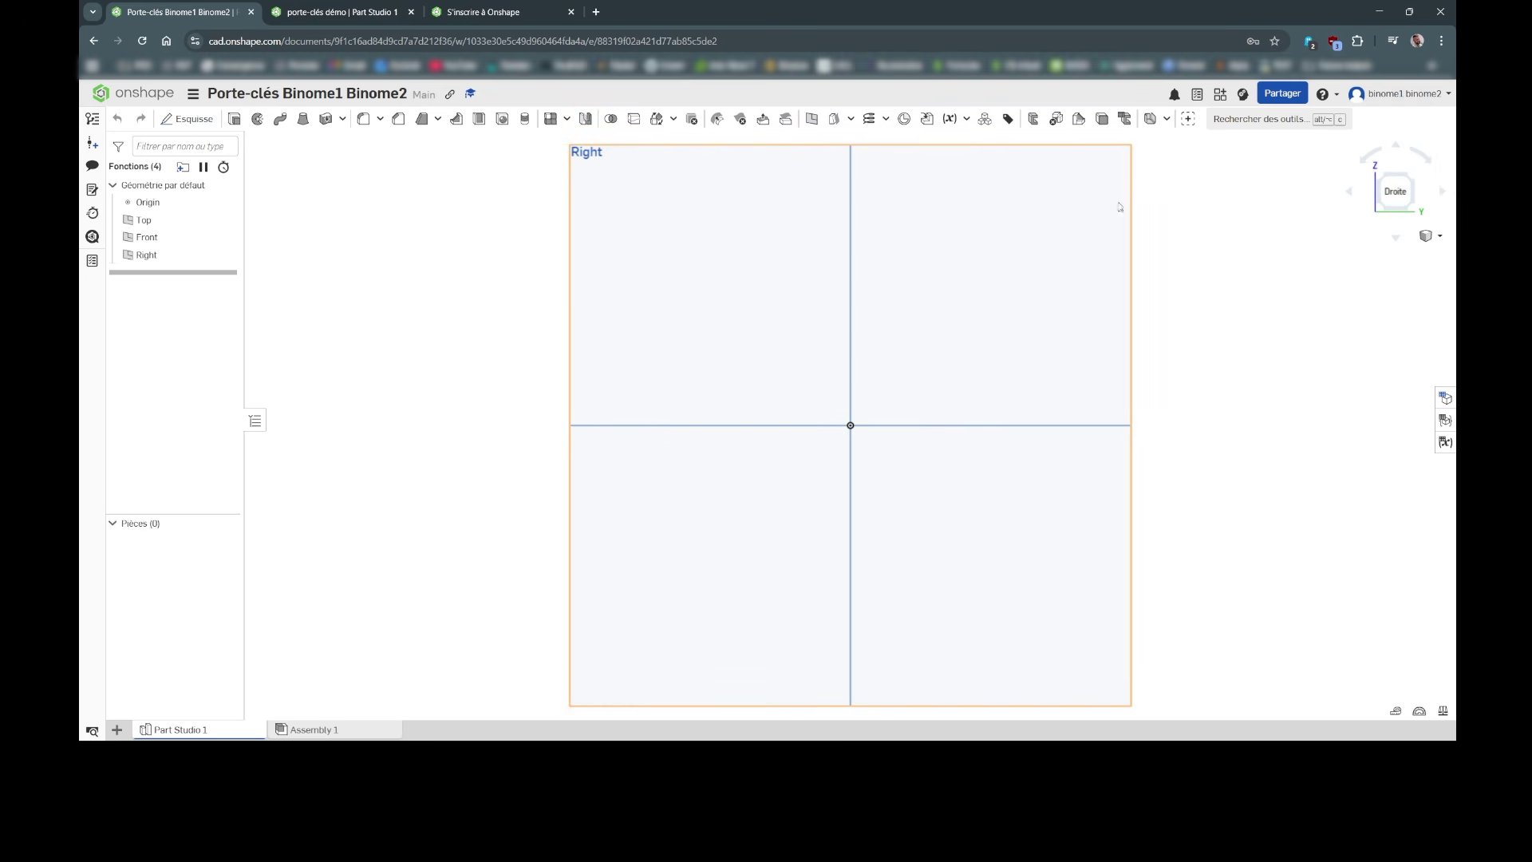
pyautogui.click(1383, 202)
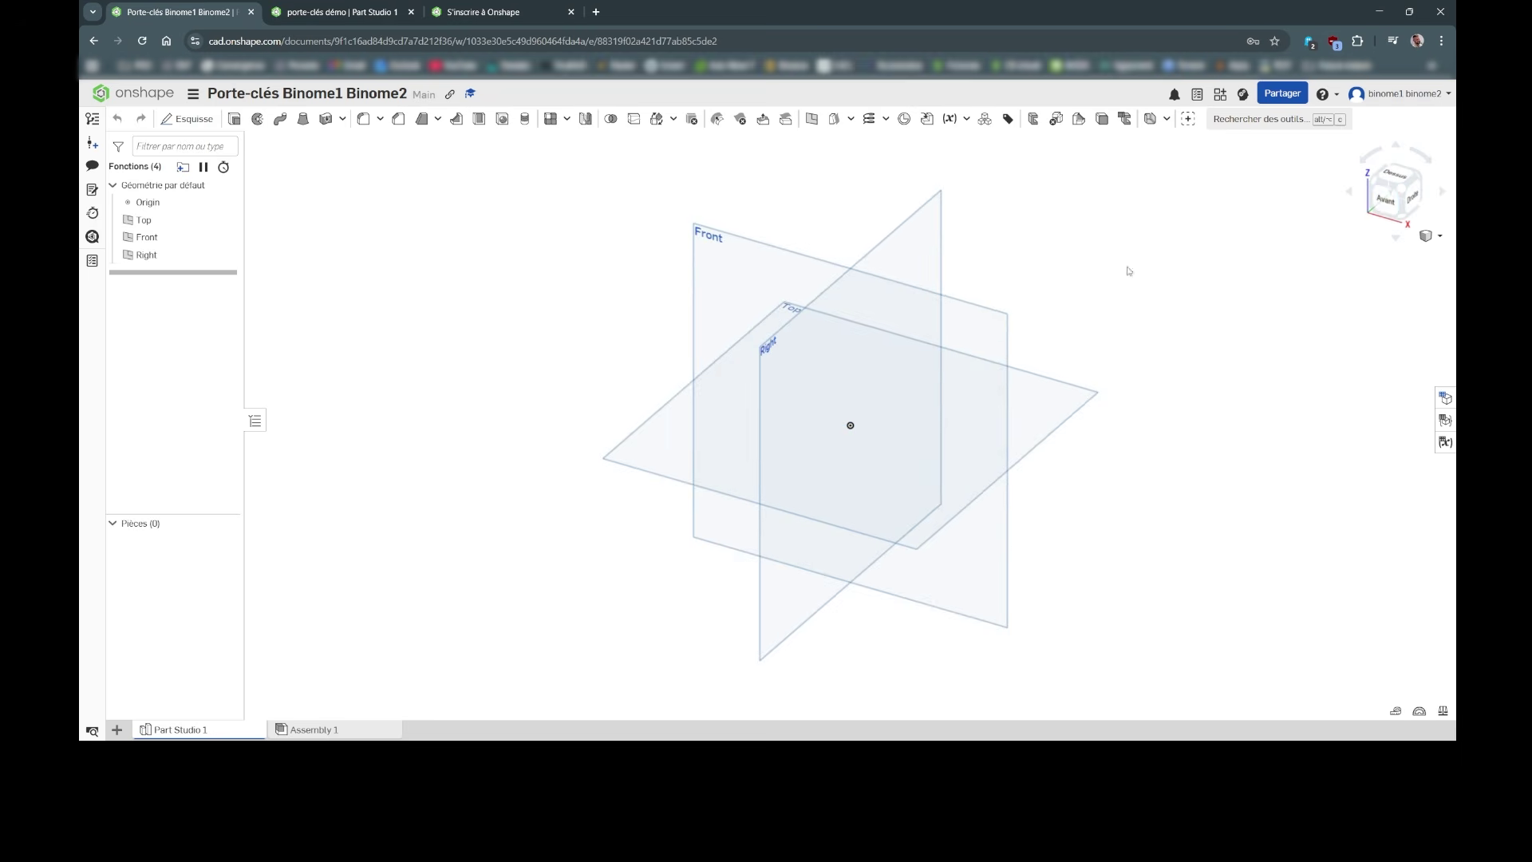
pyautogui.click(1390, 200)
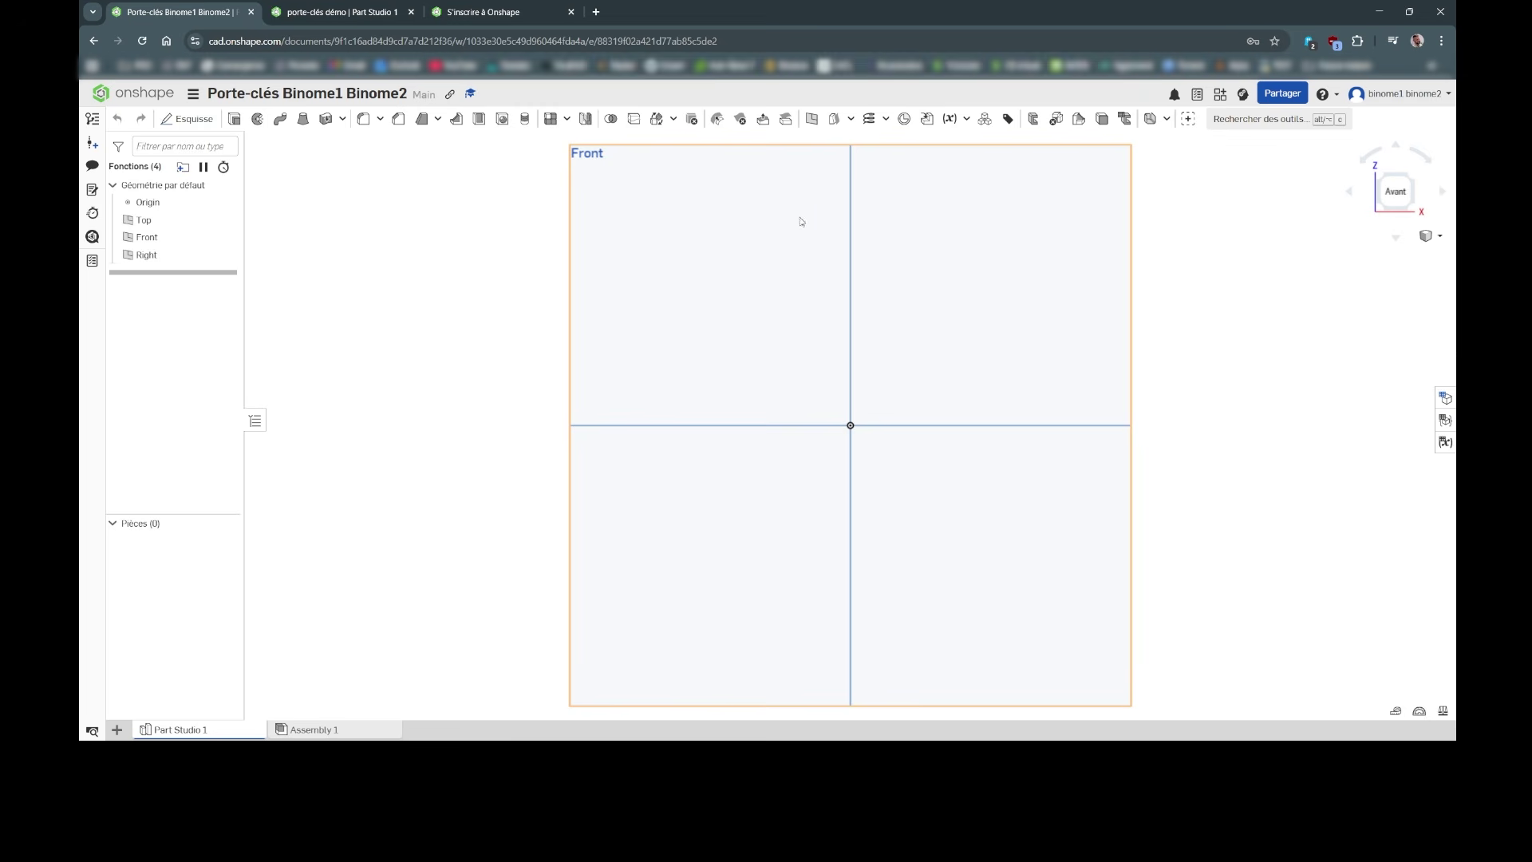
# Step: Create a new Esquisse sketch placed on the Front plane
pyautogui.click(197, 124)
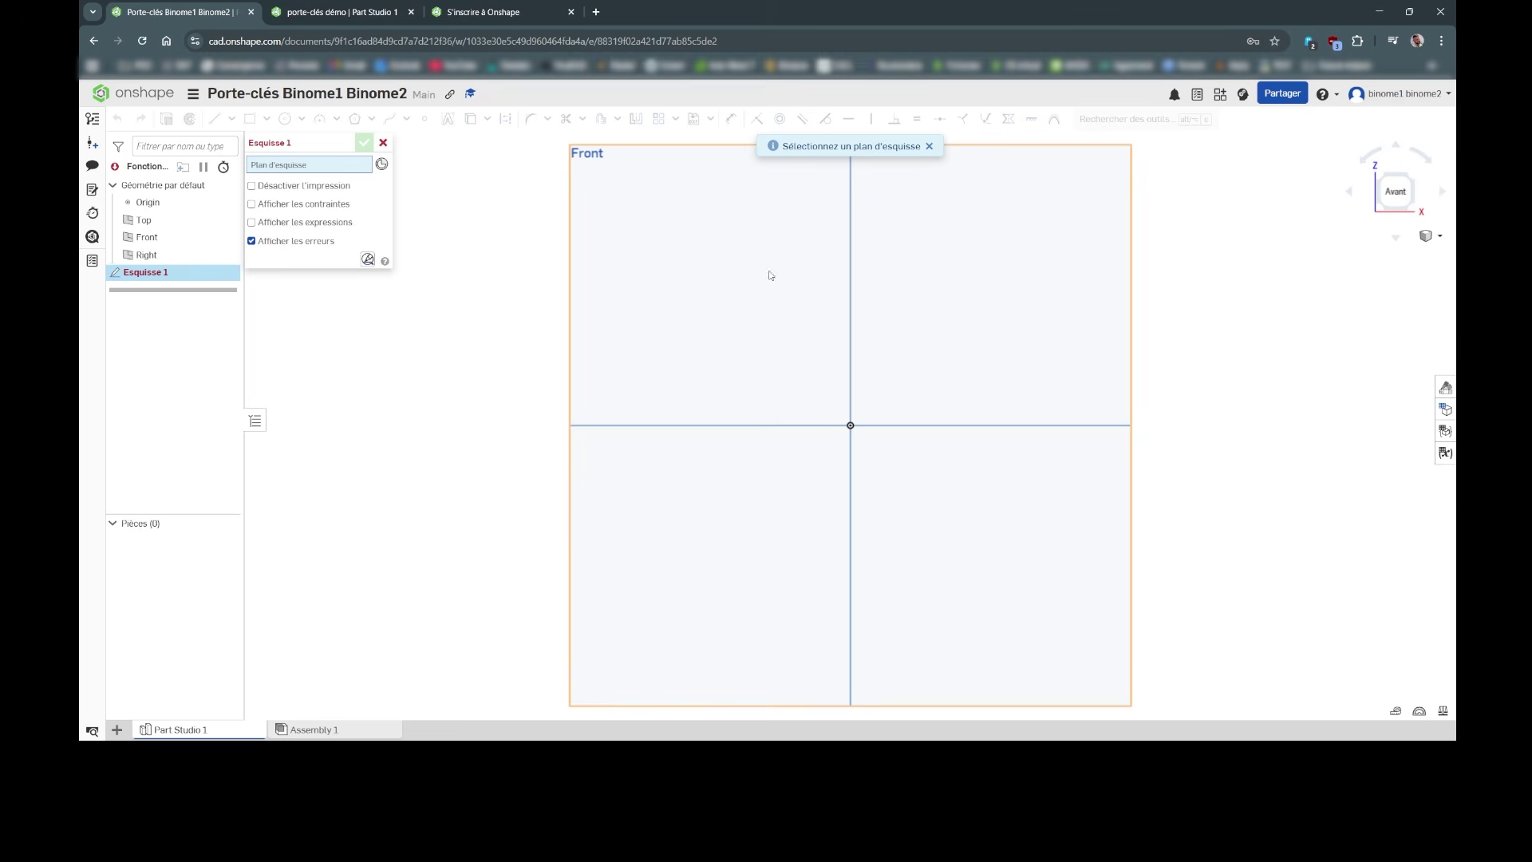
pyautogui.click(1048, 227)
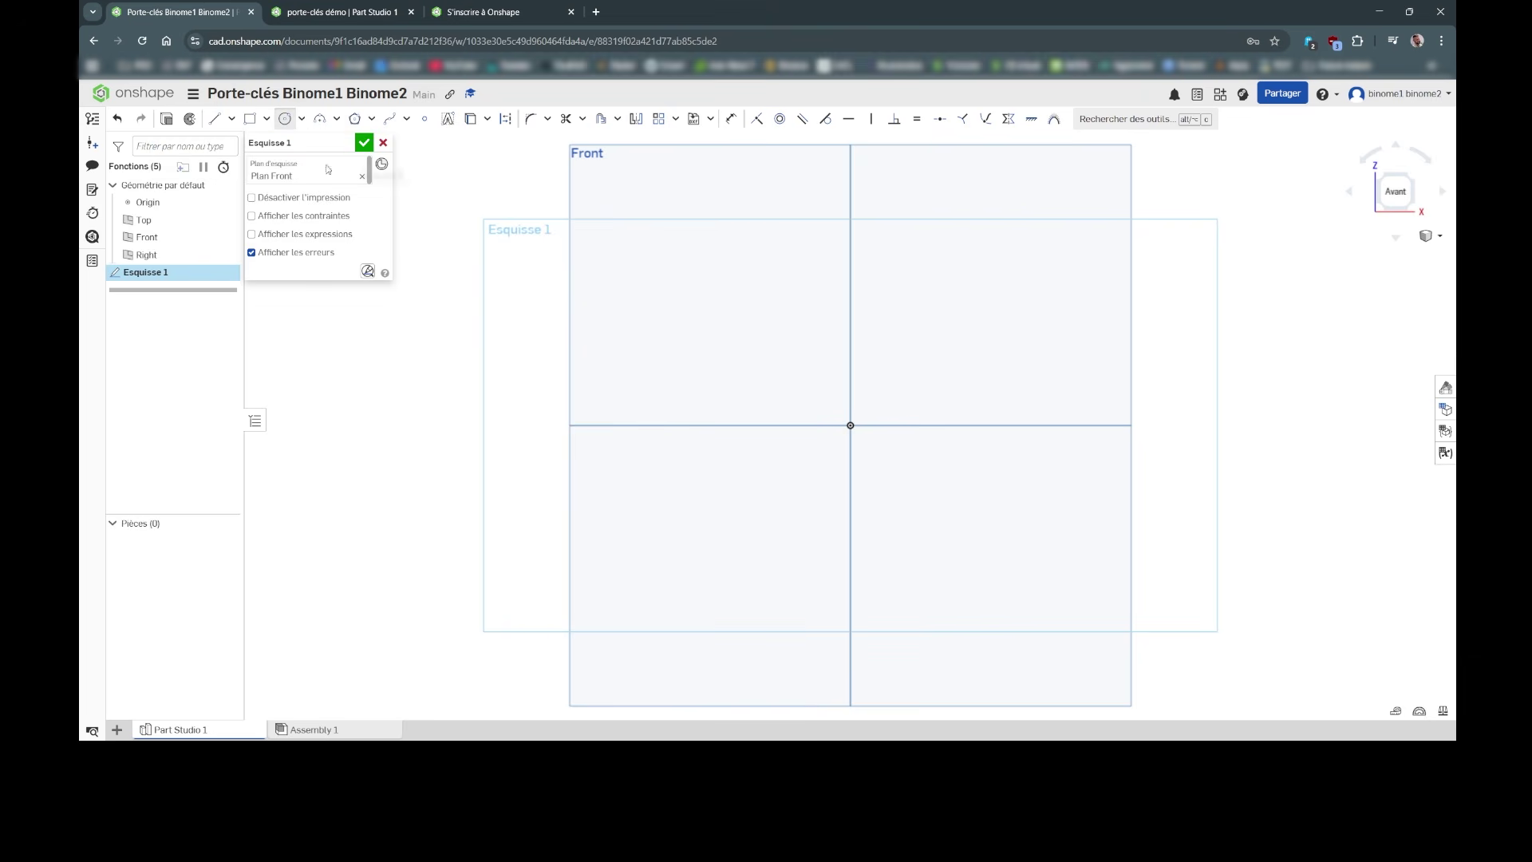
# Step: Draw one centre-point circle with its centre on the sketch origin
pyautogui.click(291, 120)
pyautogui.click(850, 425)
pyautogui.click(761, 335)
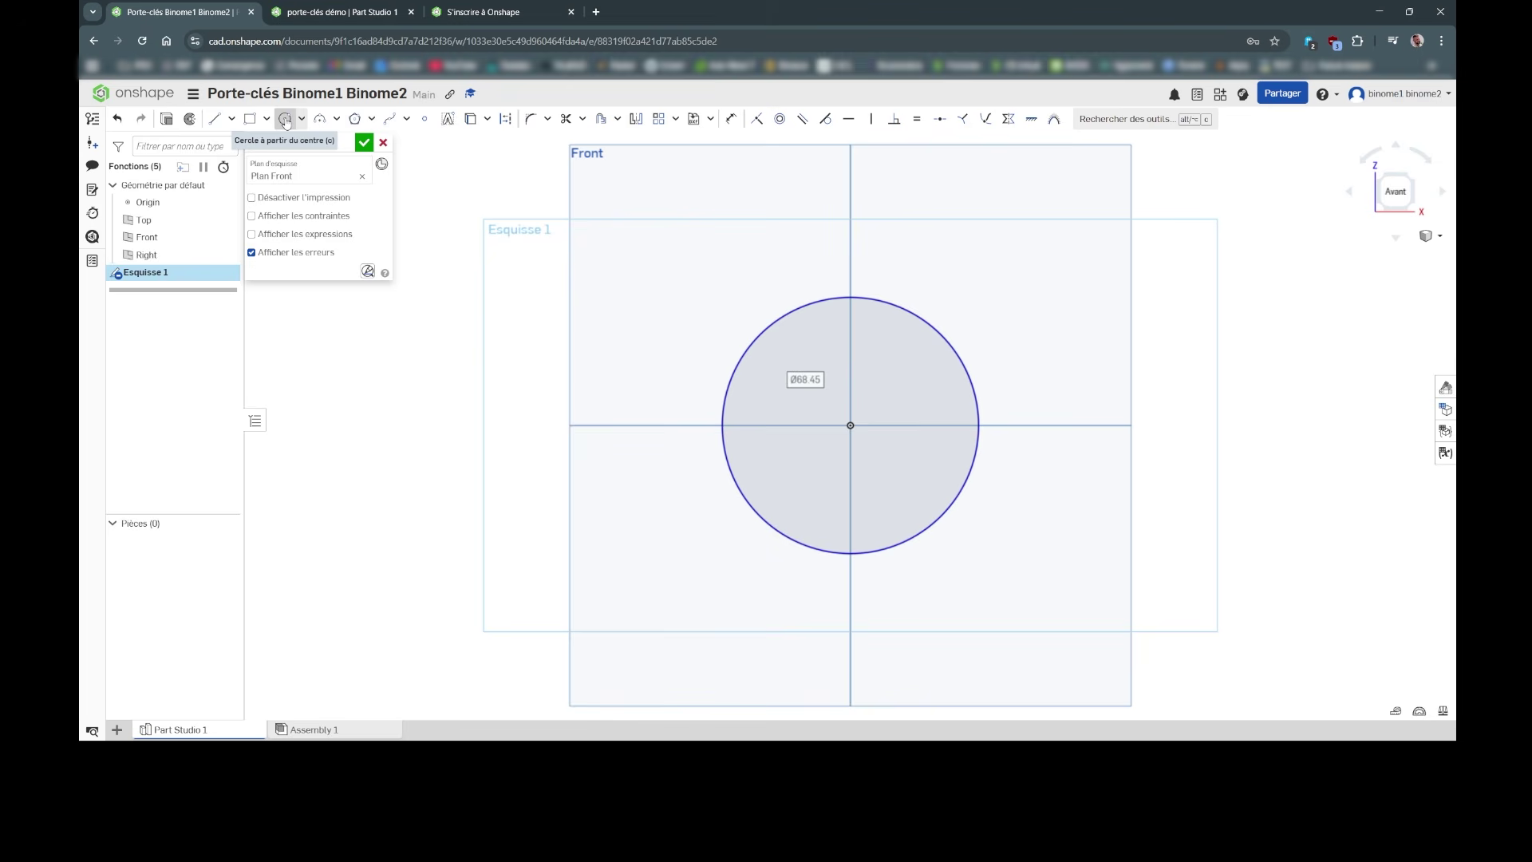
pyautogui.click(286, 122)
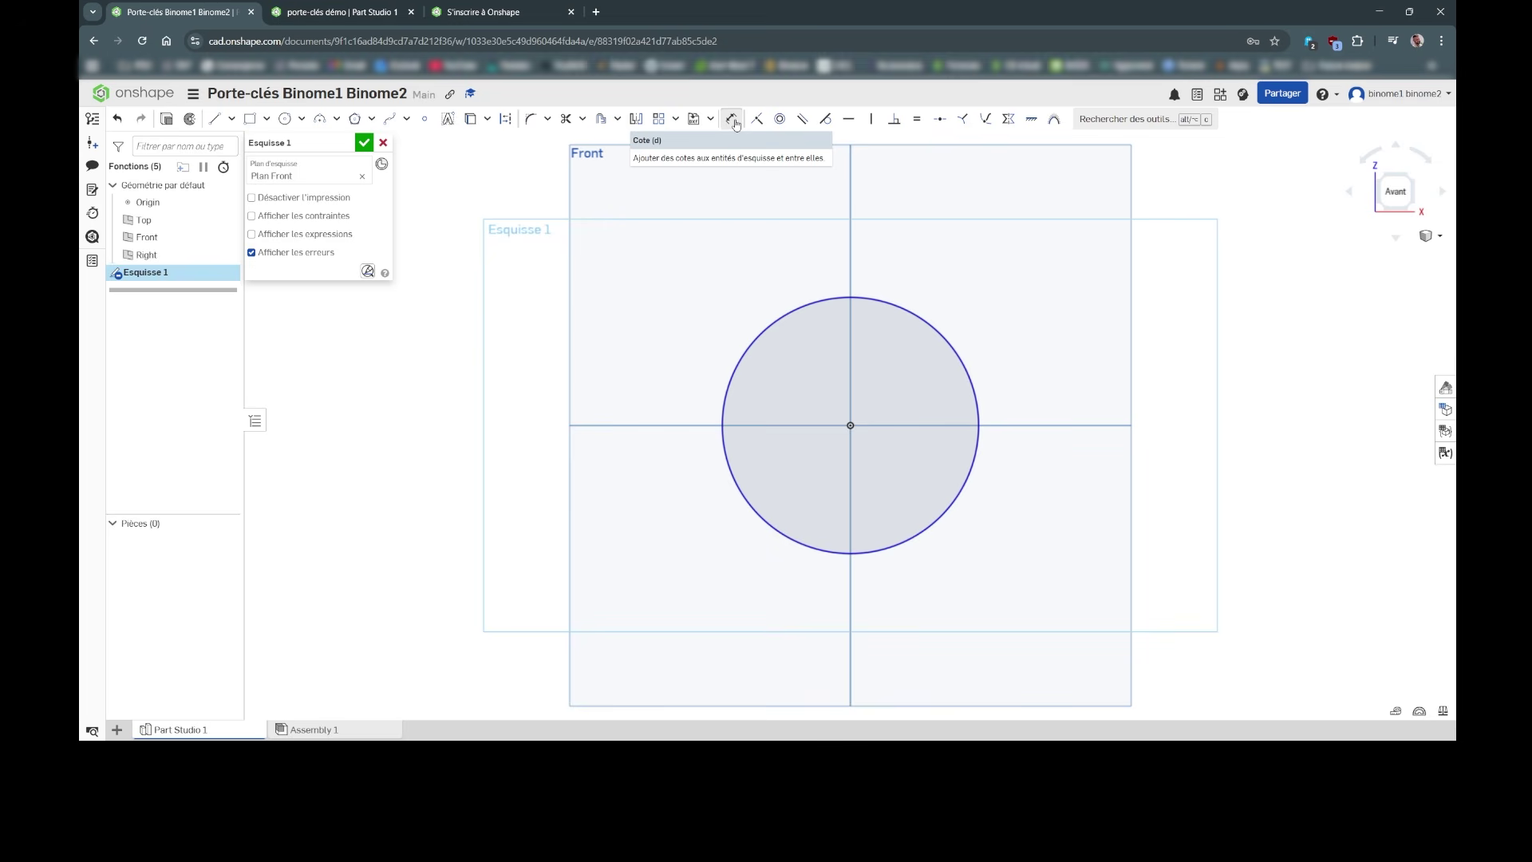
# Step: Dimension the circle to a 30 mm diameter and close Esquisse 1
pyautogui.click(730, 121)
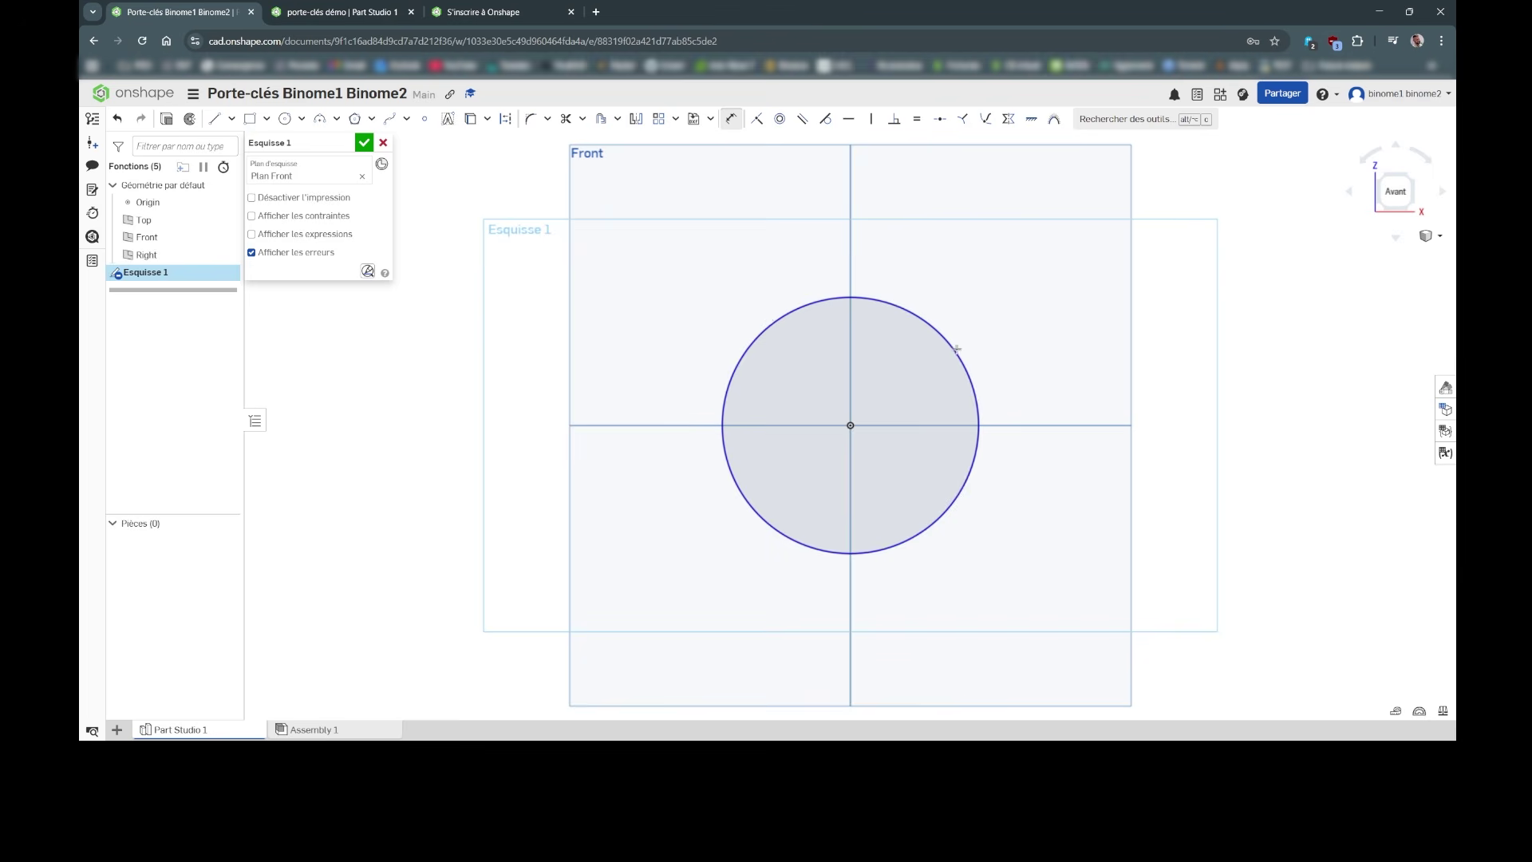
pyautogui.click(939, 332)
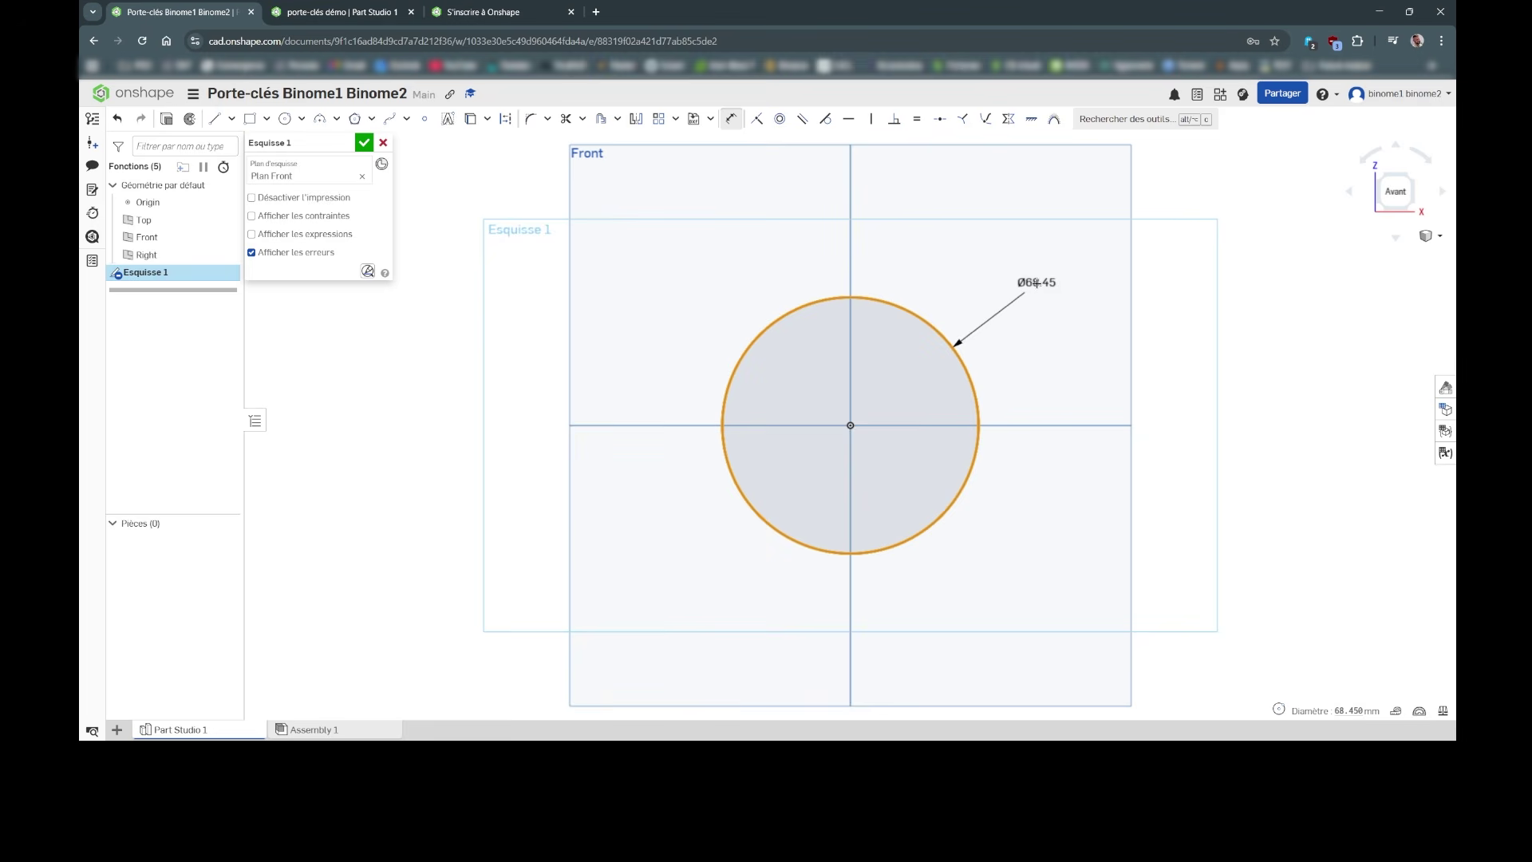
pyautogui.click(1022, 292)
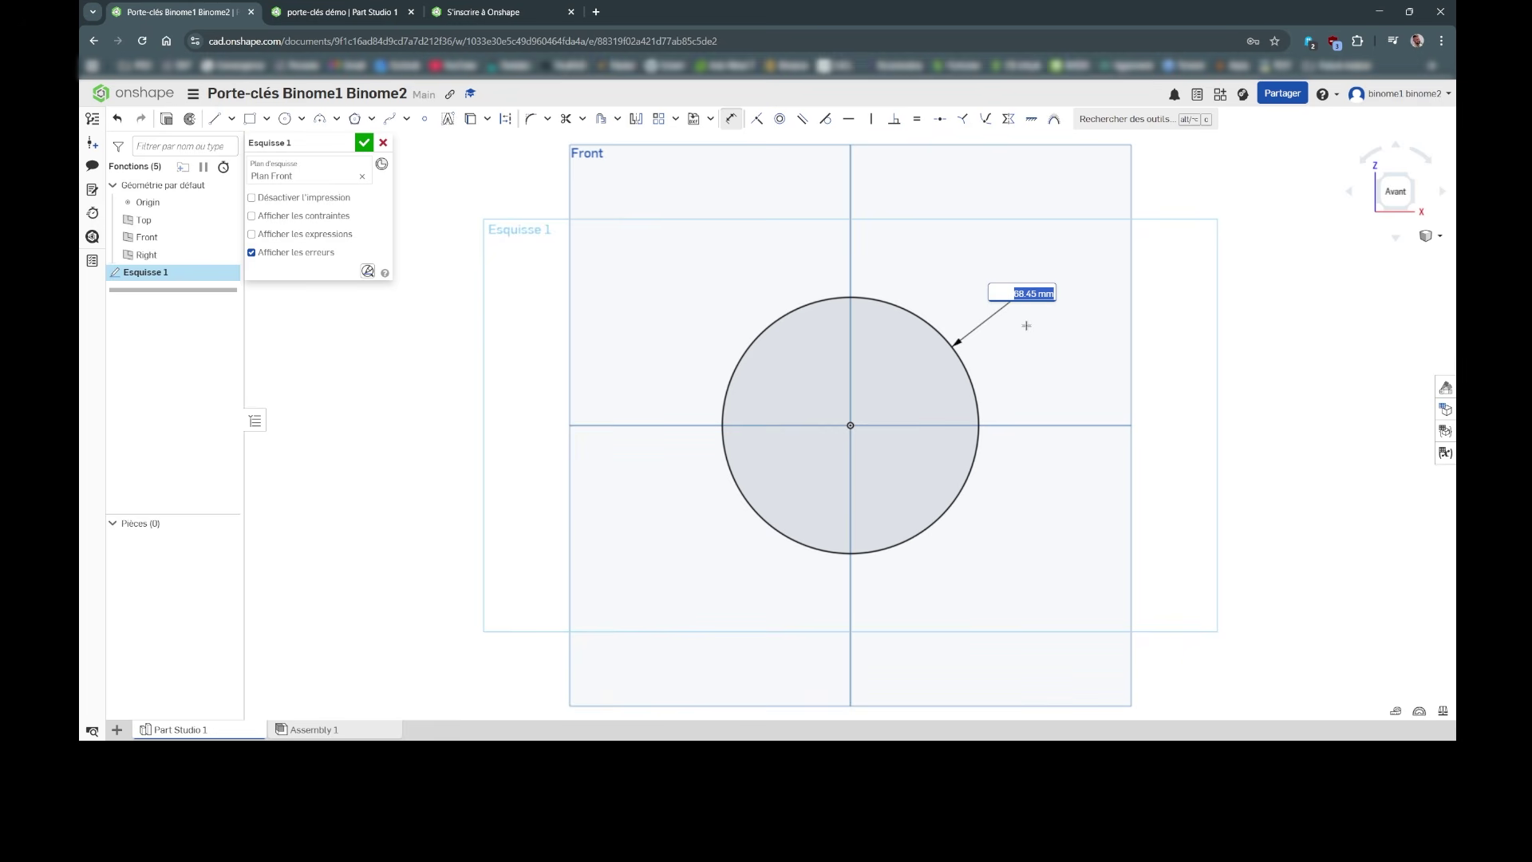
pyautogui.write('30')
pyautogui.press('Return')
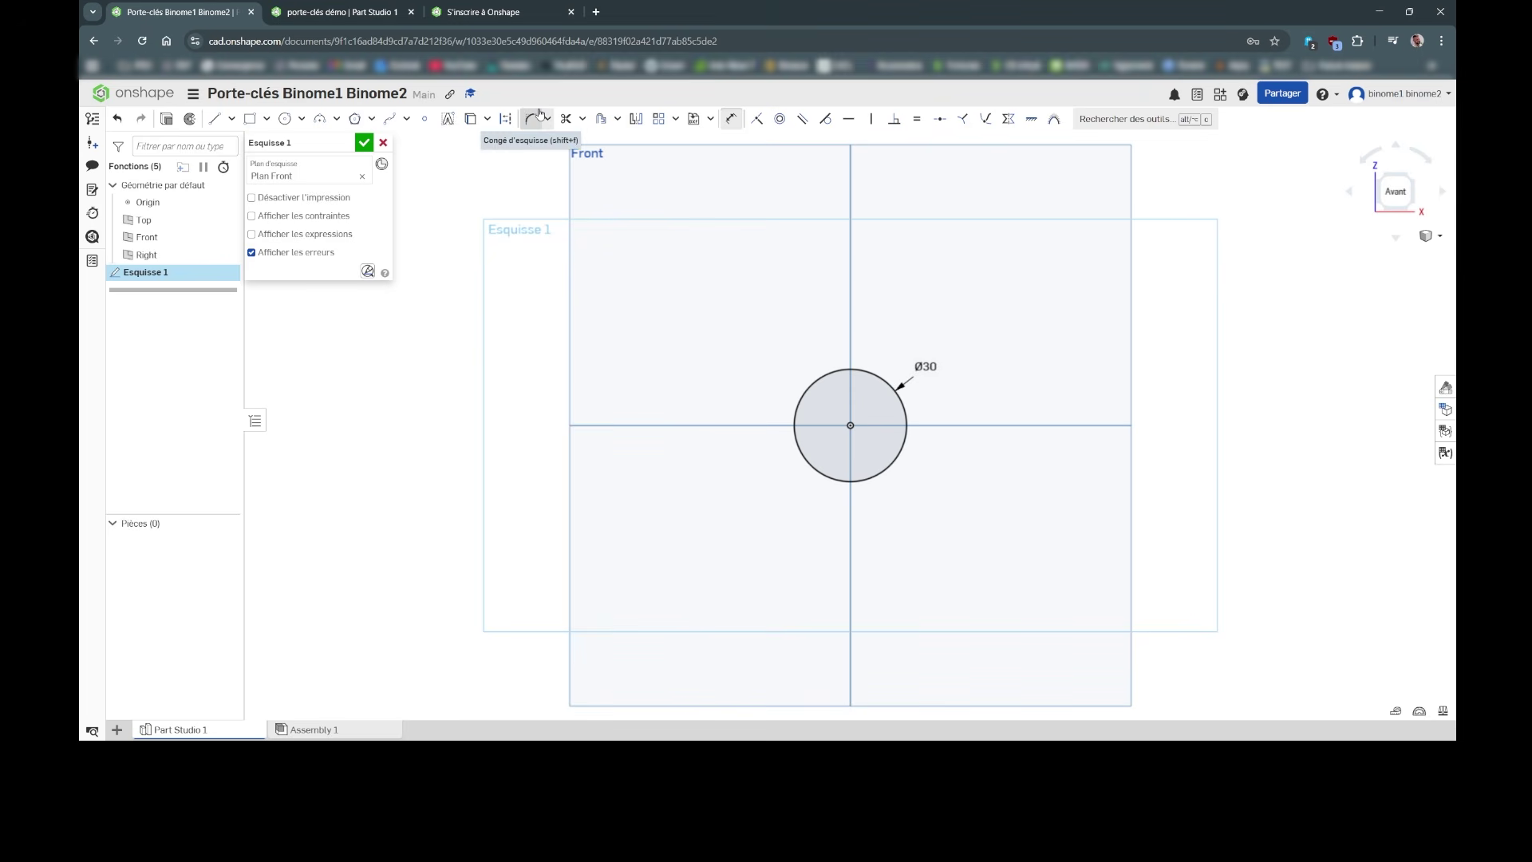
pyautogui.click(363, 143)
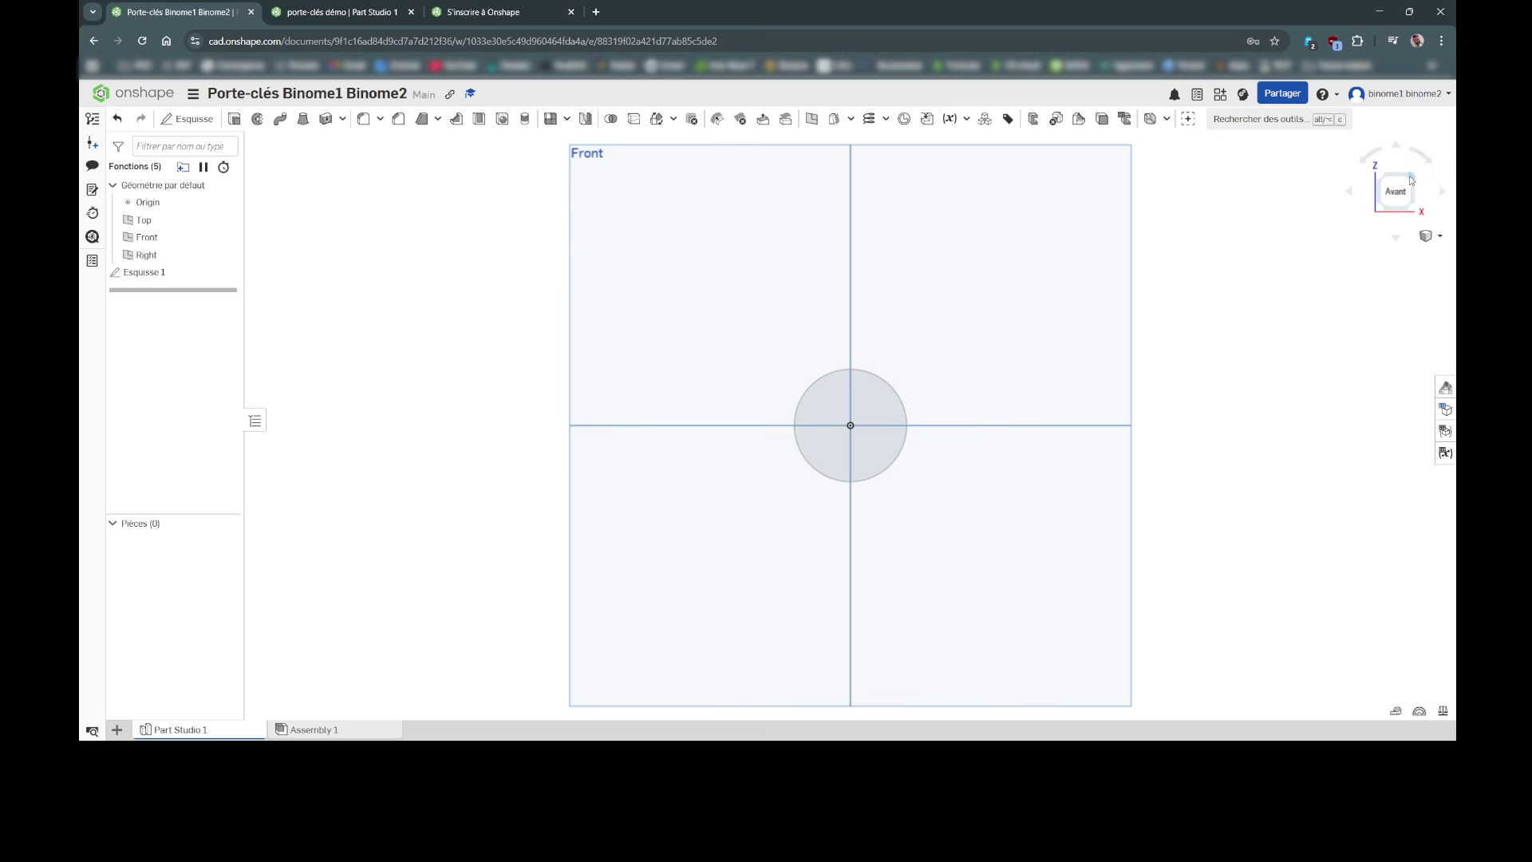
# Step: Switch to an angled 3D view, zoom in and pan so the circle sits lower
pyautogui.click(1410, 180)
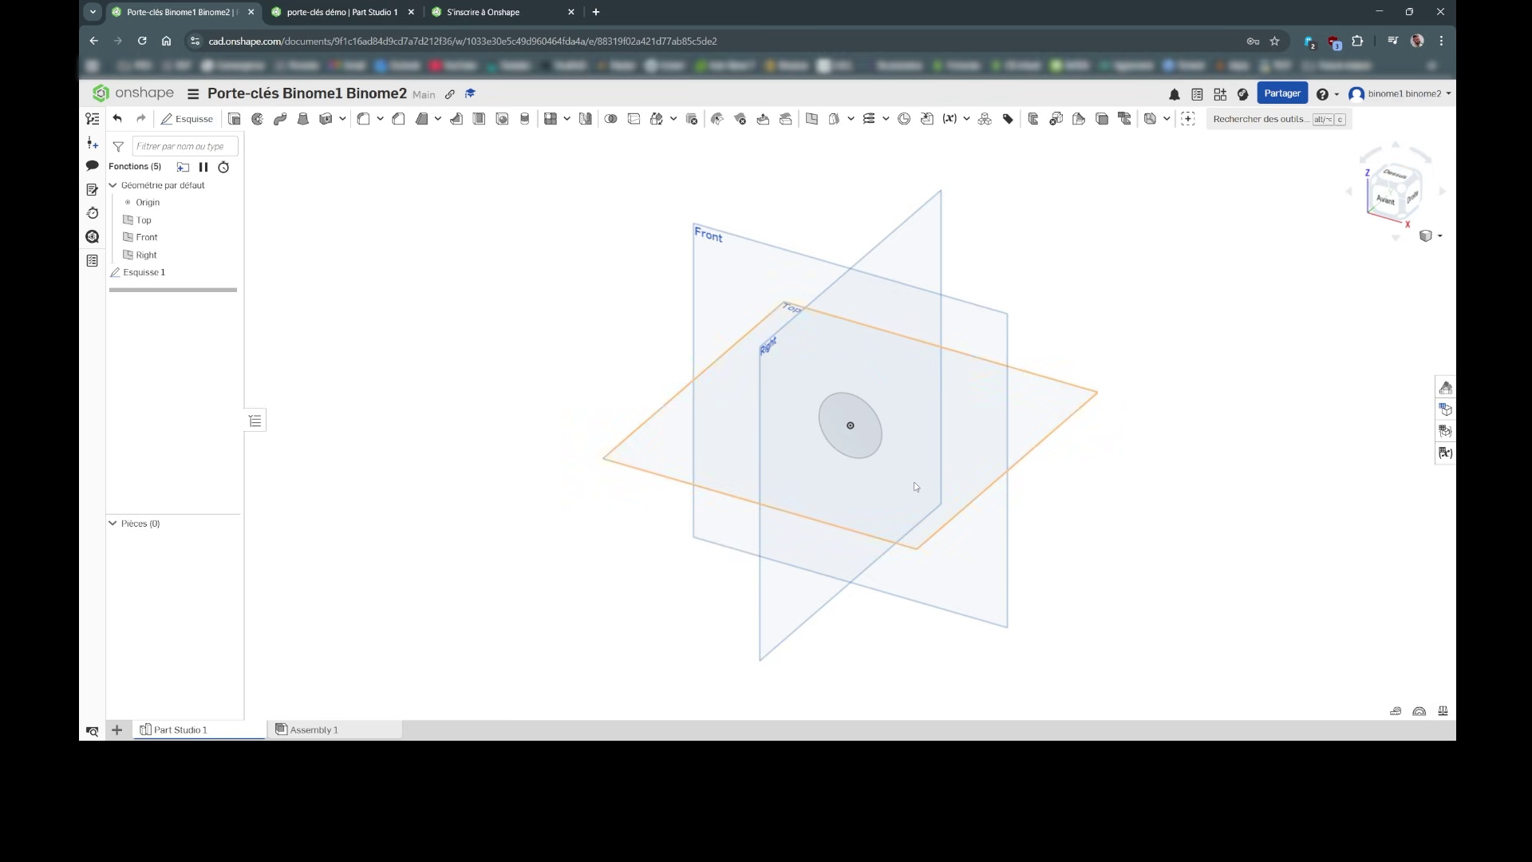
pyautogui.scroll(5, 915, 486)
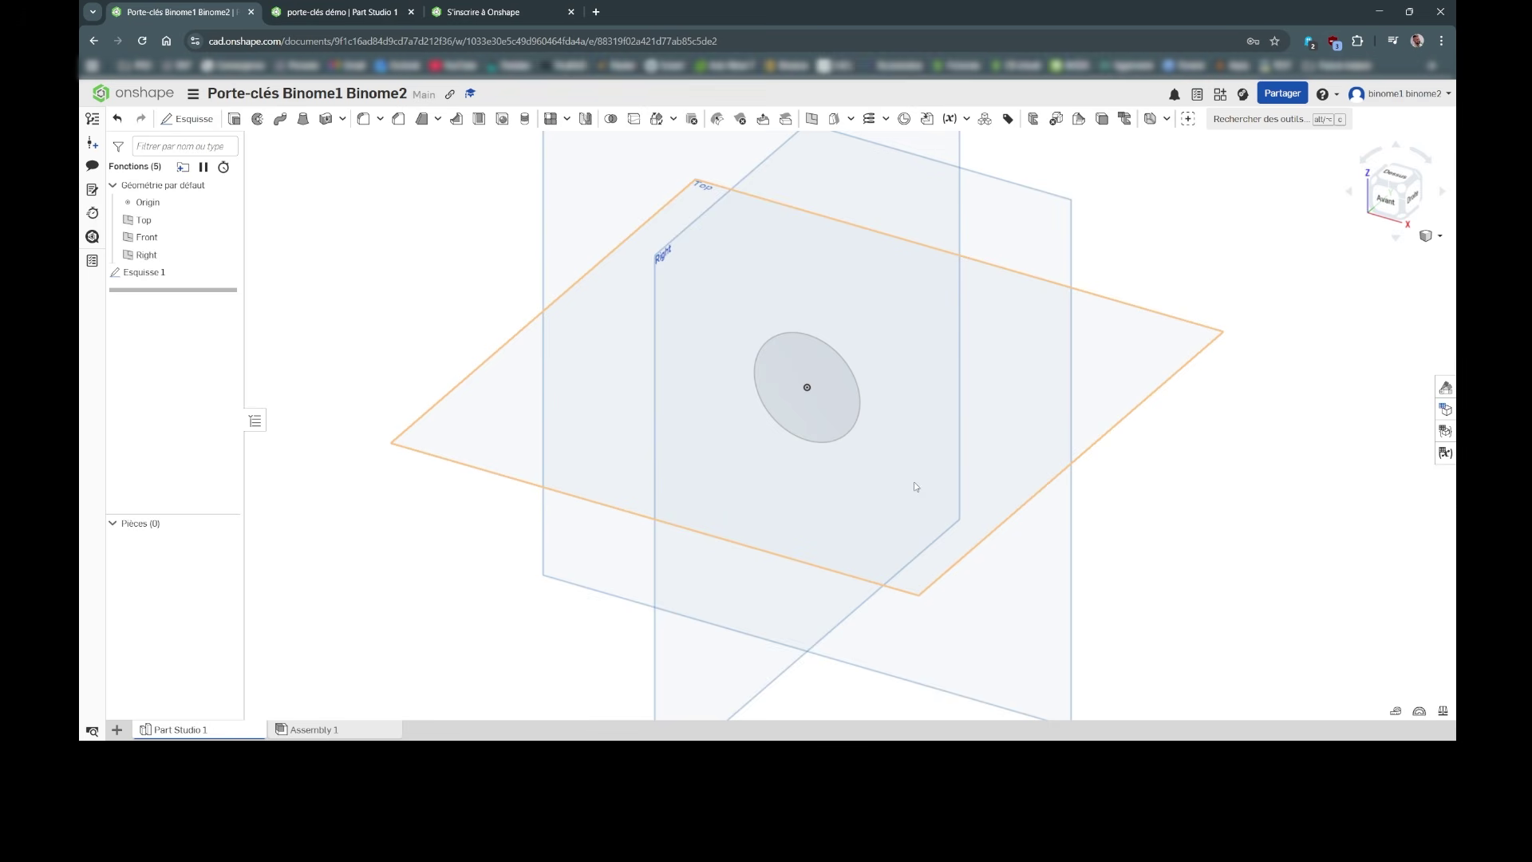
pyautogui.scroll(2, 915, 486)
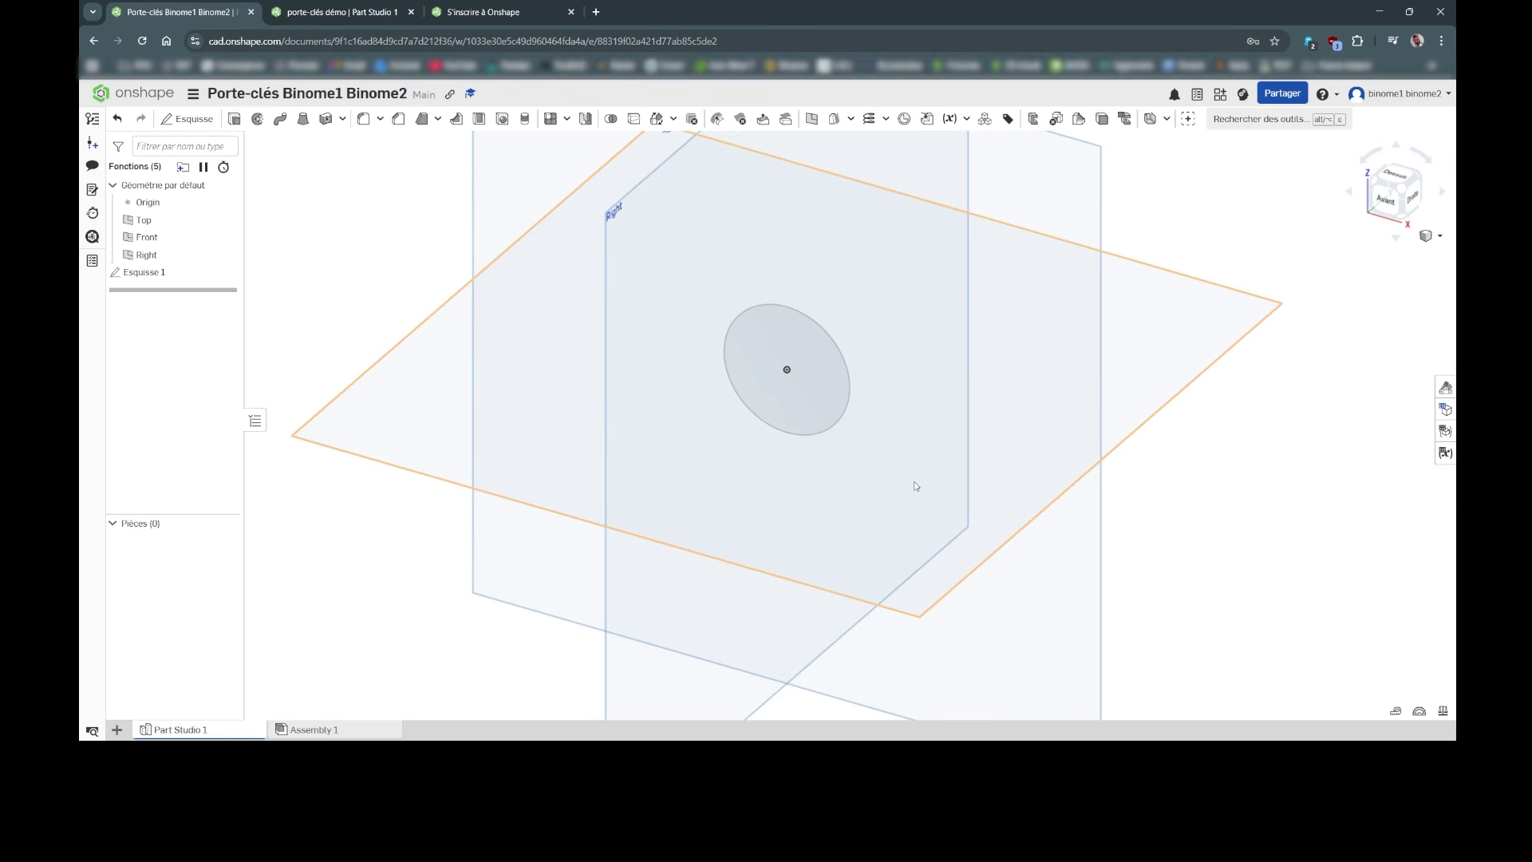
pyautogui.scroll(-5, 915, 486)
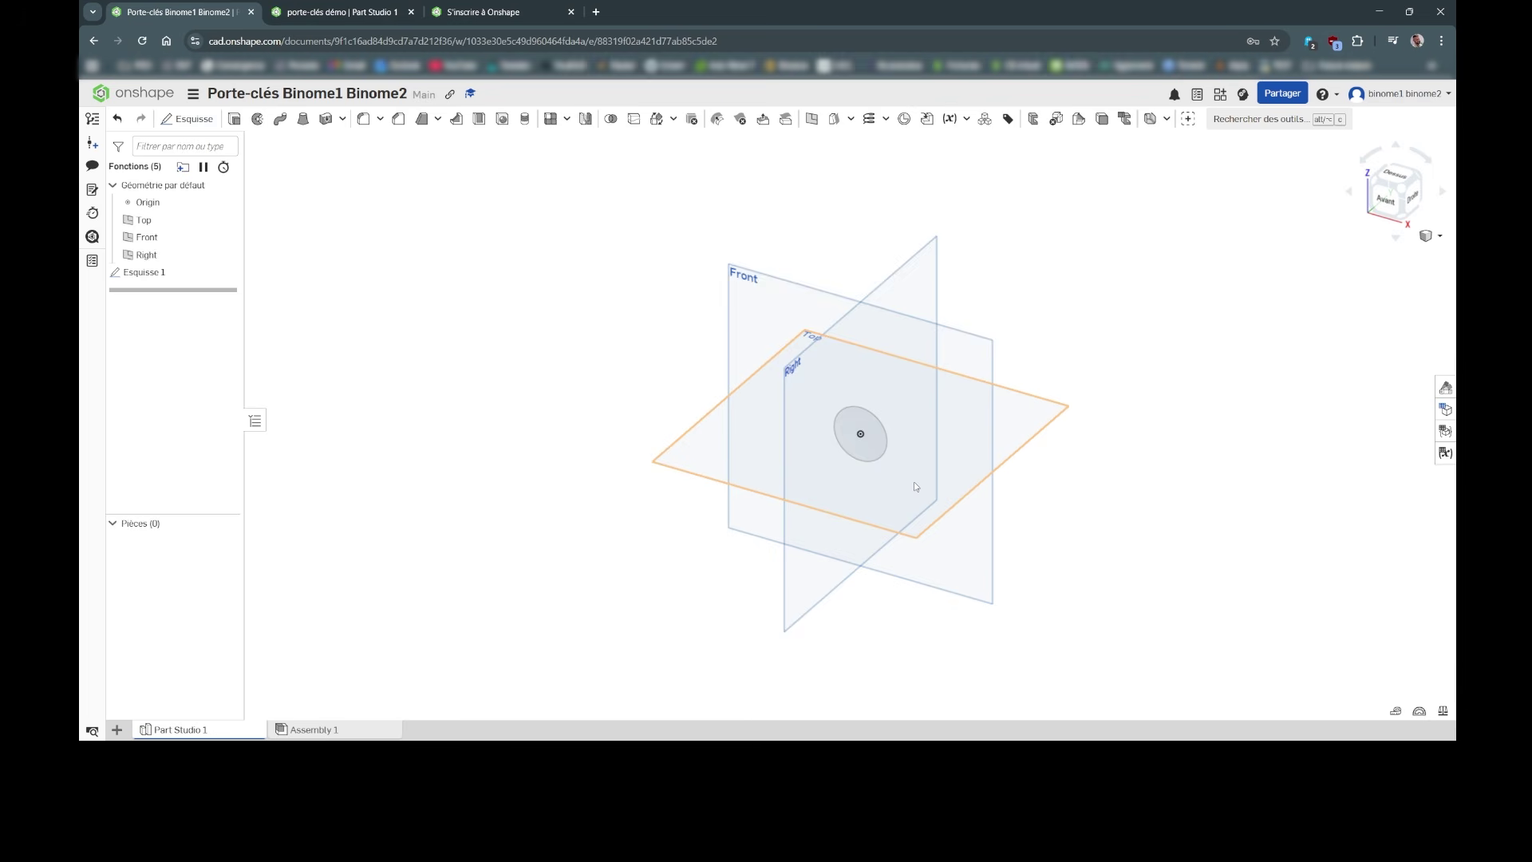
pyautogui.scroll(6, 916, 487)
pyautogui.scroll(4, 915, 487)
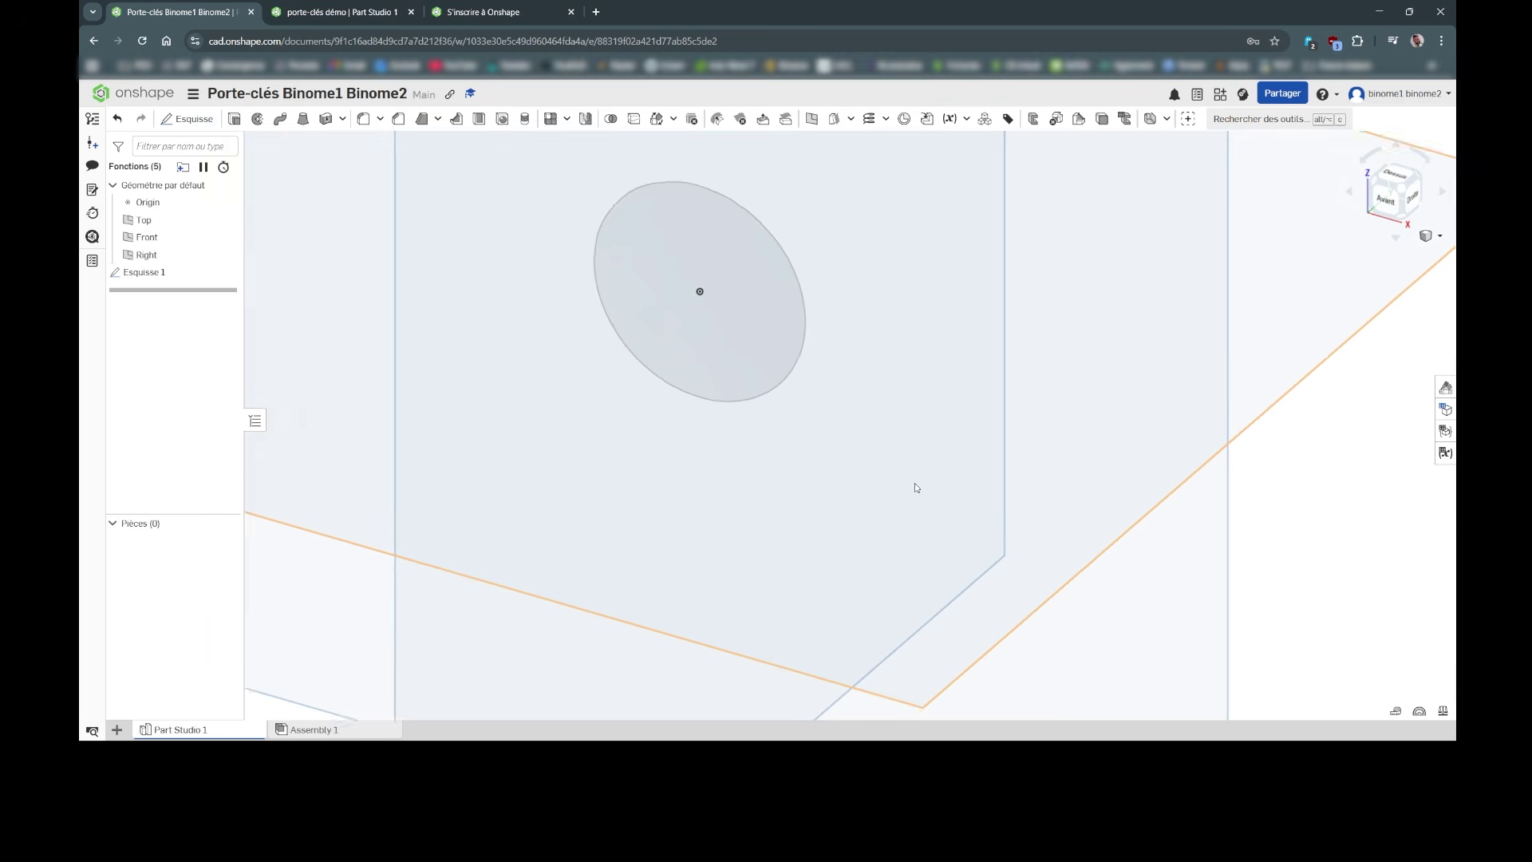
pyautogui.scroll(2, 916, 487)
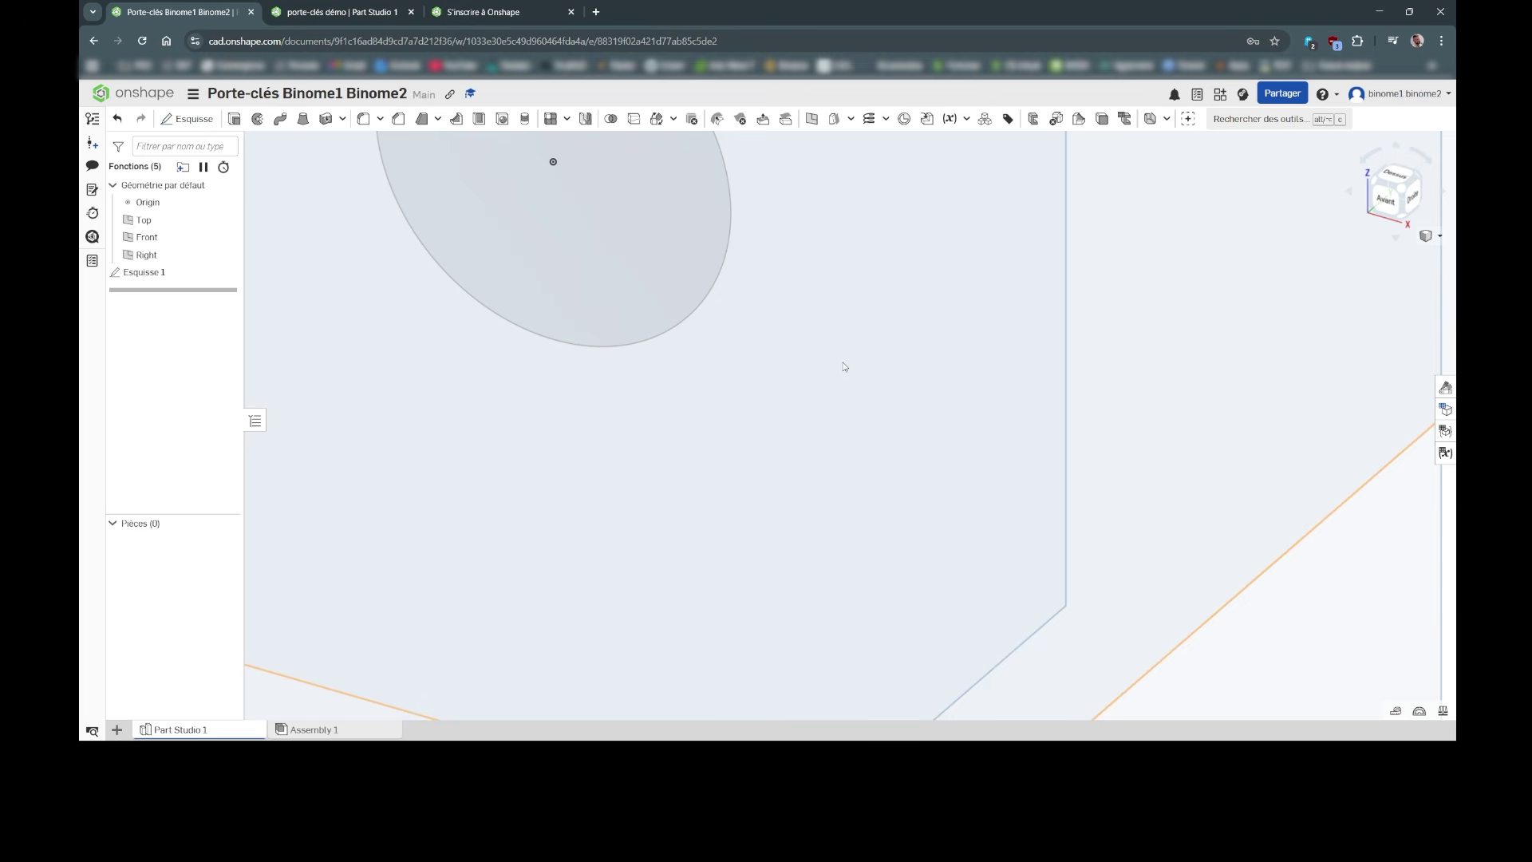
pyautogui.moveTo(845, 366); pyautogui.dragTo(994, 644, button='middle')
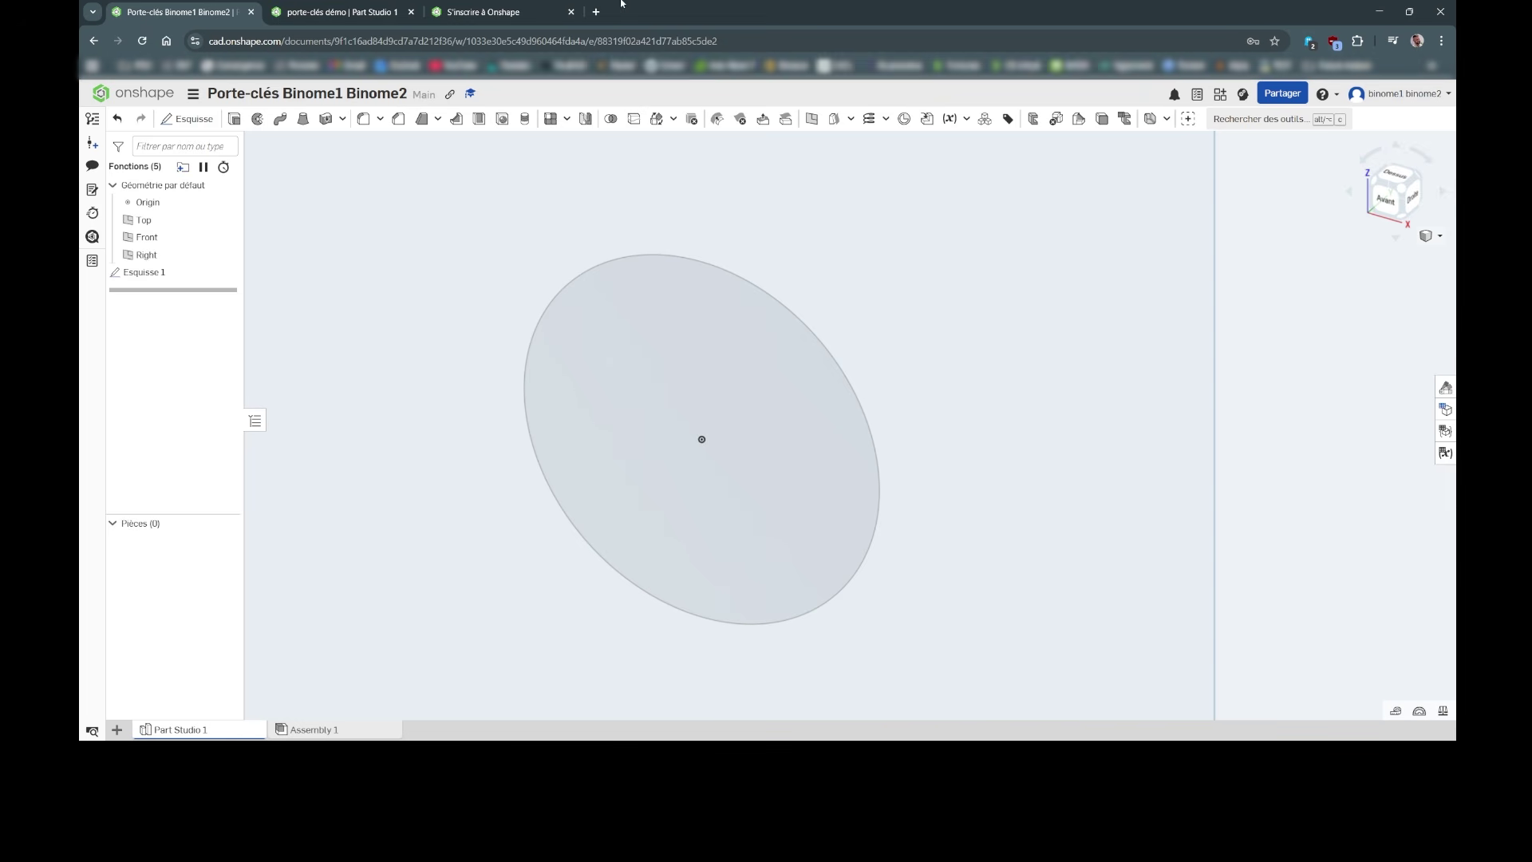
# Step: Extrude the Esquisse 1 circle face 5 mm in the opposite direction to form the disc
pyautogui.click(234, 119)
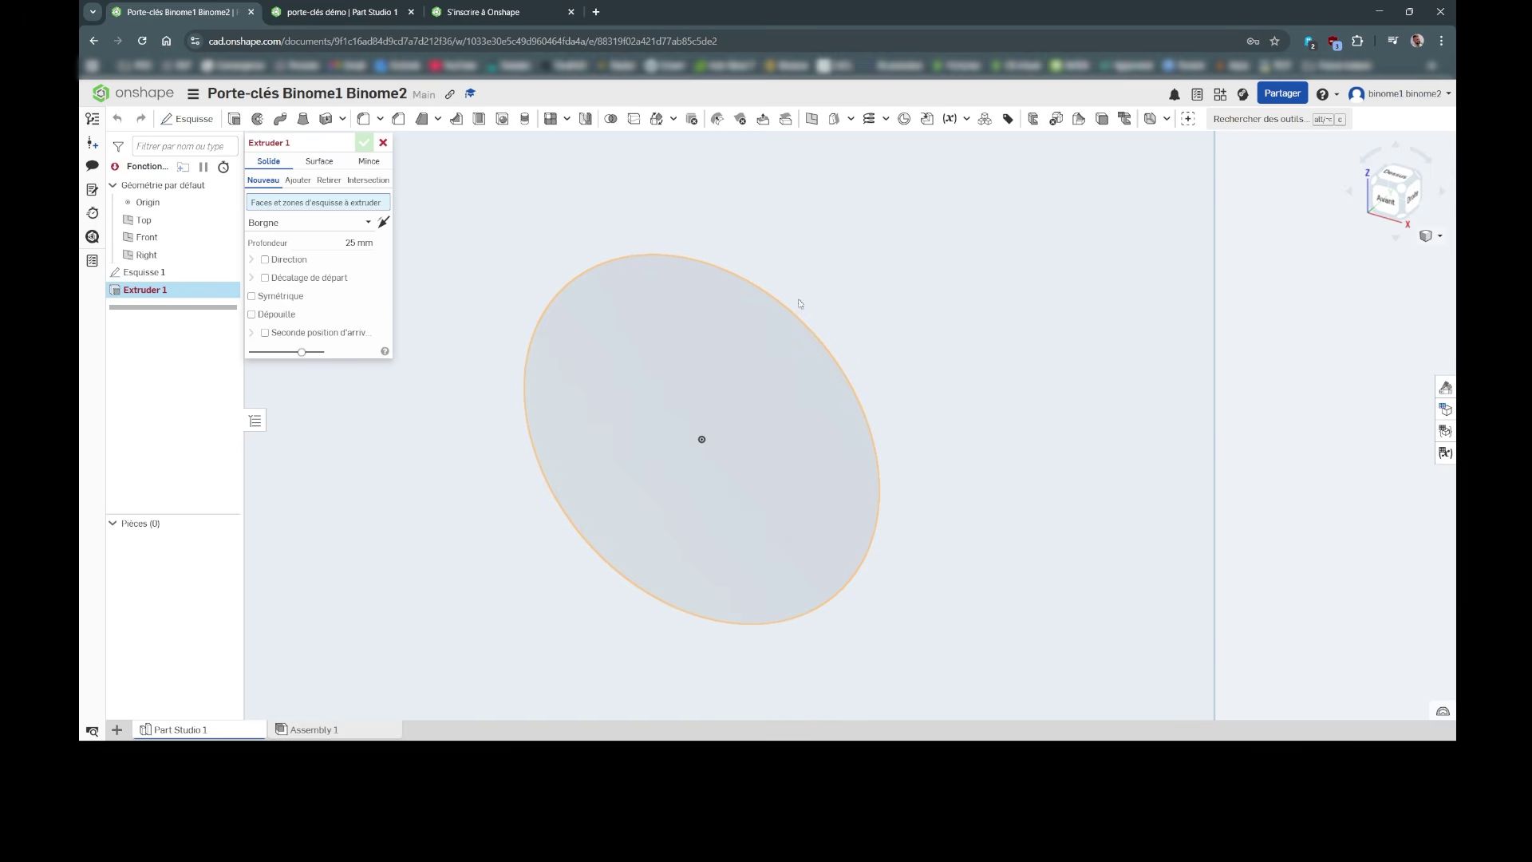
pyautogui.click(677, 342)
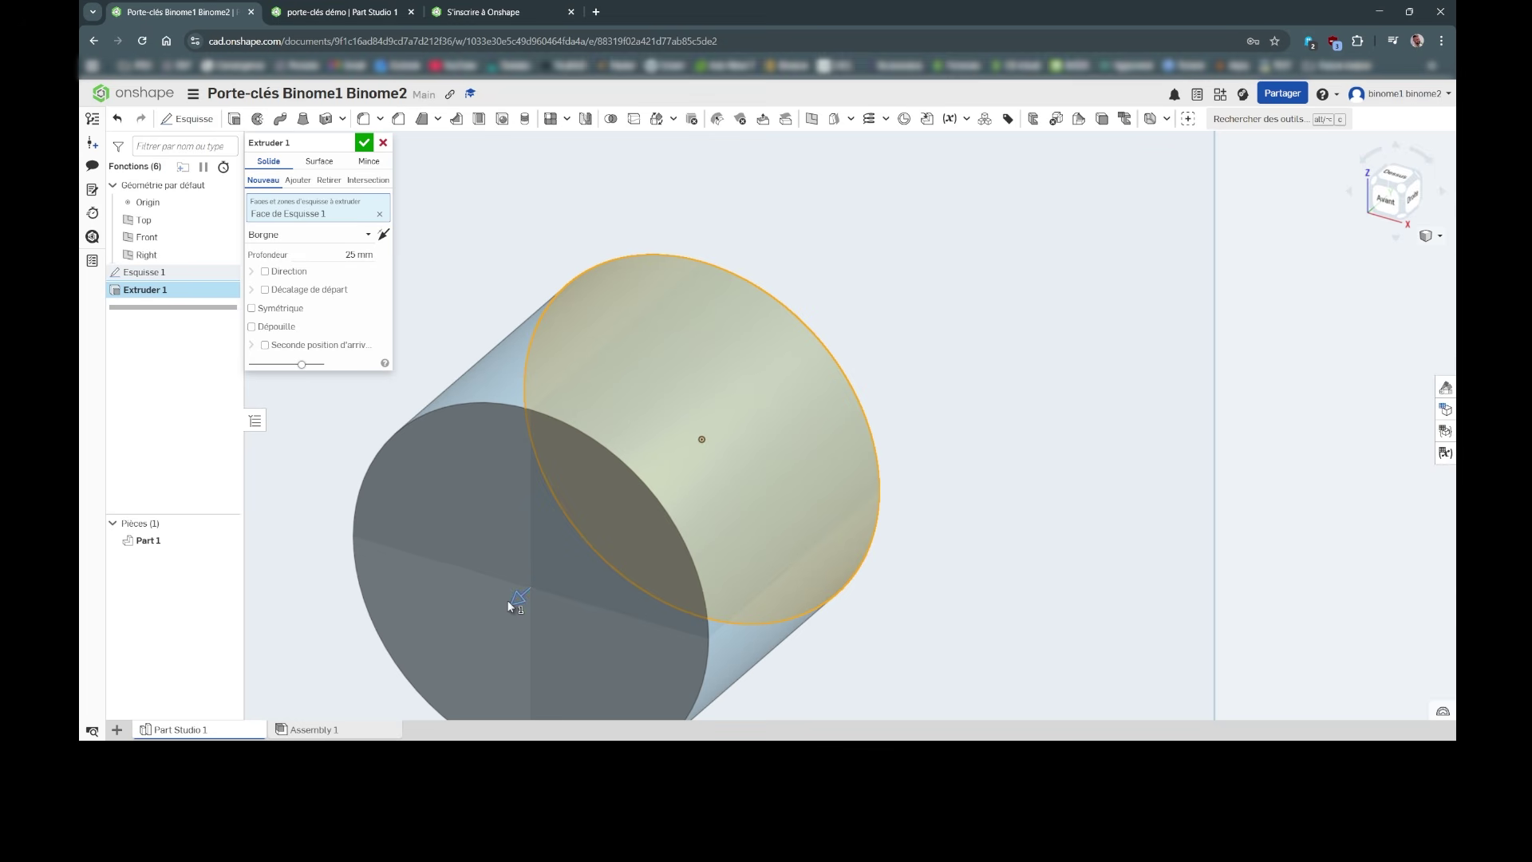
pyautogui.click(340, 256)
pyautogui.write('5')
pyautogui.press('Return')
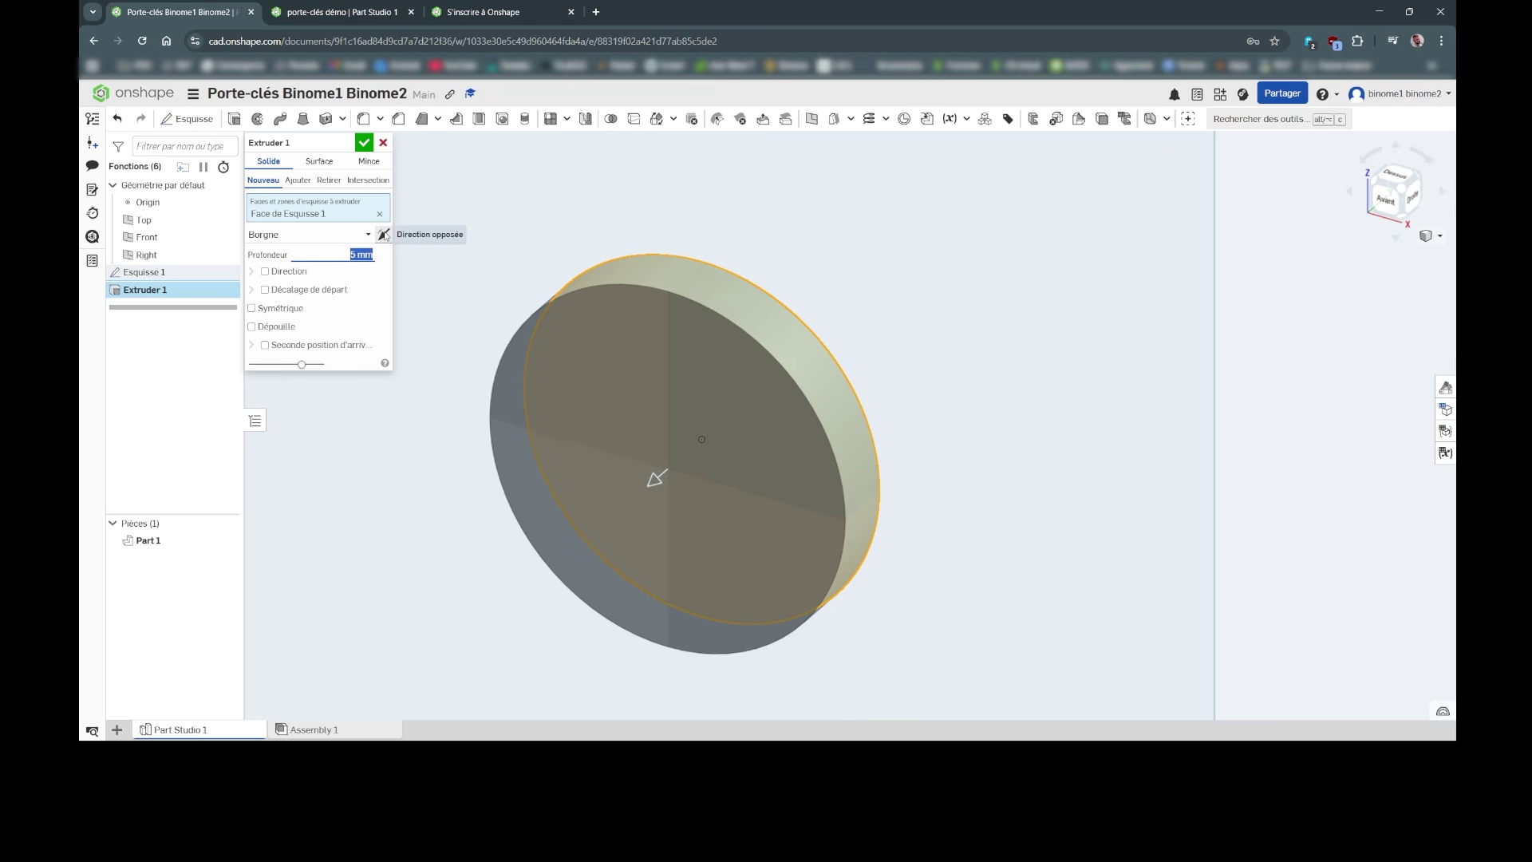
pyautogui.click(385, 234)
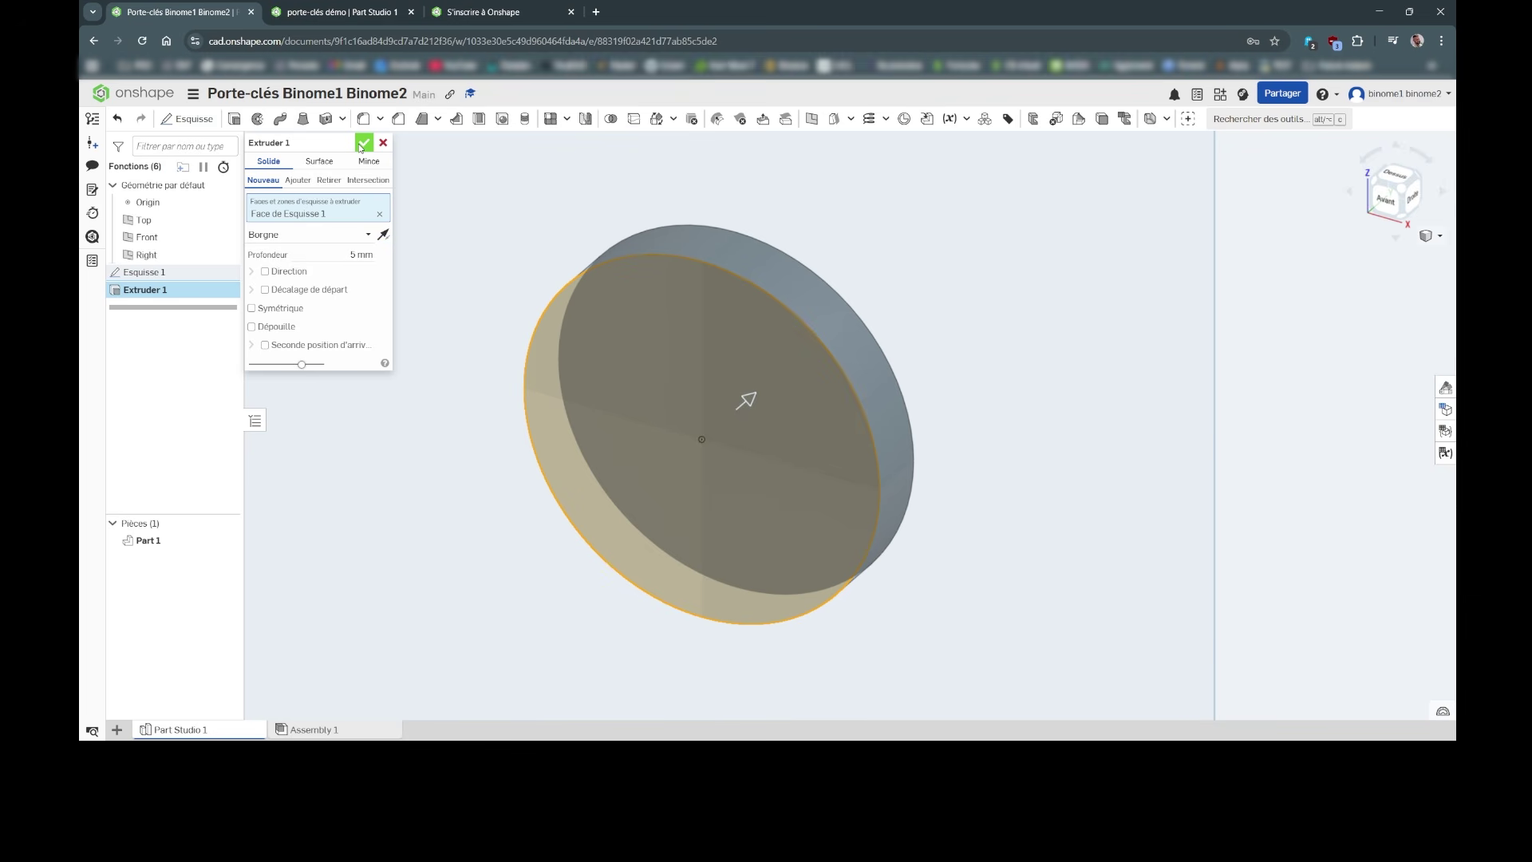
pyautogui.click(363, 144)
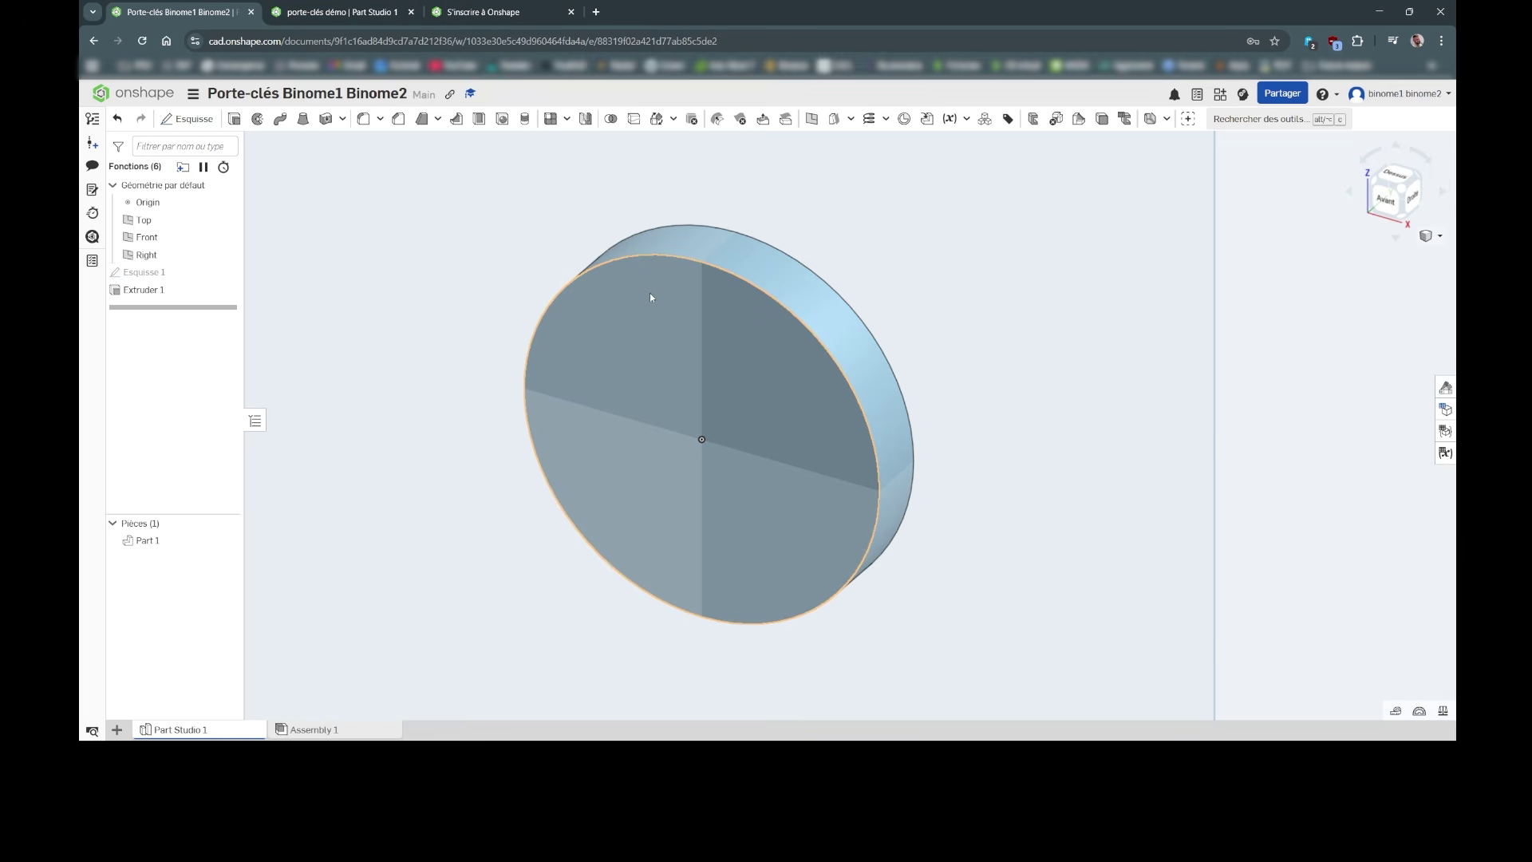
# Step: Orbit to see the disc's back face and start a Congé fillet feature
pyautogui.moveTo(930, 313); pyautogui.dragTo(957, 293, button='right')
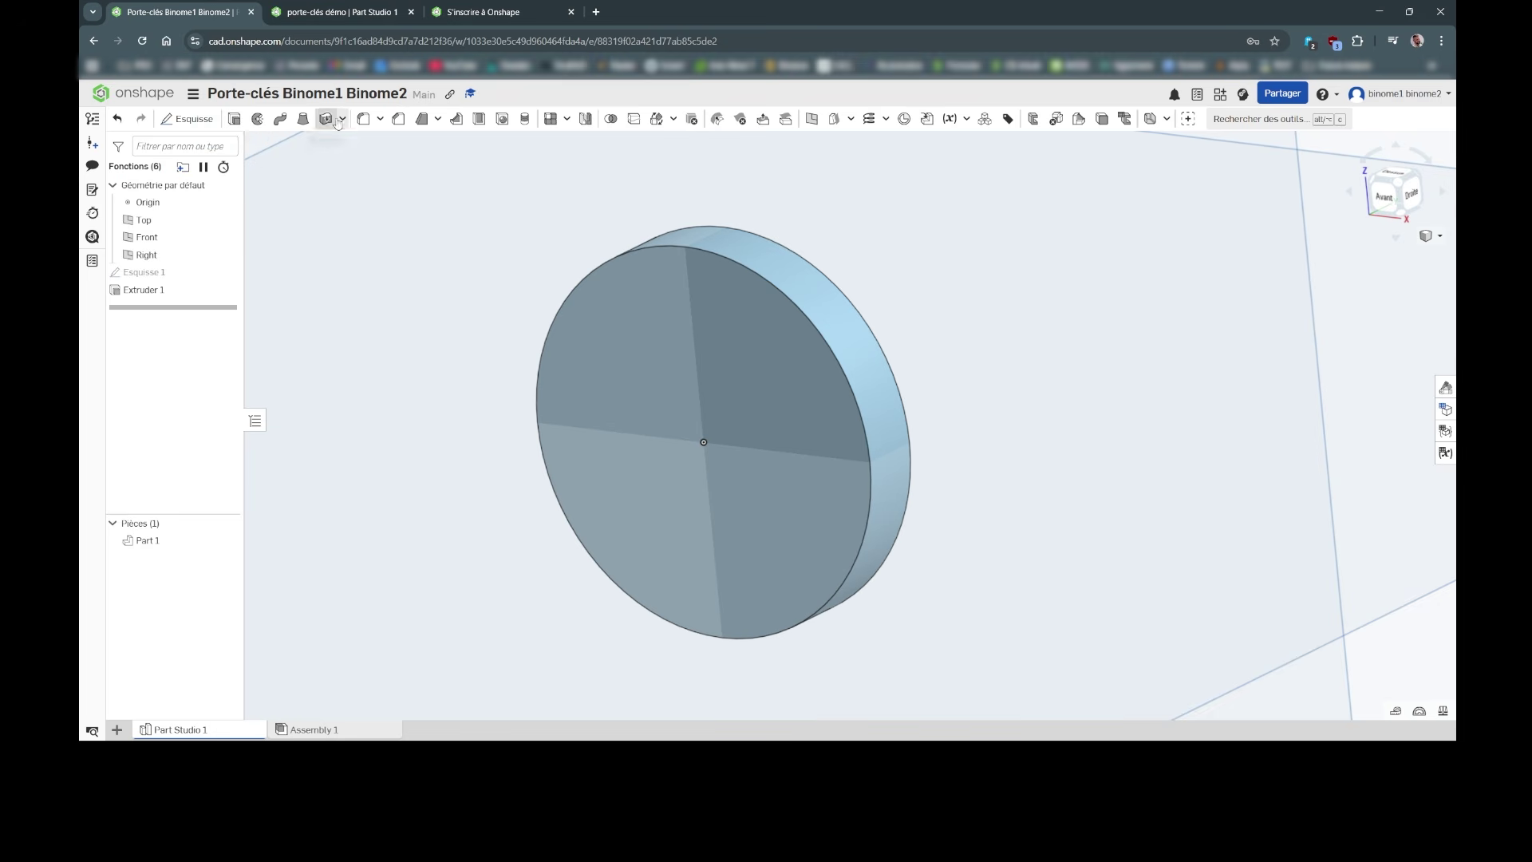
pyautogui.click(364, 119)
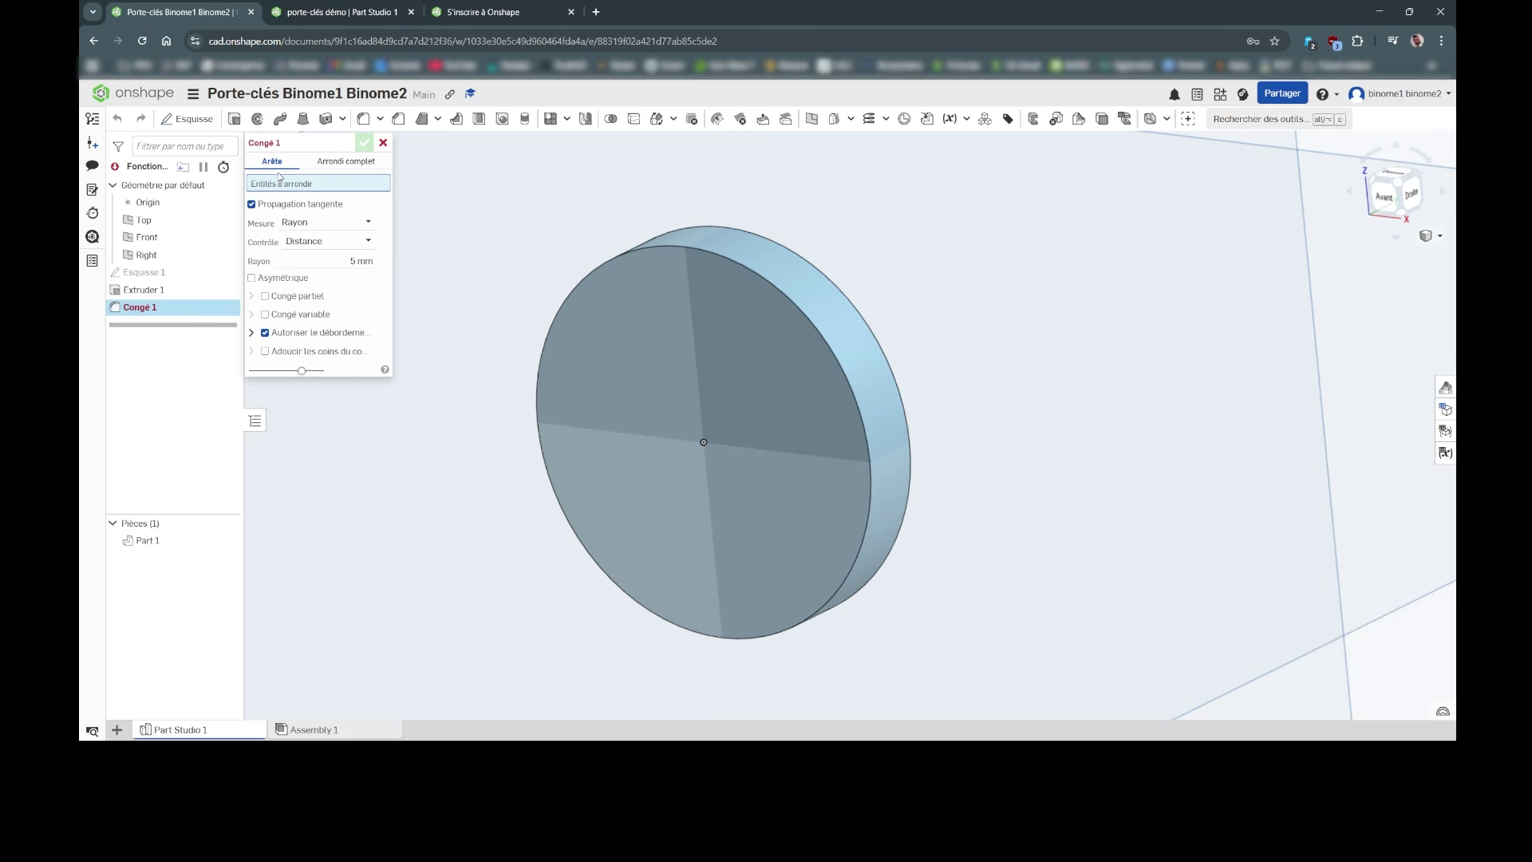
# Step: Apply a 2 mm Congé to the disc's front and back circular edges
pyautogui.click(344, 261)
pyautogui.write('2')
pyautogui.press('Return')
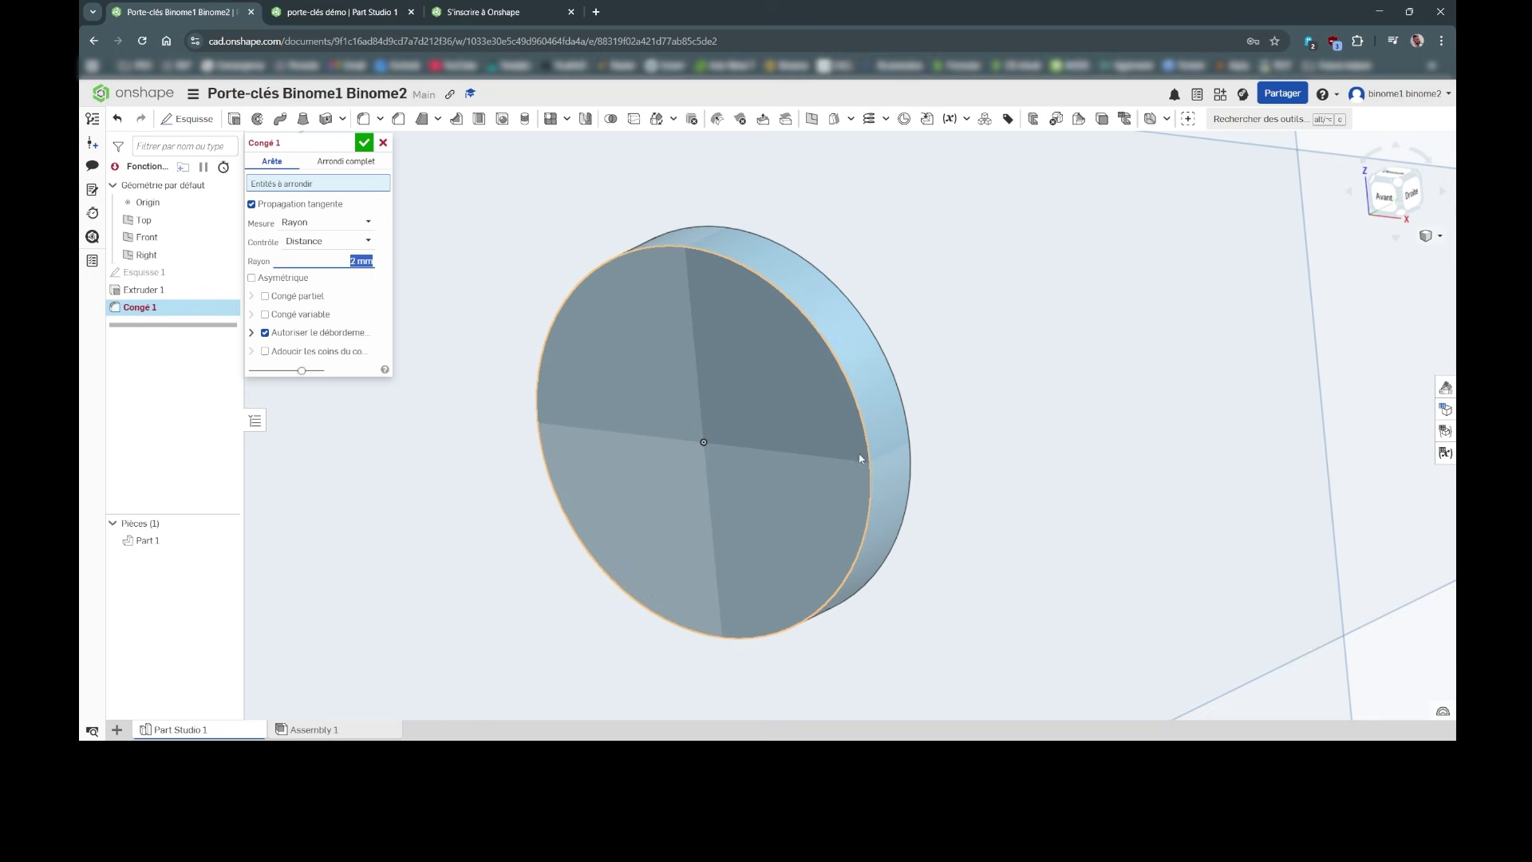
pyautogui.click(859, 415)
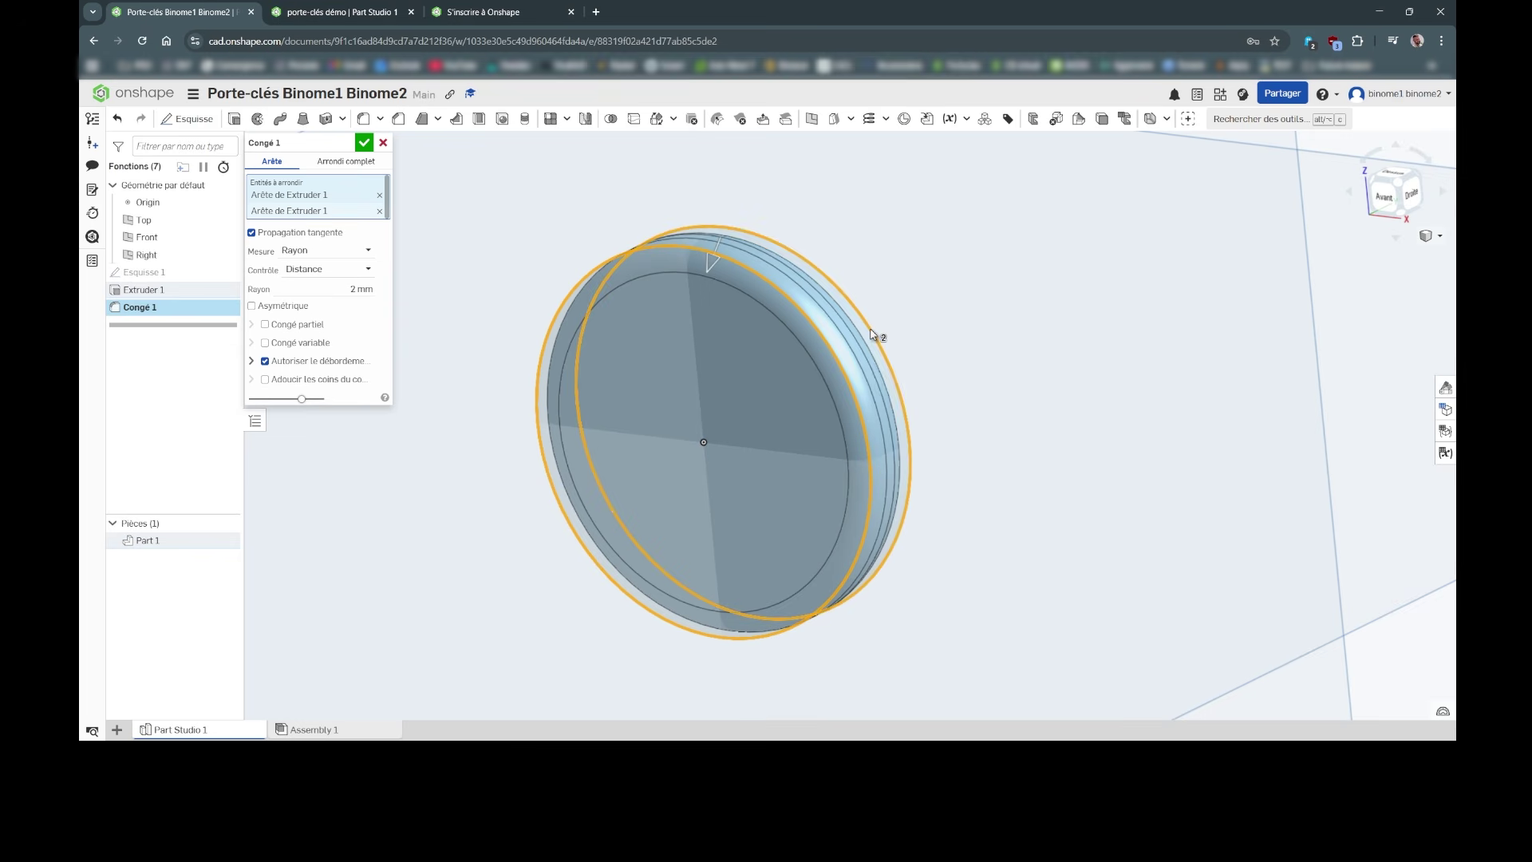
pyautogui.moveTo(927, 342); pyautogui.dragTo(990, 334, button='right')
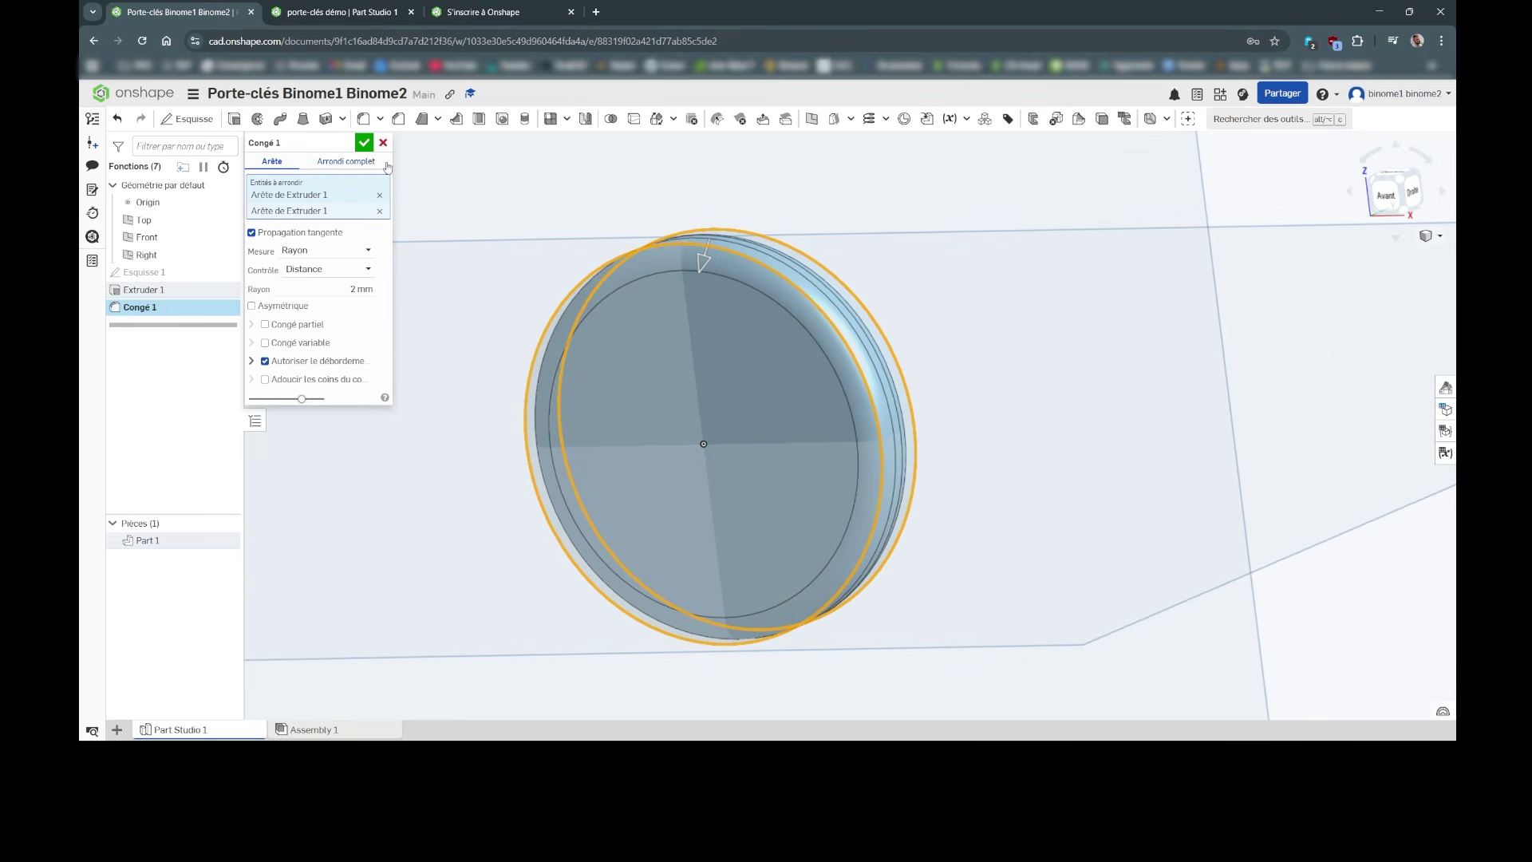
pyautogui.click(364, 142)
pyautogui.moveTo(1084, 301)
pyautogui.mouseDown(button='right')
pyautogui.moveTo(883, 331)
pyautogui.moveTo(1118, 315)
pyautogui.moveTo(1078, 314)
pyautogui.mouseUp(button='right')
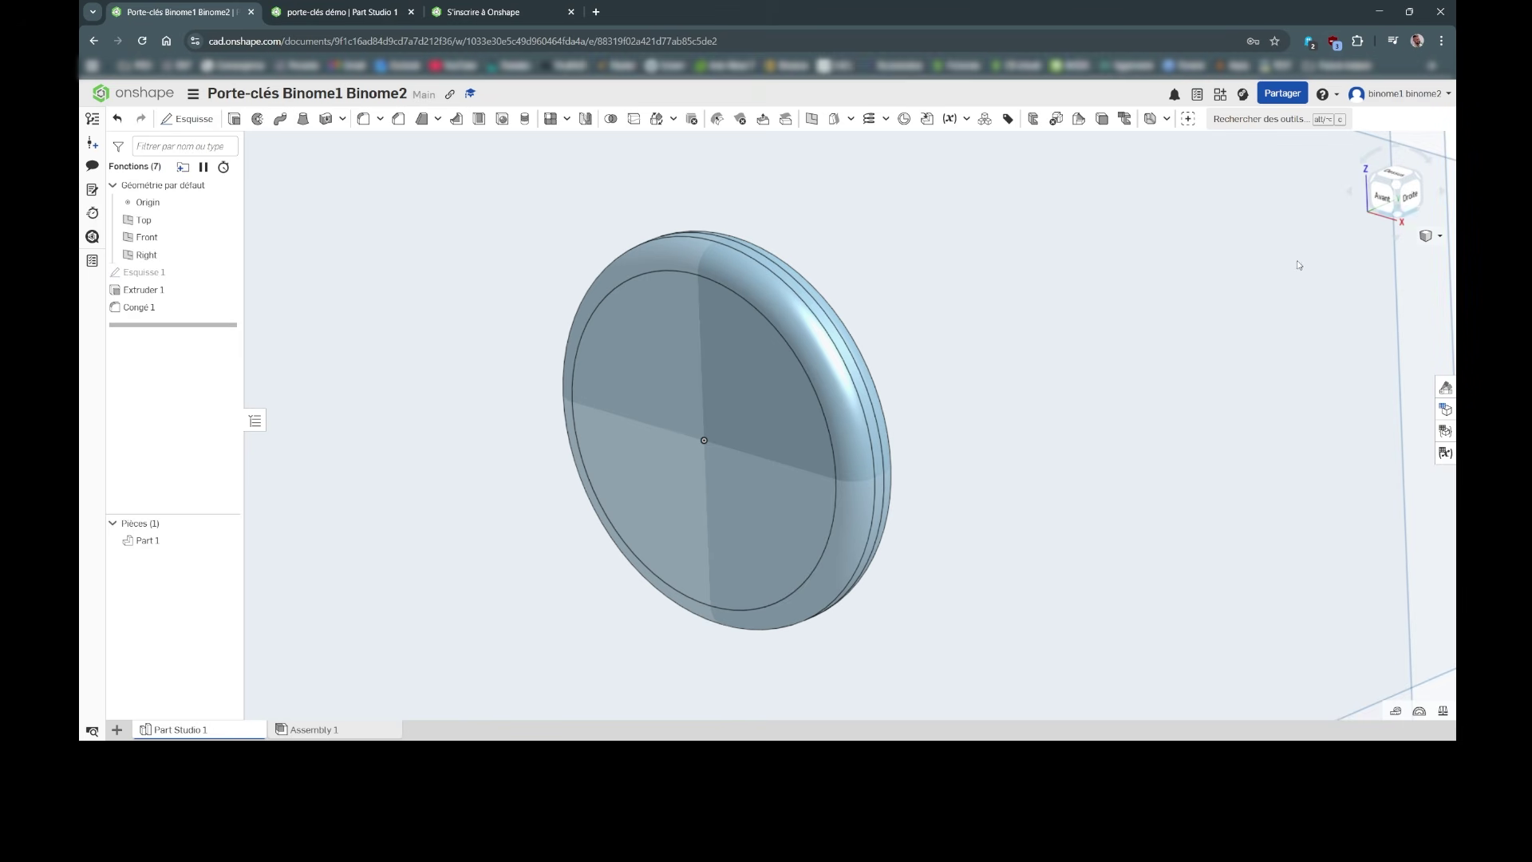
# Step: Snap to the Front view, zoom in on the disc, and begin a new Esquisse
pyautogui.click(1383, 204)
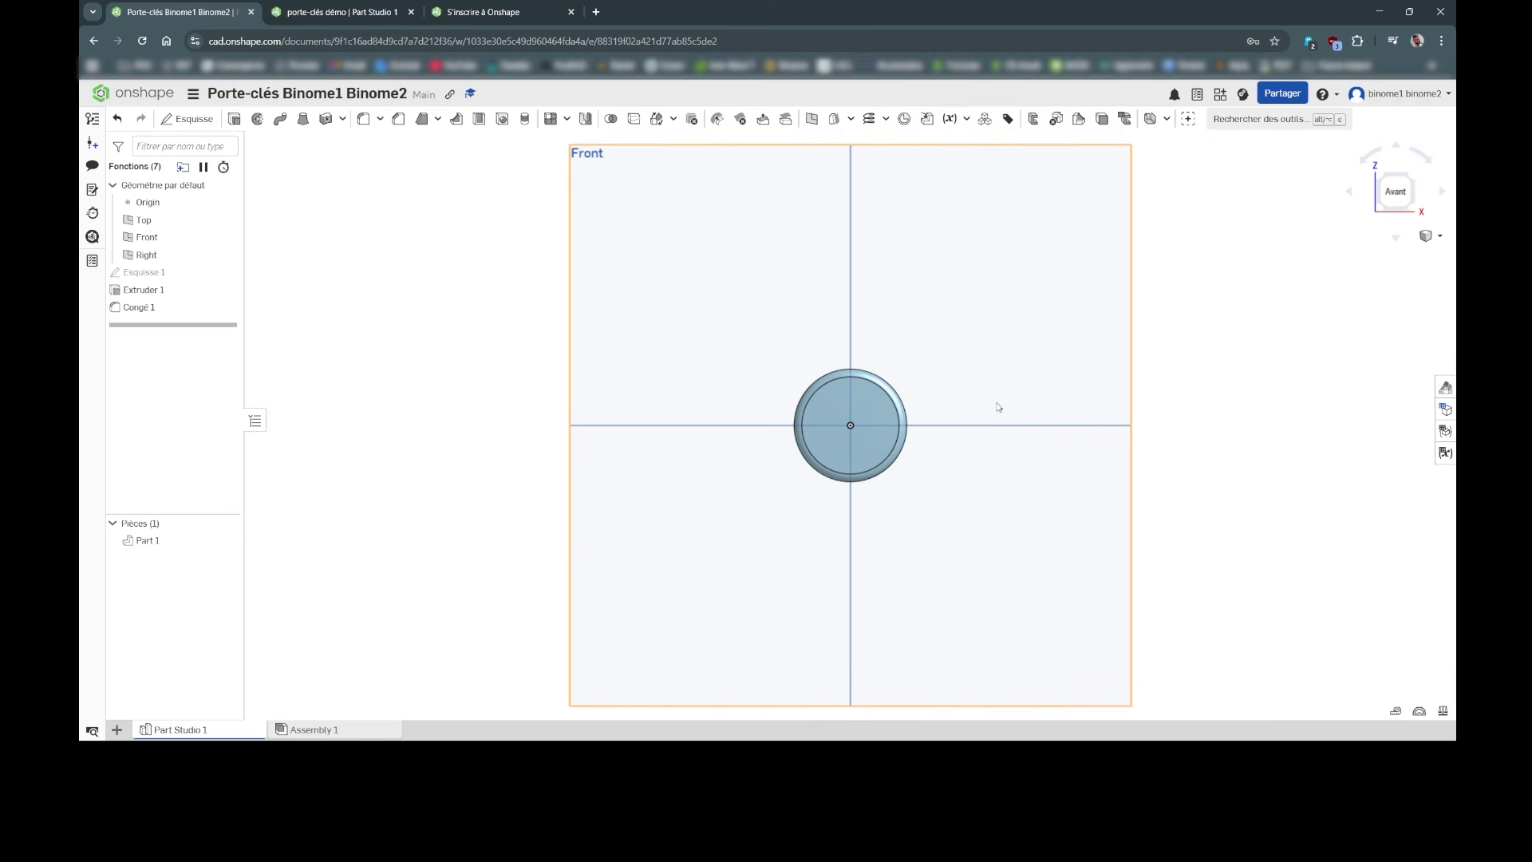
pyautogui.scroll(3, 980, 386)
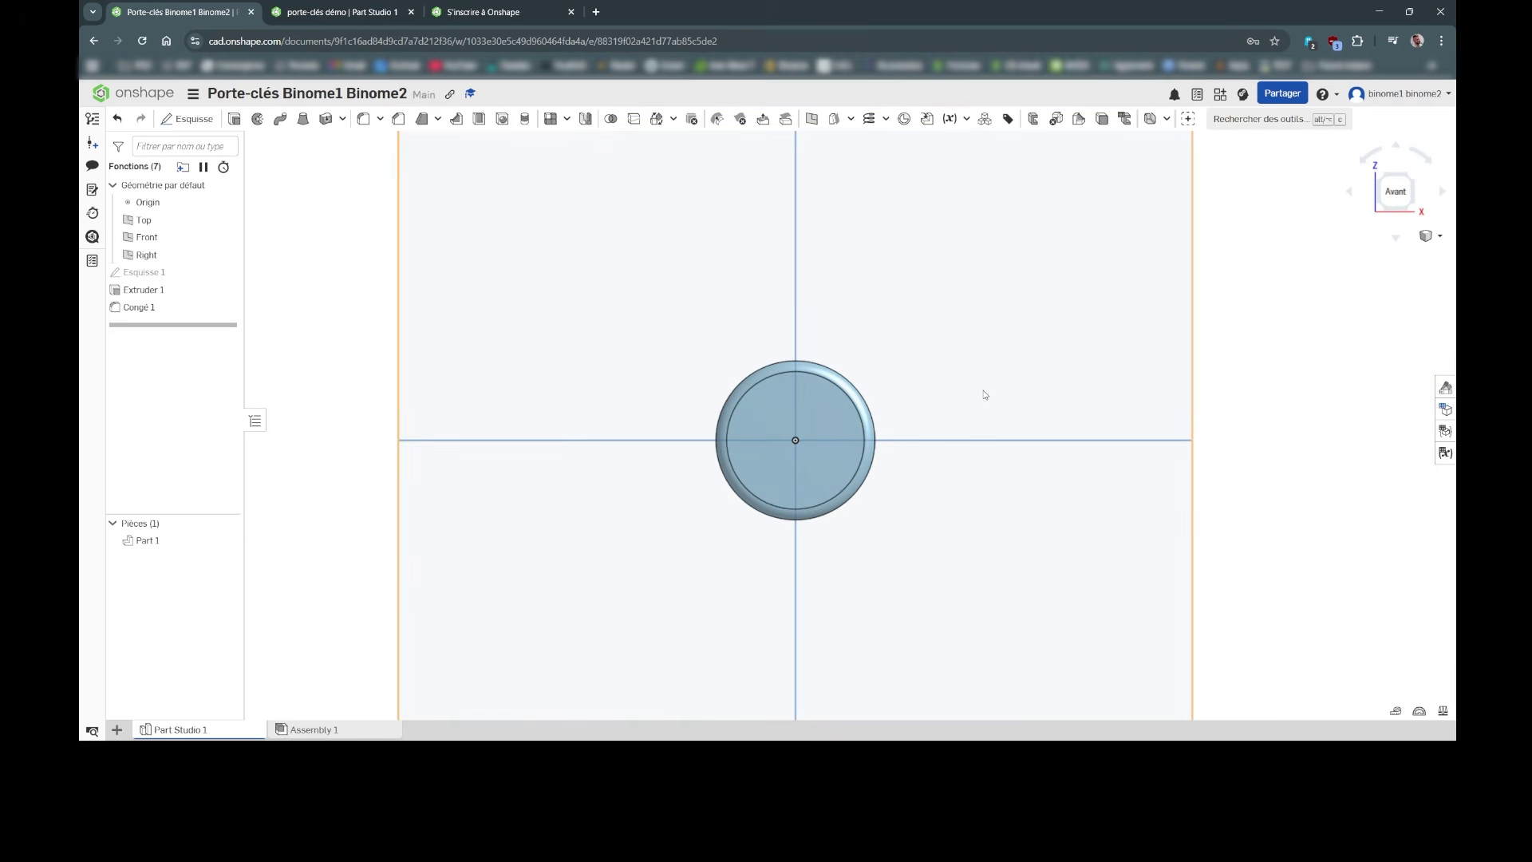
pyautogui.moveTo(982, 308); pyautogui.dragTo(1271, 237, button='right')
pyautogui.click(1394, 192)
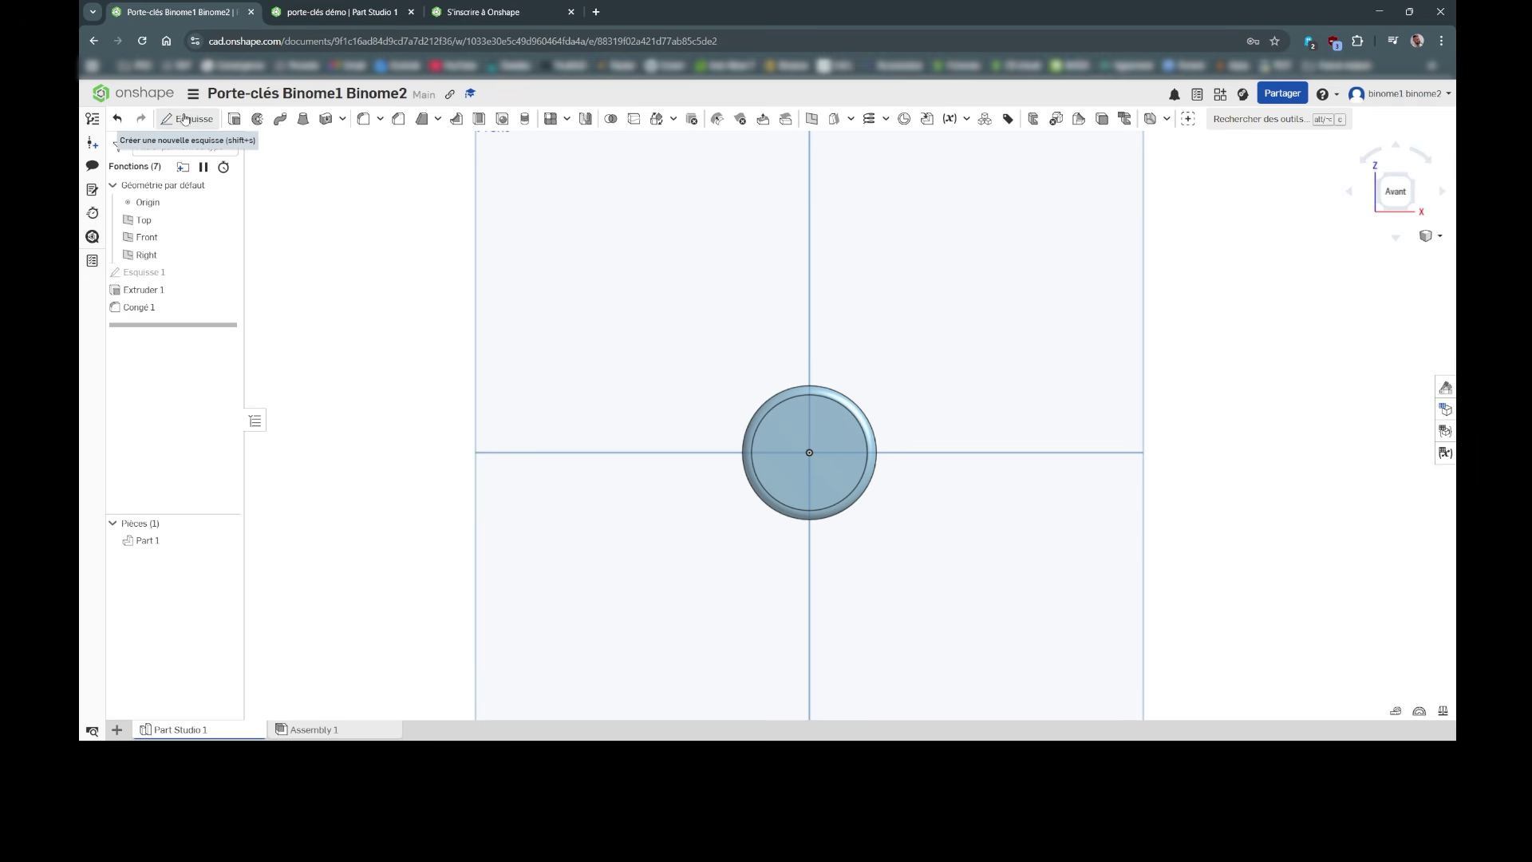
pyautogui.click(188, 119)
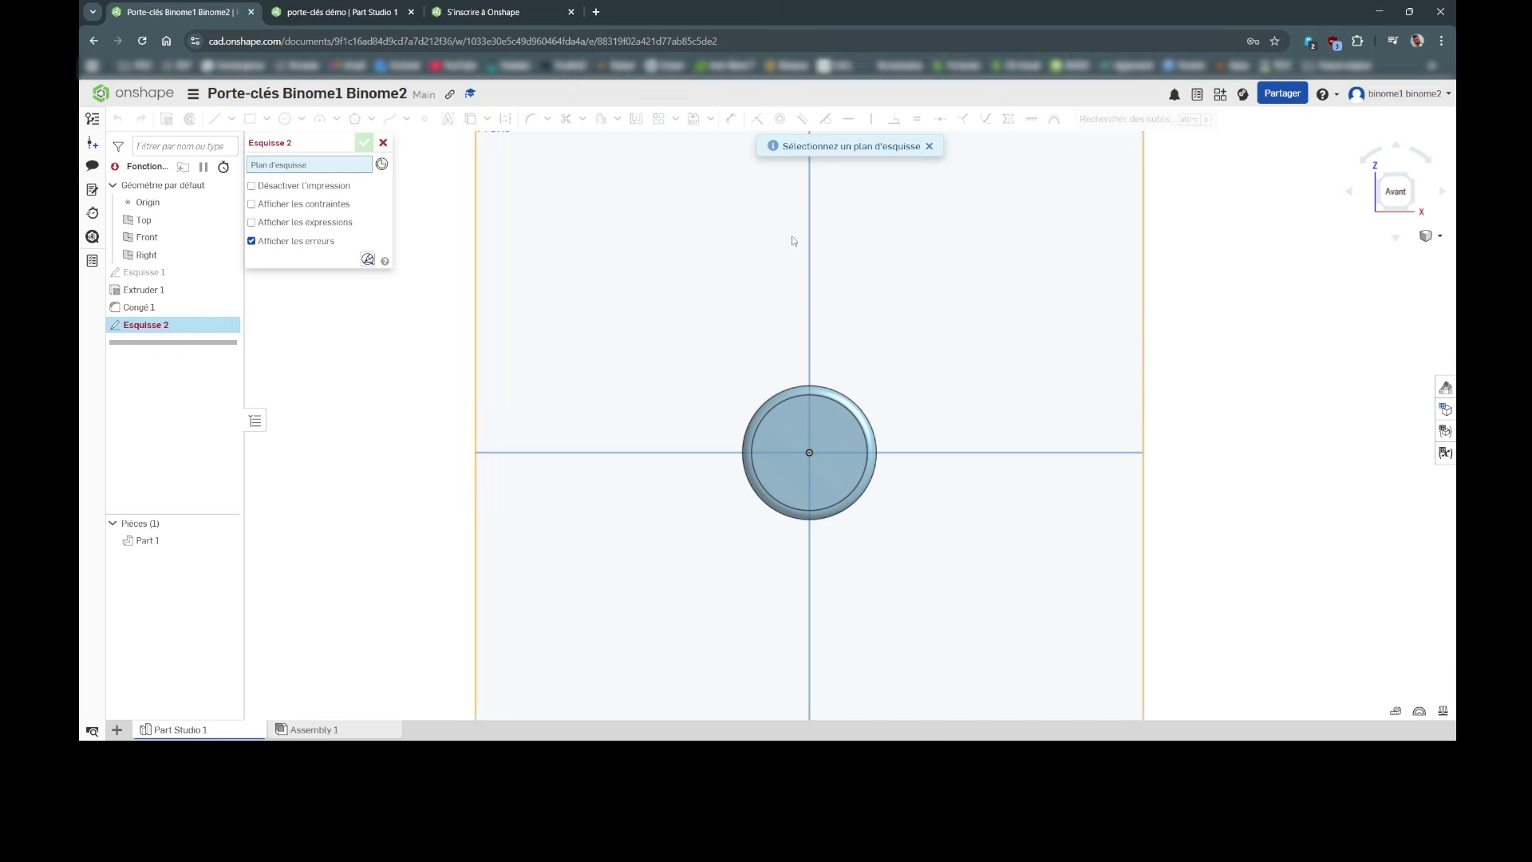
# Step: Create Esquisse 2 on the Front plane holding the sketch text 'AL' above the disc
pyautogui.click(707, 284)
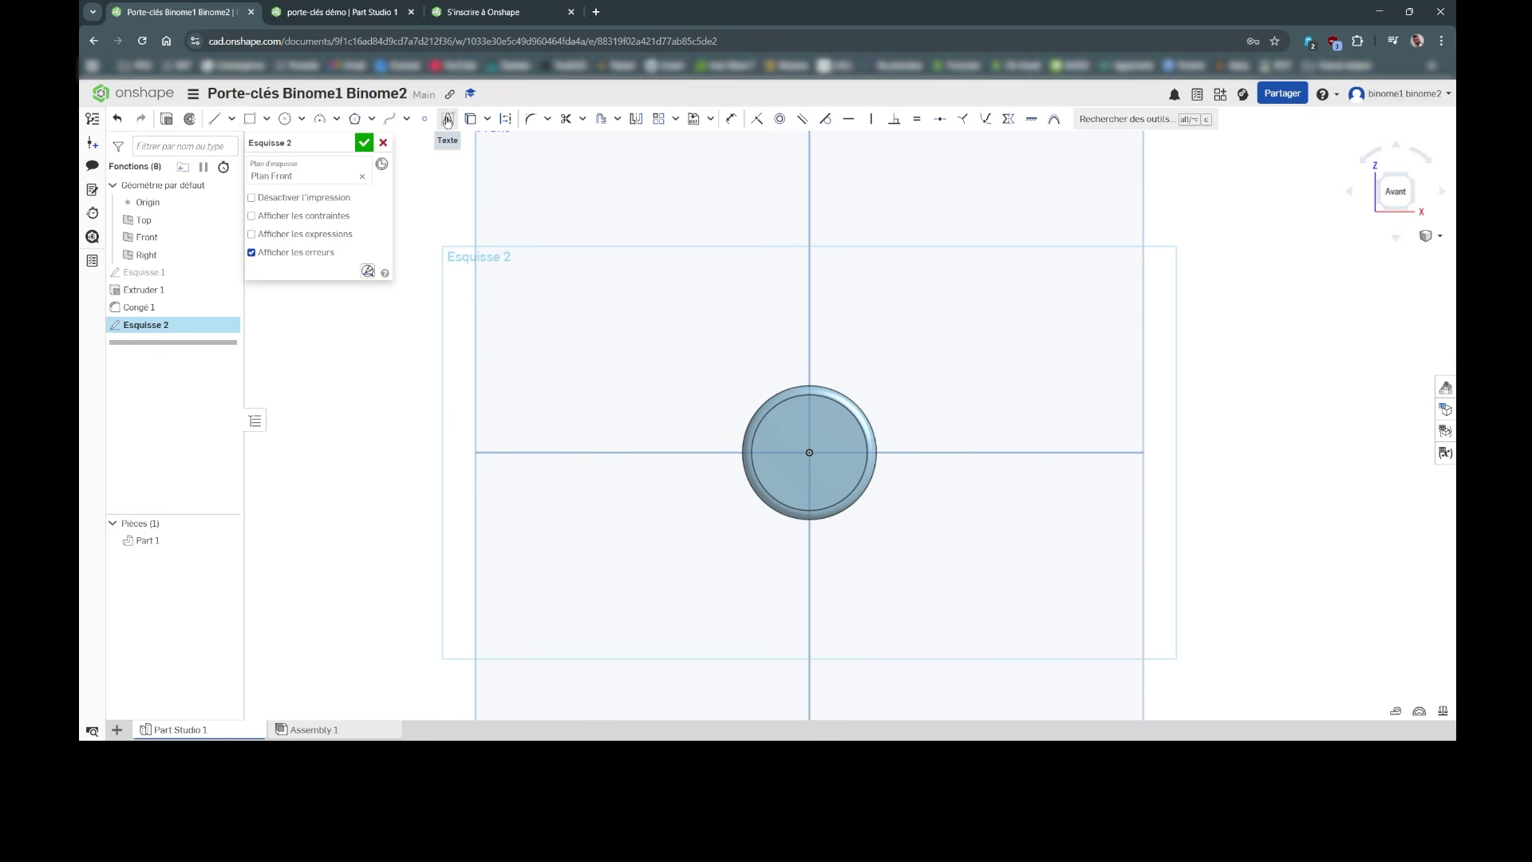
pyautogui.click(447, 120)
pyautogui.moveTo(622, 210)
pyautogui.mouseDown()
pyautogui.moveTo(960, 286)
pyautogui.moveTo(999, 319)
pyautogui.mouseUp()
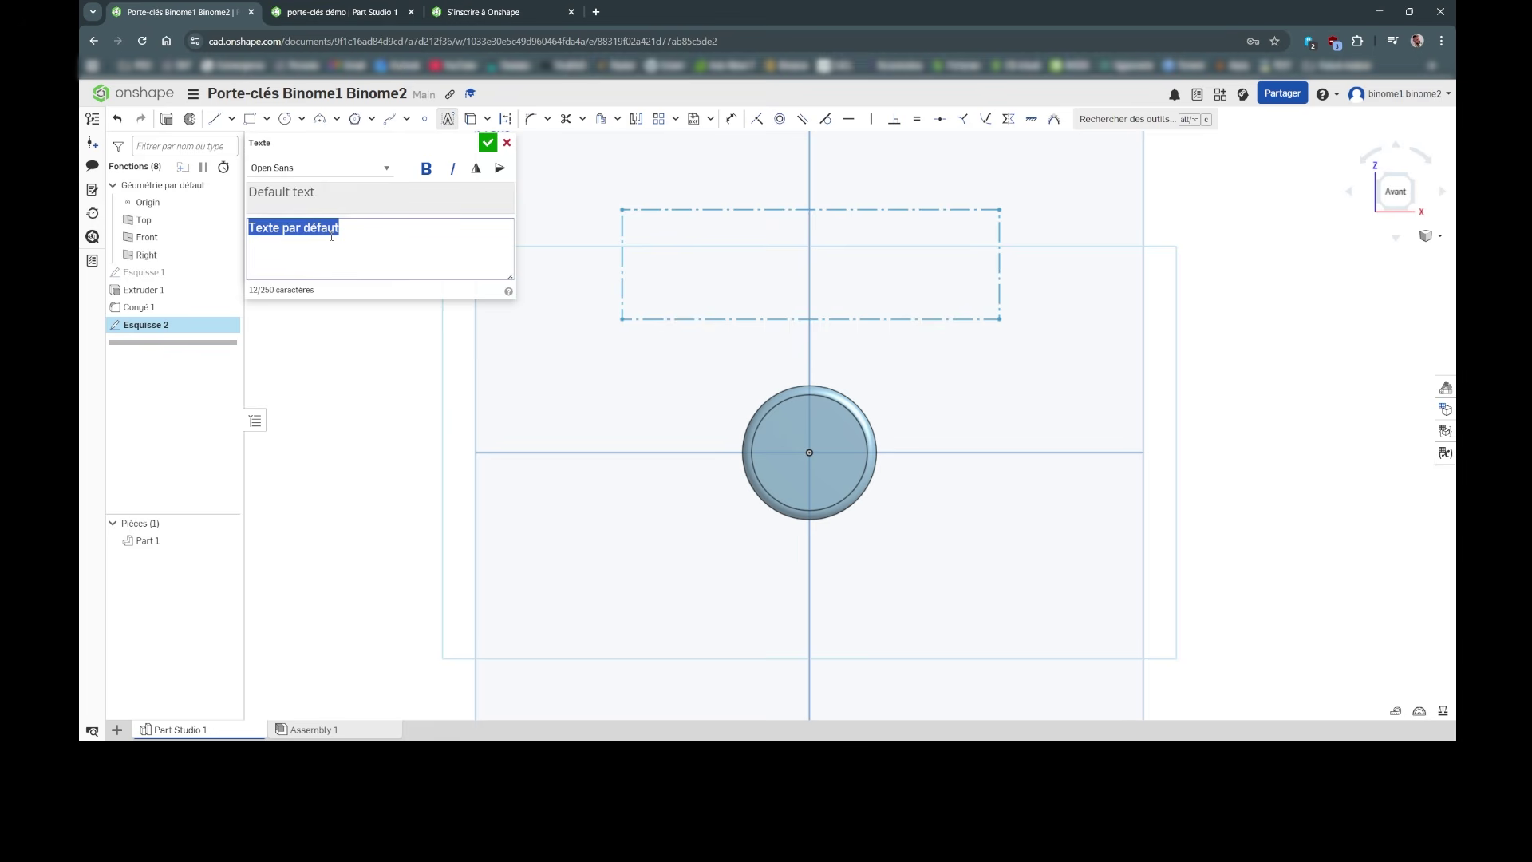
pyautogui.write('AL')
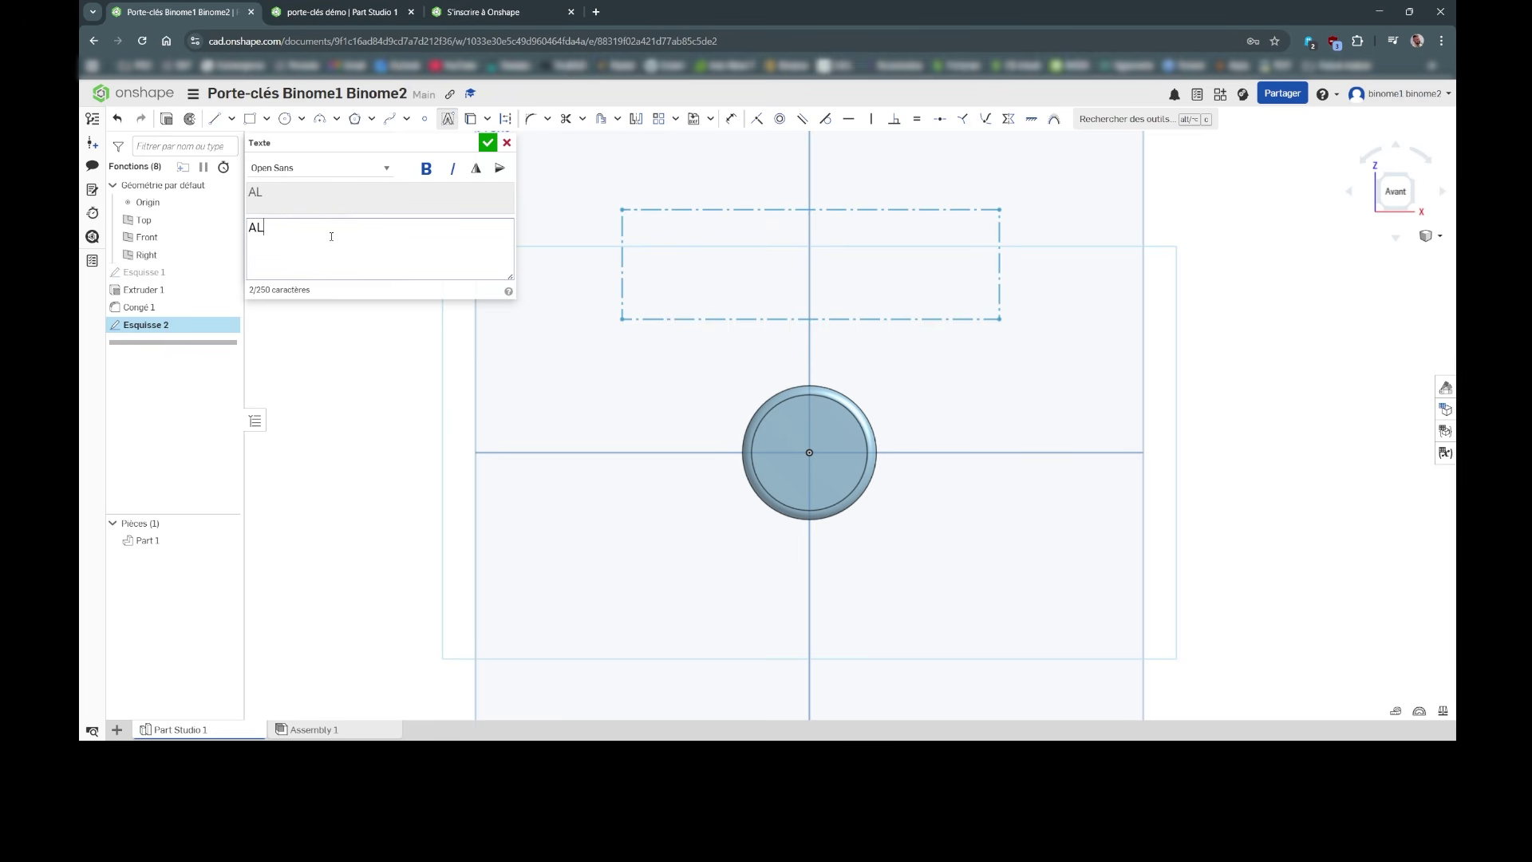
pyautogui.click(487, 142)
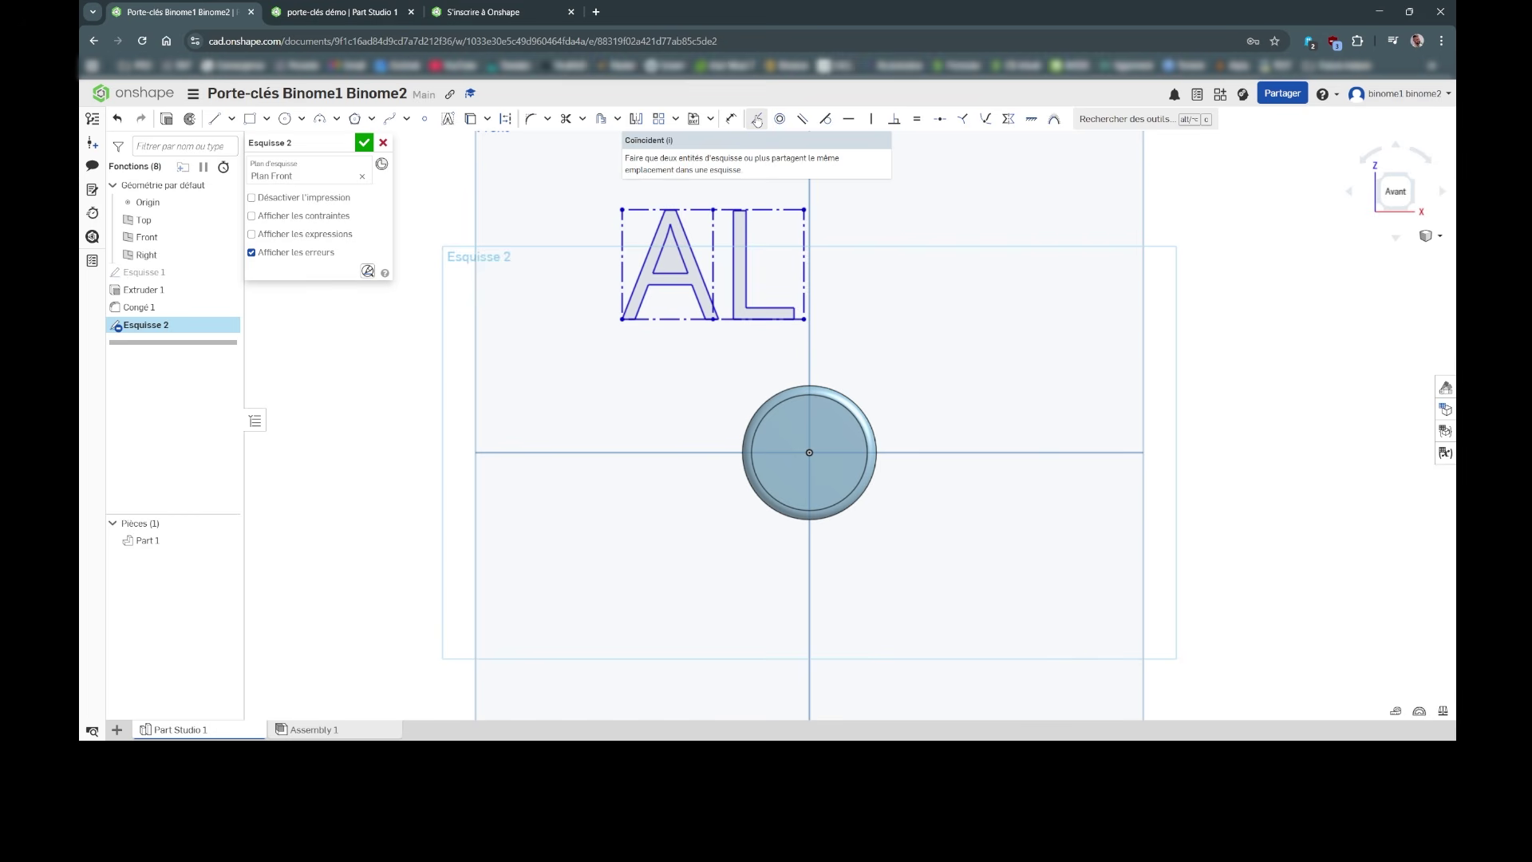
# Step: Make the AL text's vertical centre line coincident with the origin
pyautogui.click(756, 120)
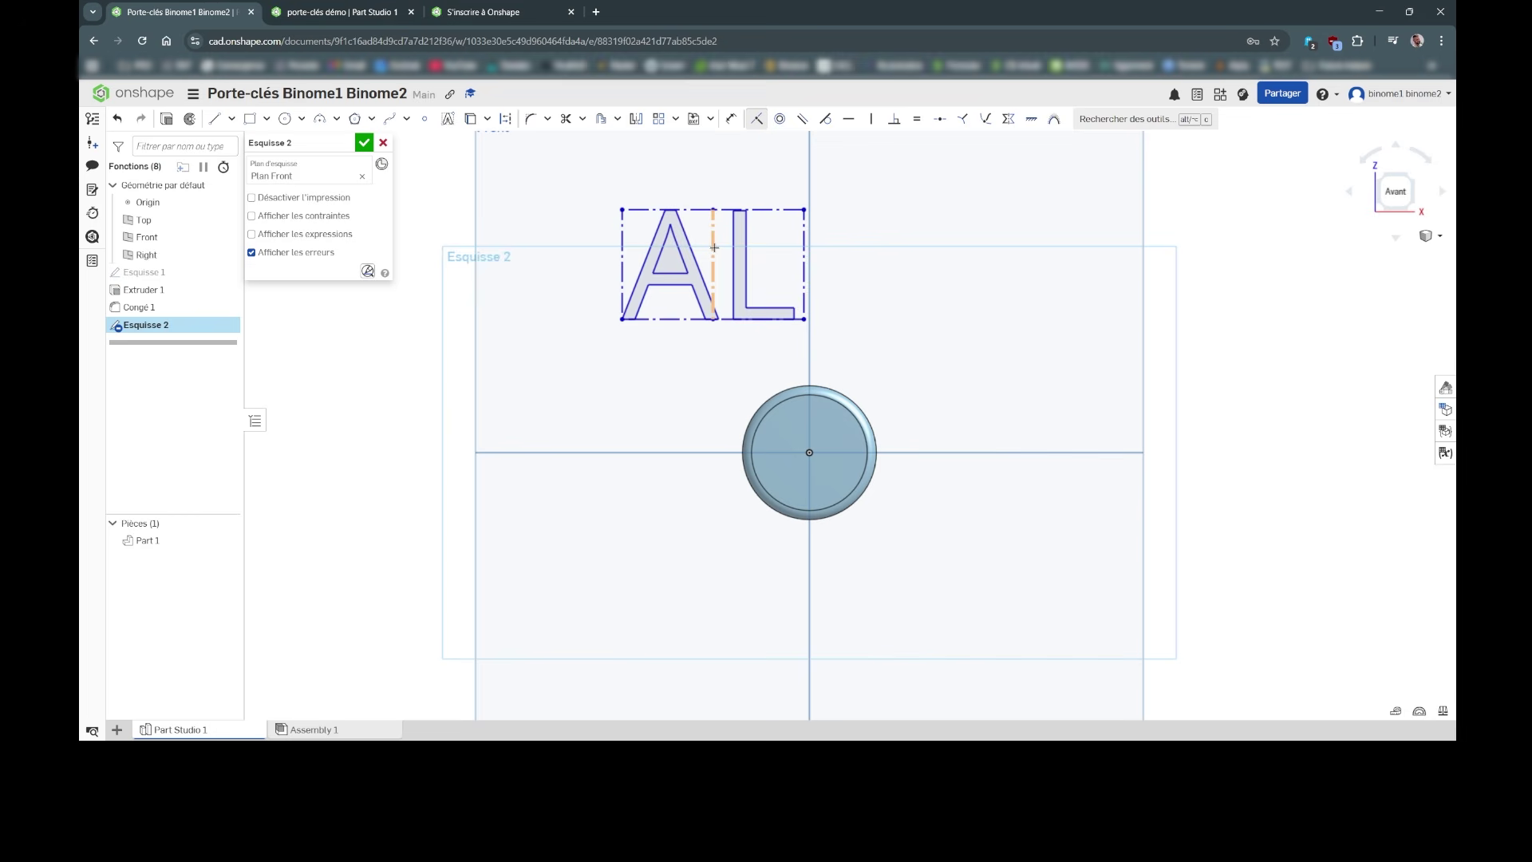
pyautogui.click(715, 247)
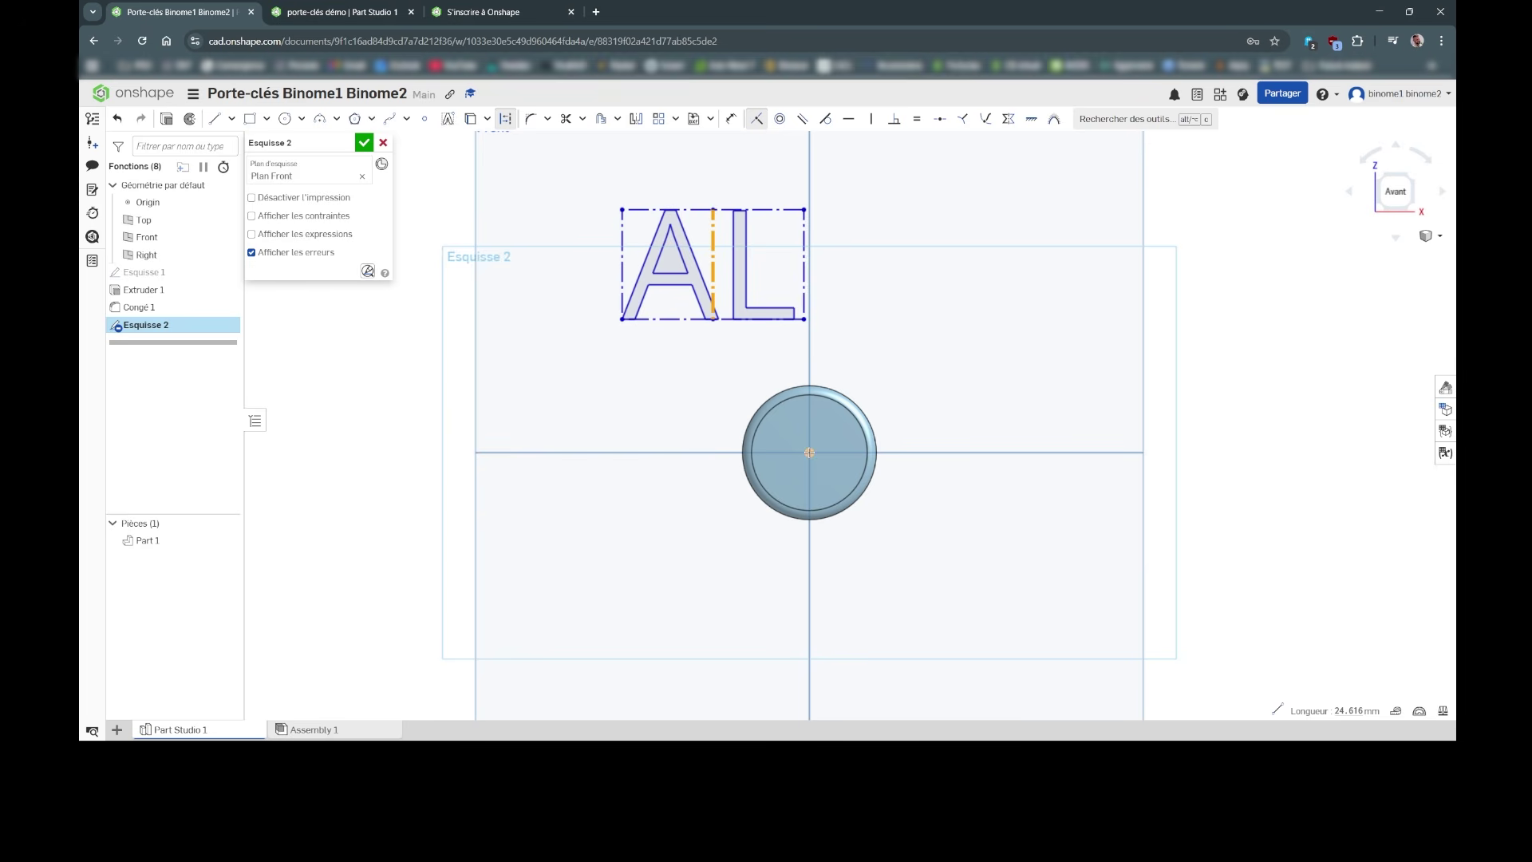
pyautogui.click(809, 453)
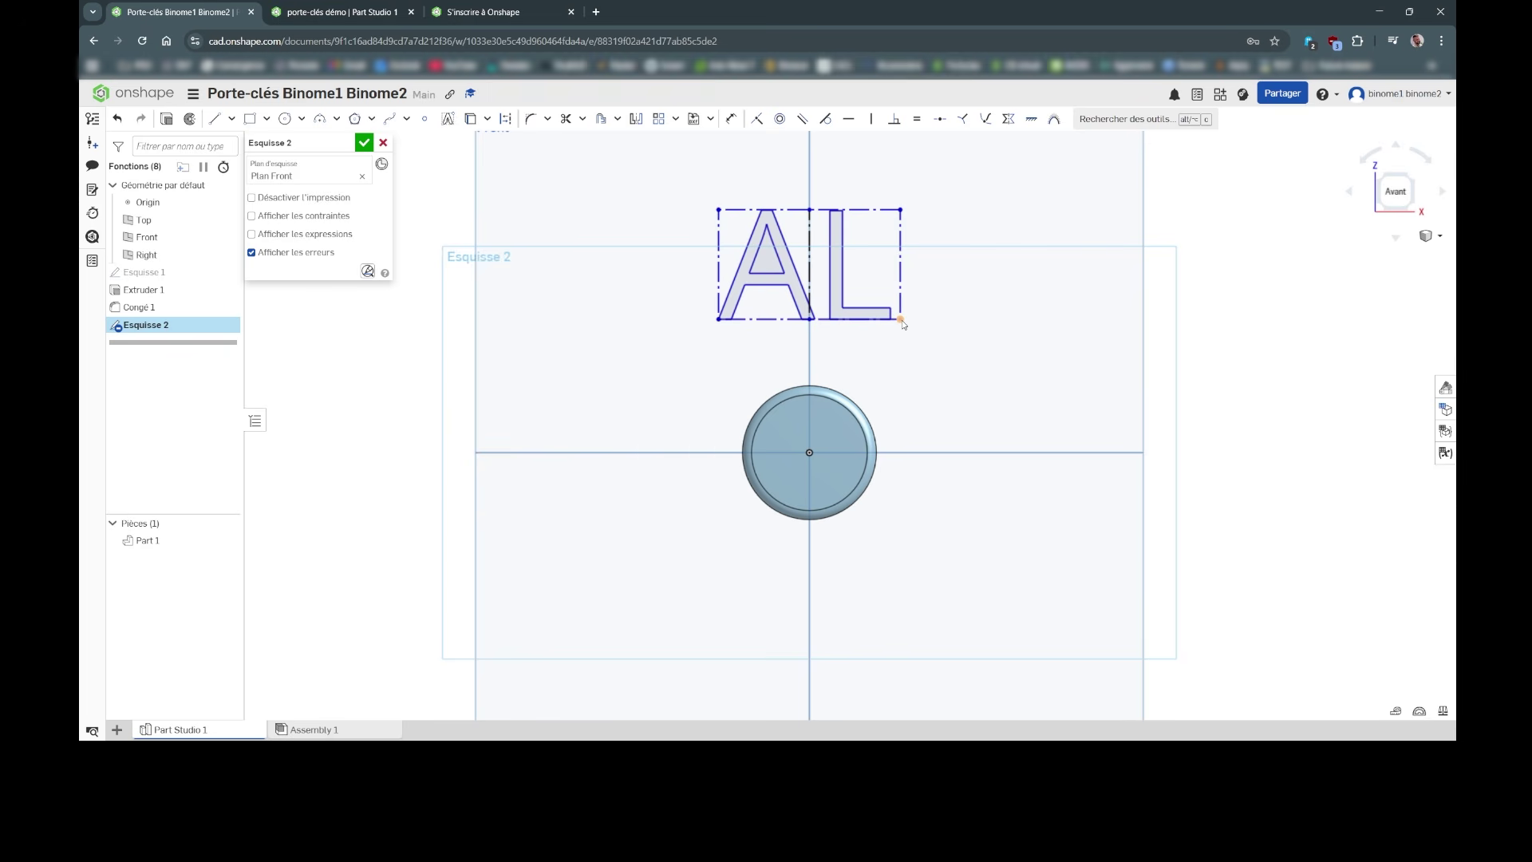
# Step: Shrink the AL text box to fit inside the disc and close Esquisse 2
pyautogui.moveTo(901, 320)
pyautogui.mouseDown()
pyautogui.moveTo(847, 432)
pyautogui.moveTo(839, 465)
pyautogui.moveTo(874, 483)
pyautogui.moveTo(856, 483)
pyautogui.mouseUp()
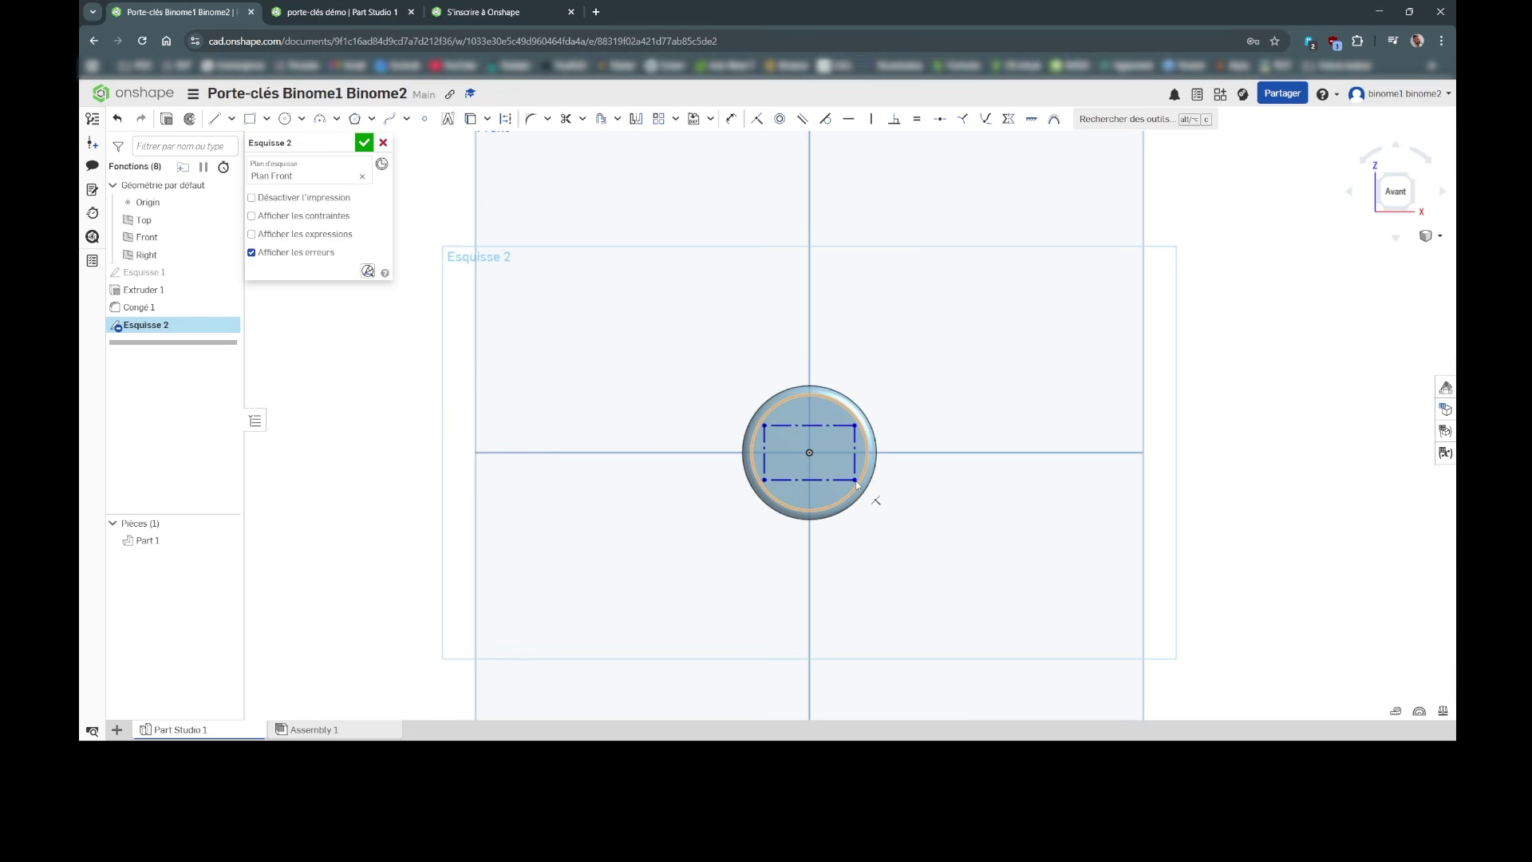
pyautogui.moveTo(856, 483); pyautogui.dragTo(860, 481)
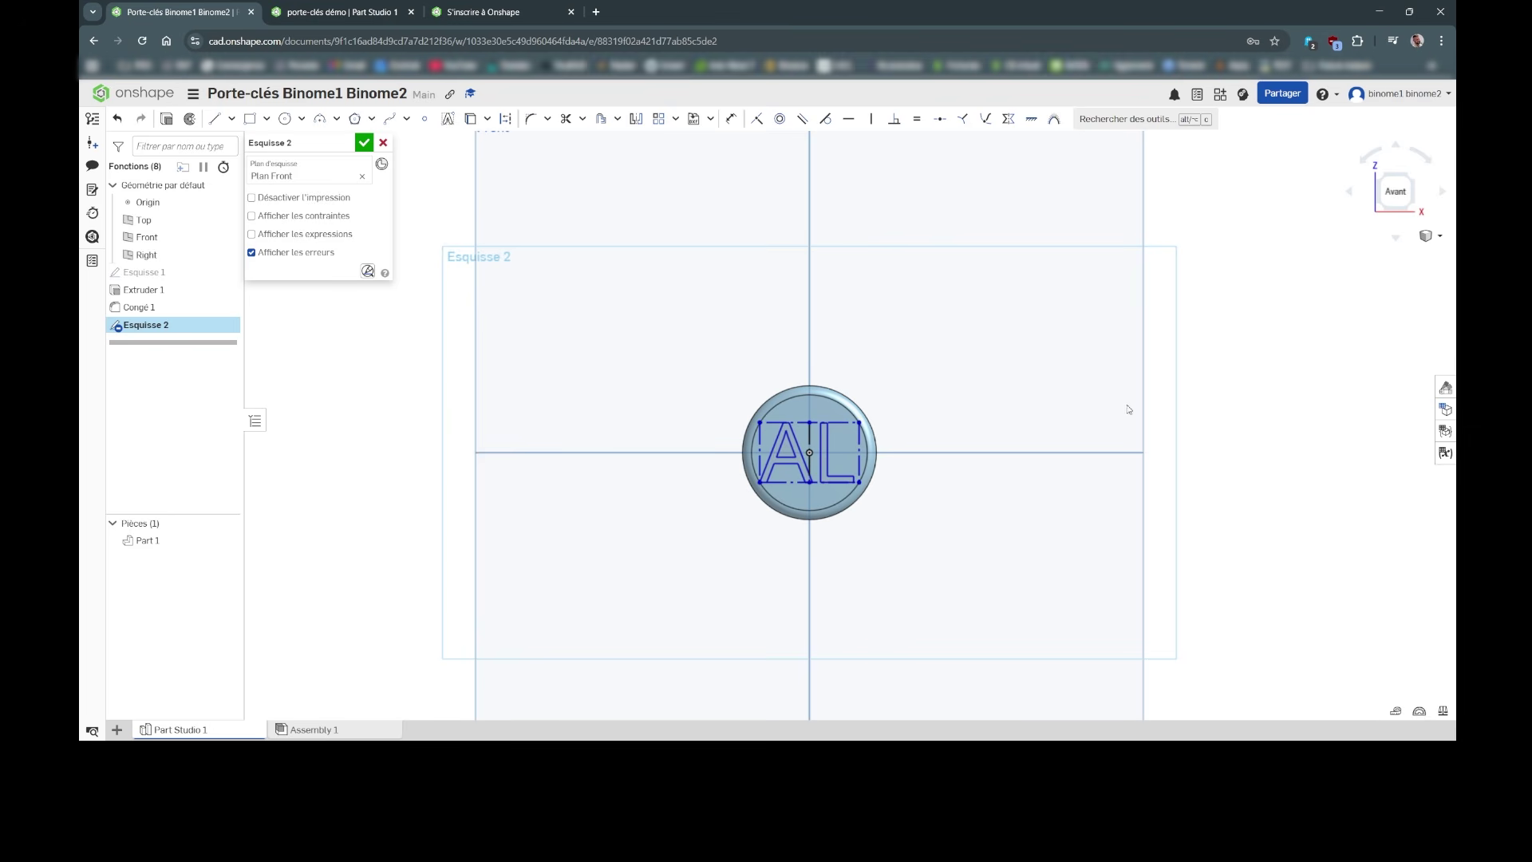
pyautogui.click(364, 142)
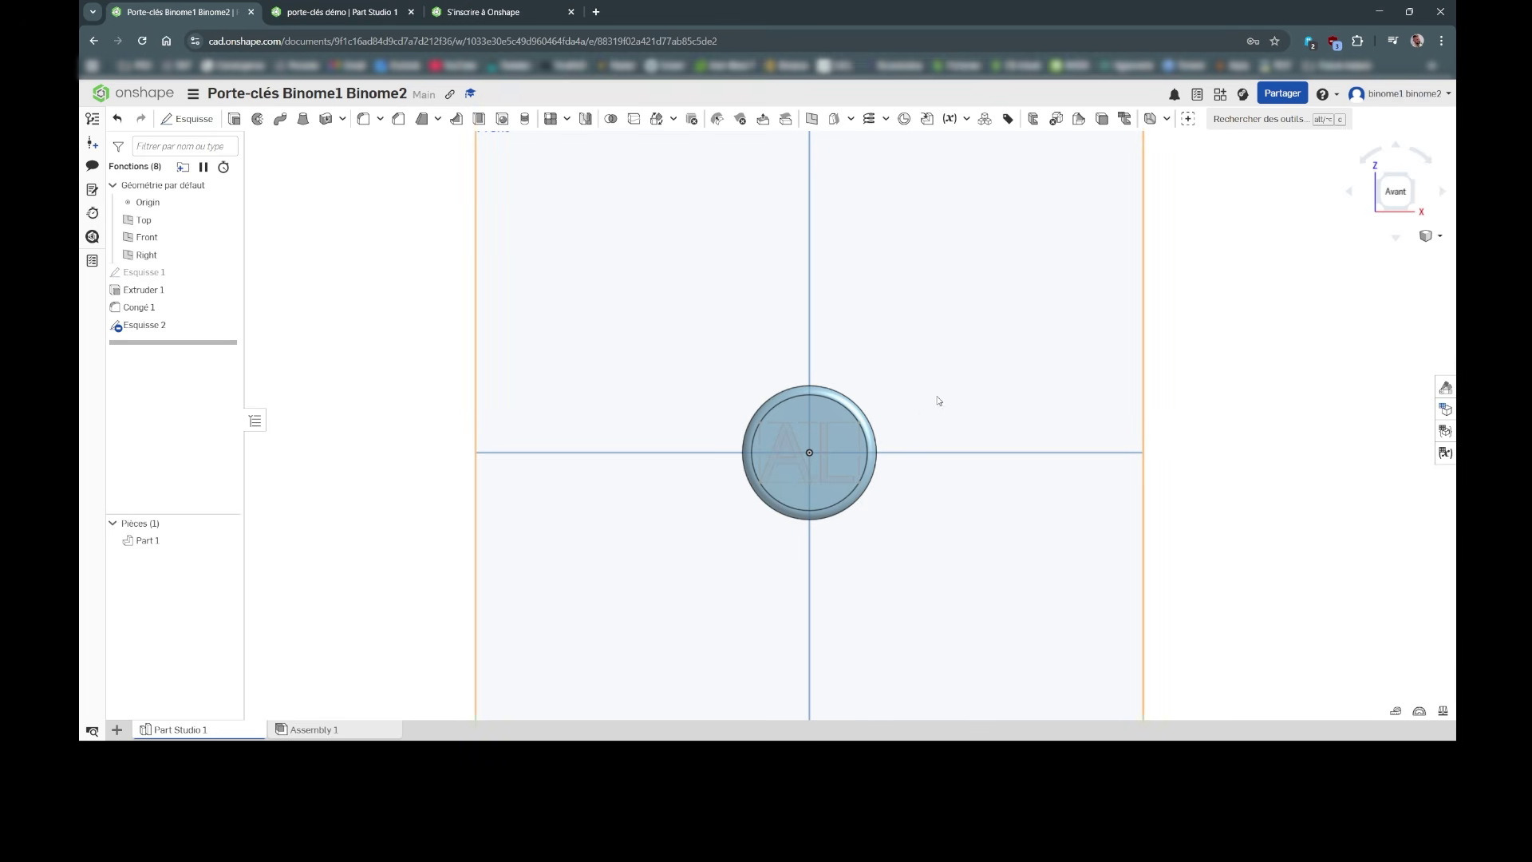
pyautogui.moveTo(924, 397); pyautogui.dragTo(947, 468, button='right')
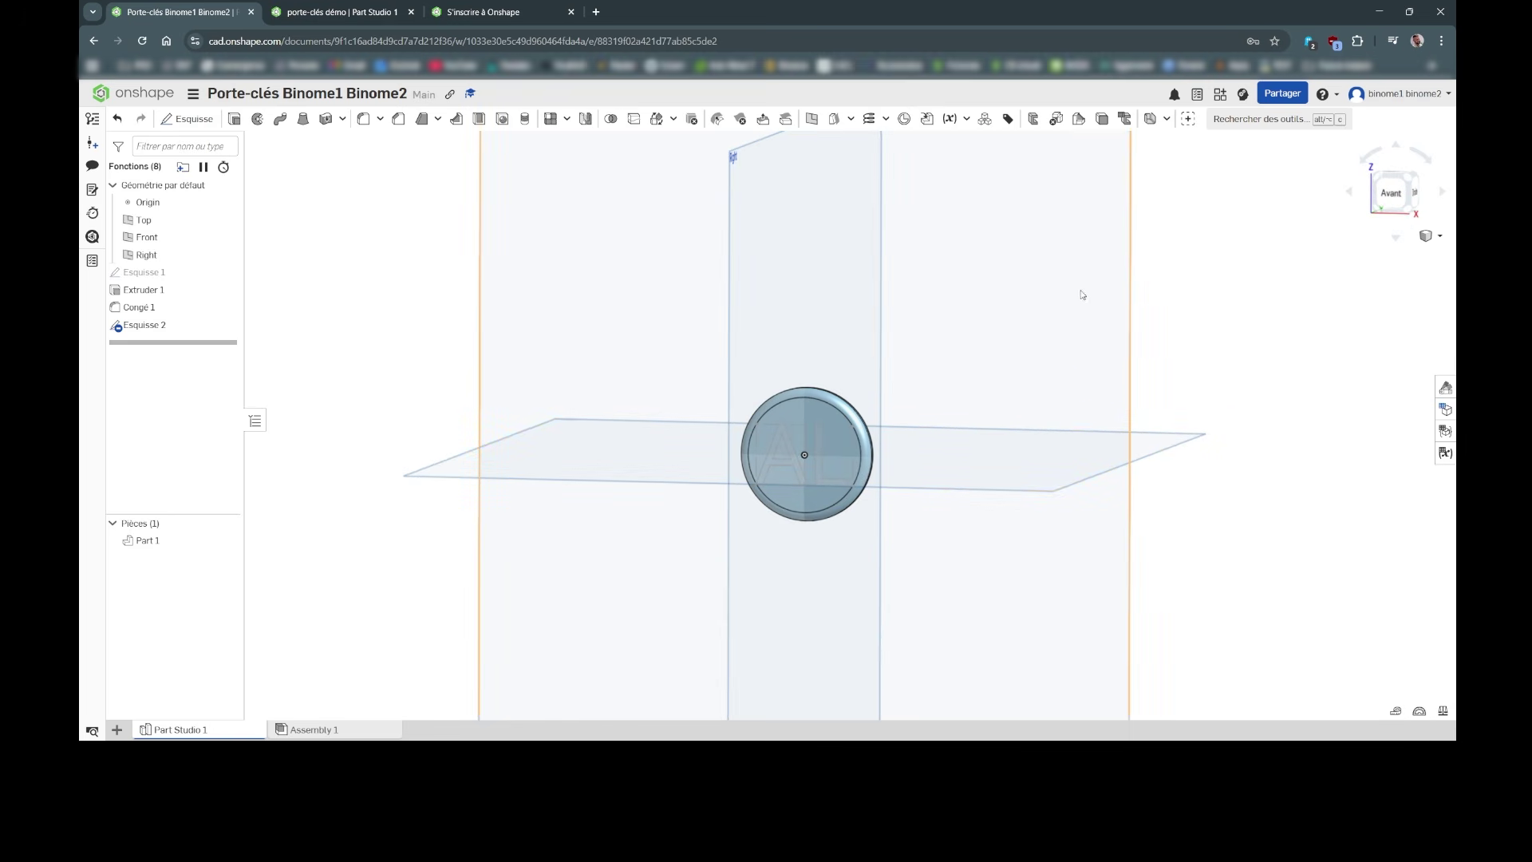
pyautogui.click(1393, 190)
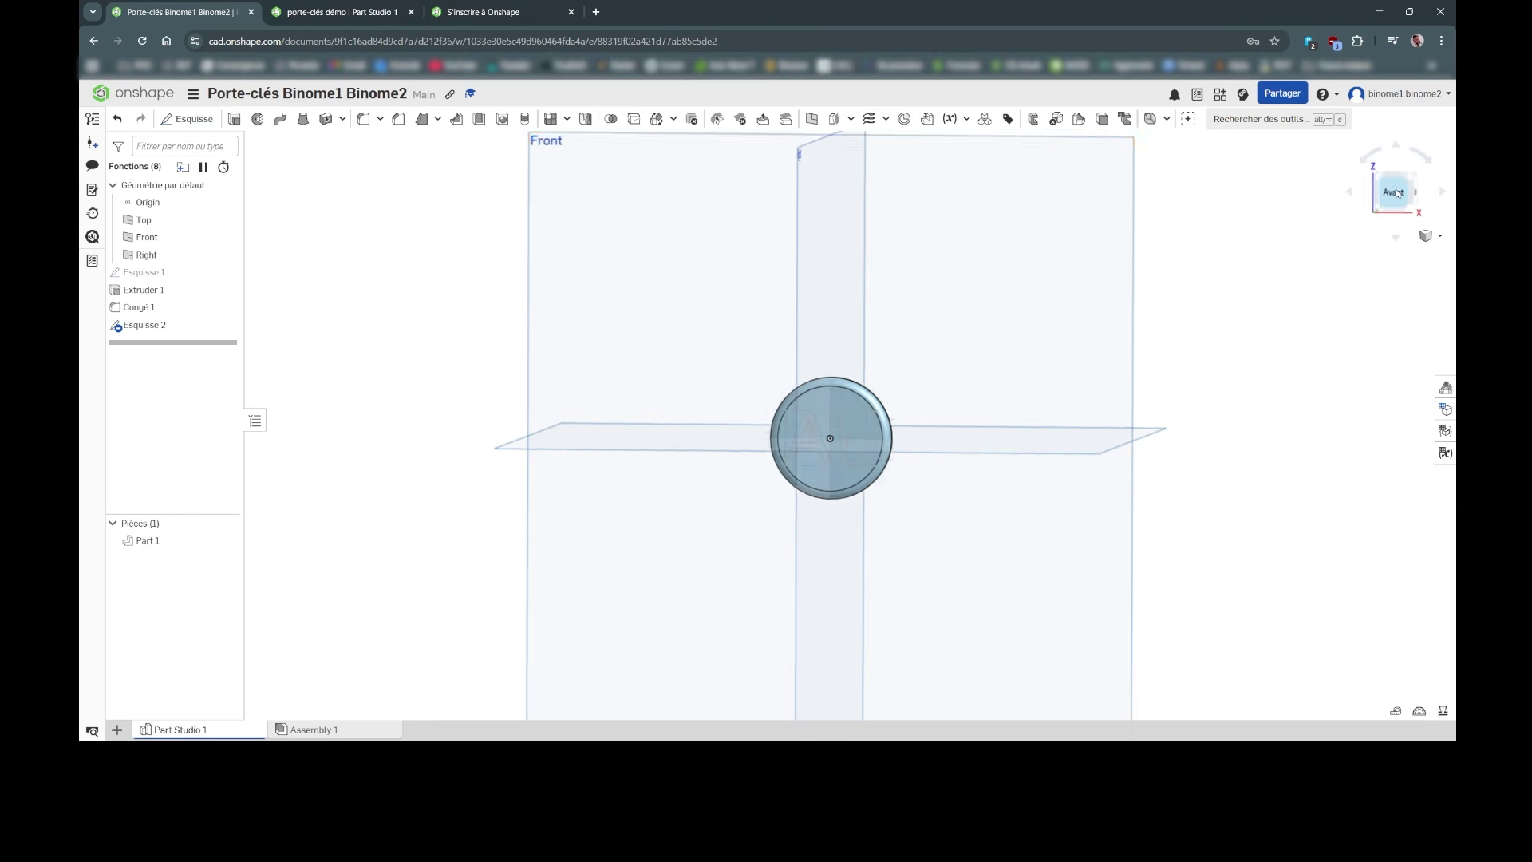
pyautogui.scroll(2, 840, 468)
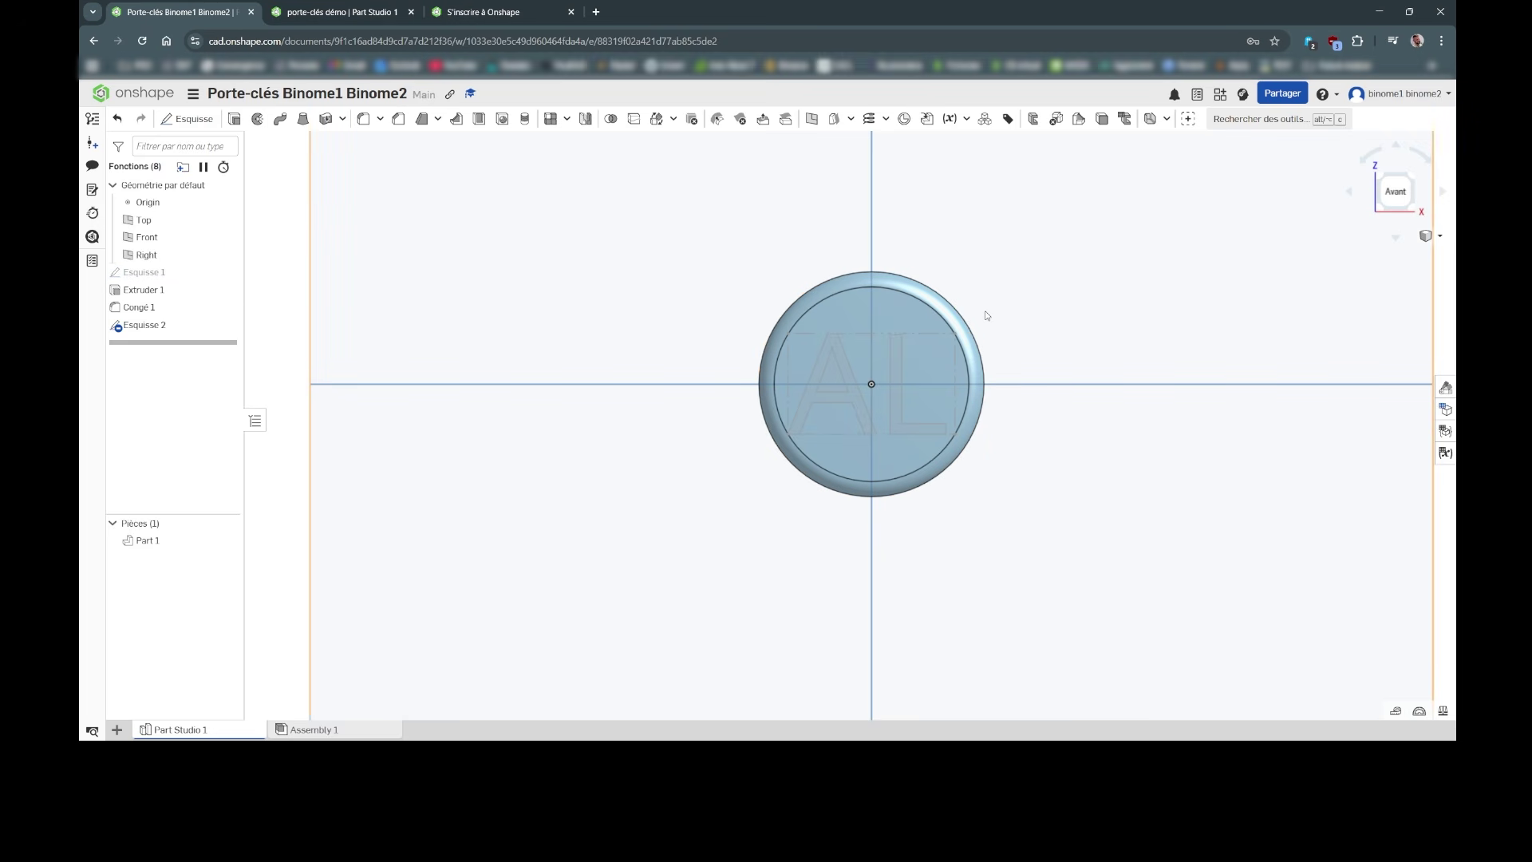
# Step: Change Esquisse 1's Ø30 diameter dimension to 50 mm and close the sketch
pyautogui.doubleClick(154, 276)
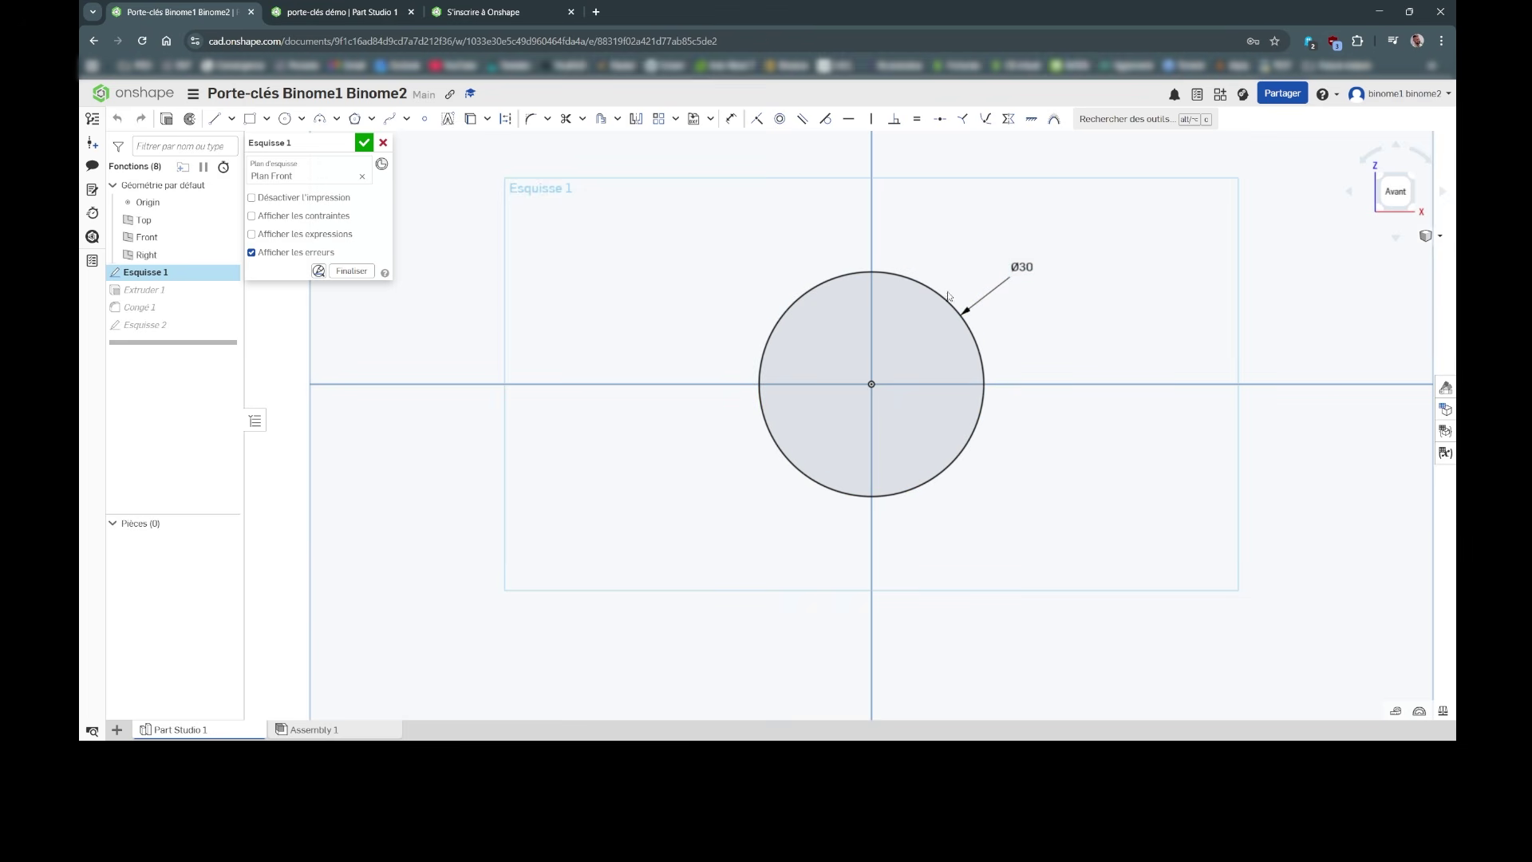
pyautogui.click(1022, 267)
pyautogui.doubleClick(1023, 267)
pyautogui.write('50')
pyautogui.press('Return')
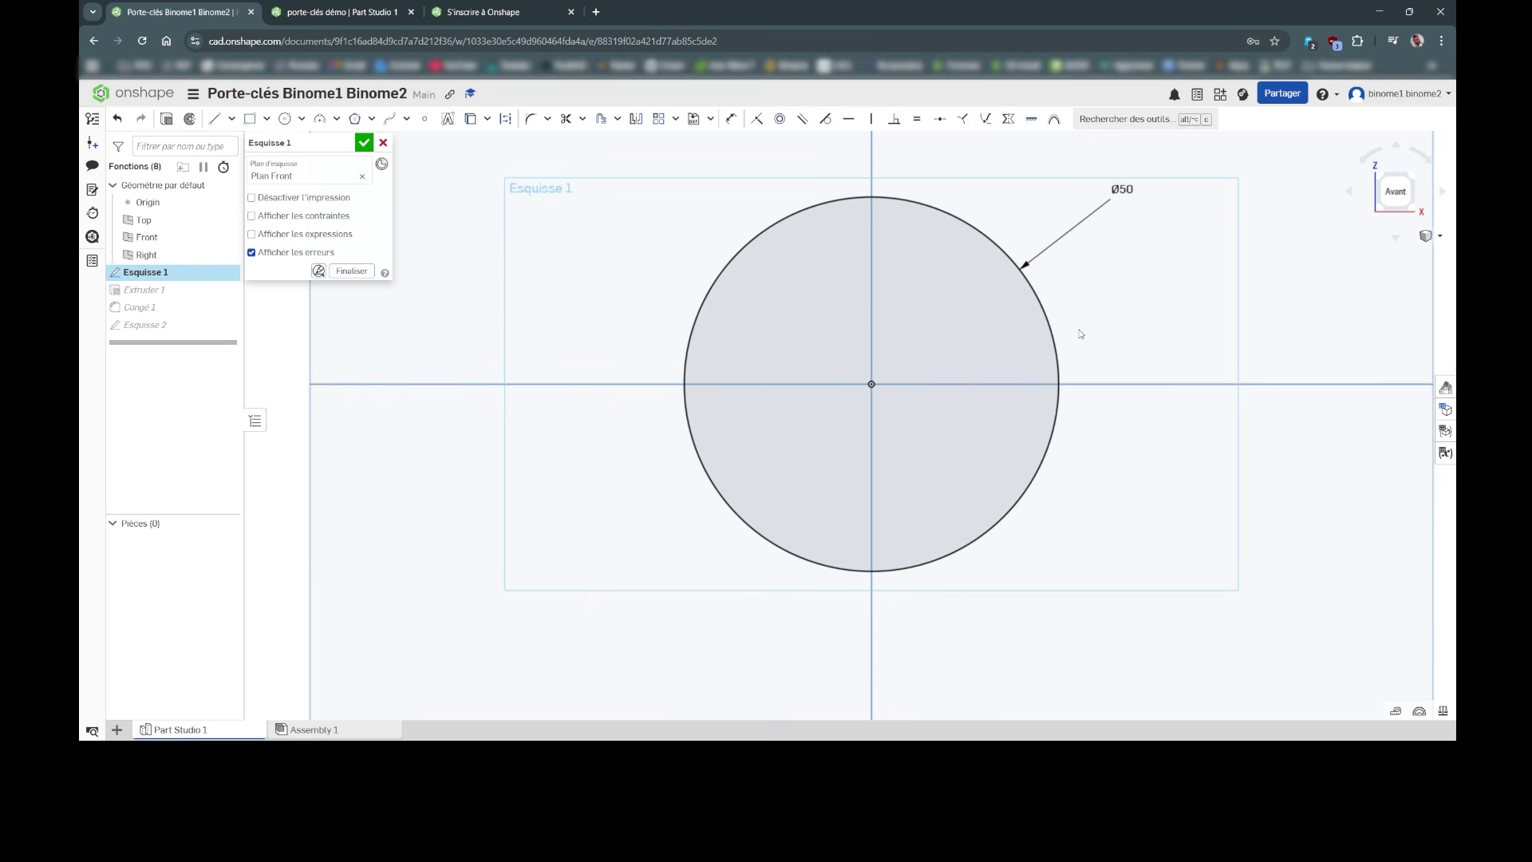
pyautogui.click(363, 143)
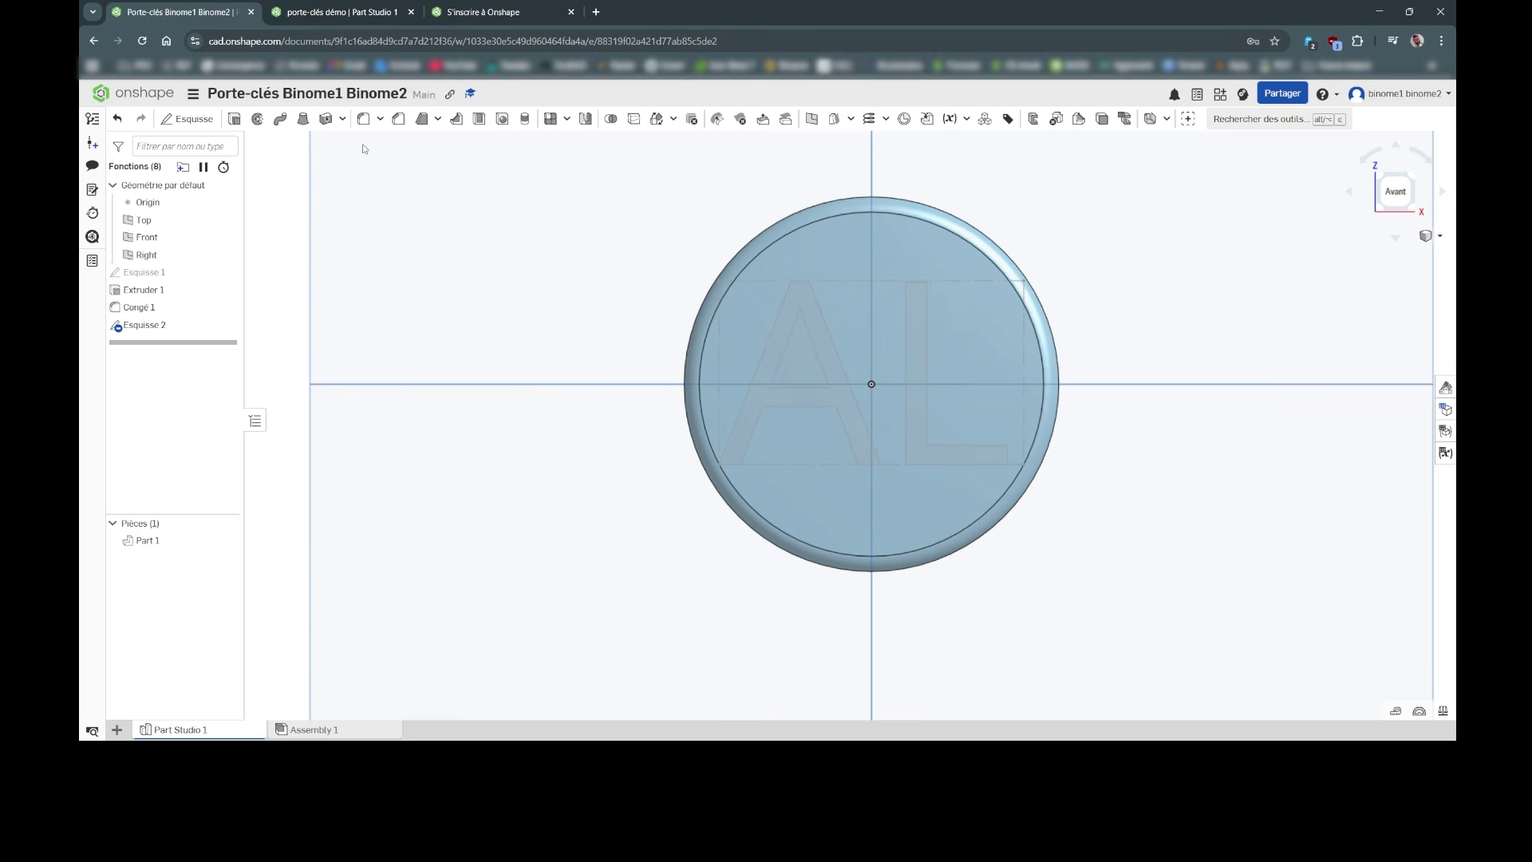
pyautogui.hotkey('shift', '7')
pyautogui.hotkey('shift', '1')
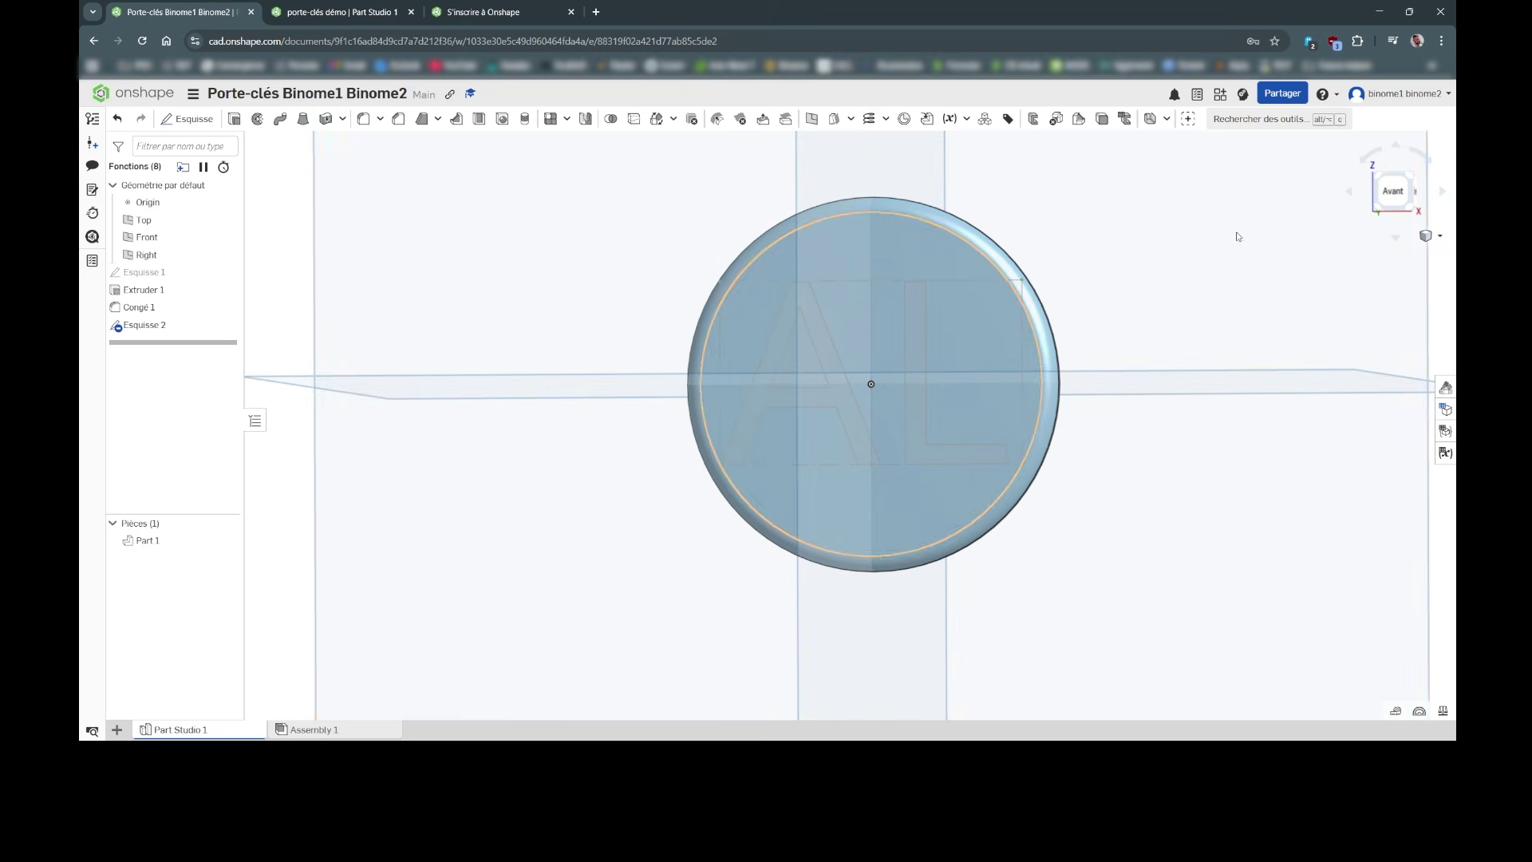
pyautogui.press('f')
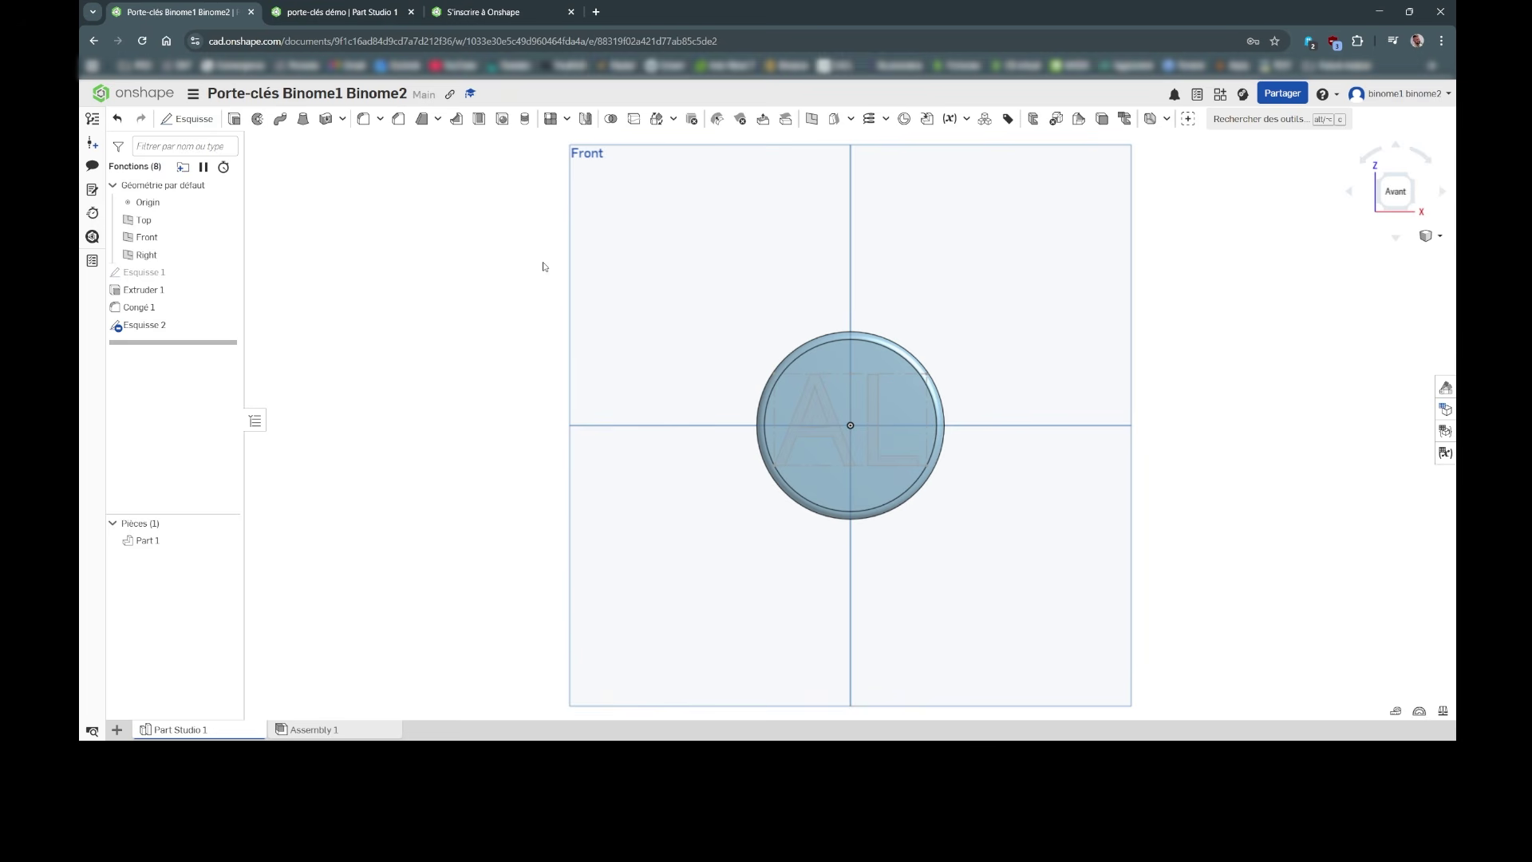
# Step: Start Esquisse 3 on the disc's front face and draw a small circle near its top edge
pyautogui.click(190, 121)
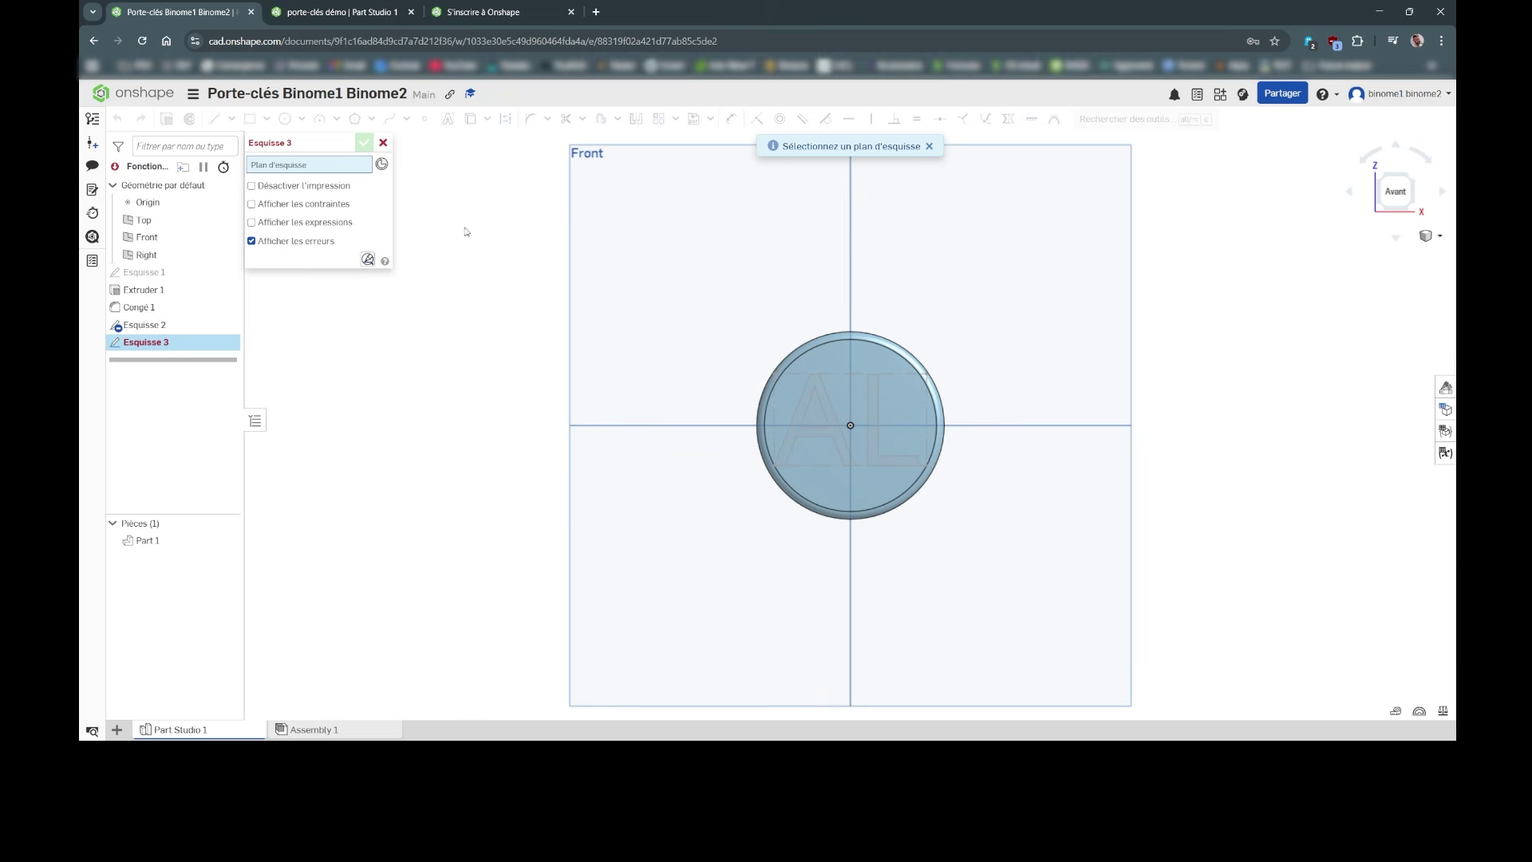
pyautogui.click(837, 359)
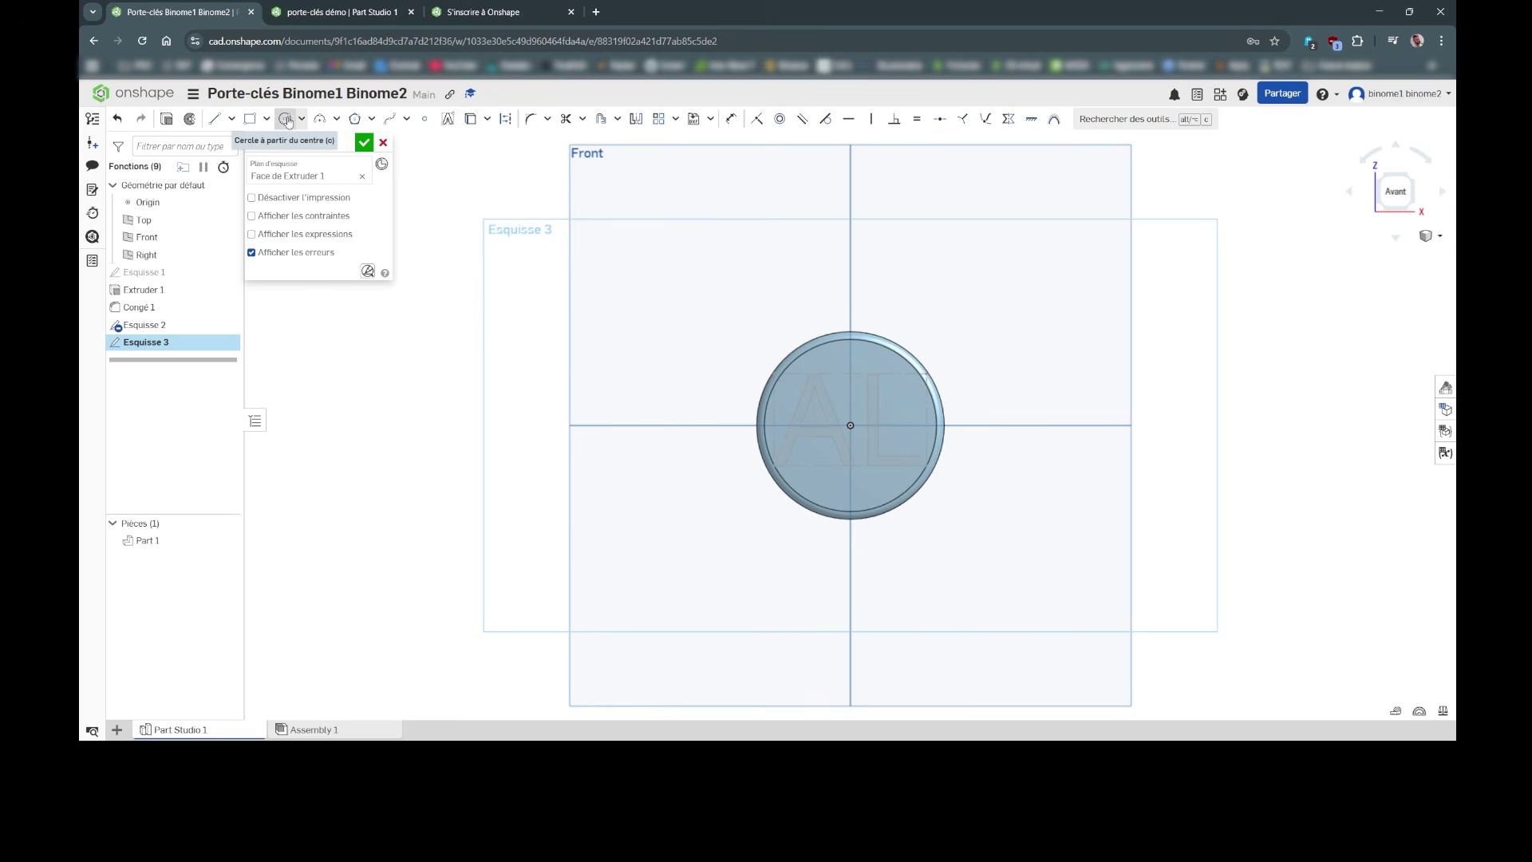
pyautogui.click(285, 119)
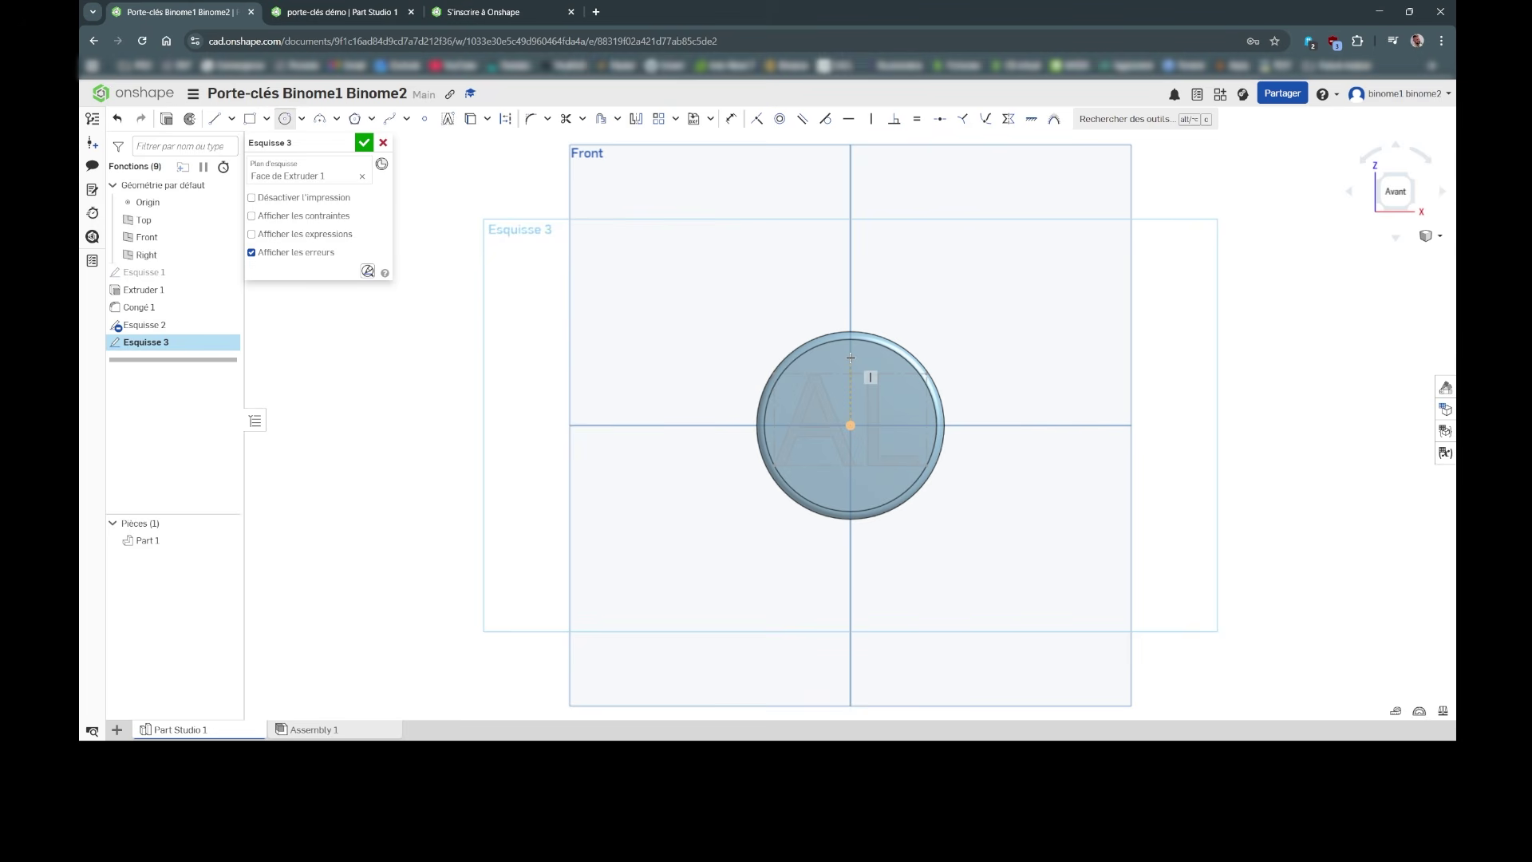
pyautogui.click(851, 356)
pyautogui.click(841, 350)
pyautogui.click(851, 356)
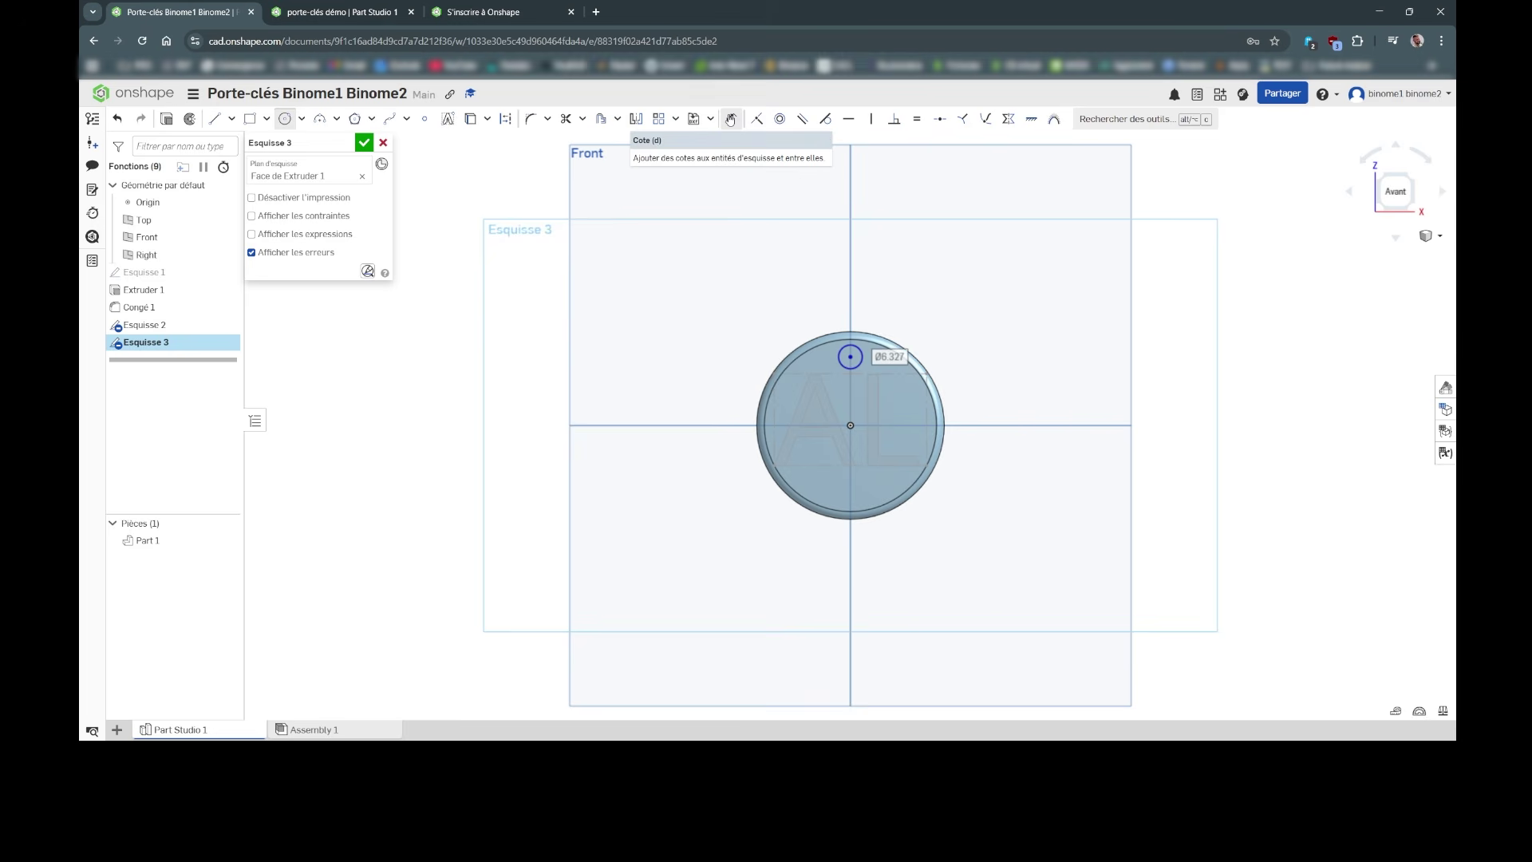
# Step: Dimension the small hole circle to a 4 mm diameter
pyautogui.click(731, 119)
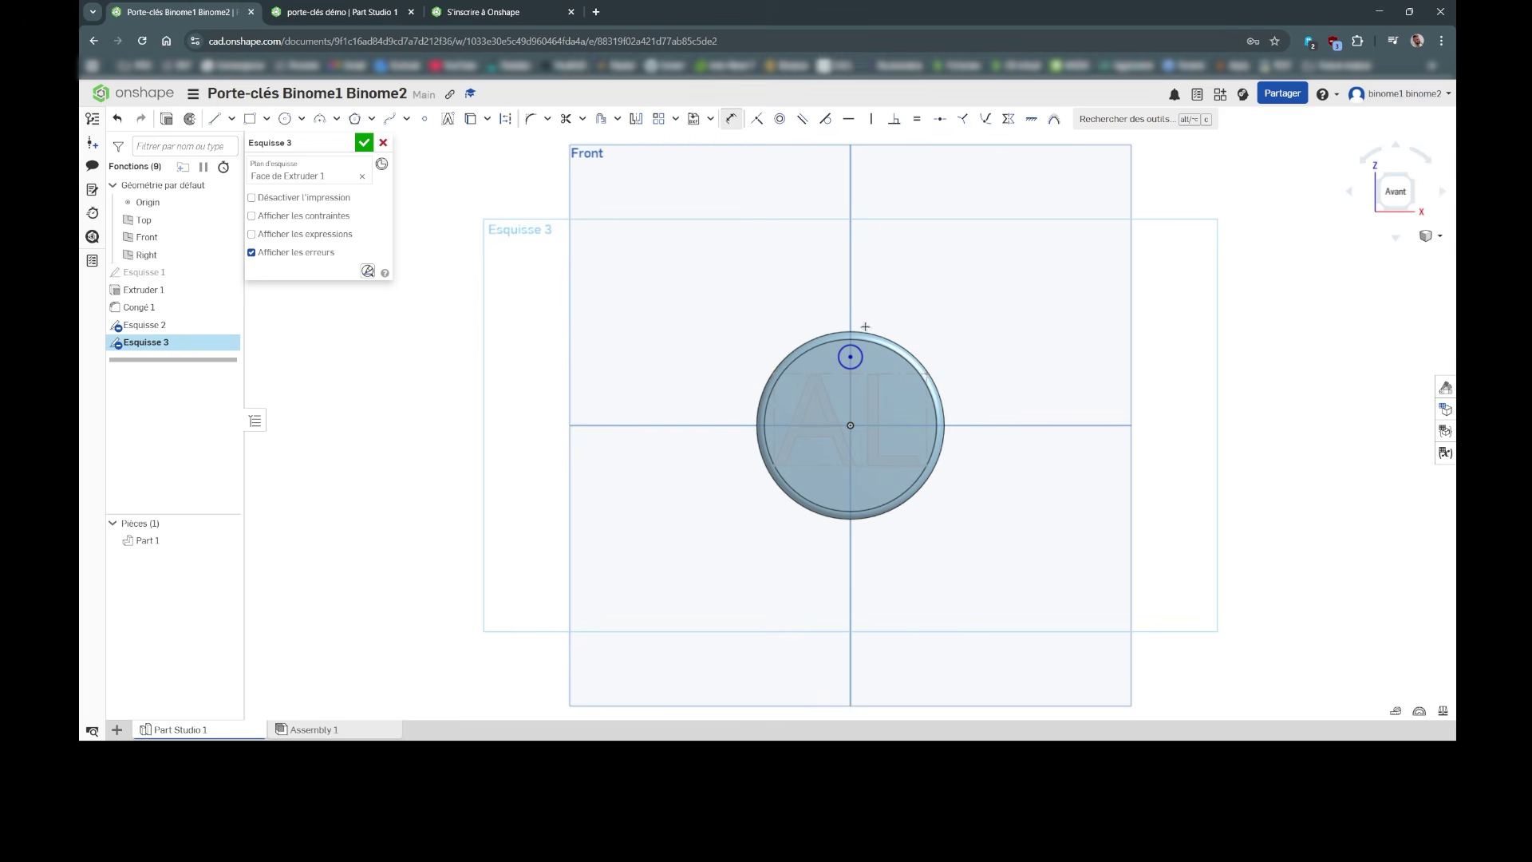
pyautogui.scroll(5, 881, 334)
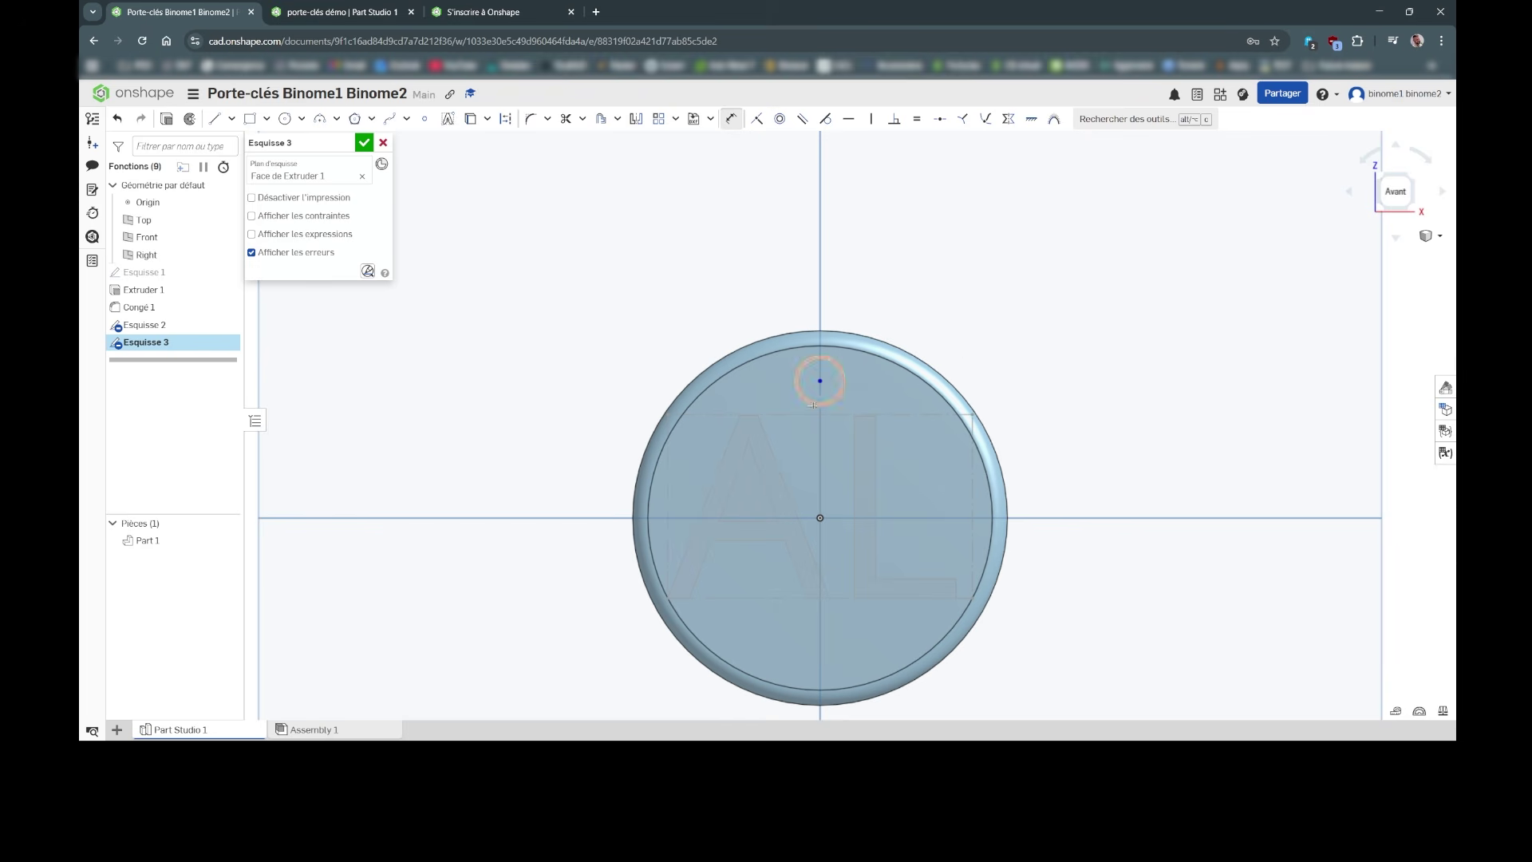
pyautogui.click(801, 364)
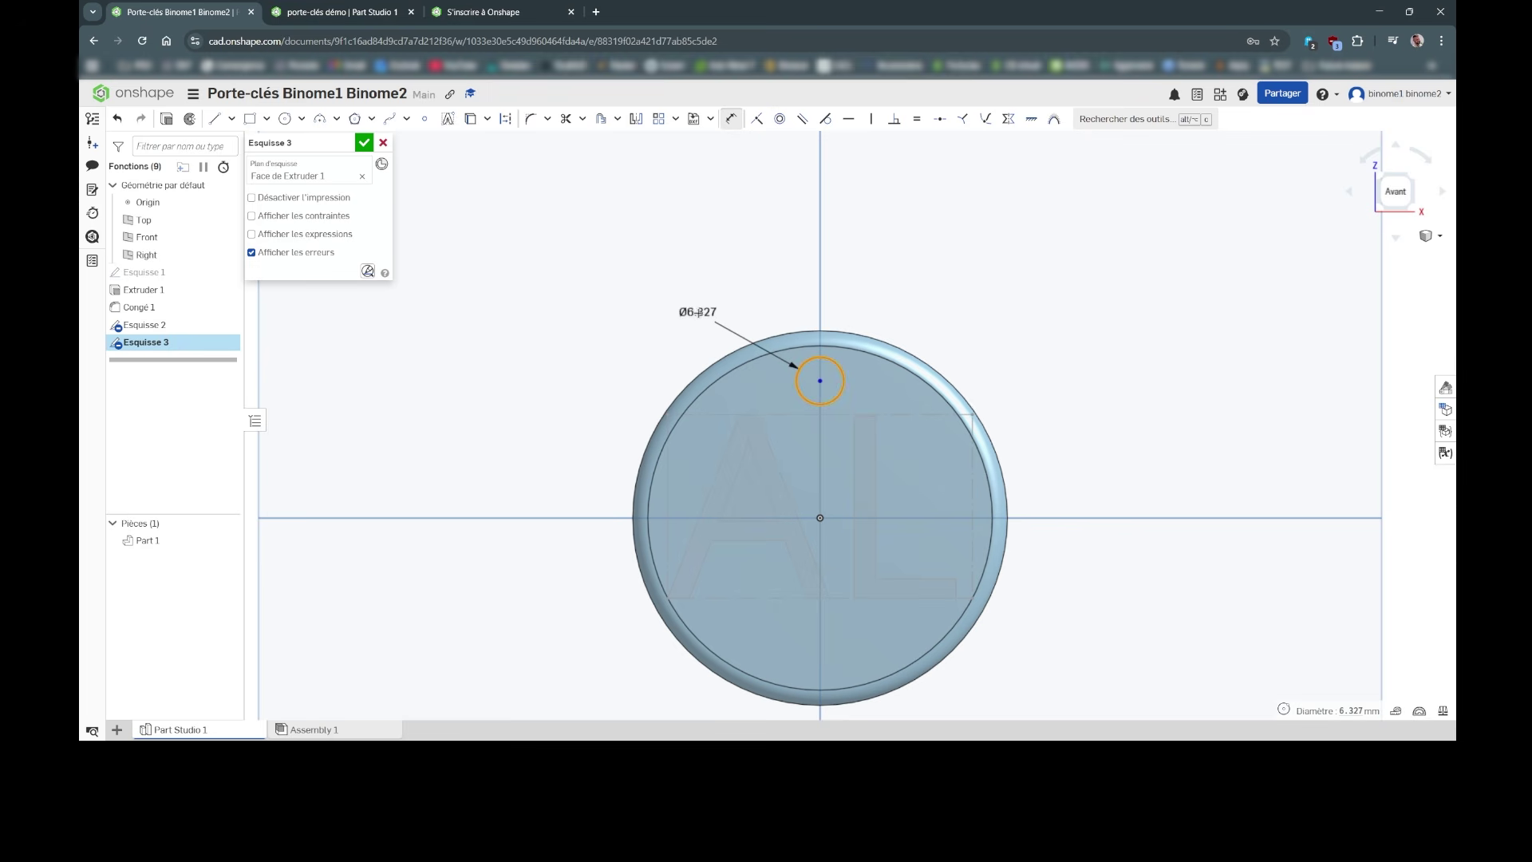
pyautogui.click(699, 313)
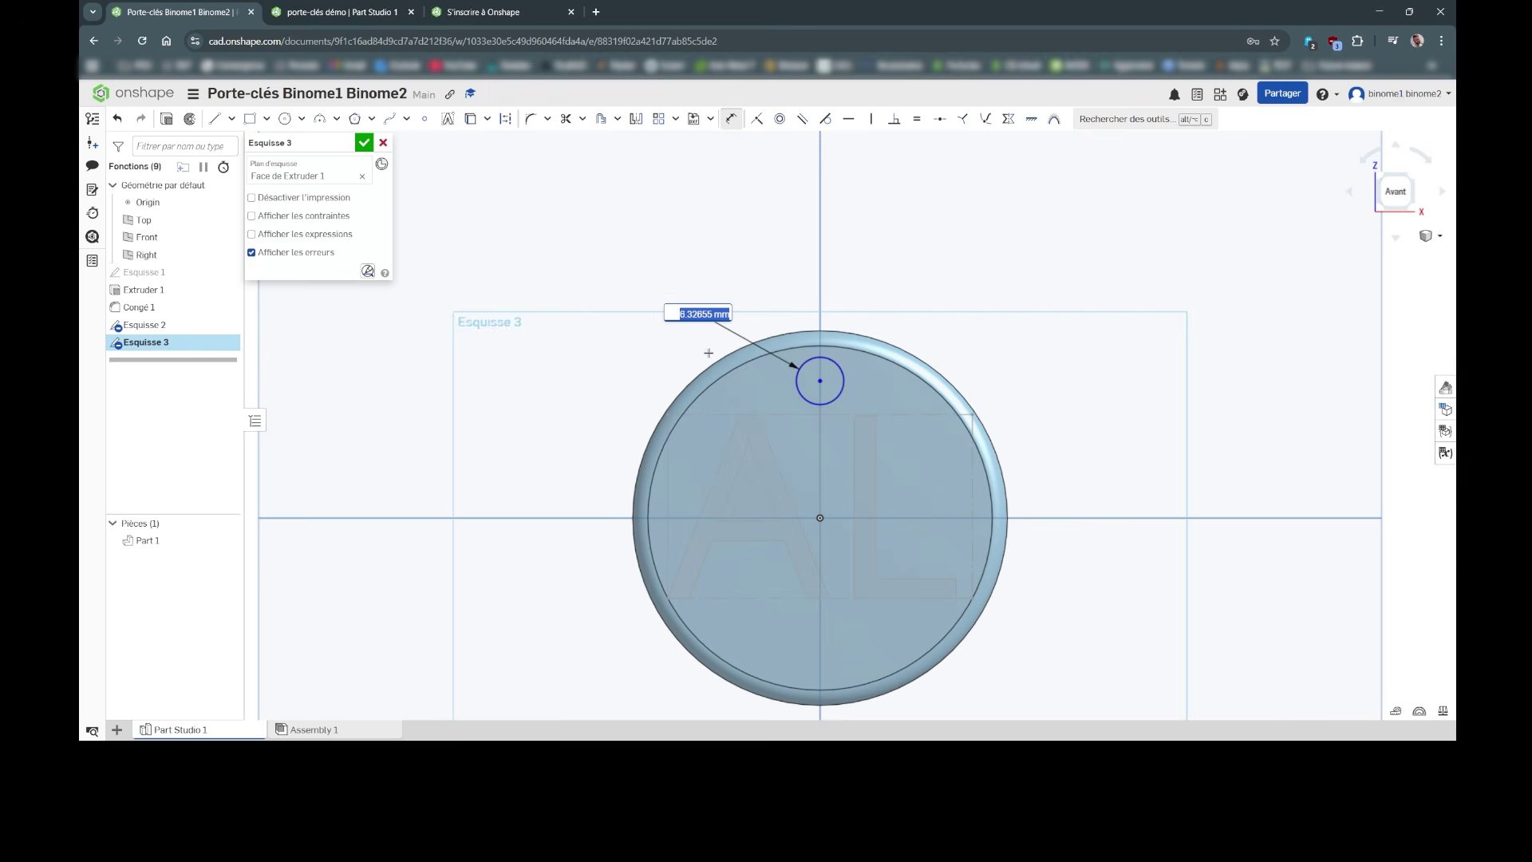
pyautogui.write('4')
pyautogui.press('Return')
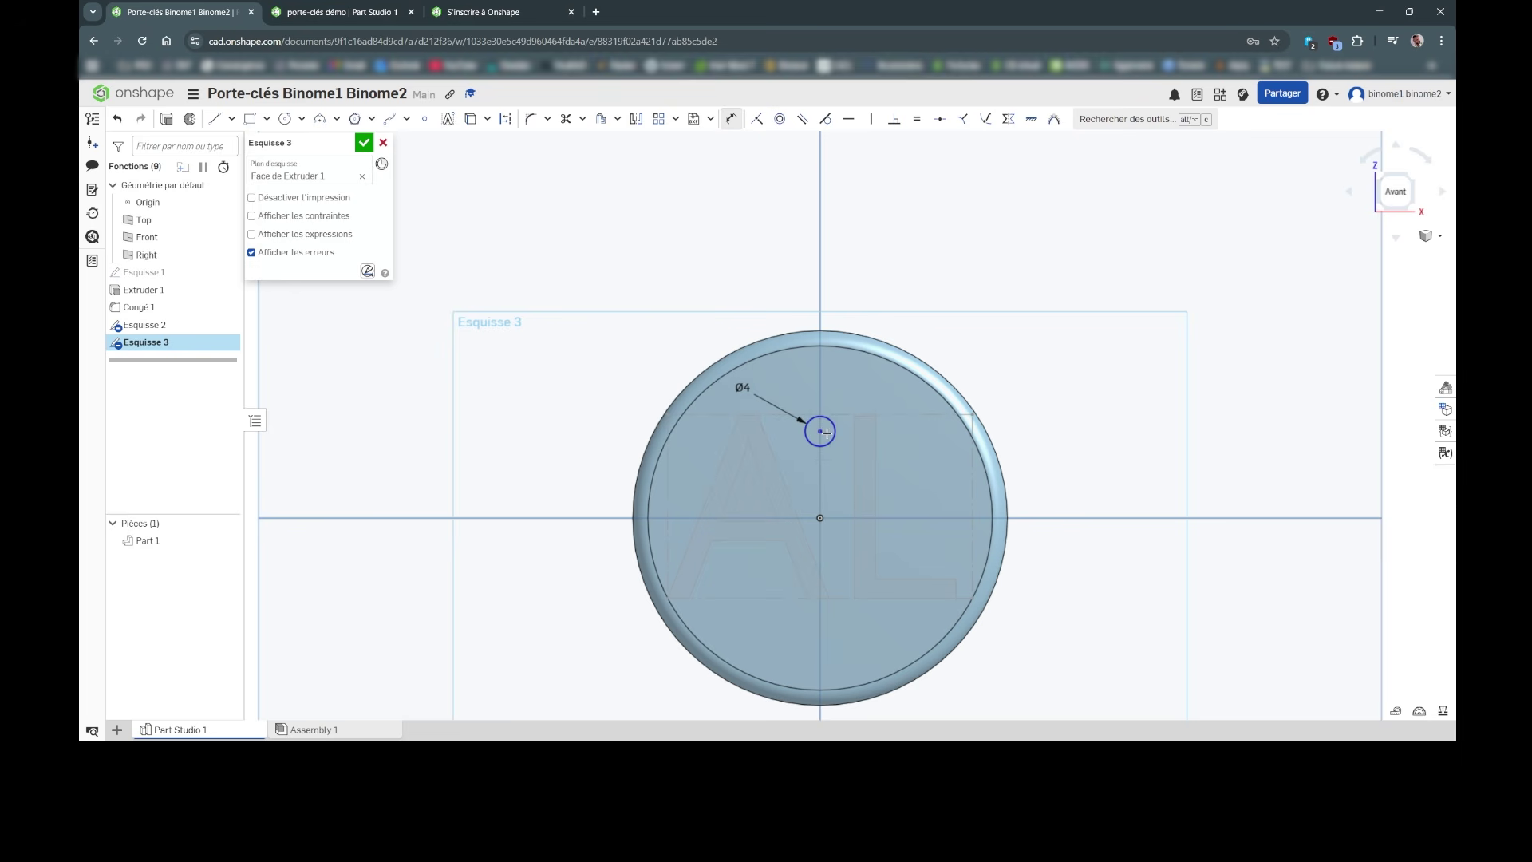
# Step: Begin a distance dimension between the hole circle and the origin
pyautogui.click(731, 121)
pyautogui.scroll(2, 820, 431)
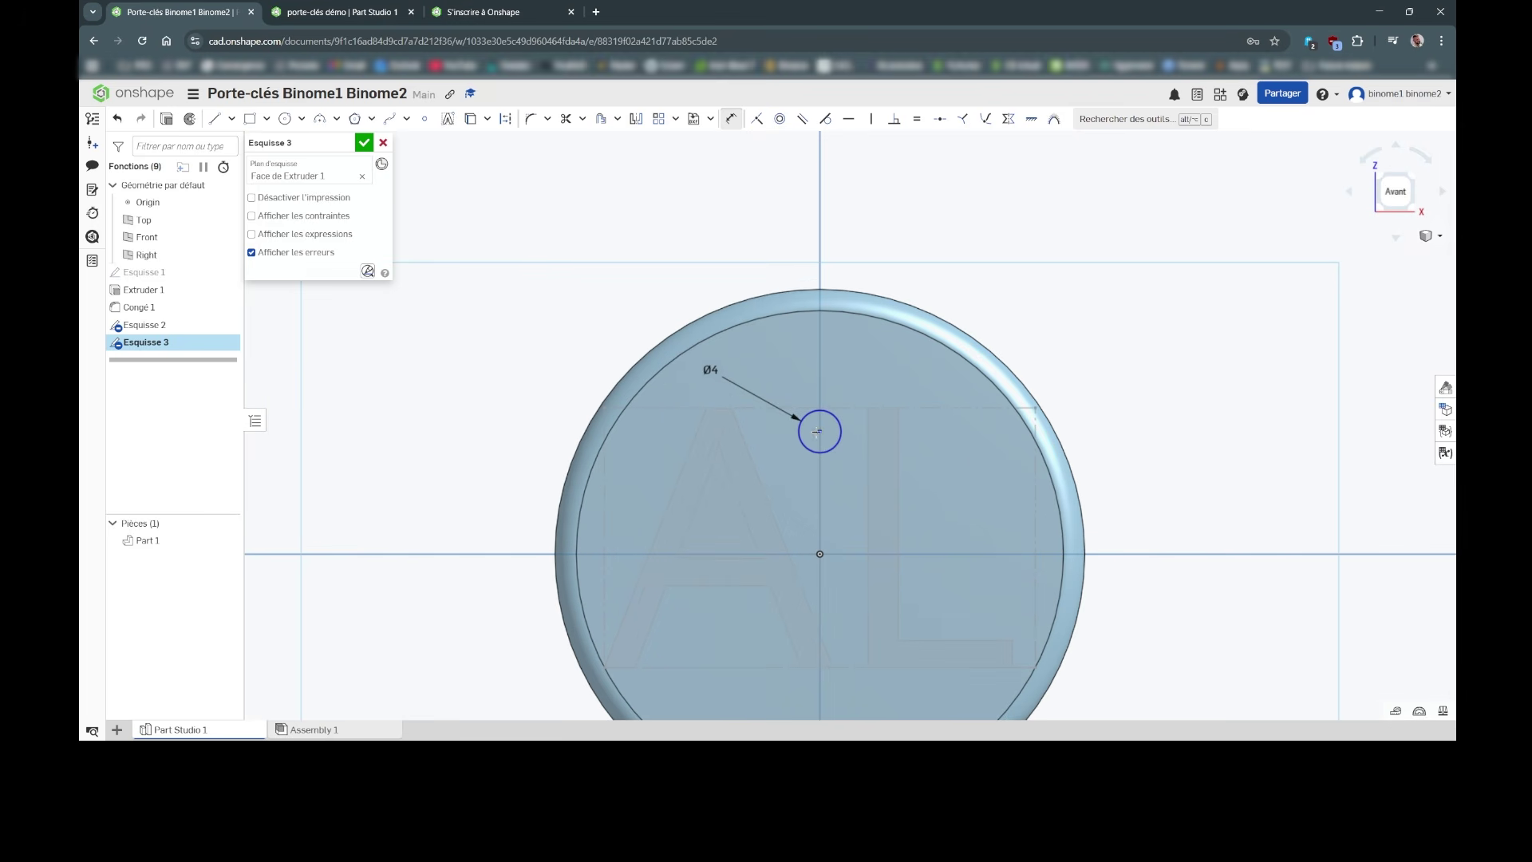
pyautogui.press('q')
# Step: Set the hole centre 20 mm above the origin and close Esquisse 3
pyautogui.click(821, 555)
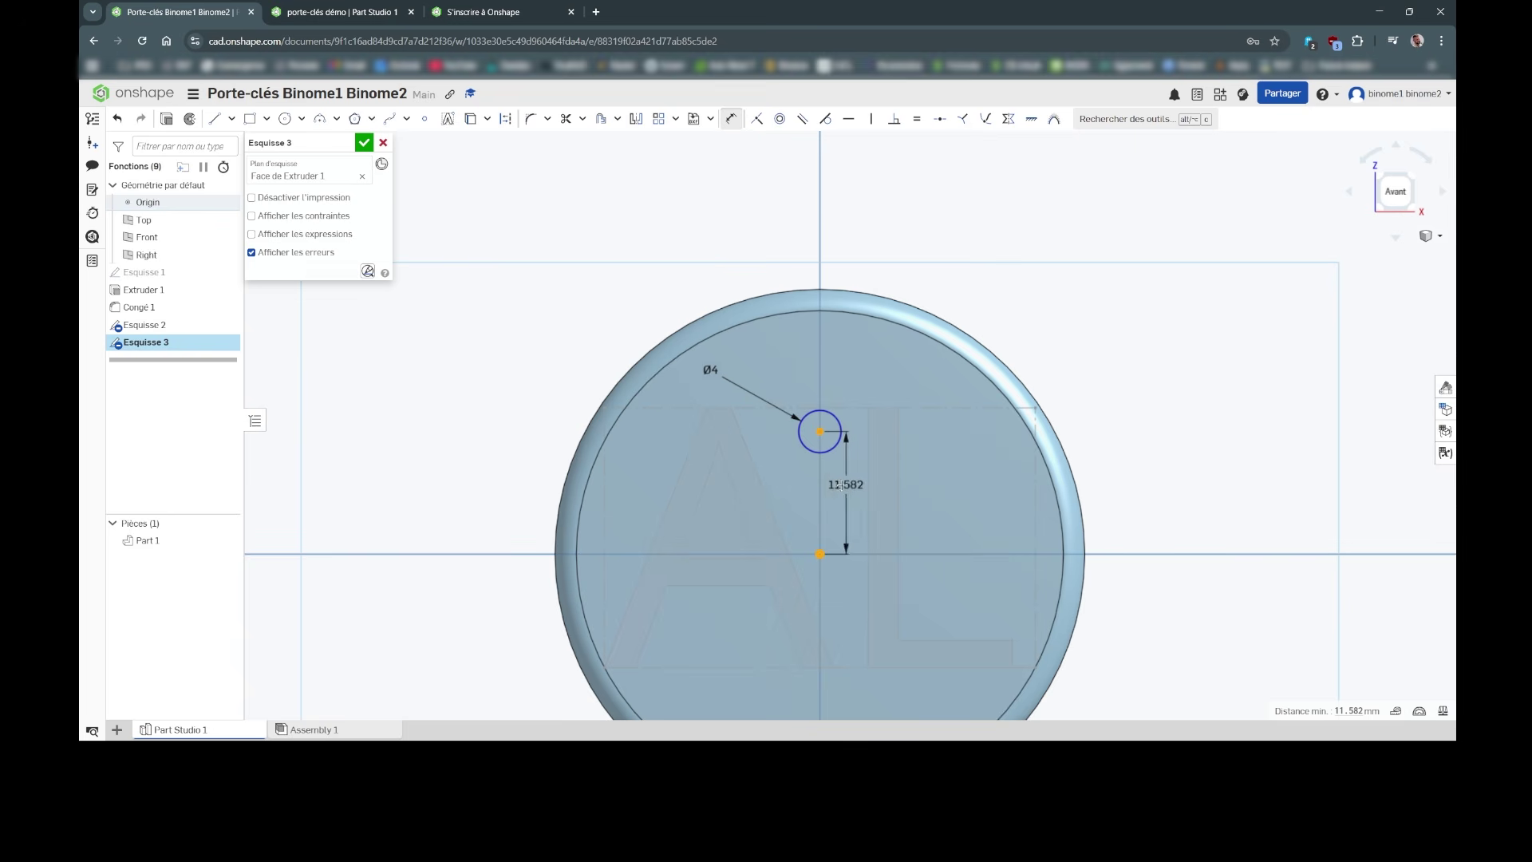
pyautogui.click(1127, 478)
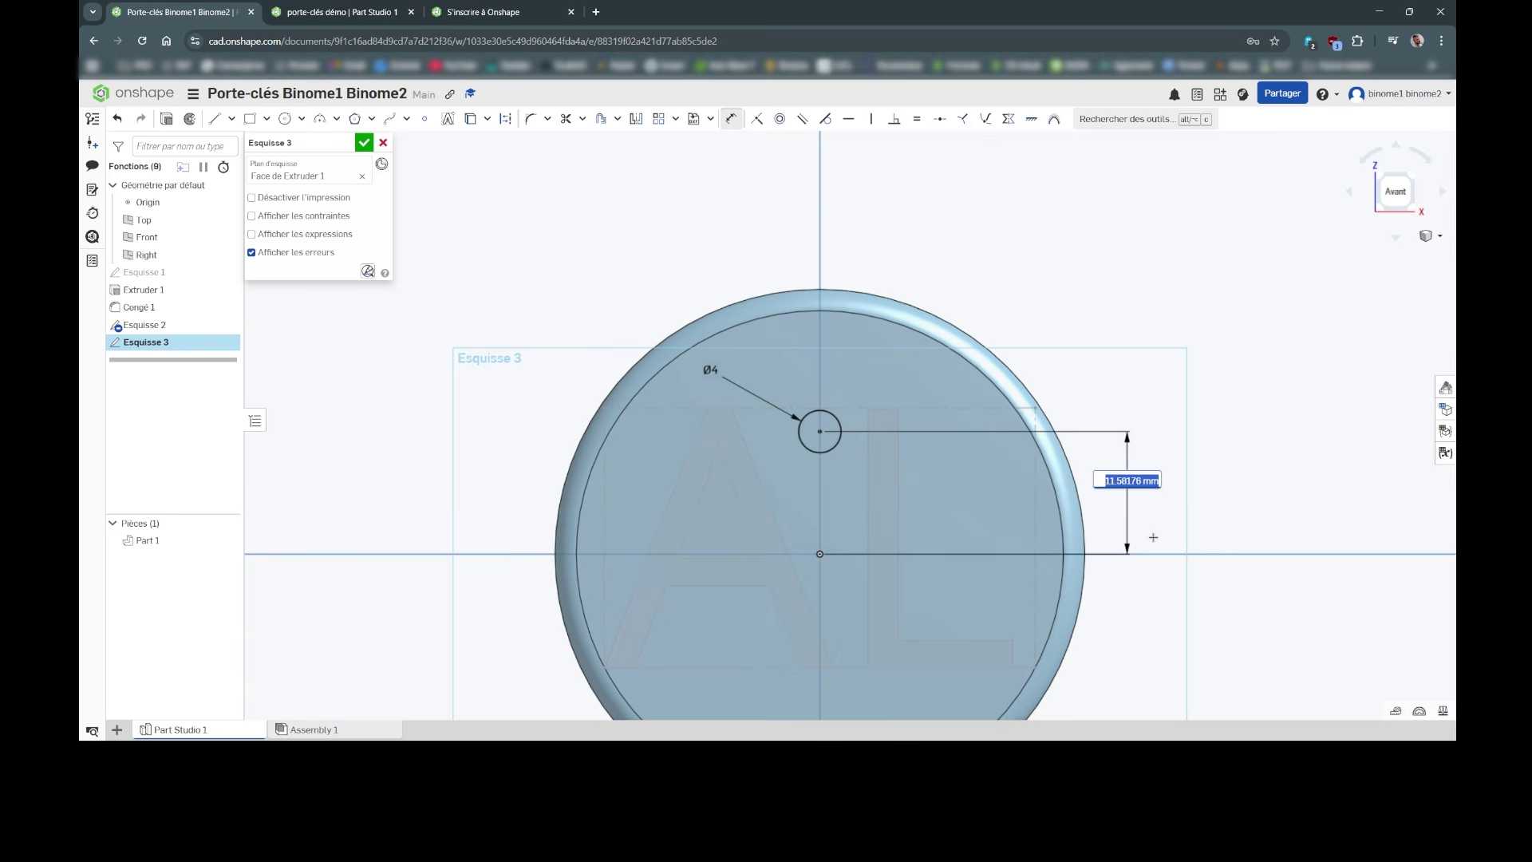
pyautogui.write('40')
pyautogui.press('Return')
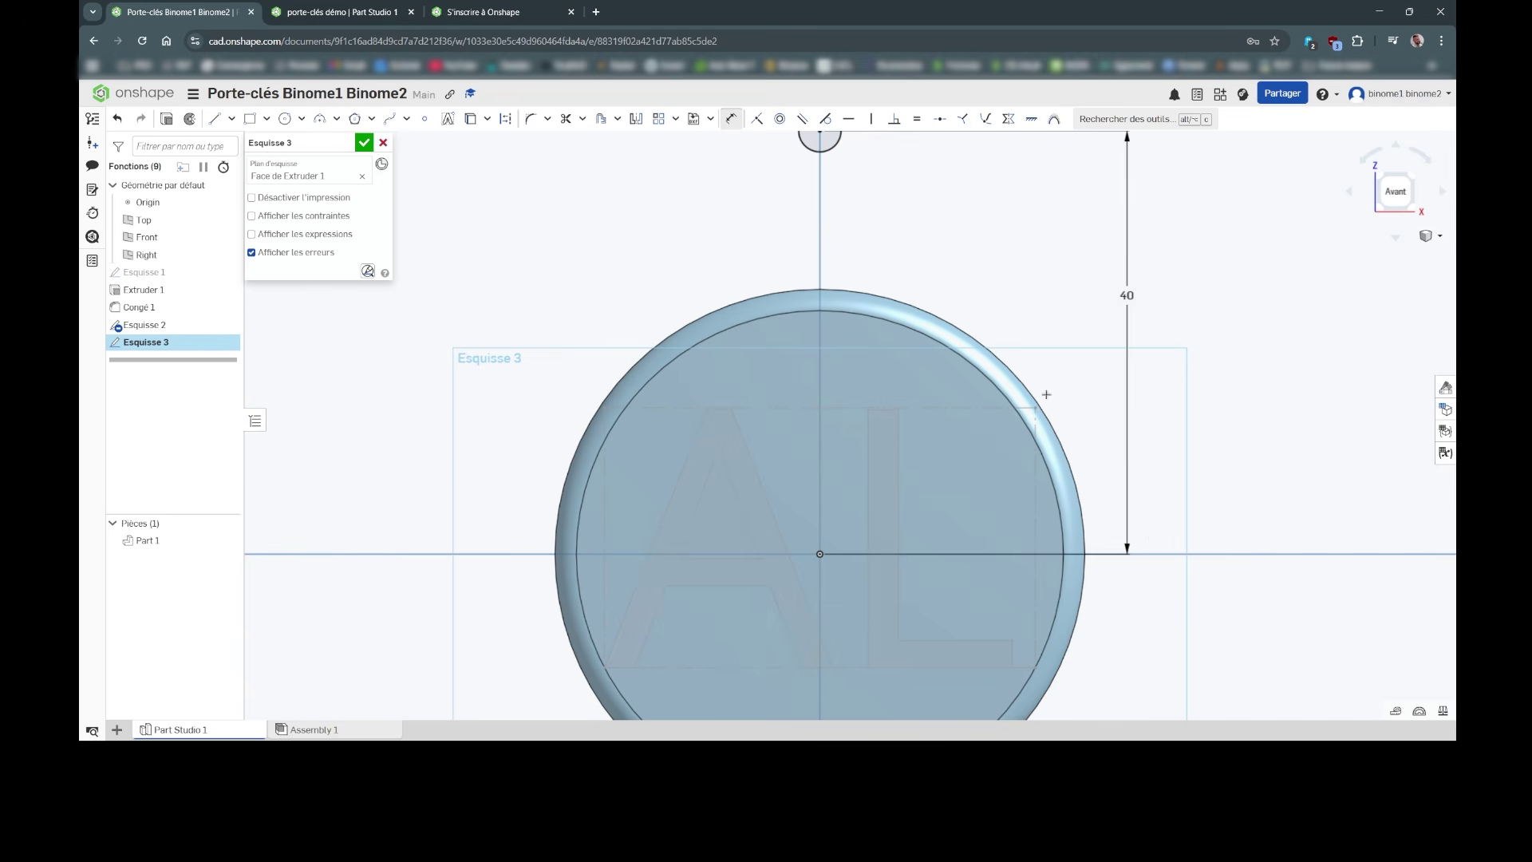
pyautogui.doubleClick(1127, 295)
pyautogui.write('20')
pyautogui.press('Return')
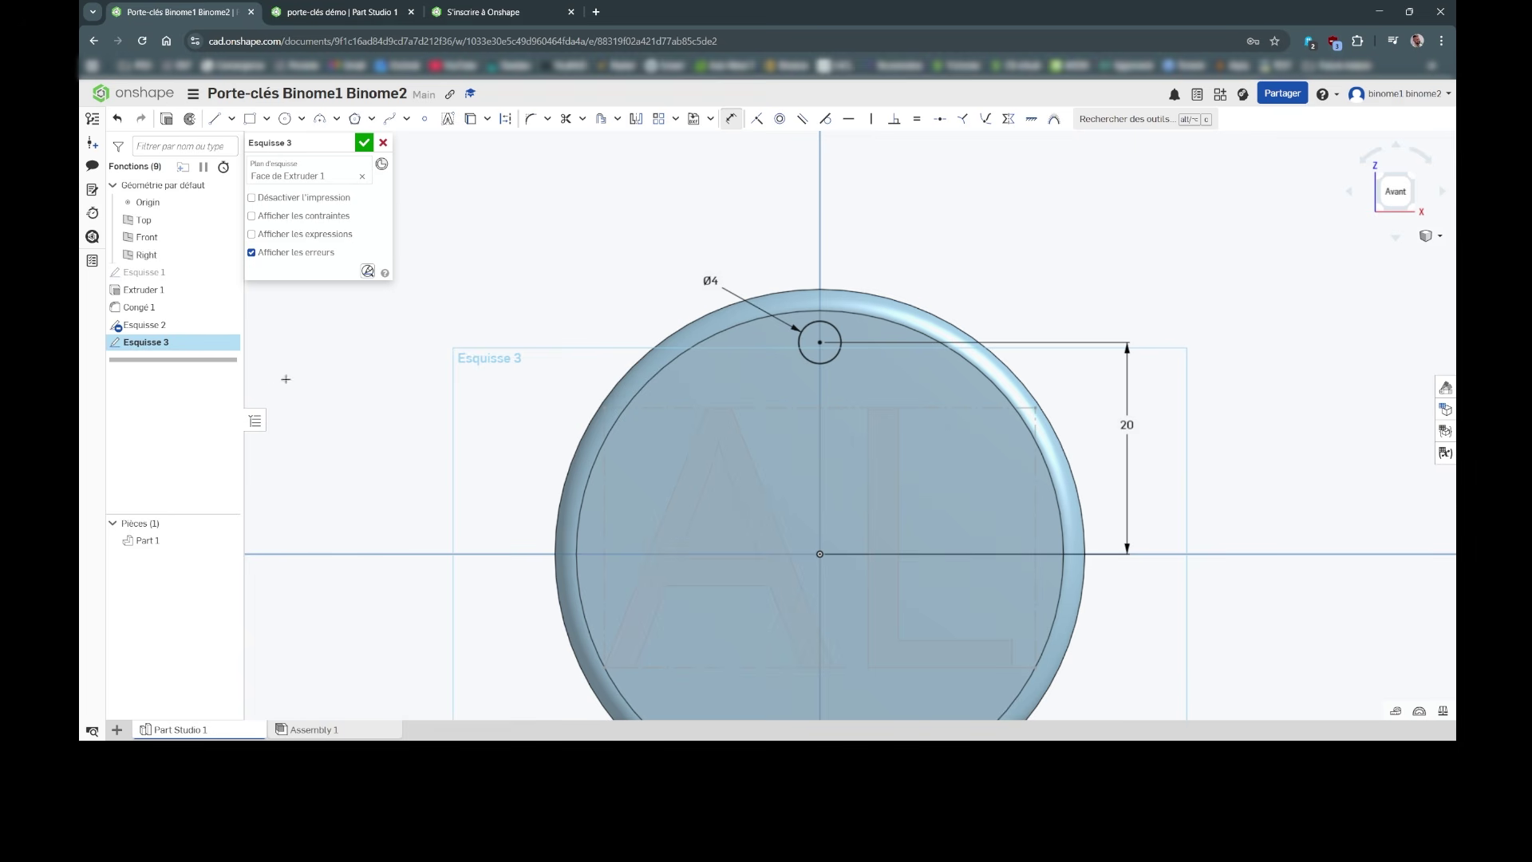
pyautogui.click(363, 144)
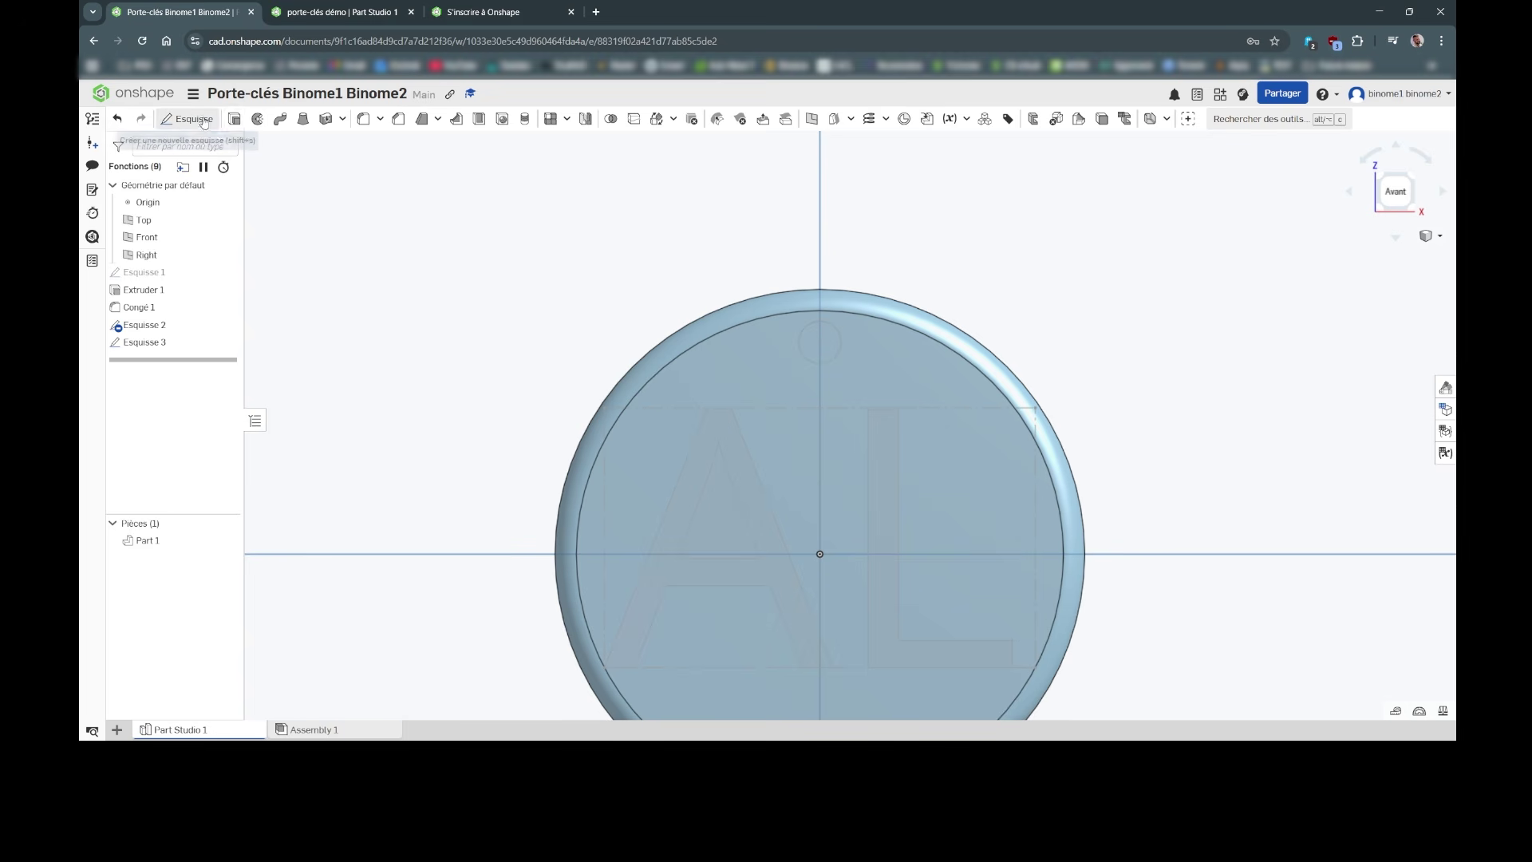
# Step: Start a Retirer extrude with the small 4 mm circle as the cut region
pyautogui.click(235, 120)
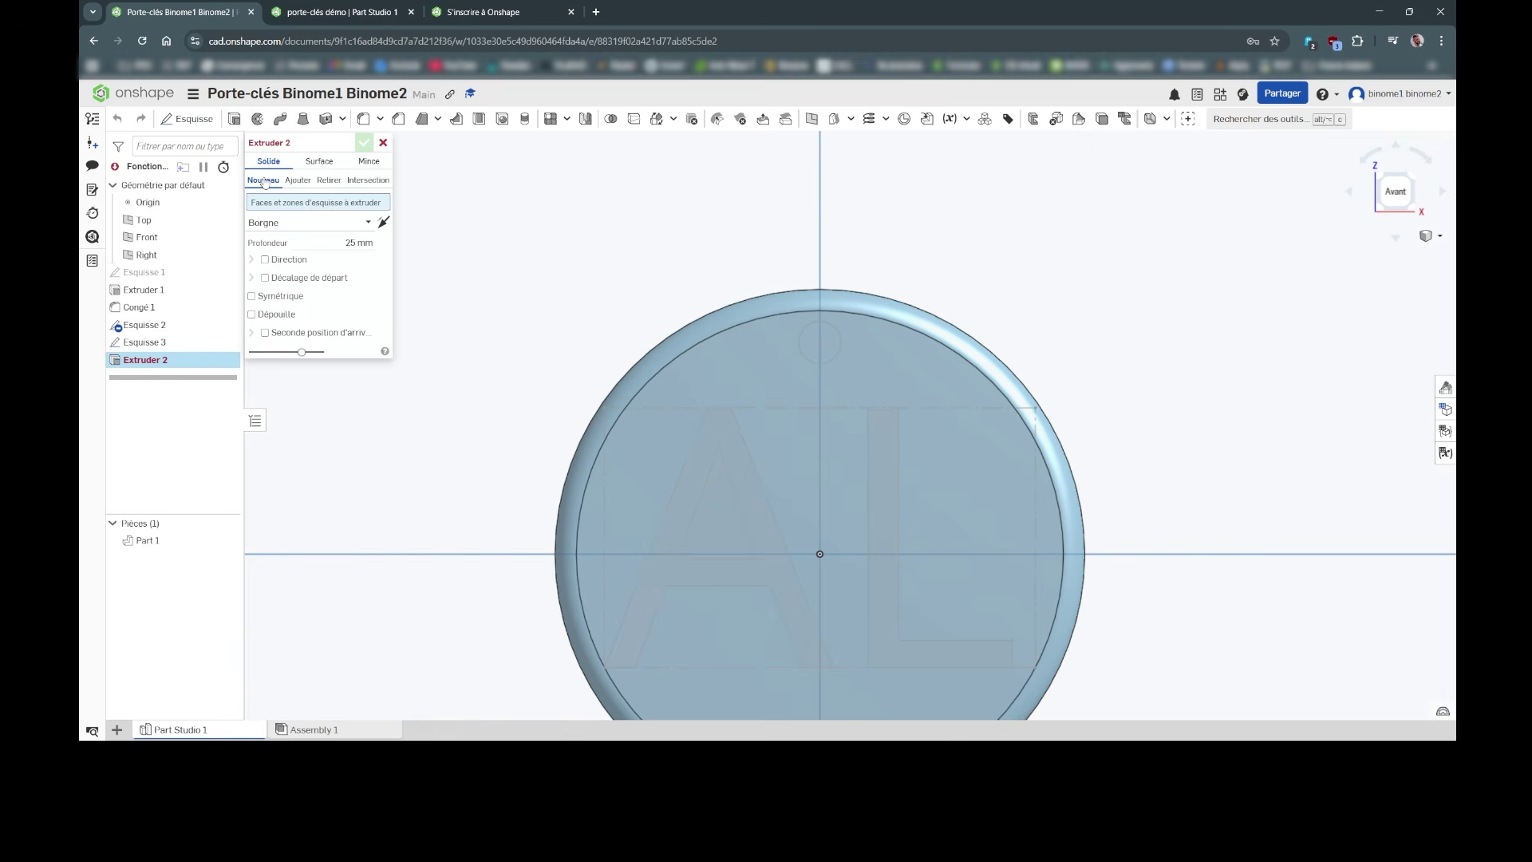
pyautogui.click(328, 181)
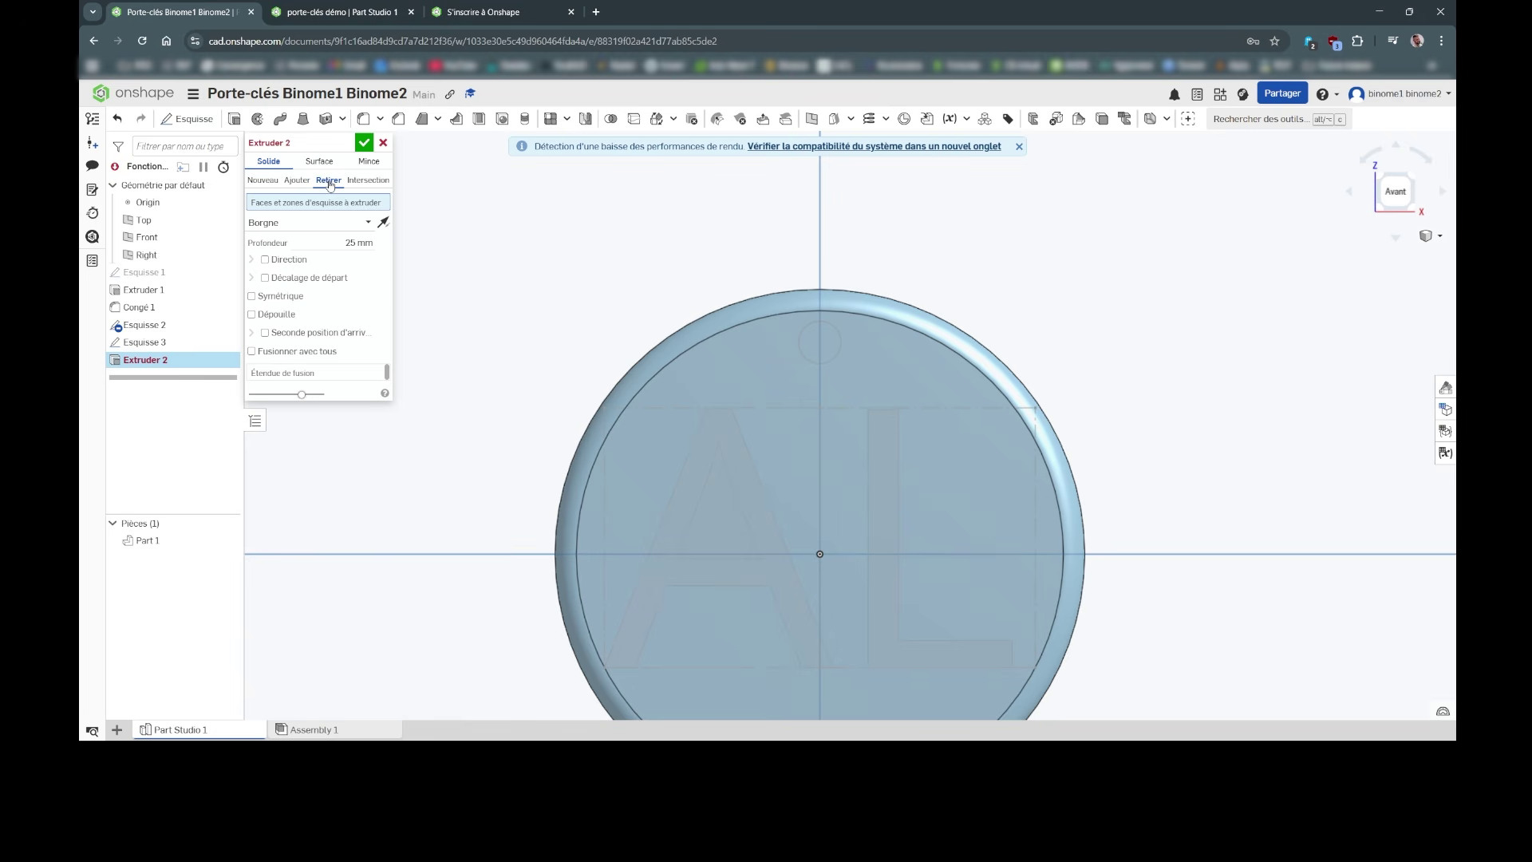
pyautogui.click(830, 347)
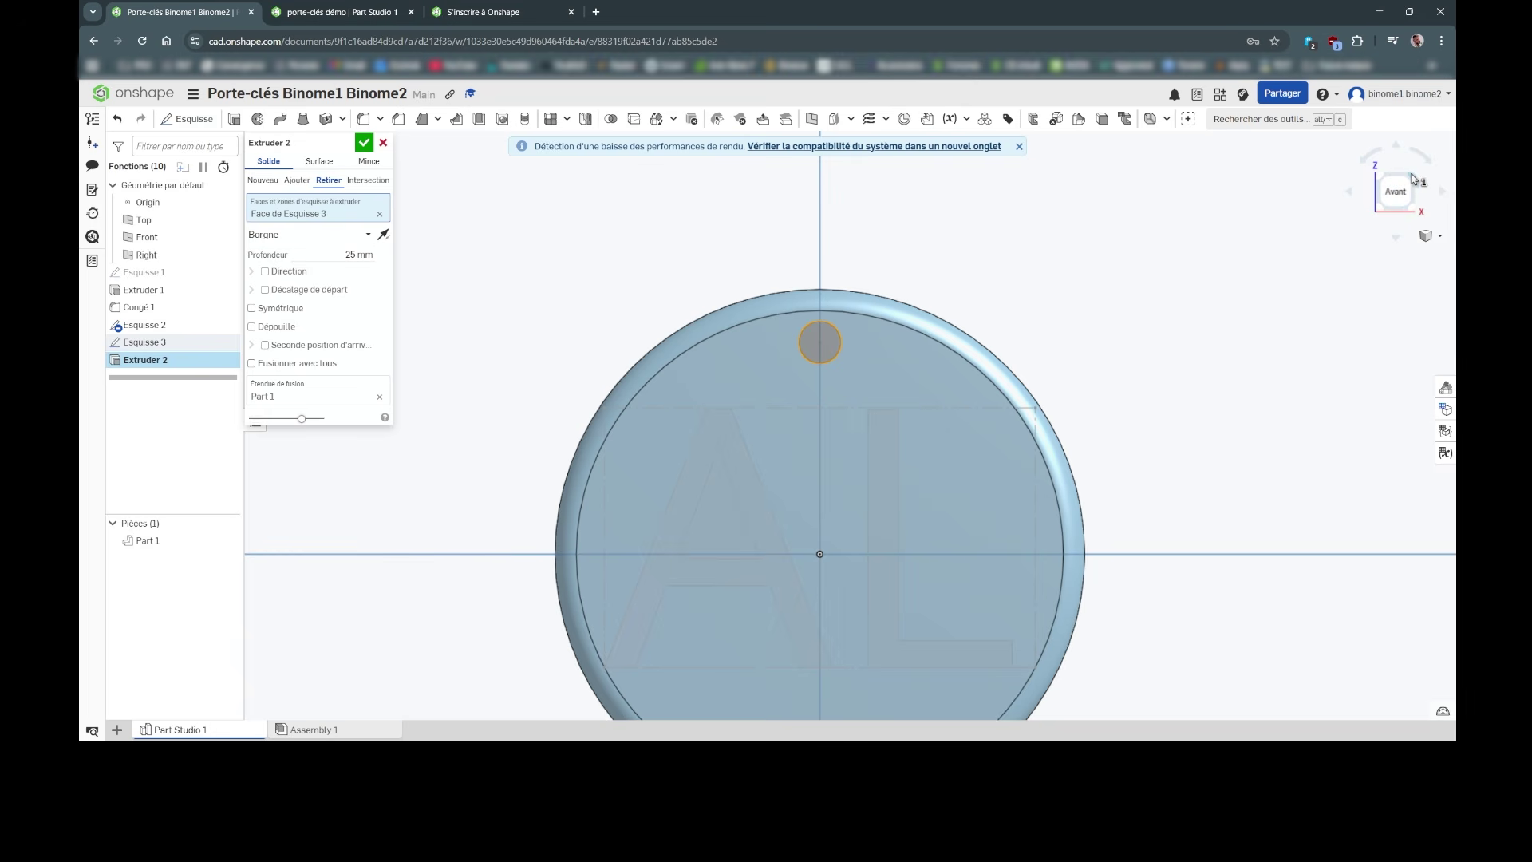
pyautogui.click(1412, 179)
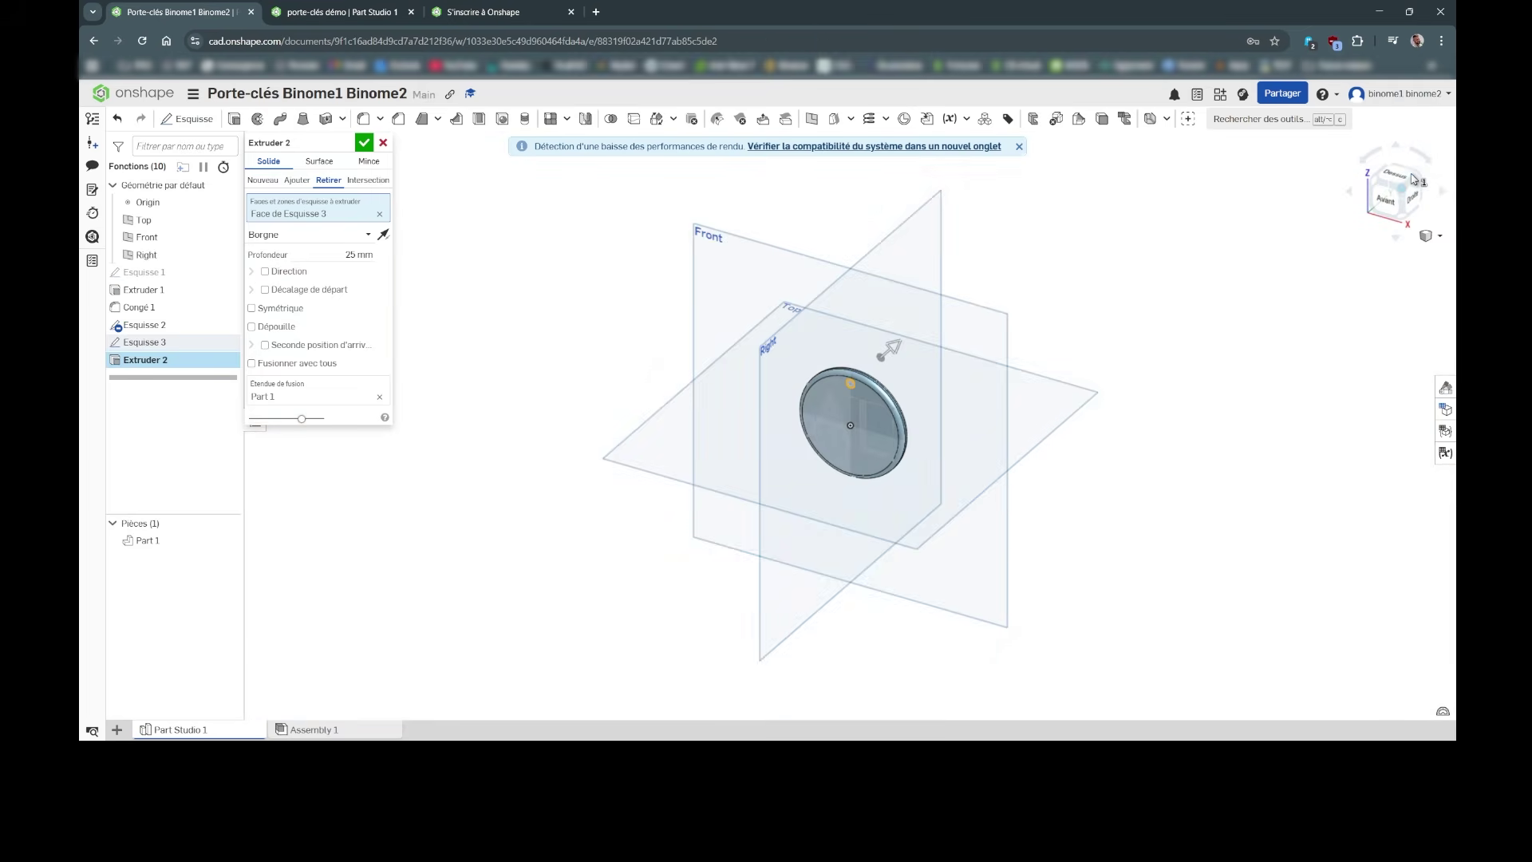
pyautogui.moveTo(918, 415); pyautogui.dragTo(950, 291, button='right')
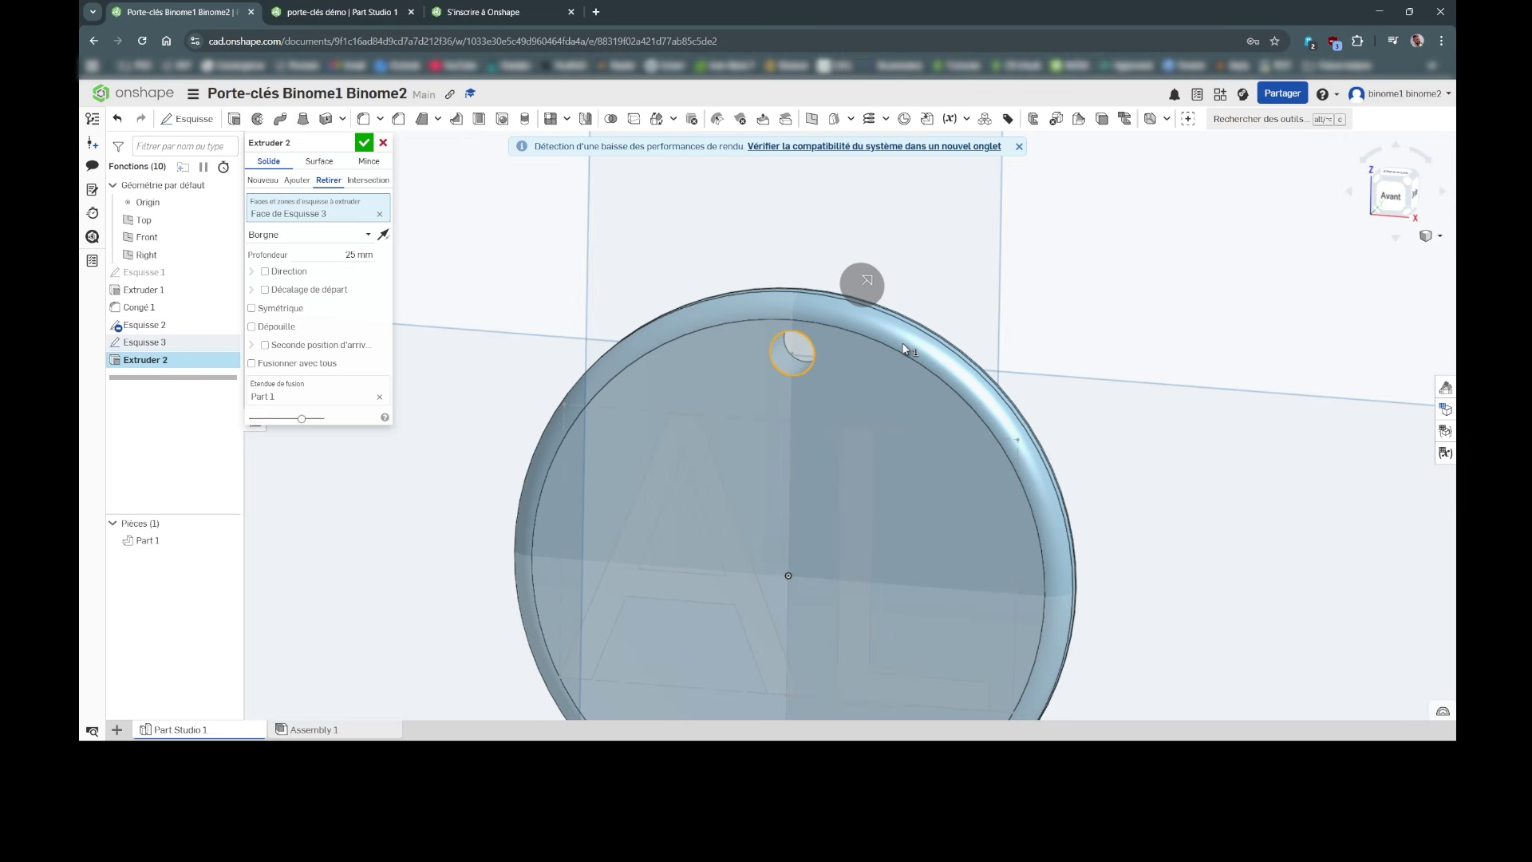
# Step: Set the cut depth to 6 mm and accept Extruder 2
pyautogui.click(347, 256)
pyautogui.write('4')
pyautogui.press('Return')
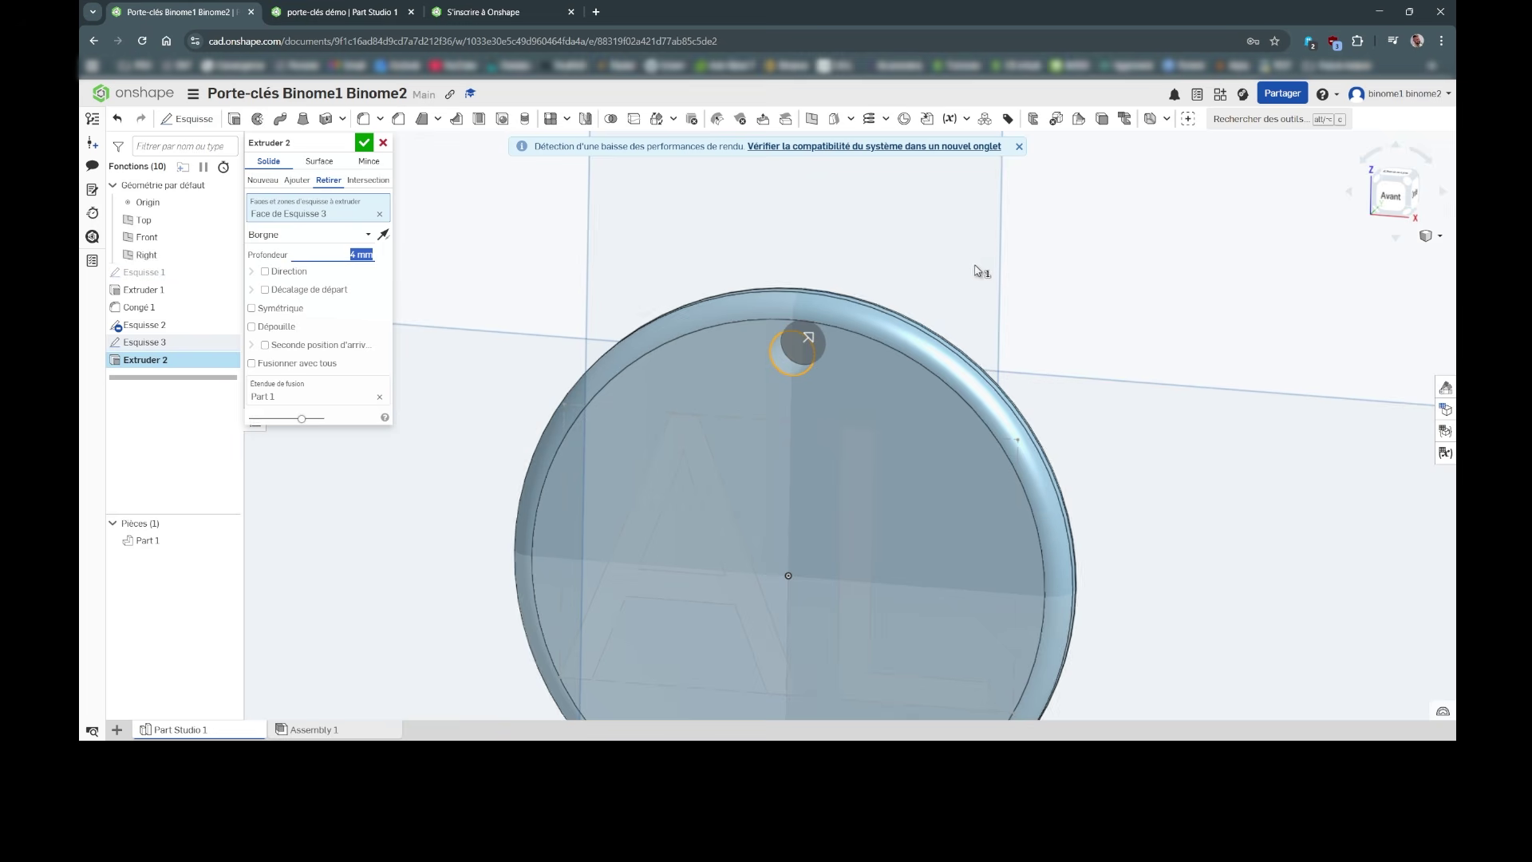
pyautogui.moveTo(990, 255); pyautogui.dragTo(974, 285, button='right')
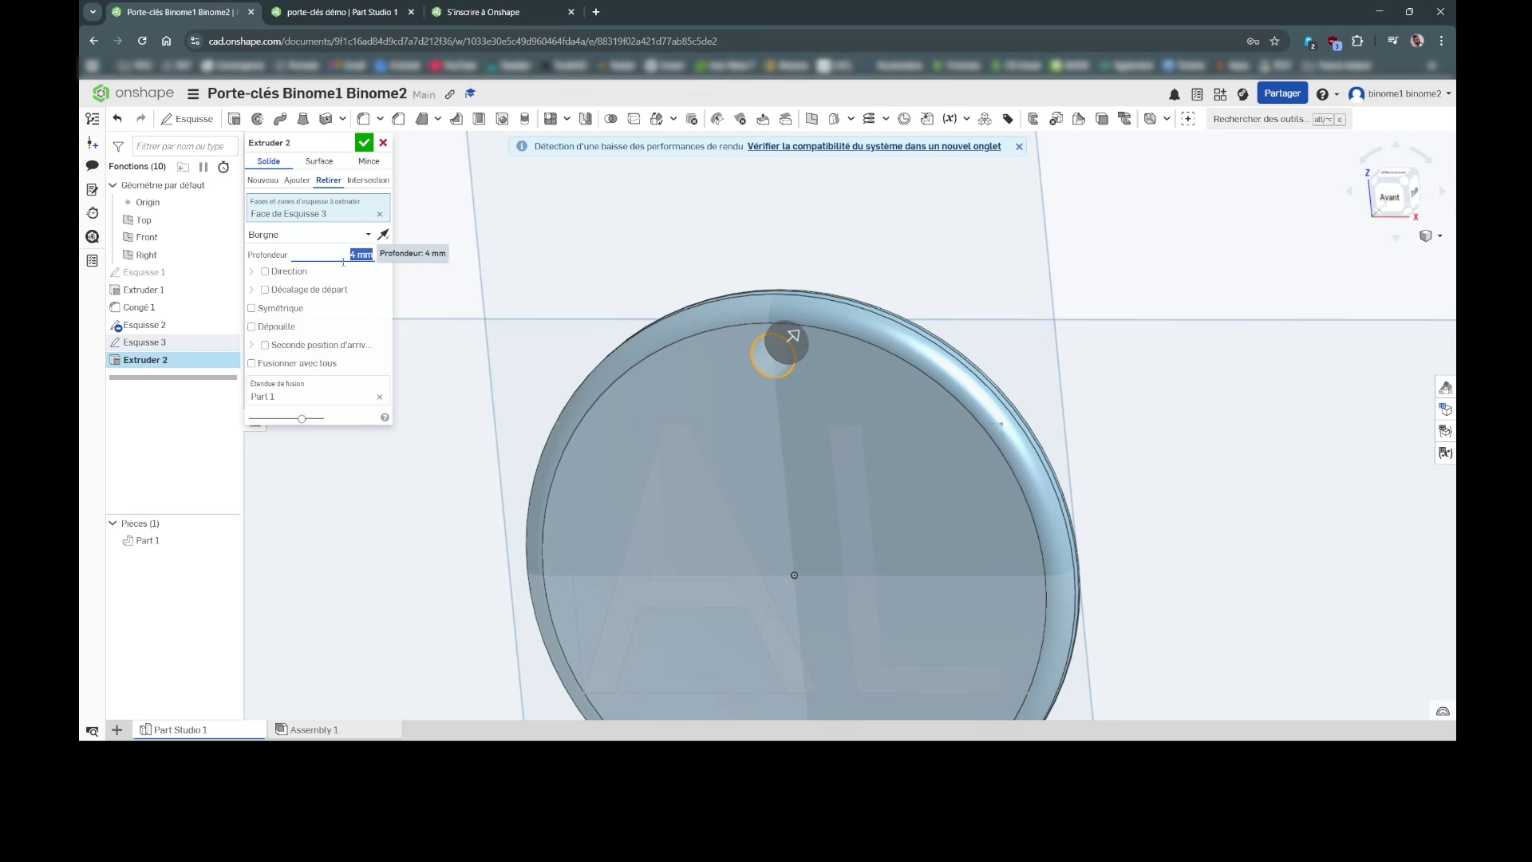
pyautogui.write('6')
pyautogui.press('Return')
pyautogui.moveTo(878, 319); pyautogui.dragTo(849, 304, button='right')
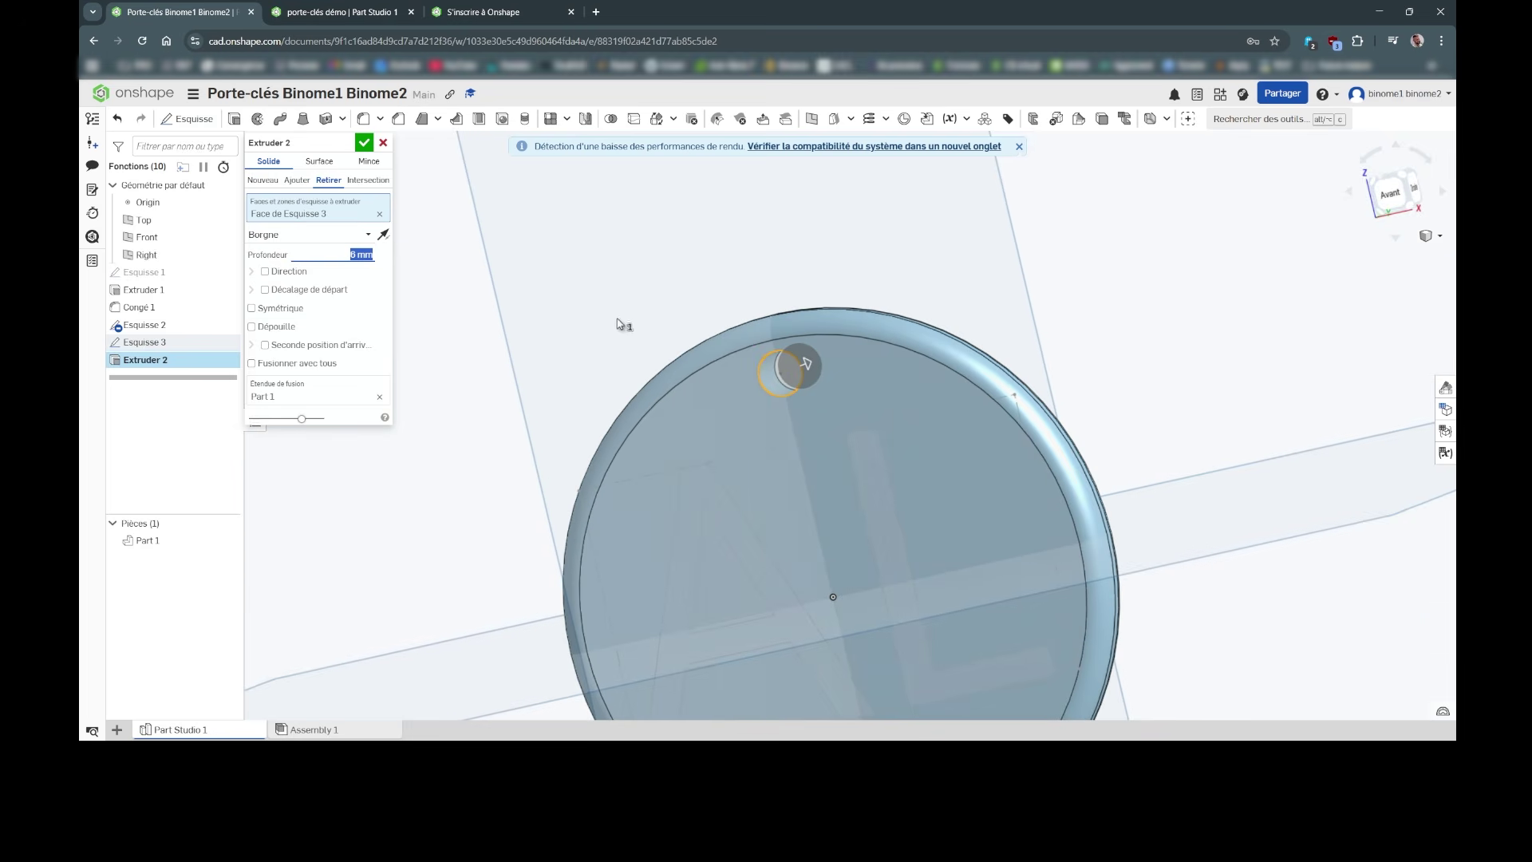
pyautogui.click(364, 142)
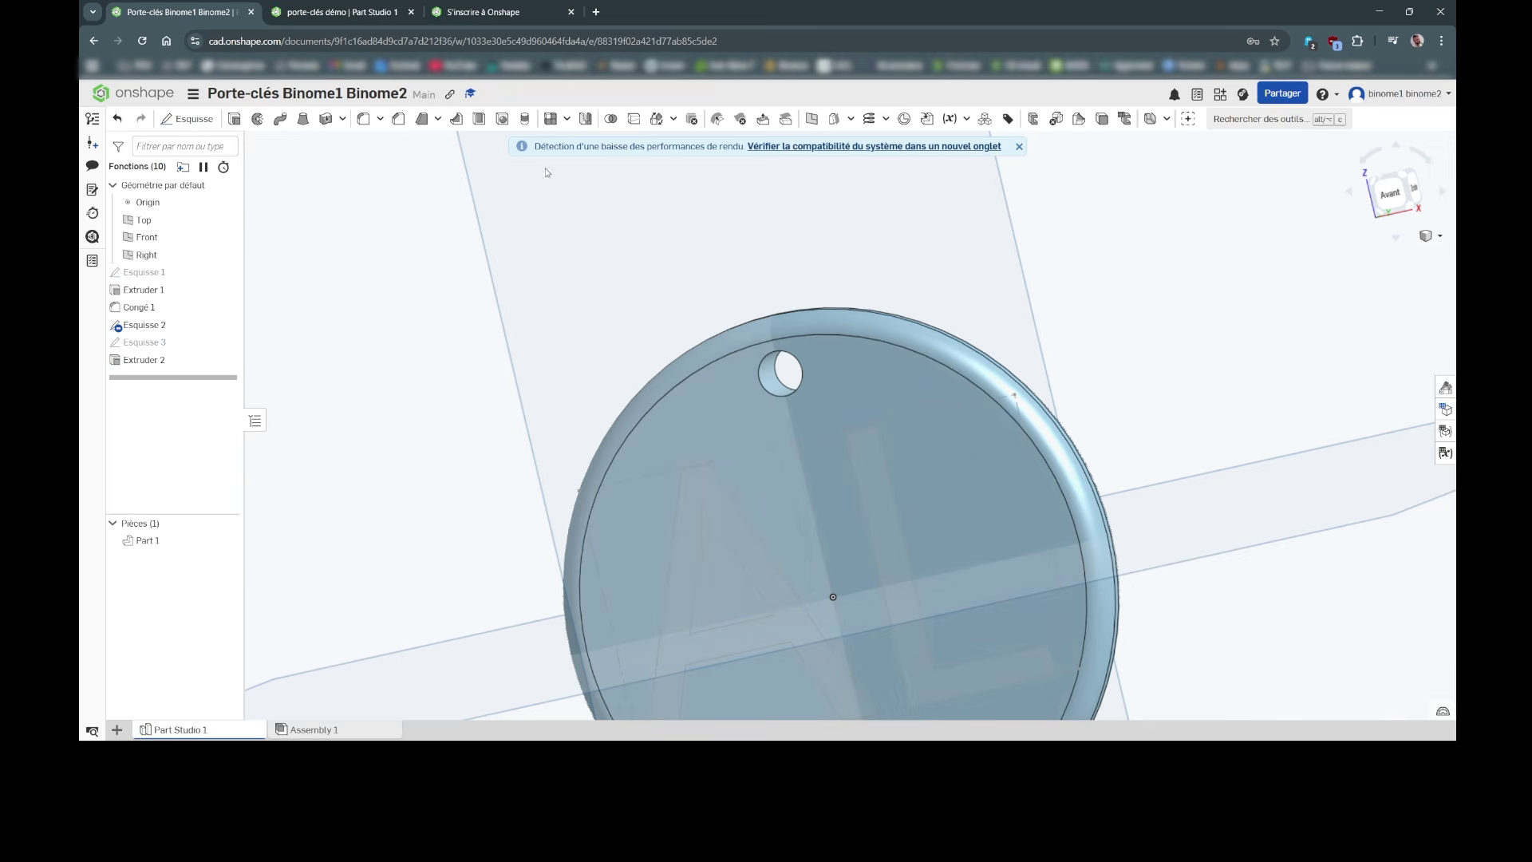
# Step: Switch to a zoomed Avant view of the disc and start another Extruder feature
pyautogui.click(1399, 196)
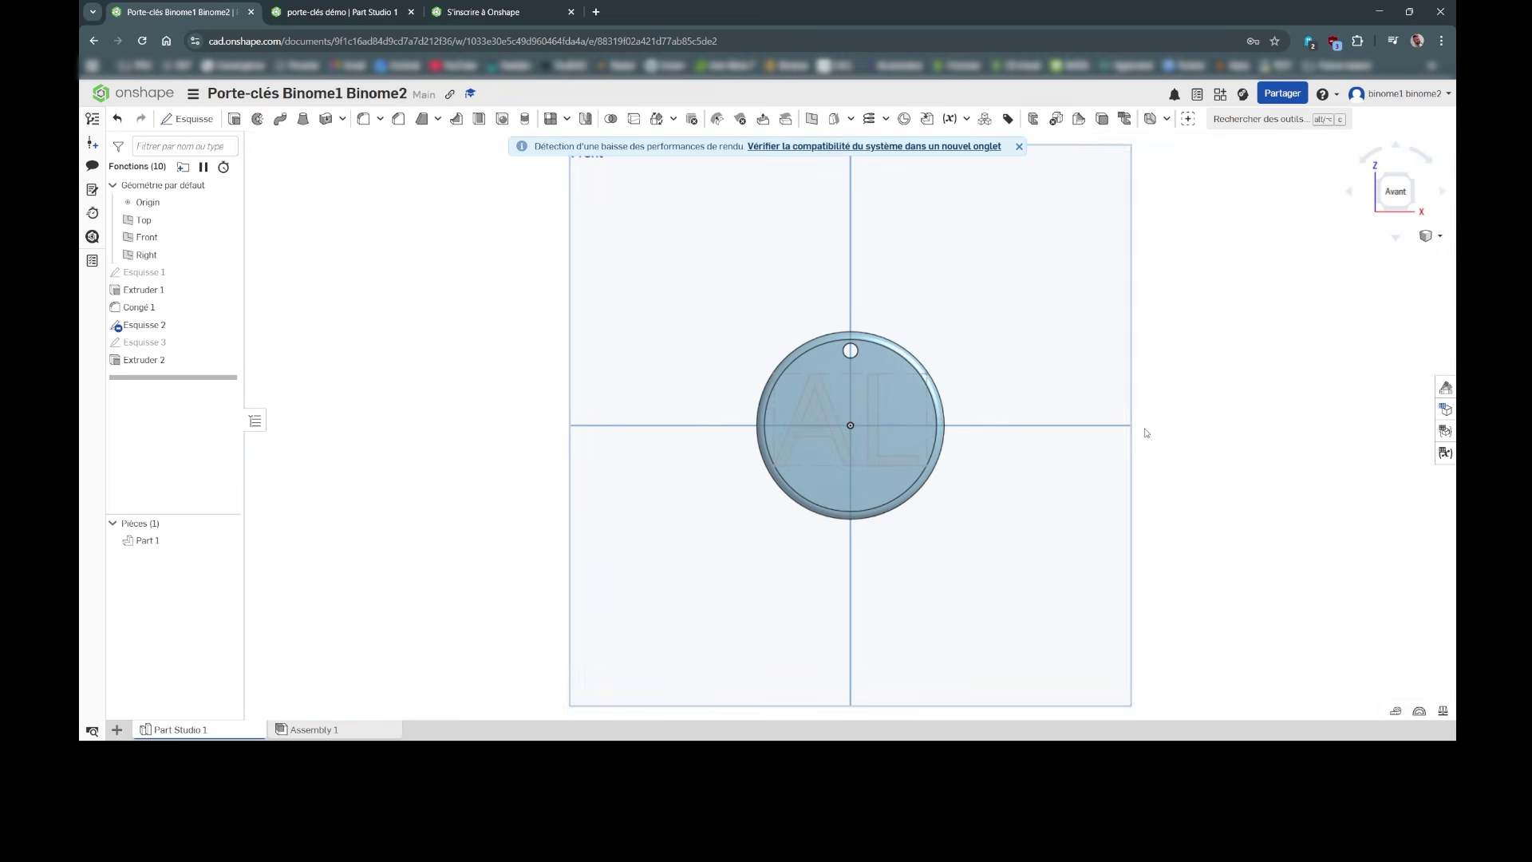
pyautogui.scroll(2, 1018, 494)
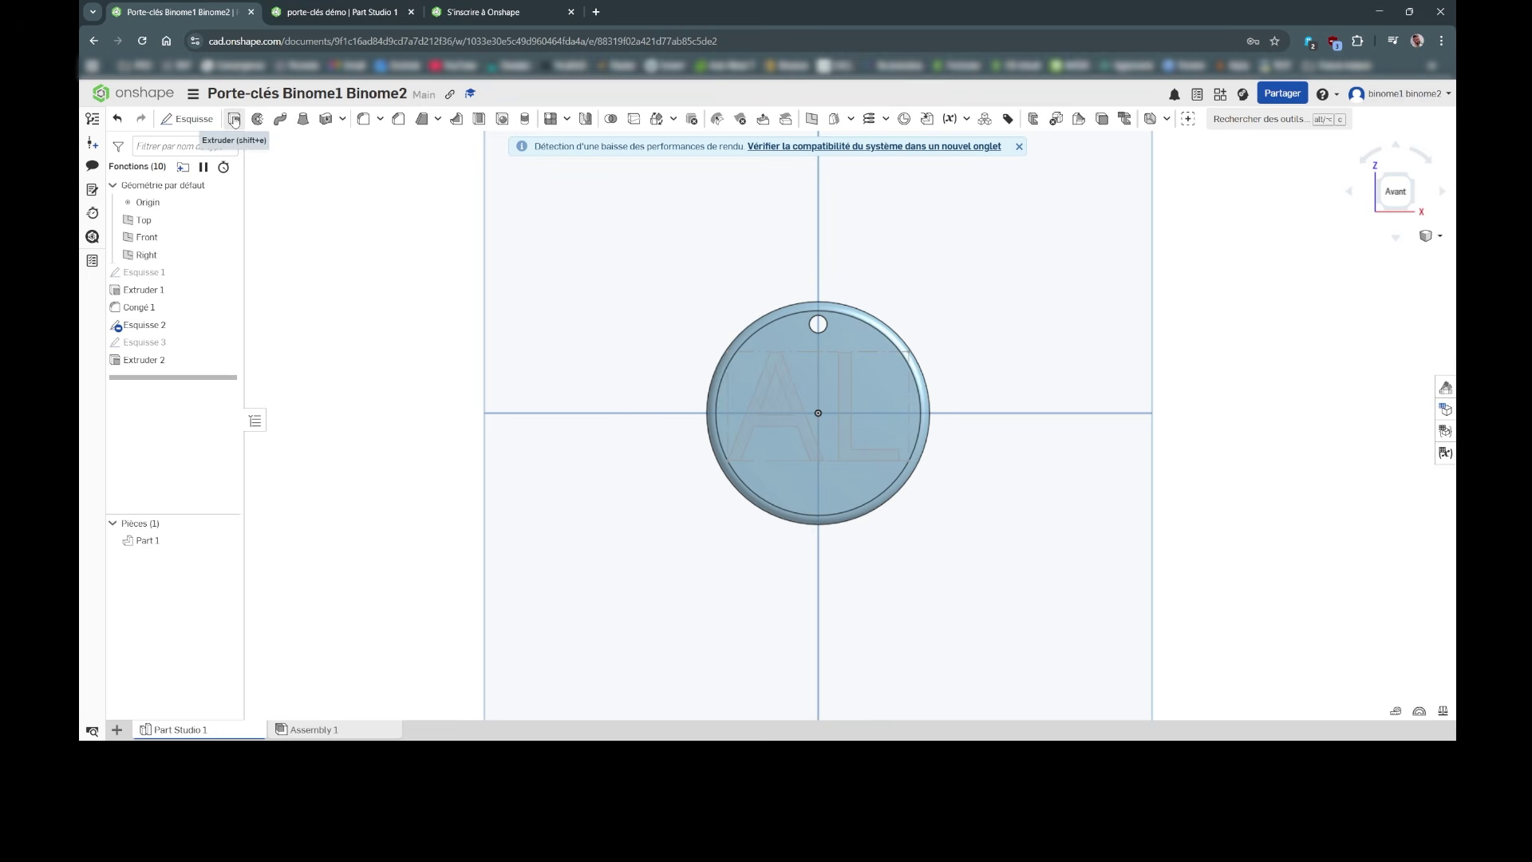
pyautogui.click(234, 120)
# Step: Cut the AL letter faces 2 mm deep into the disc with a Remove extrude
pyautogui.click(334, 180)
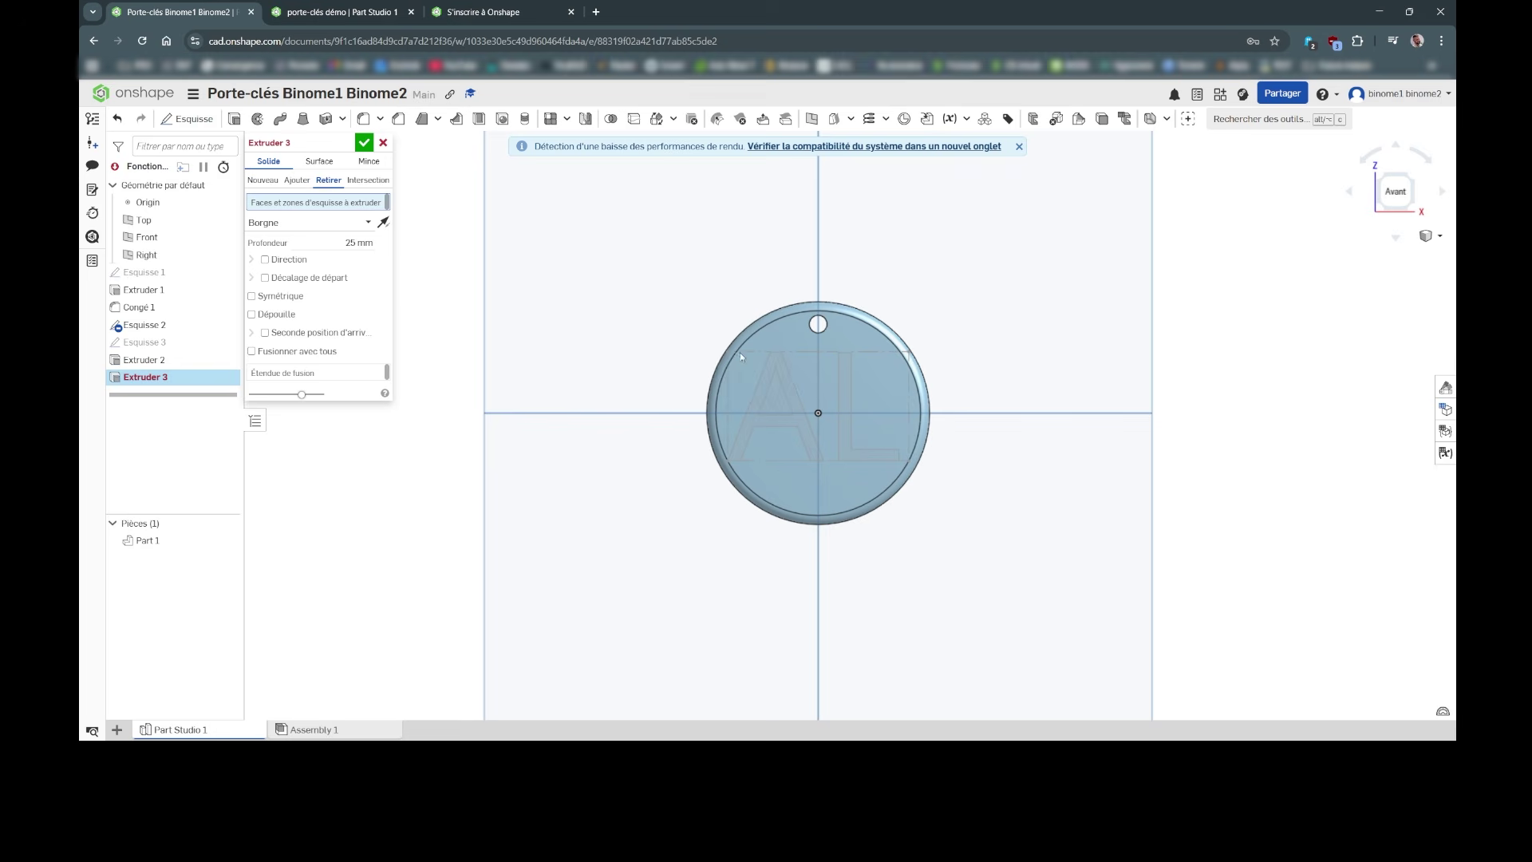
pyautogui.click(798, 406)
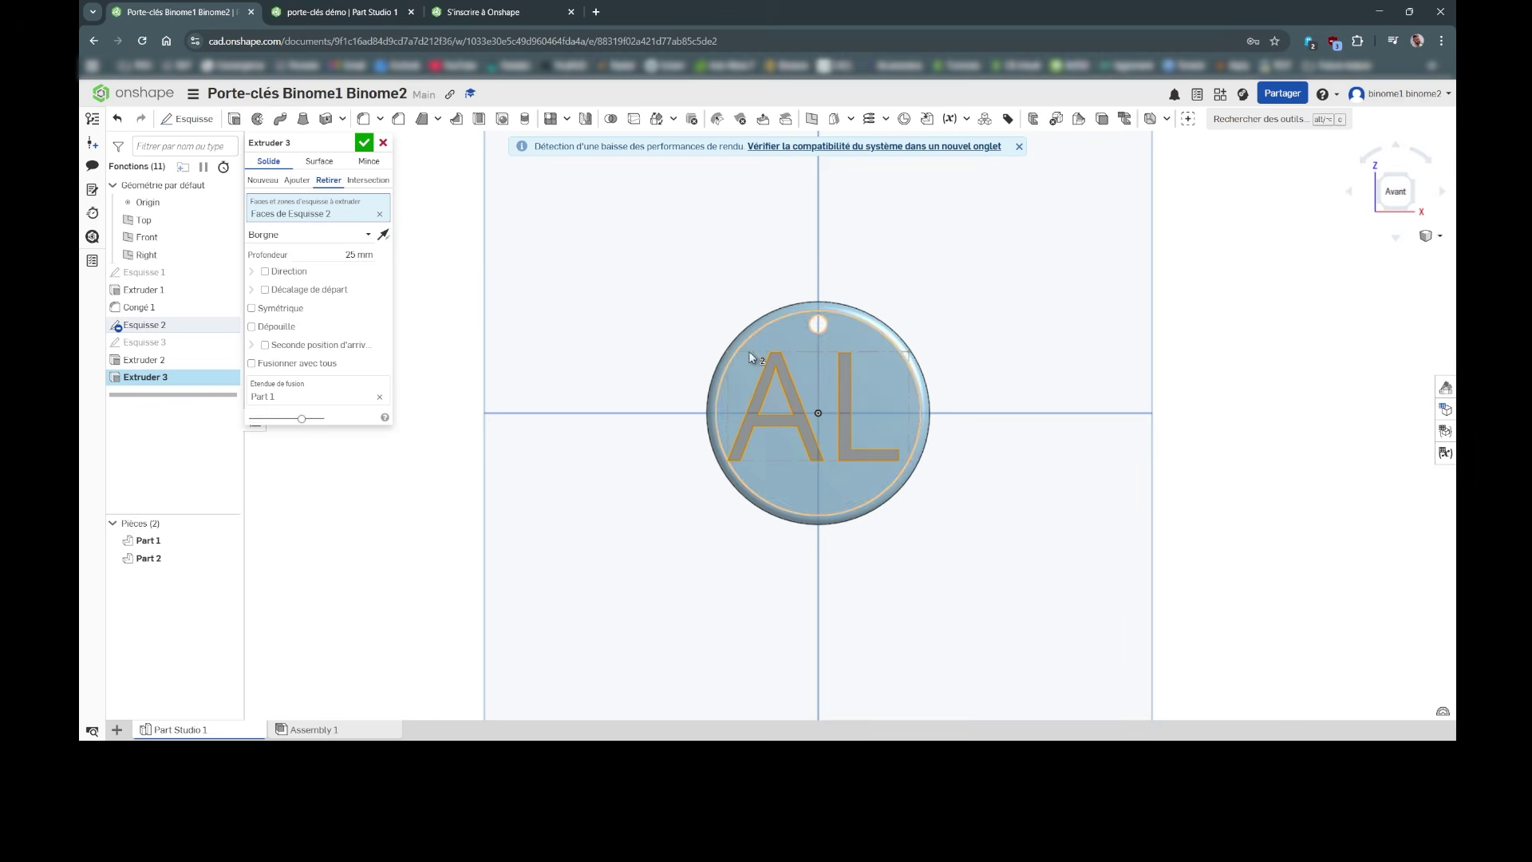
pyautogui.moveTo(1016, 346); pyautogui.dragTo(990, 367, button='right')
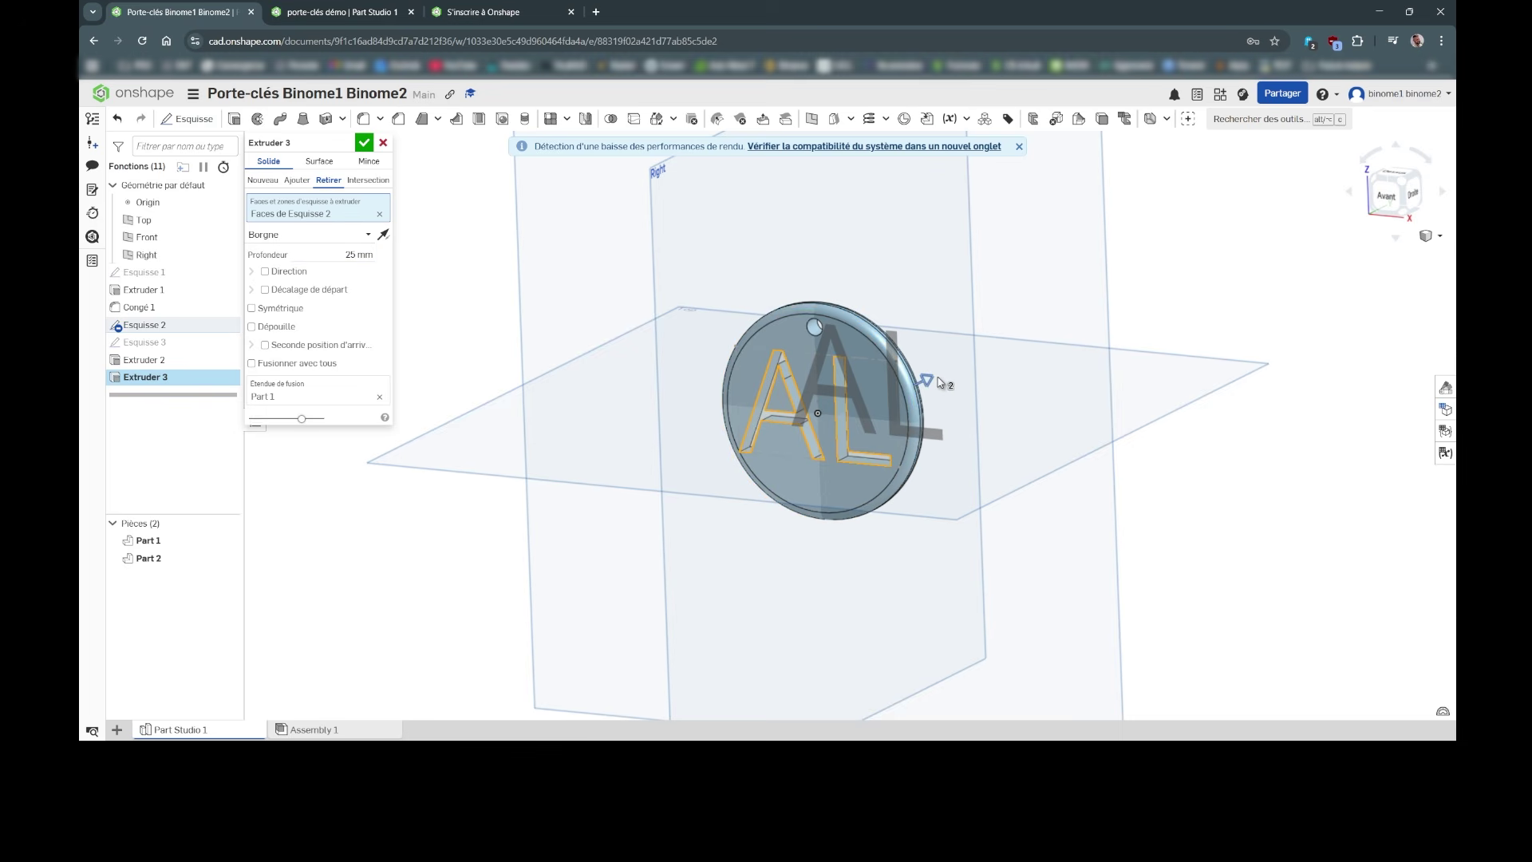
pyautogui.click(346, 255)
pyautogui.write('2')
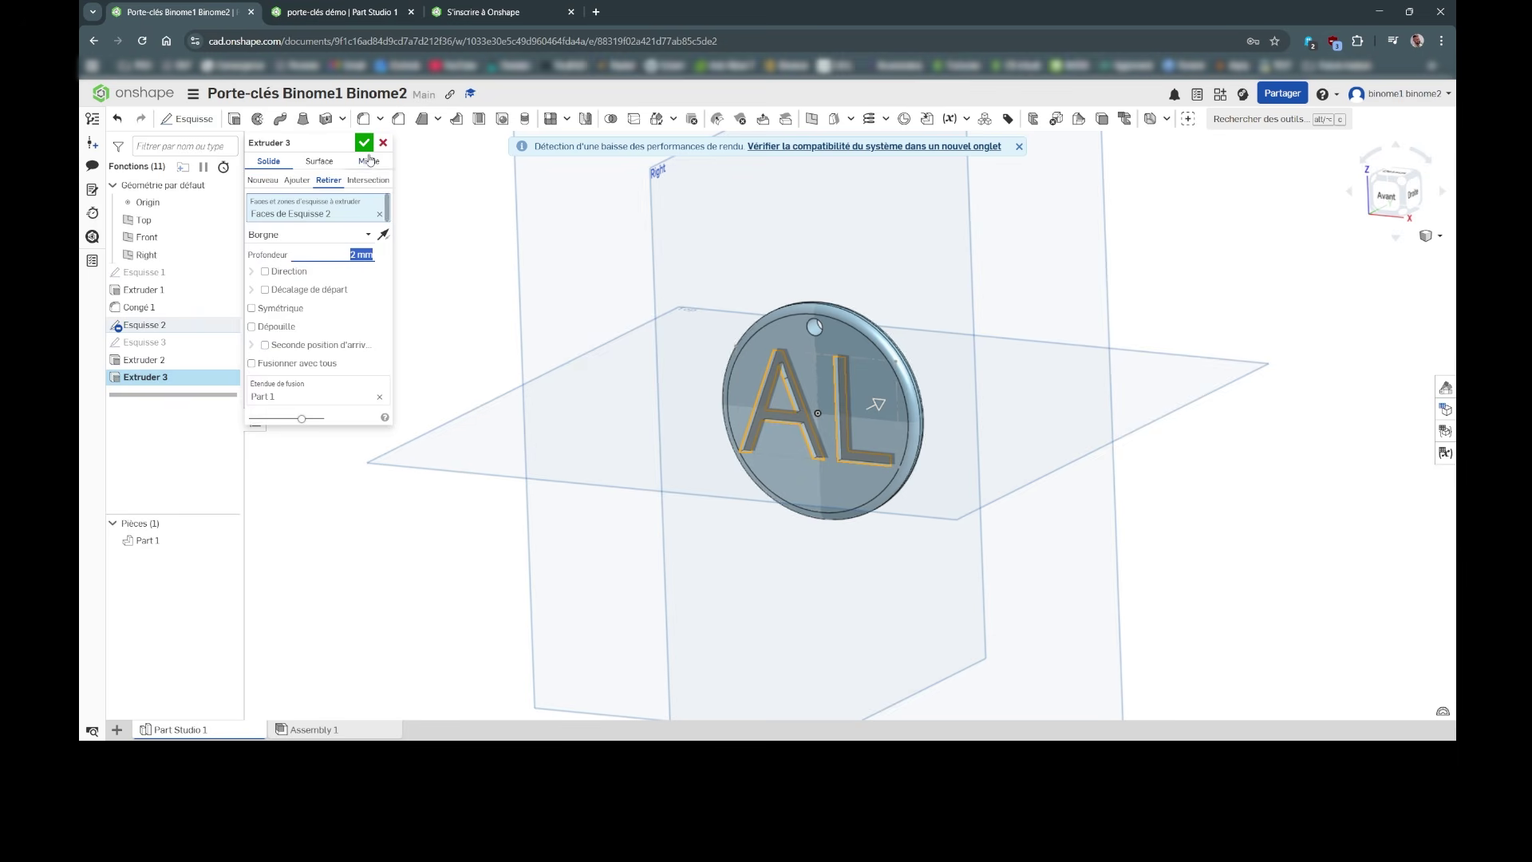
pyautogui.click(364, 142)
pyautogui.moveTo(763, 442); pyautogui.dragTo(839, 265, button='right')
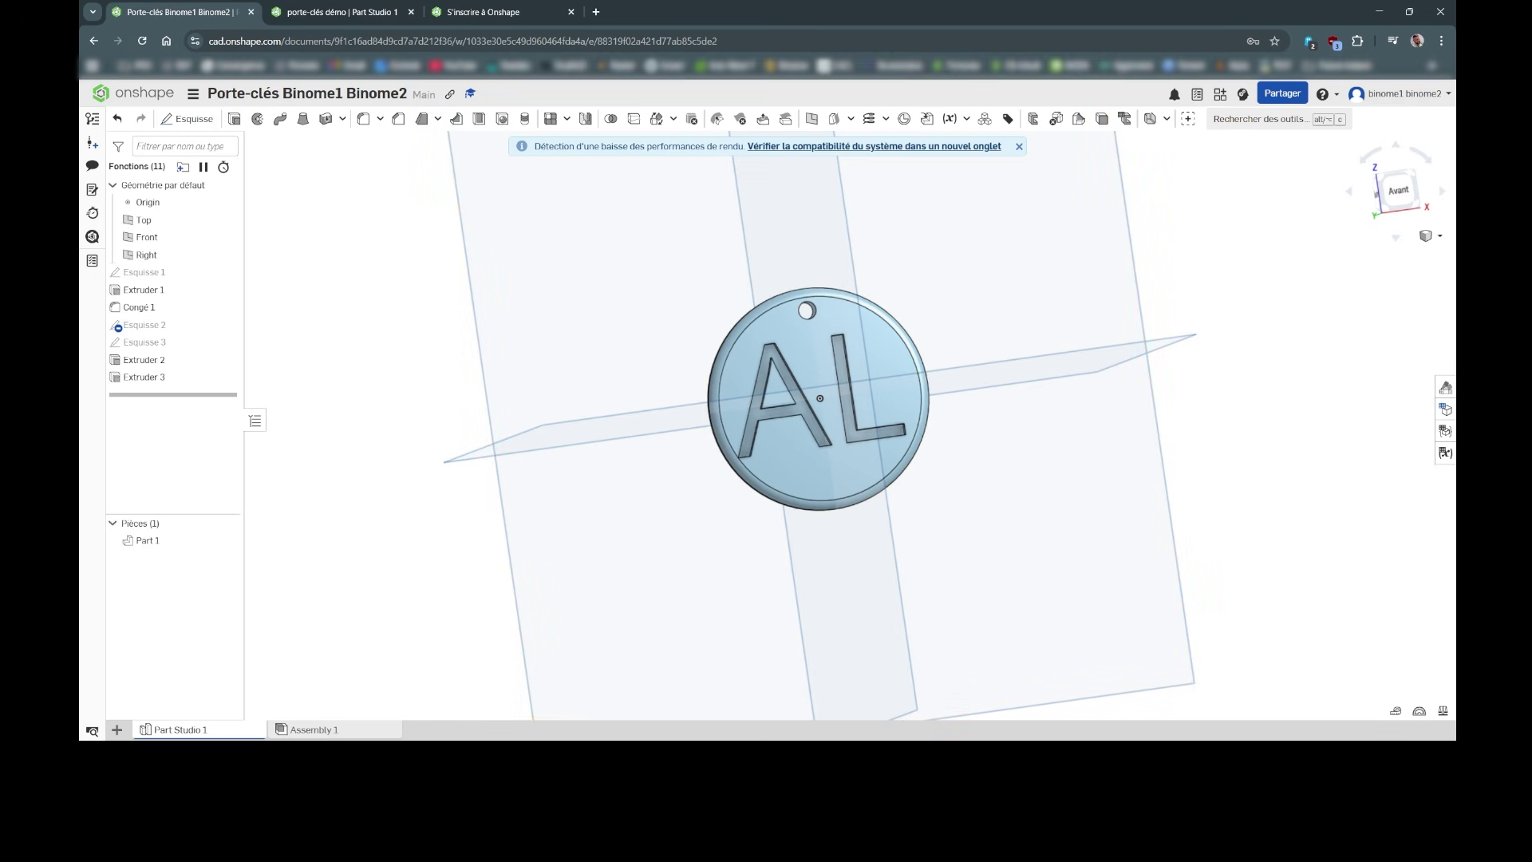
# Step: Swing the view from the front (Avant) around to the back (Arrière) of the keychain
pyautogui.click(1396, 191)
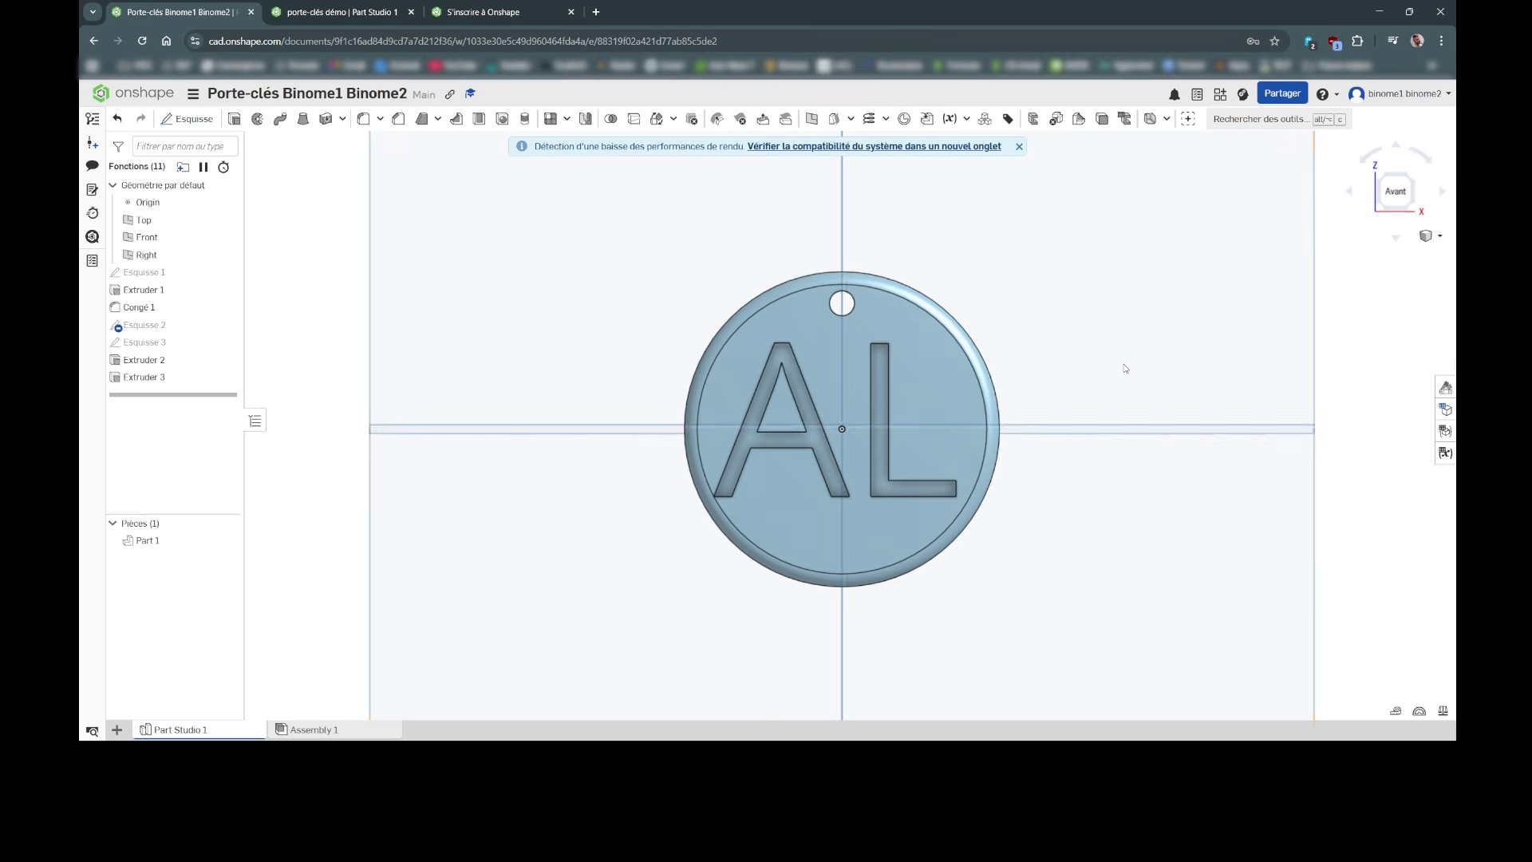
pyautogui.moveTo(1124, 364); pyautogui.dragTo(898, 375, button='right')
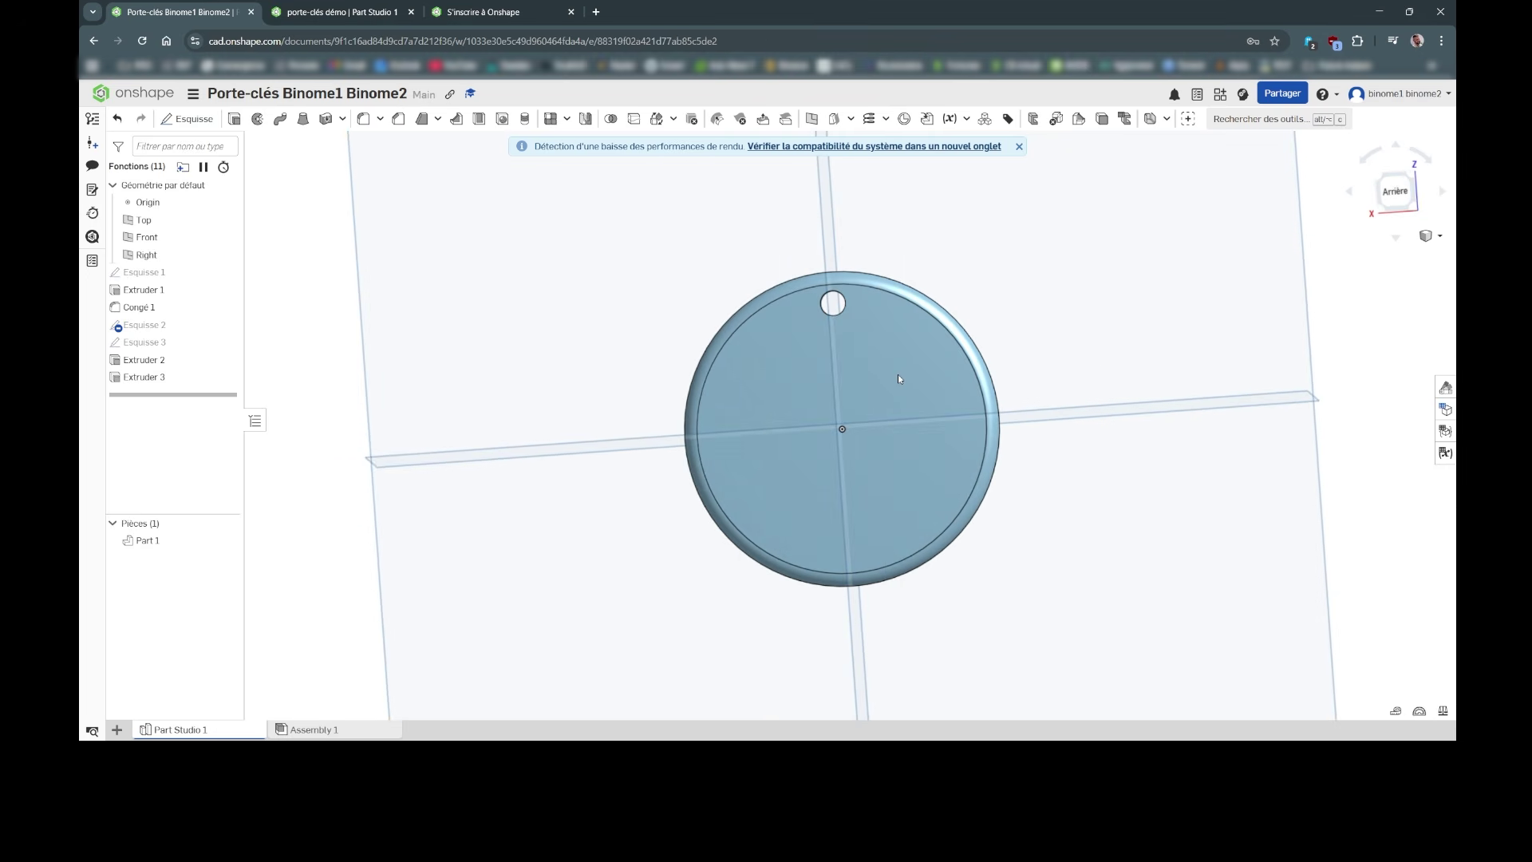
pyautogui.click(1396, 192)
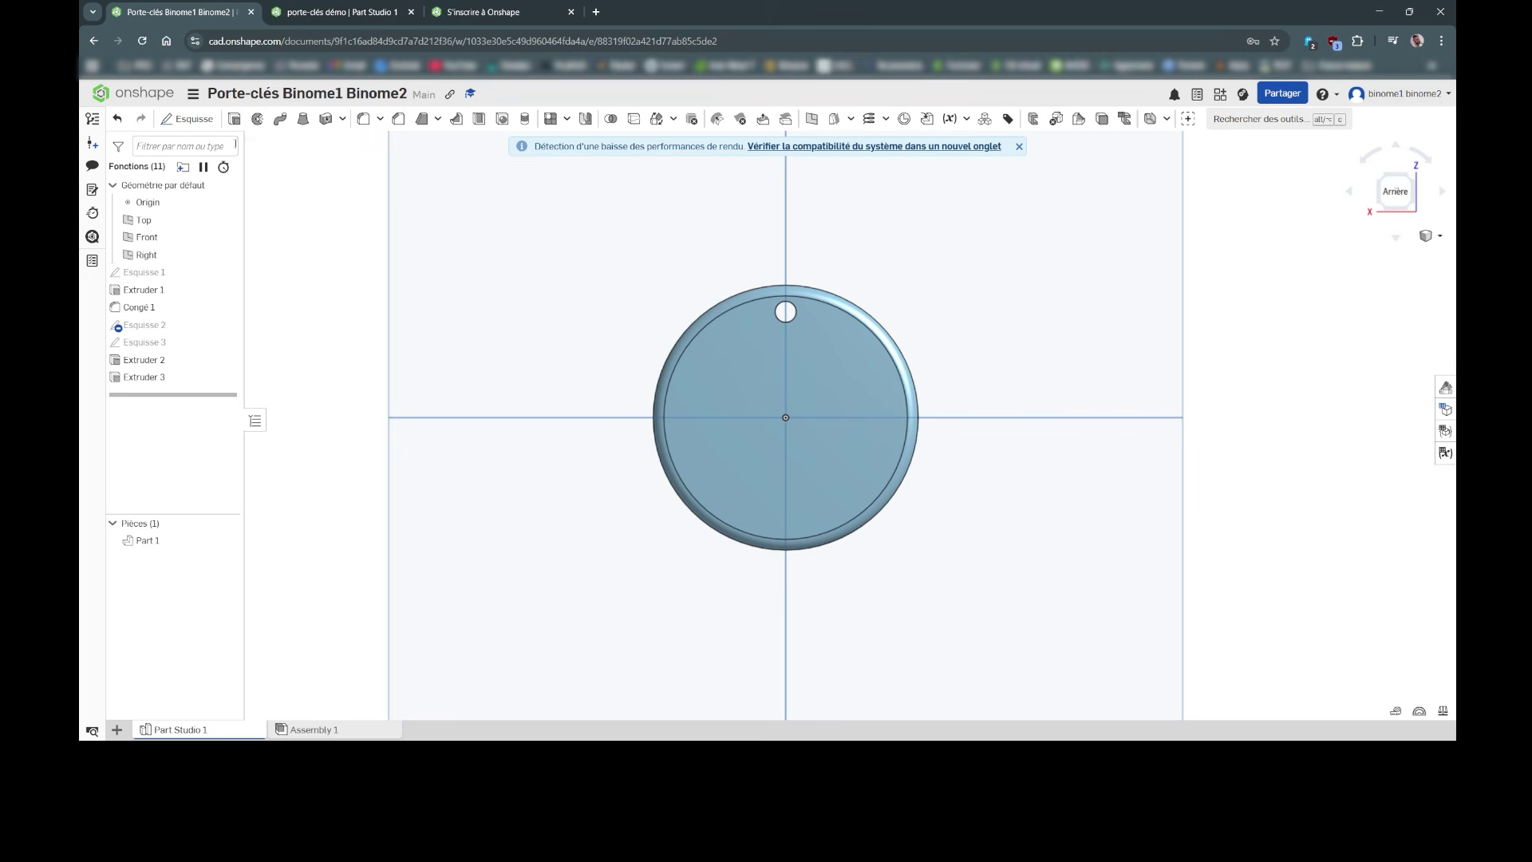
# Step: Draw a six-sided inscribed polygon centred on the origin in a sketch on the disc's back face
pyautogui.click(193, 122)
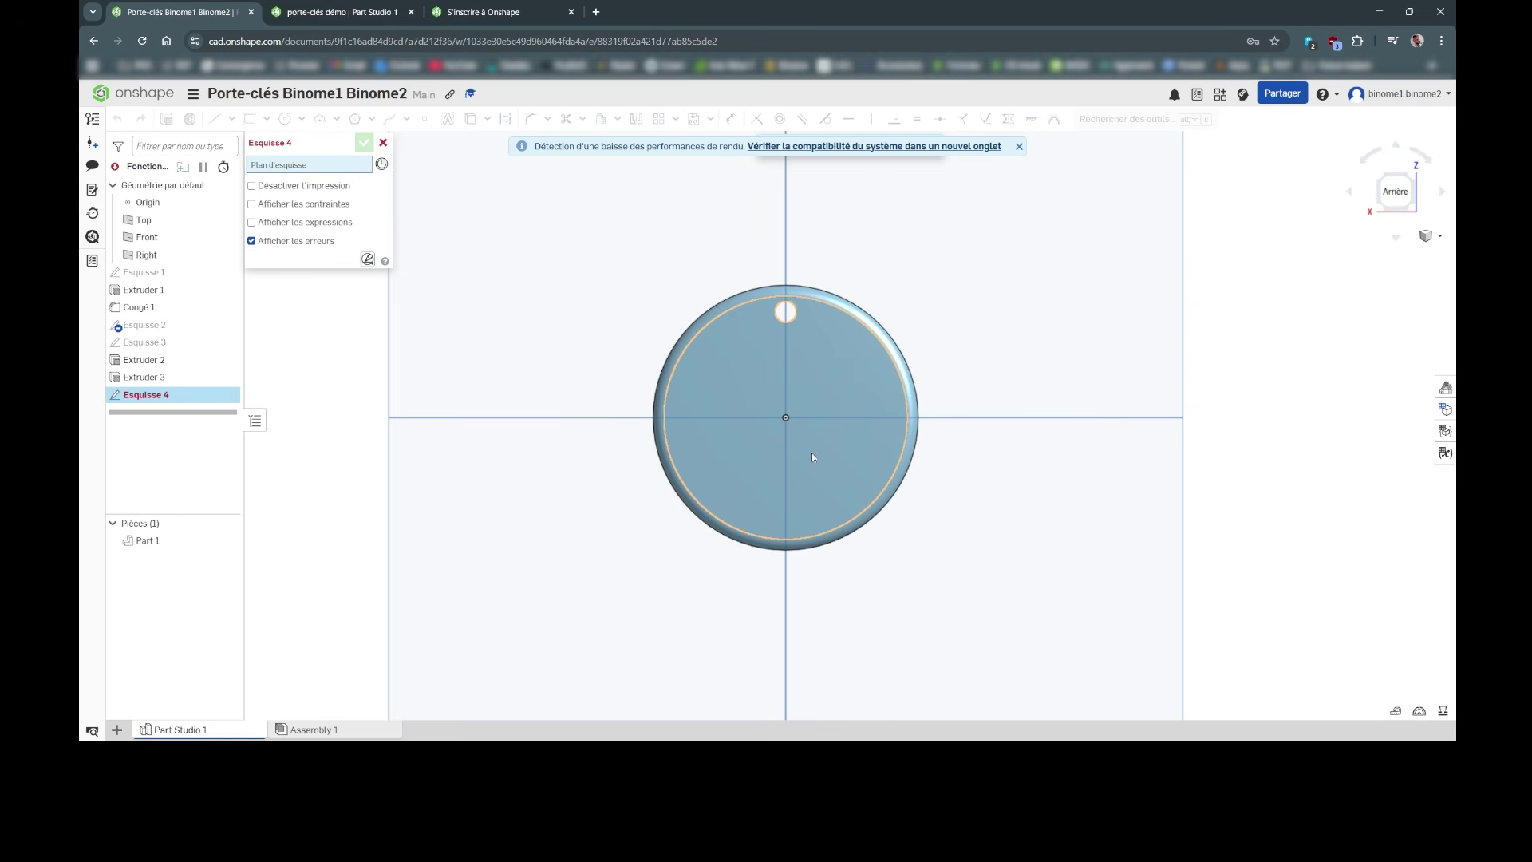
pyautogui.click(833, 354)
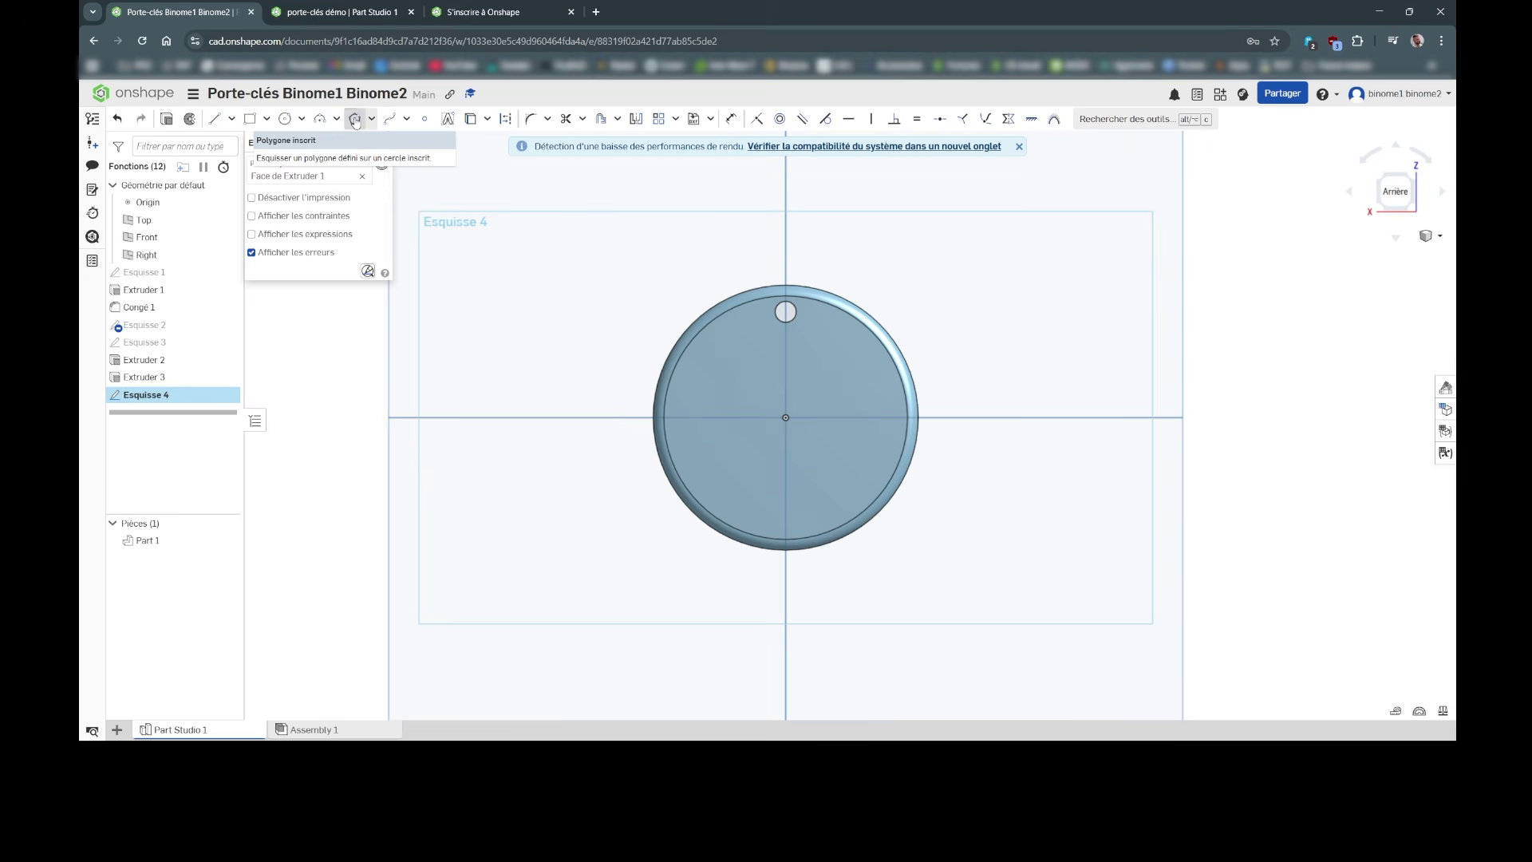
pyautogui.click(355, 120)
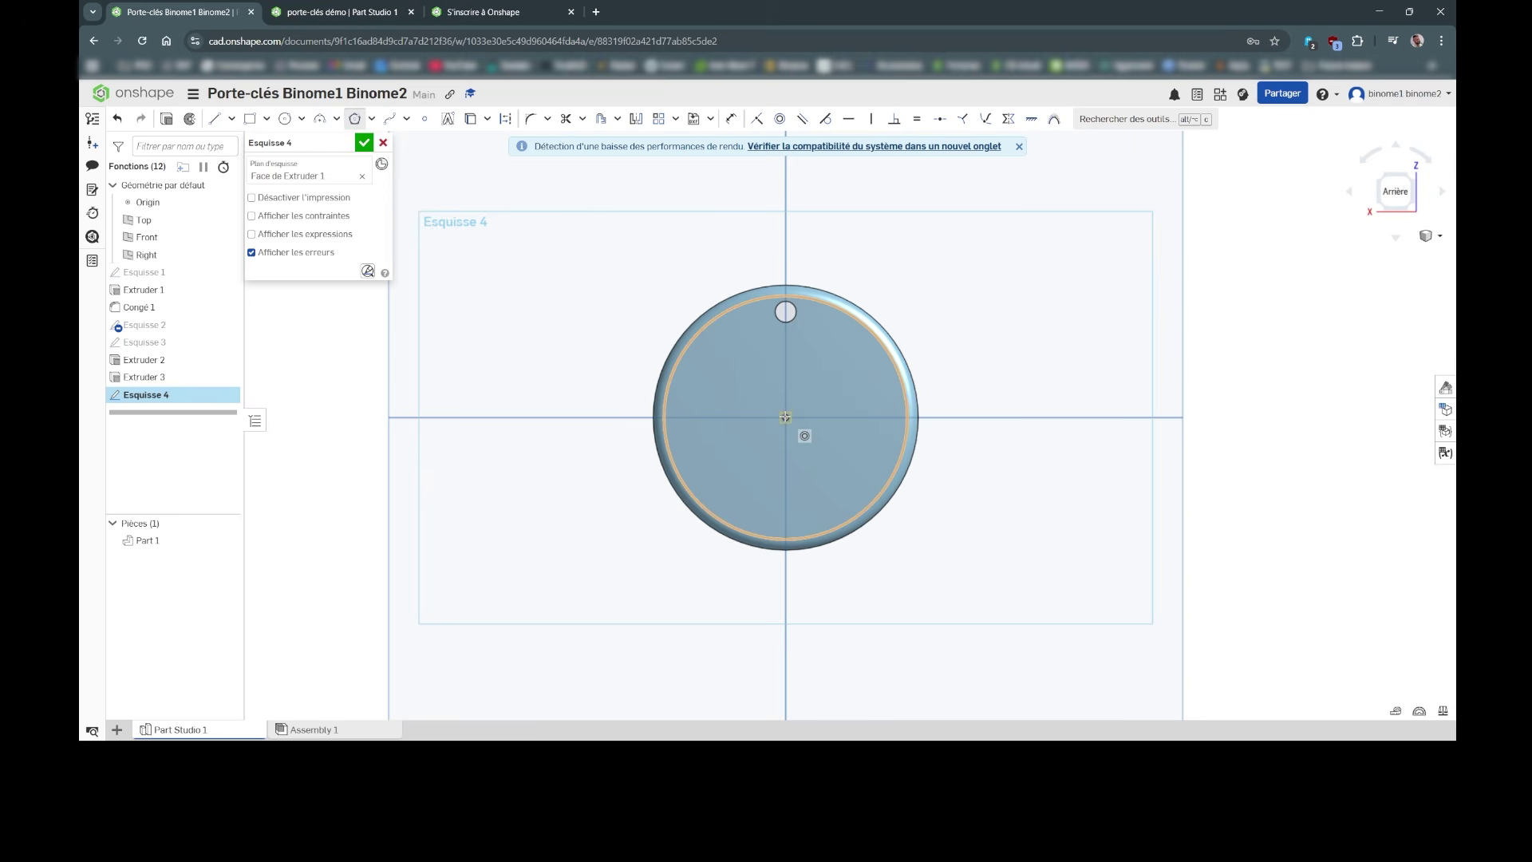
pyautogui.click(786, 417)
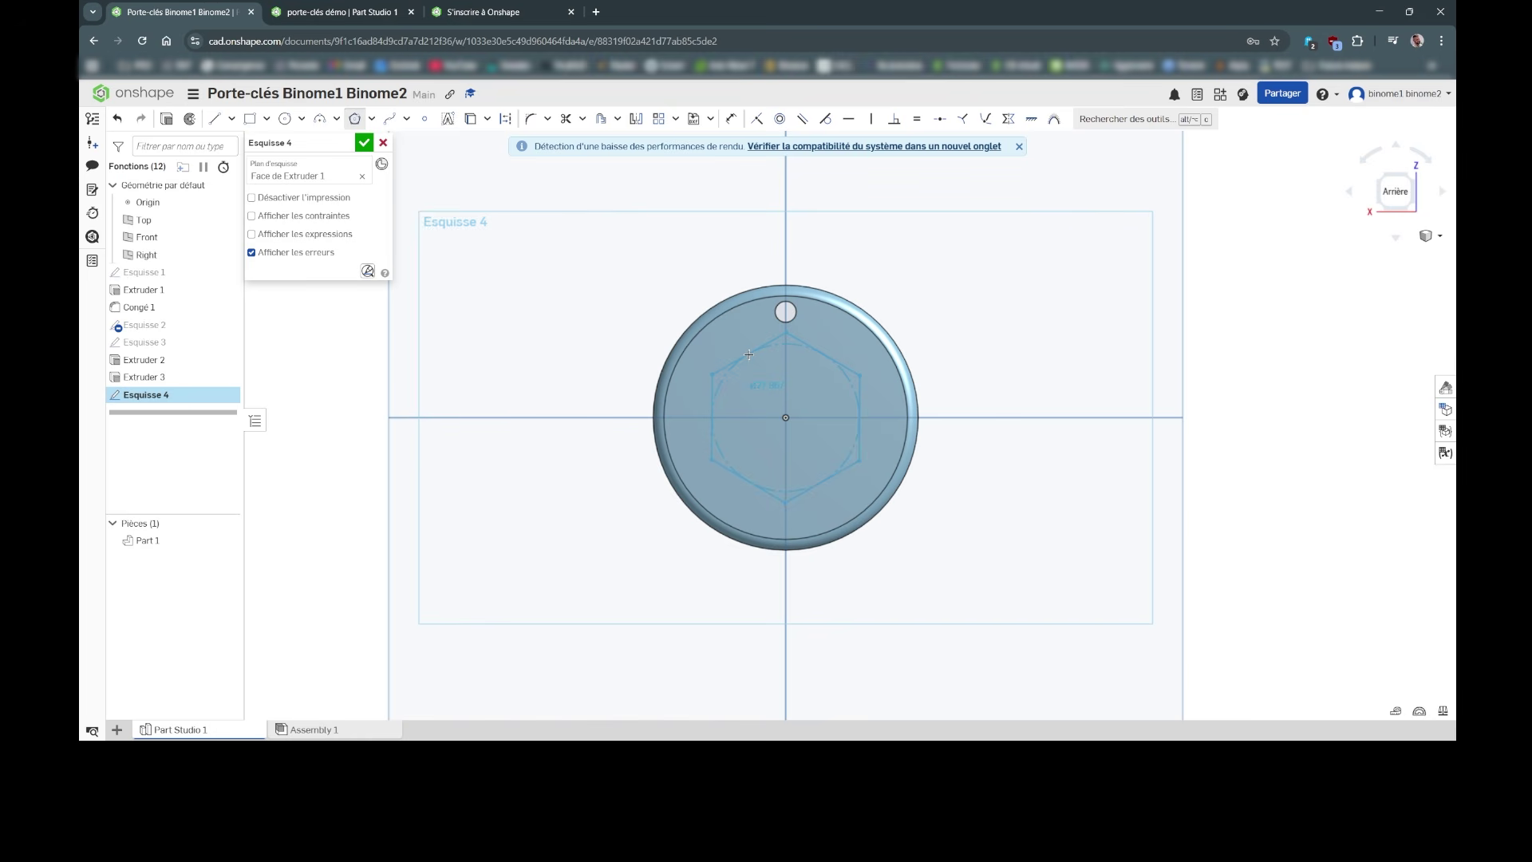
pyautogui.click(749, 354)
pyautogui.moveTo(748, 343); pyautogui.dragTo(753, 352)
pyautogui.click(753, 352)
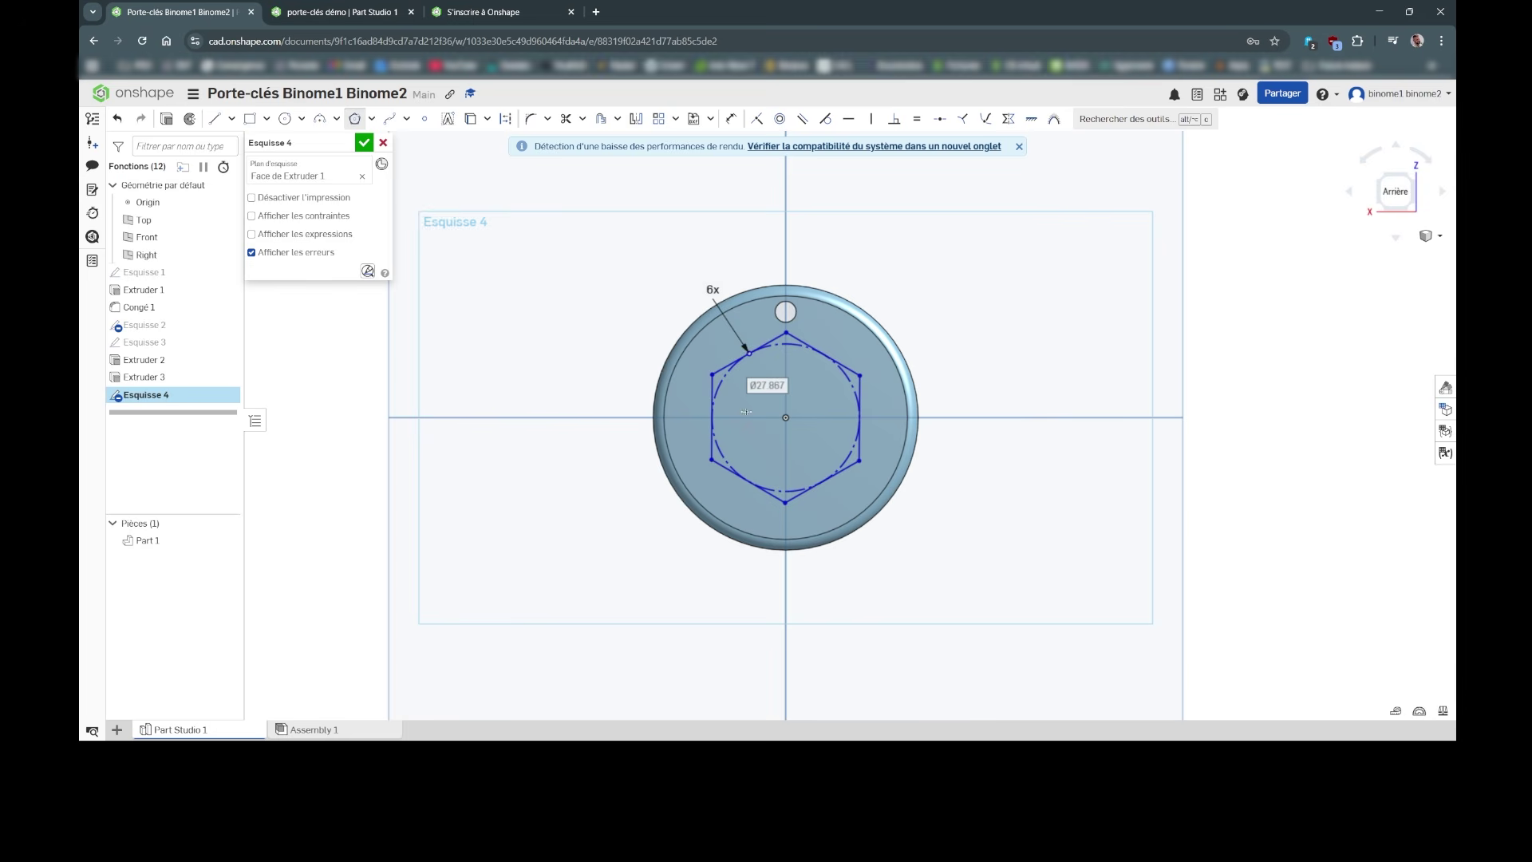
# Step: Keep six sides, dimension the hexagon's construction circle to Ø25 mm and finish the sketch
pyautogui.click(731, 118)
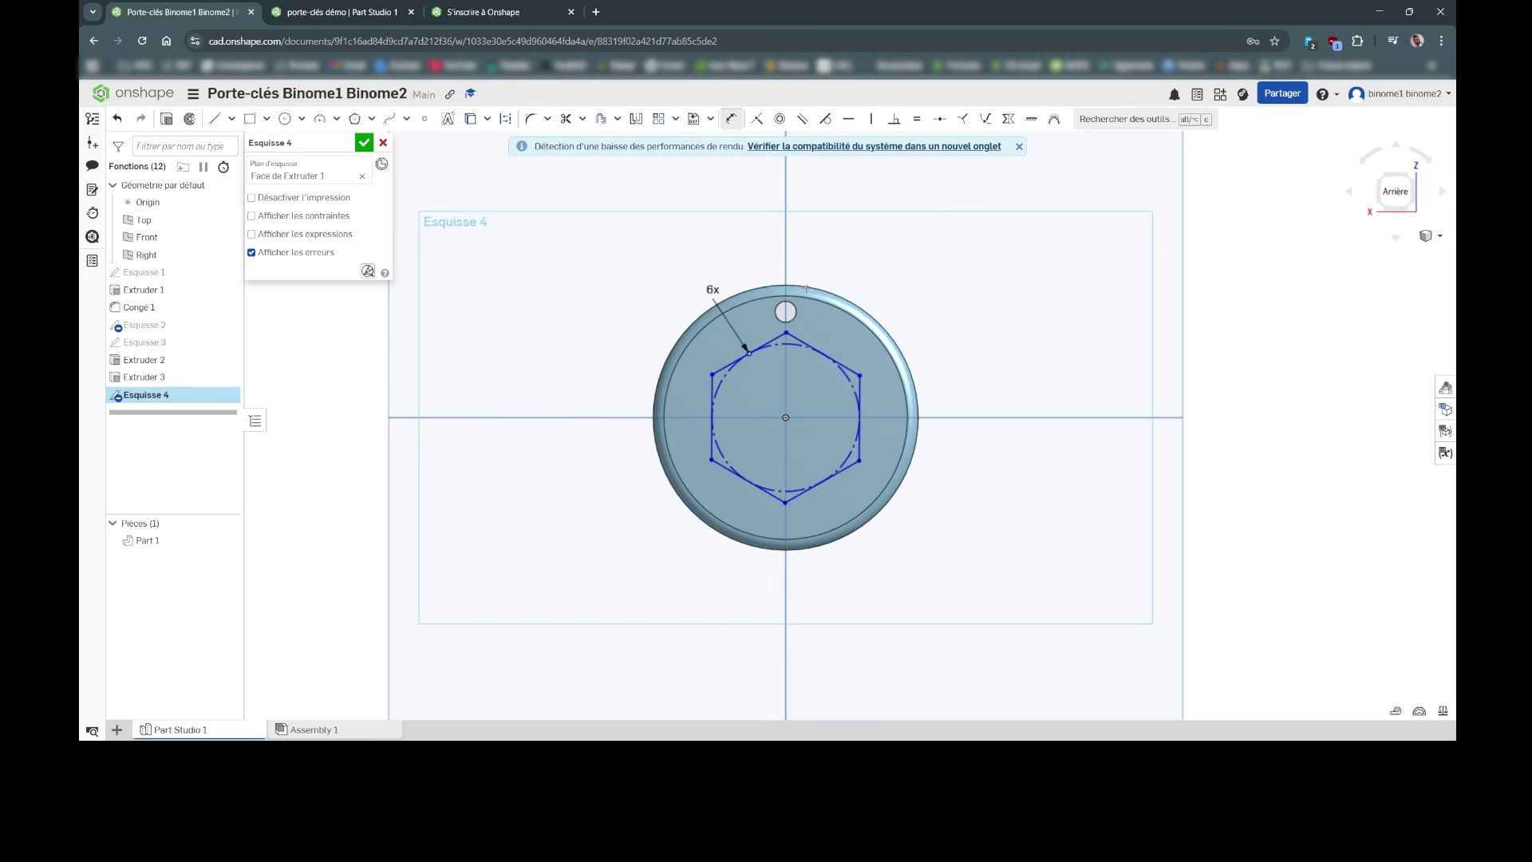
pyautogui.doubleClick(713, 289)
pyautogui.press('Return')
pyautogui.click(846, 375)
pyautogui.click(1004, 333)
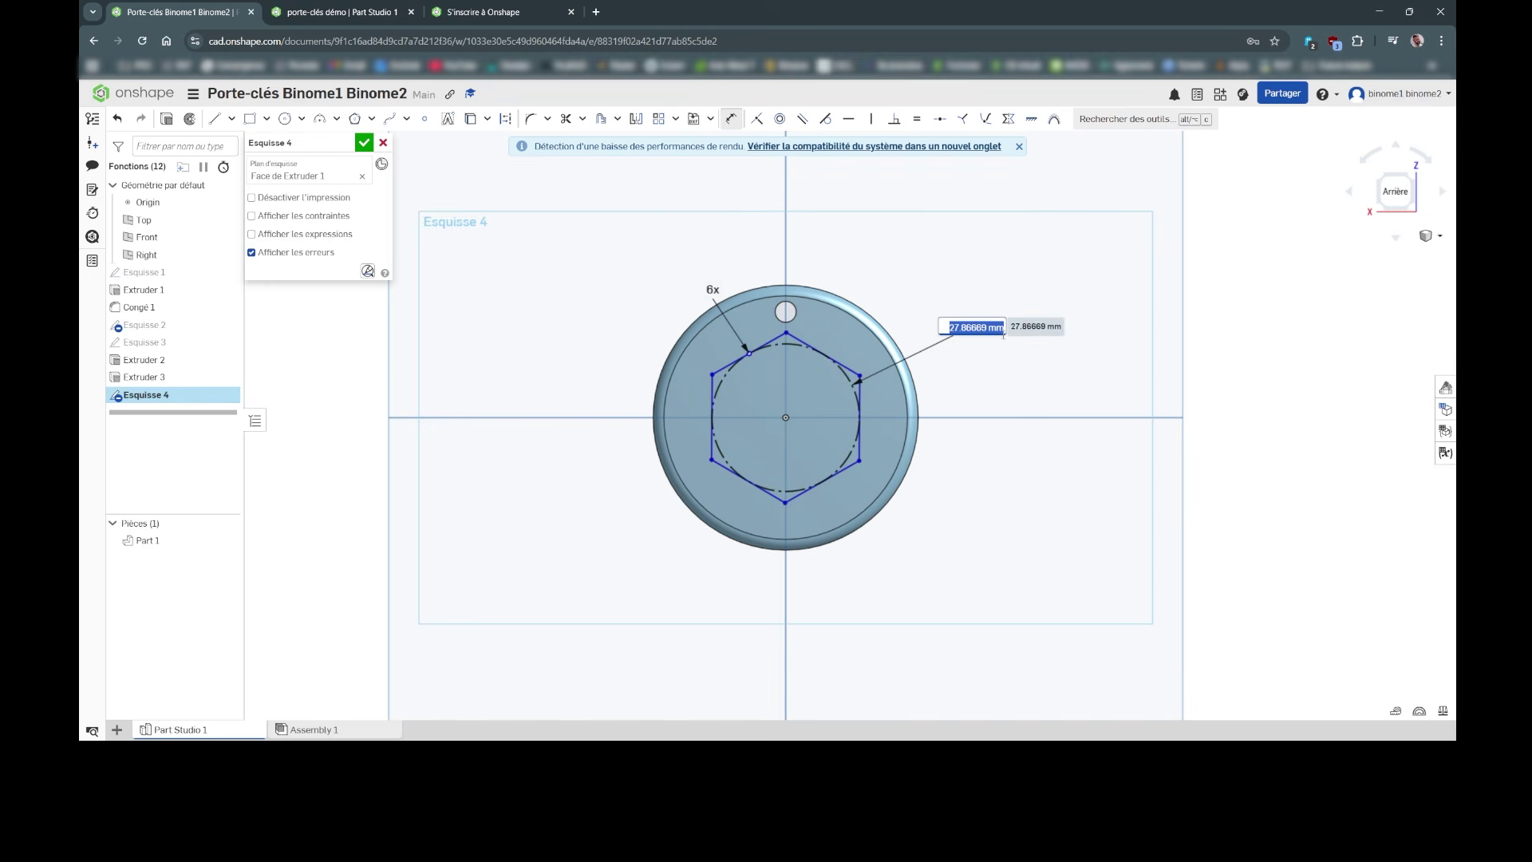
pyautogui.write('25')
pyautogui.press('Return')
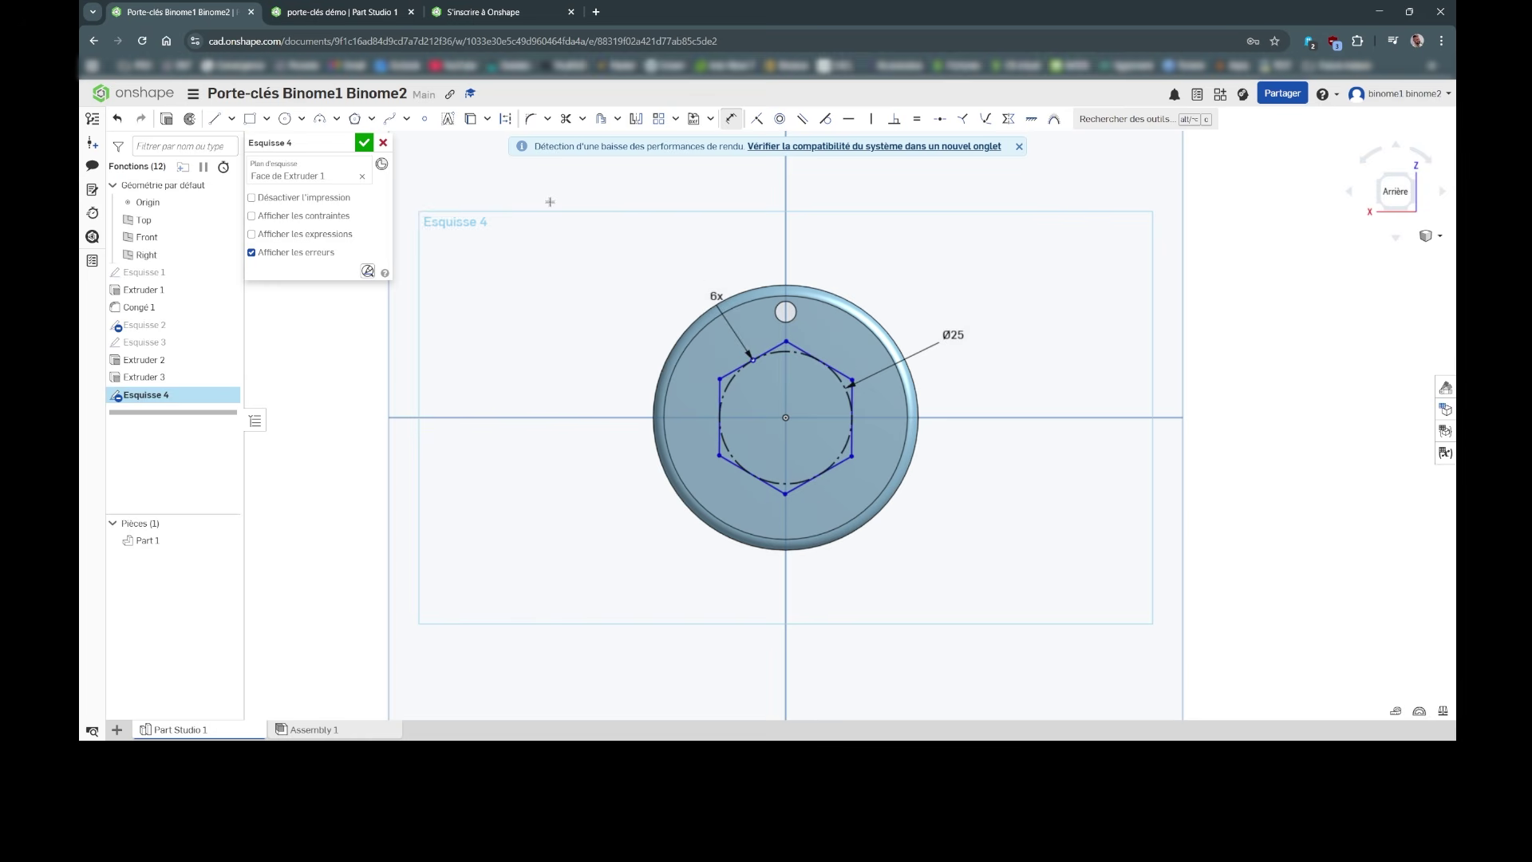
pyautogui.click(365, 144)
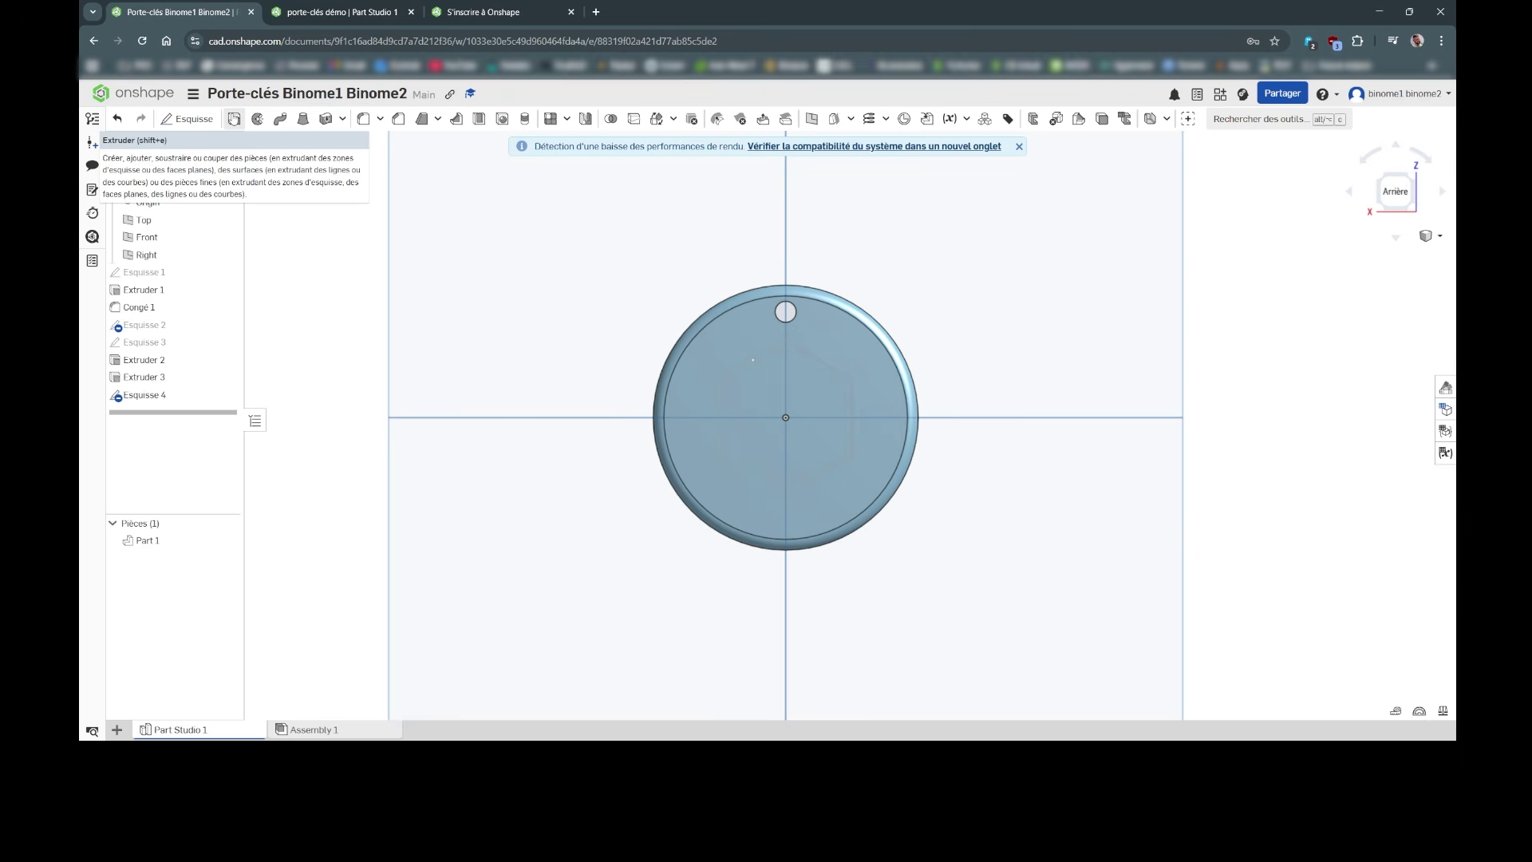
# Step: Extrude the hexagon region 0.5 mm with Ajouter so it joins the disc's back
pyautogui.click(233, 119)
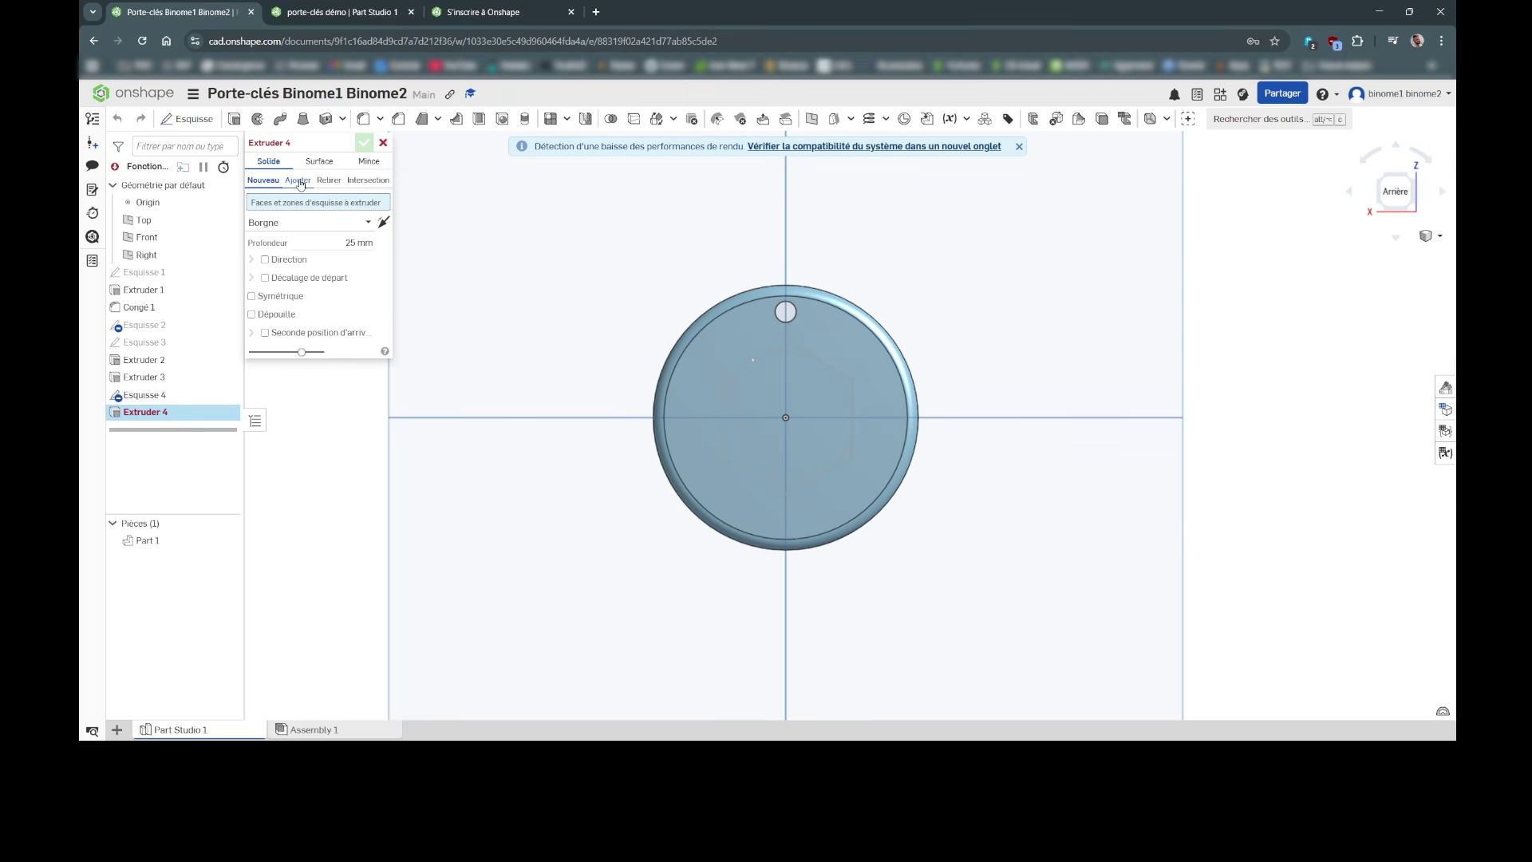
pyautogui.click(300, 182)
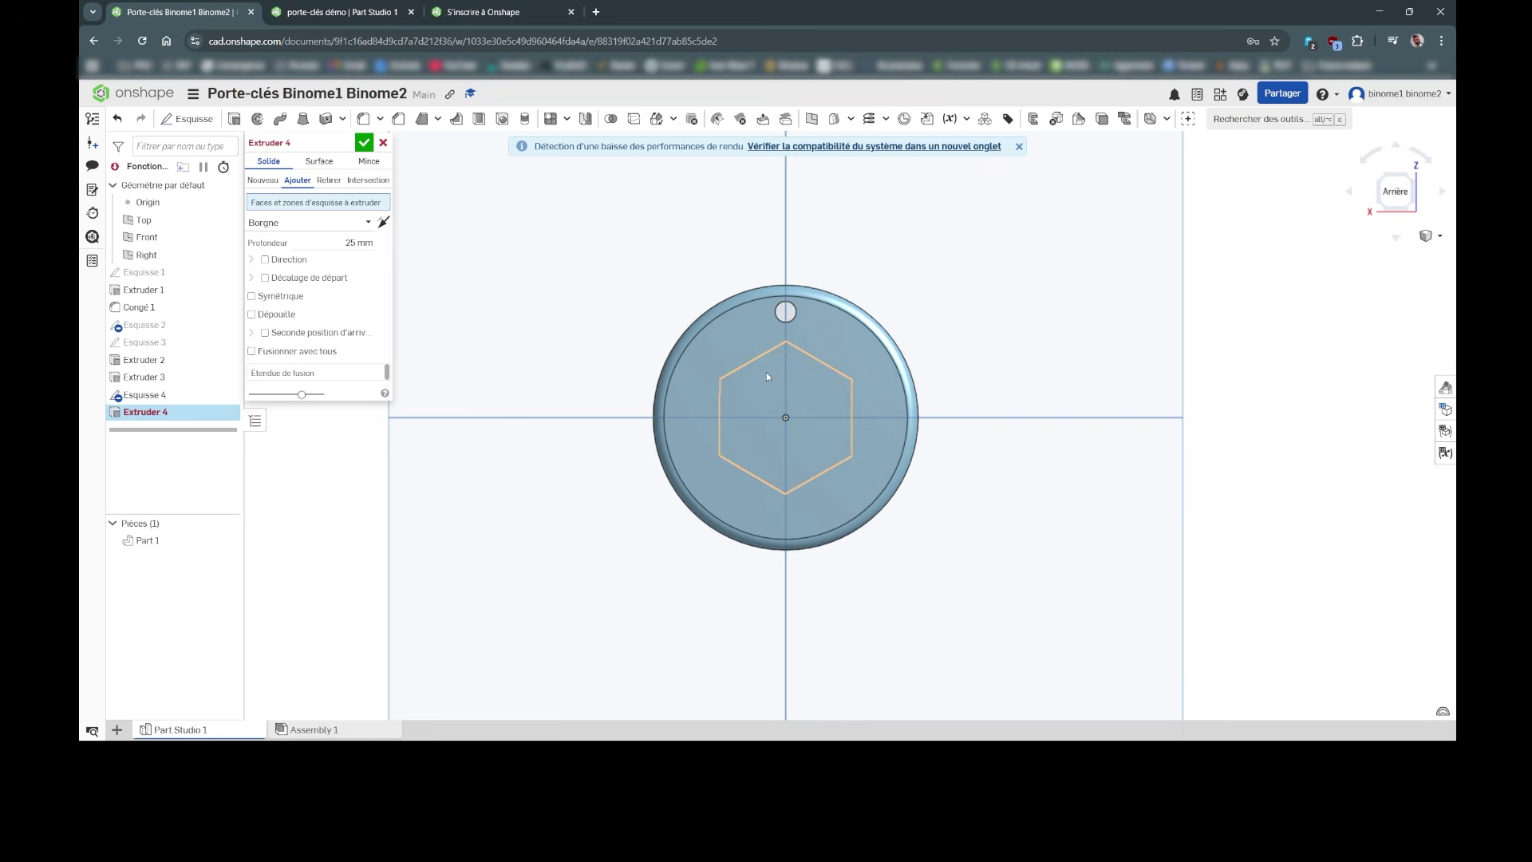
pyautogui.click(766, 372)
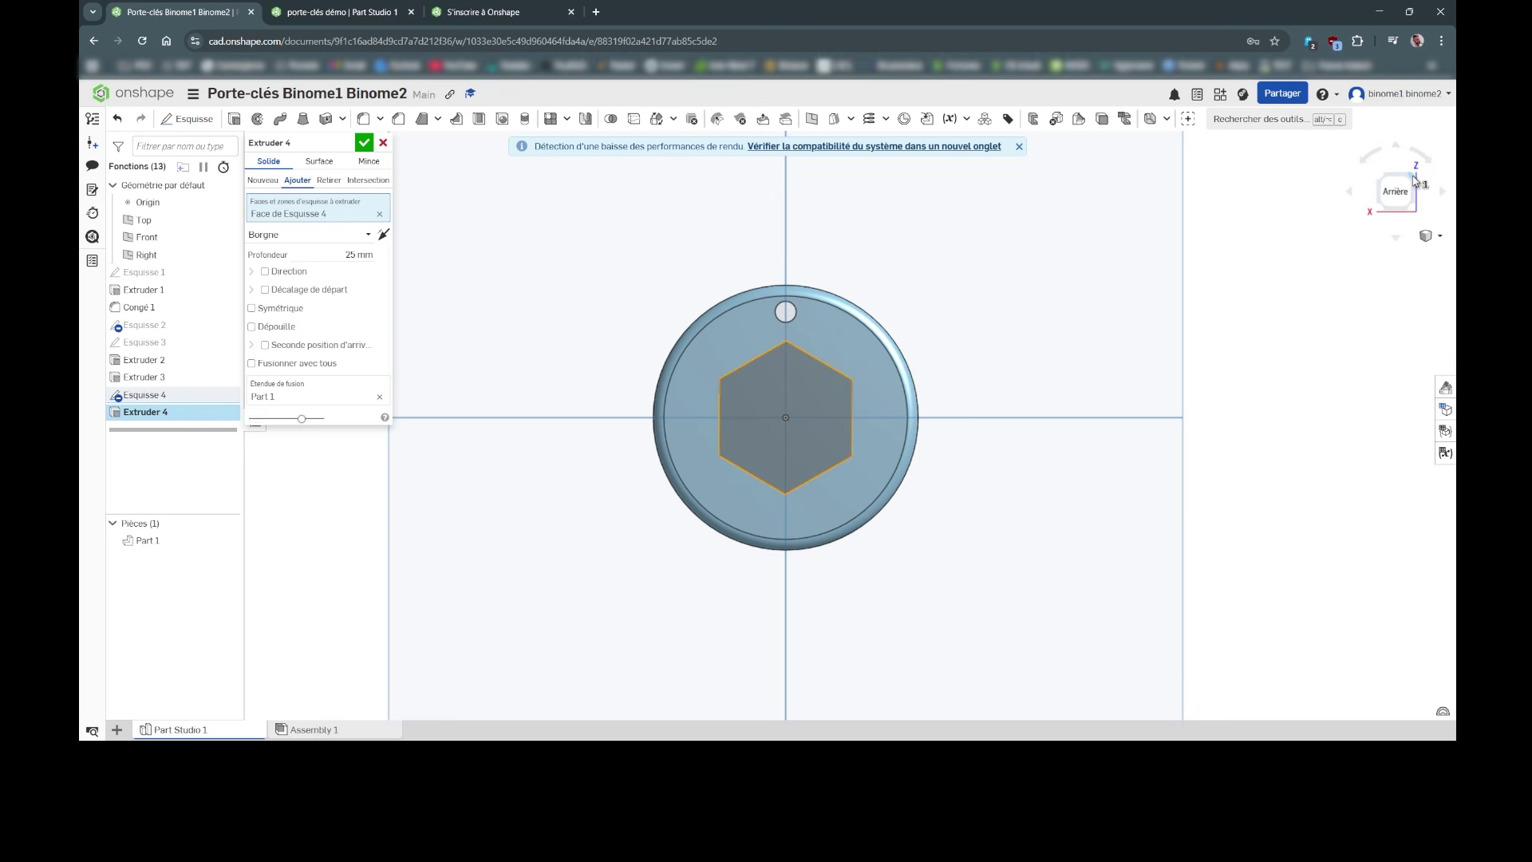
pyautogui.click(1414, 180)
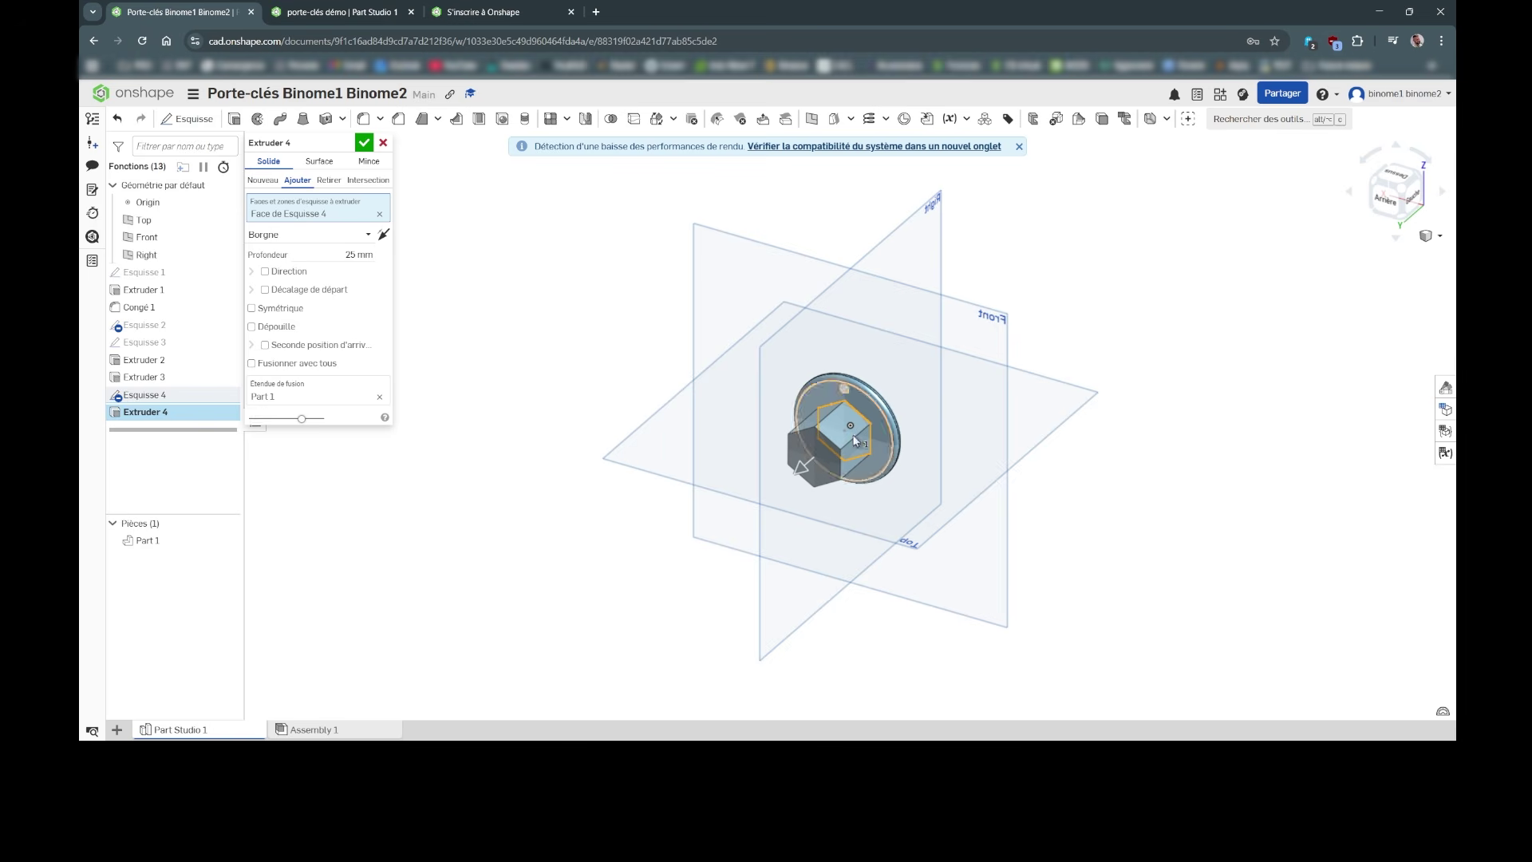
pyautogui.click(359, 253)
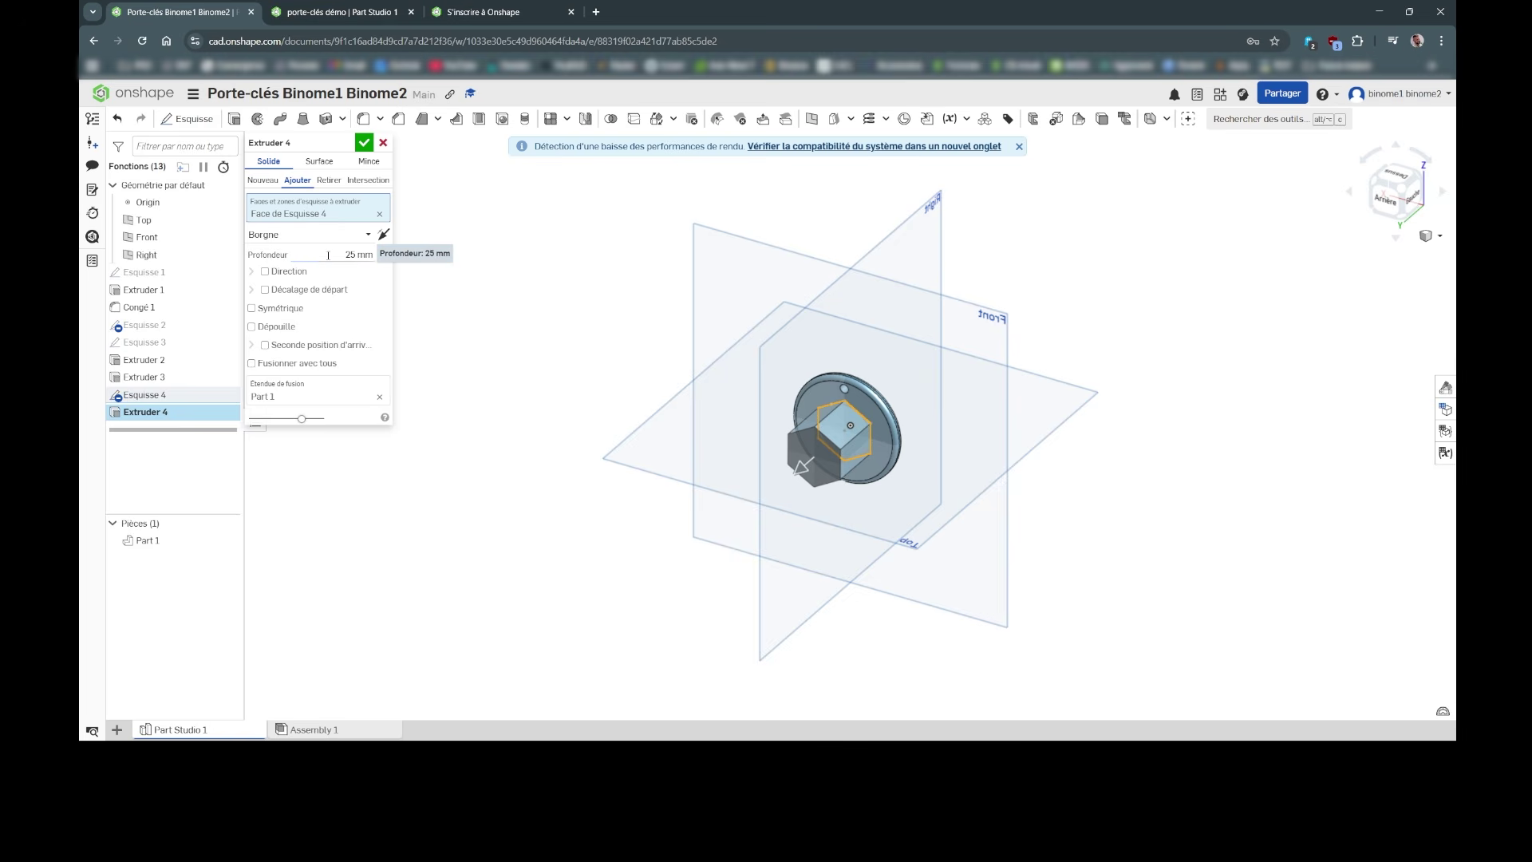
pyautogui.write('0.5')
pyautogui.press('Return')
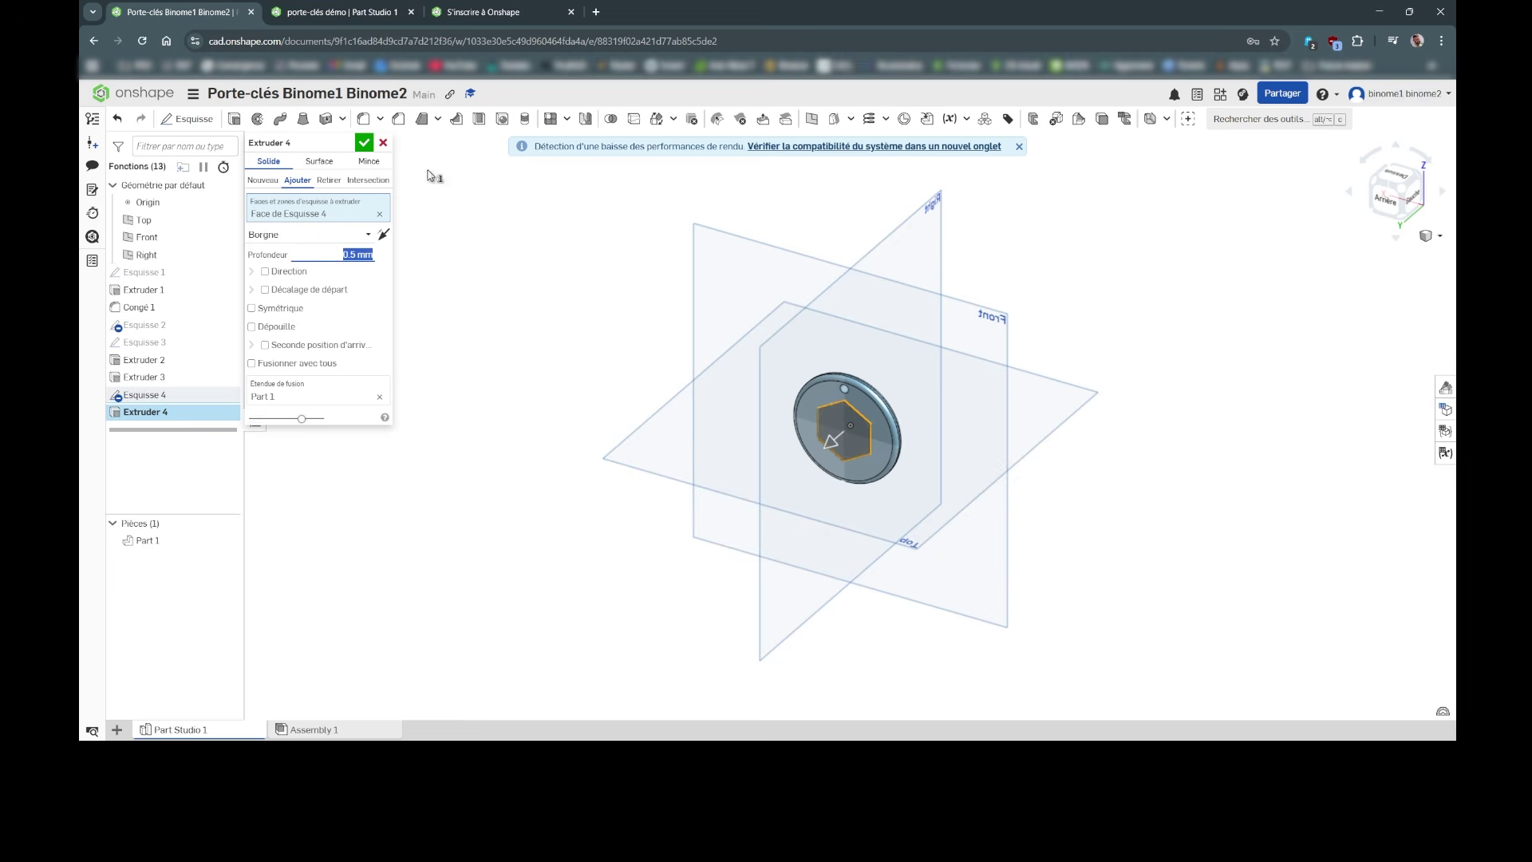
pyautogui.click(365, 146)
pyautogui.moveTo(1043, 500); pyautogui.dragTo(1245, 319, button='right')
pyautogui.scroll(3, 949, 467)
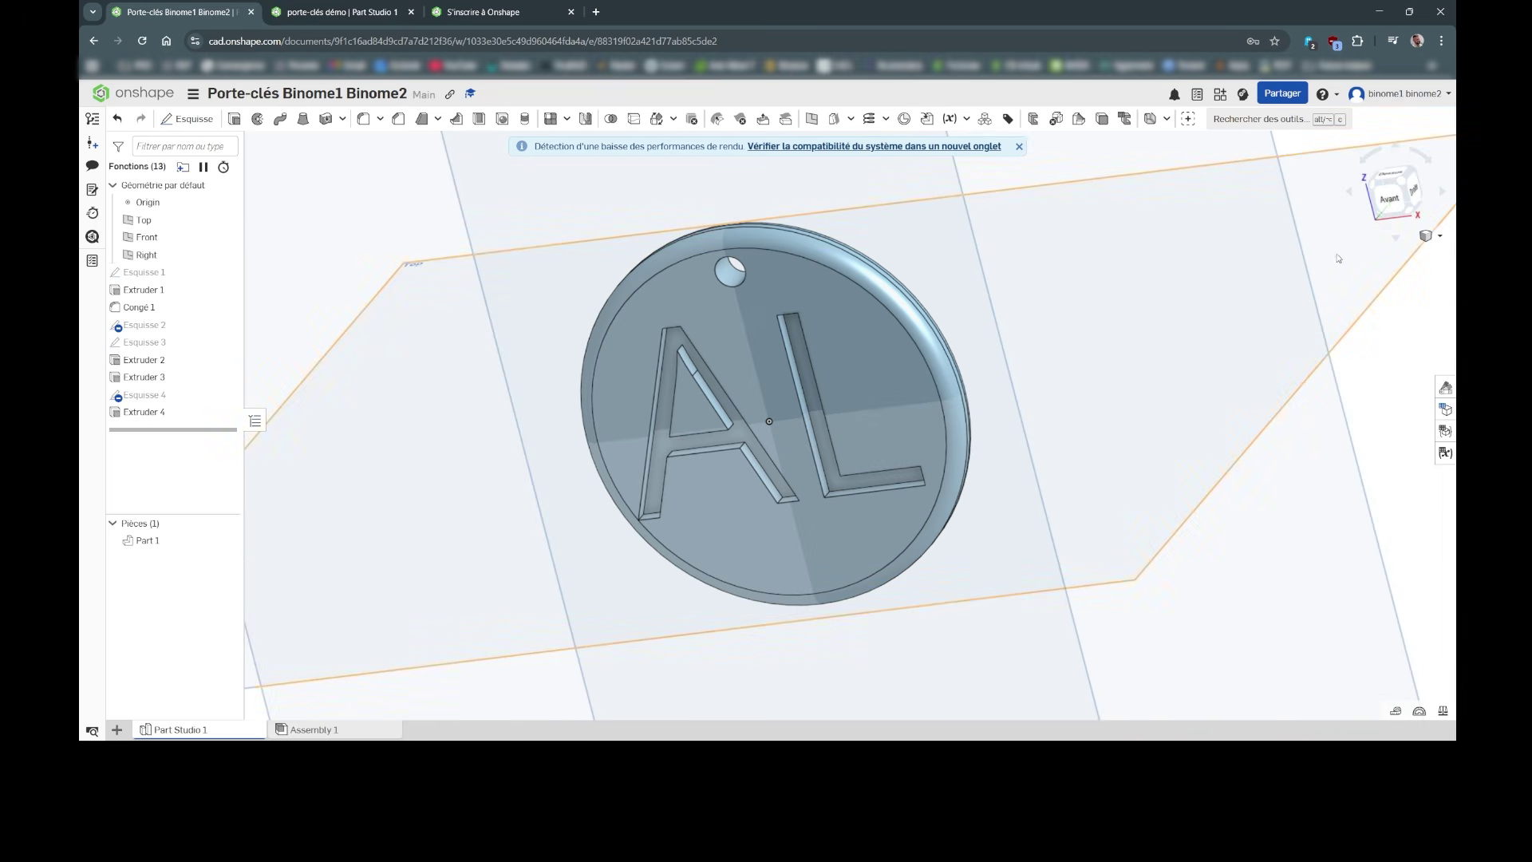
pyautogui.click(1390, 198)
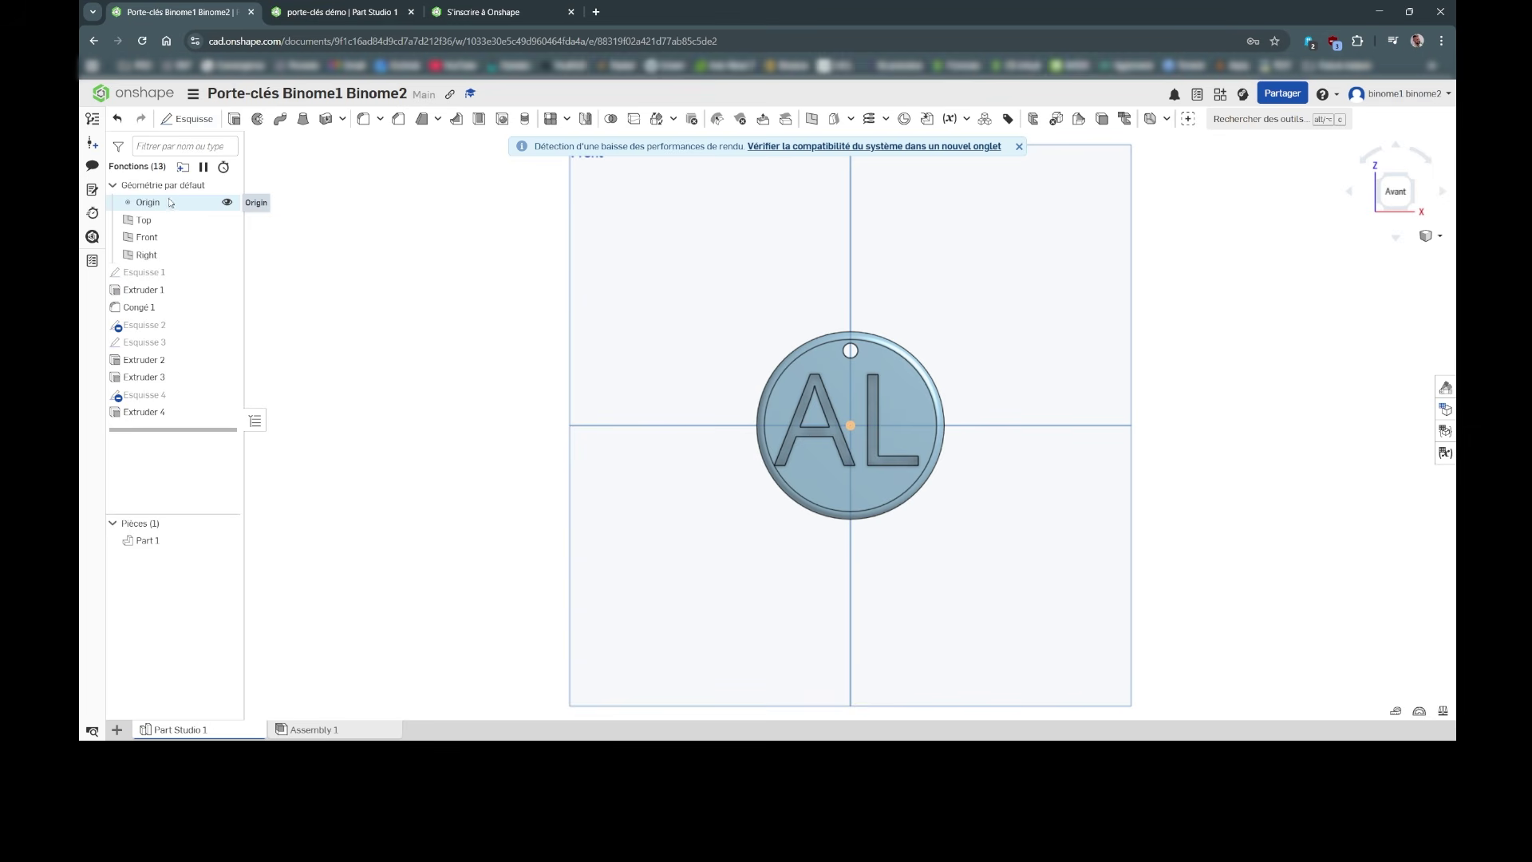
pyautogui.click(92, 120)
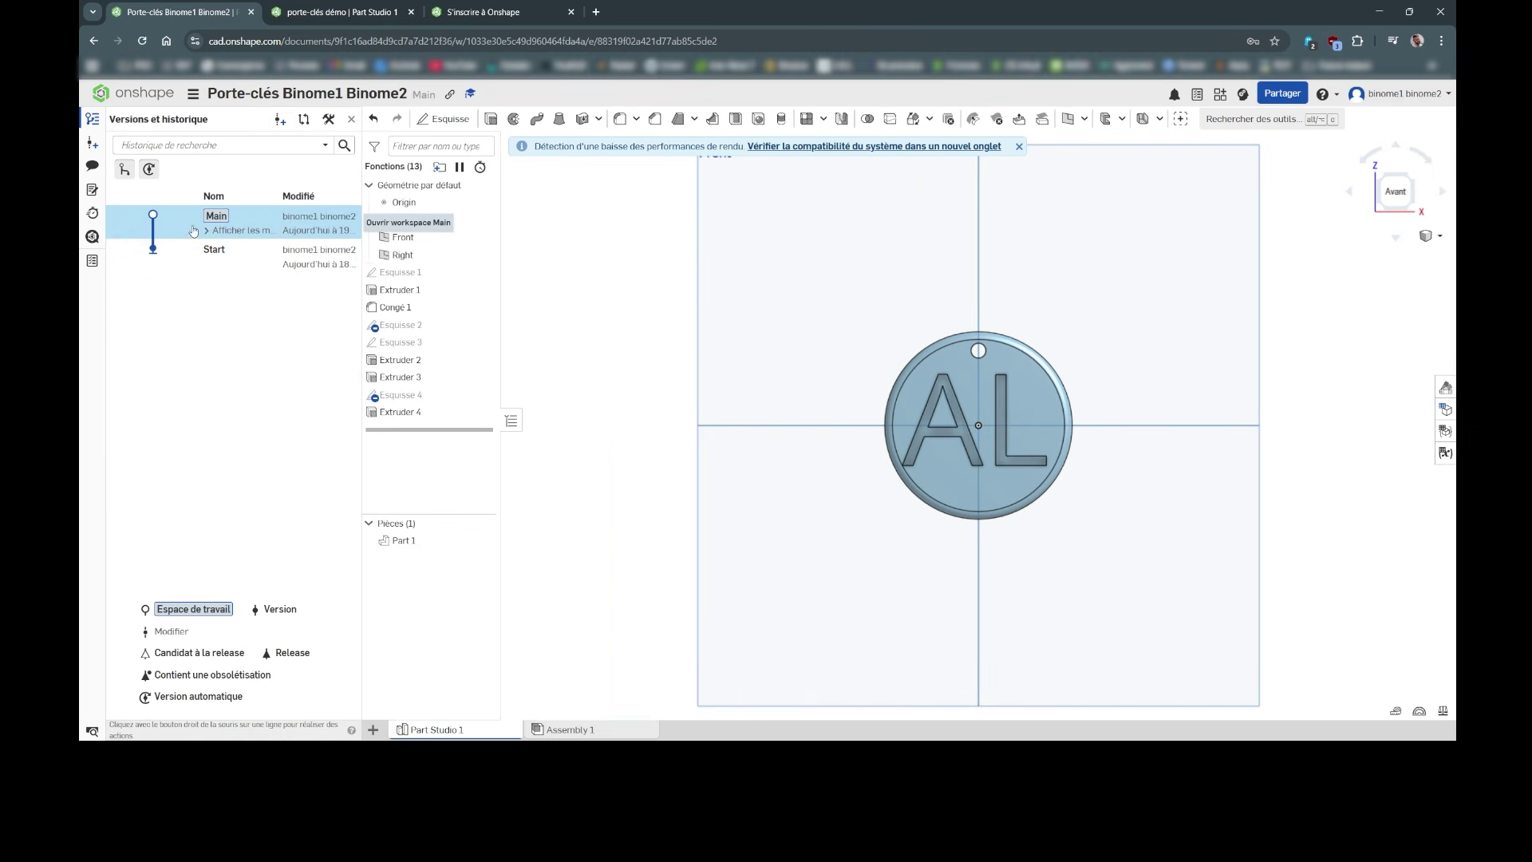
pyautogui.click(209, 230)
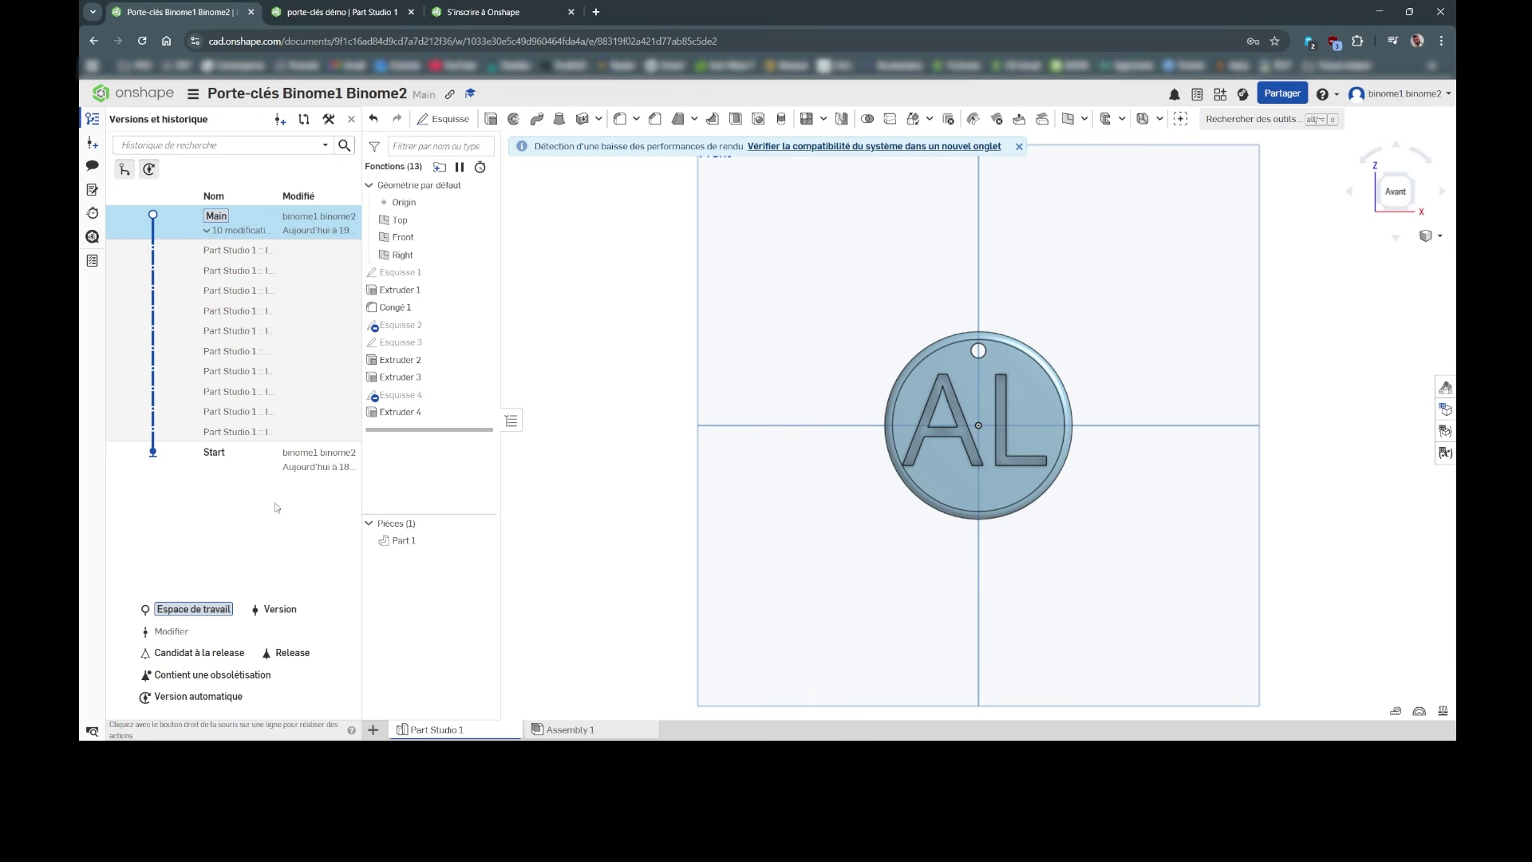
pyautogui.click(92, 119)
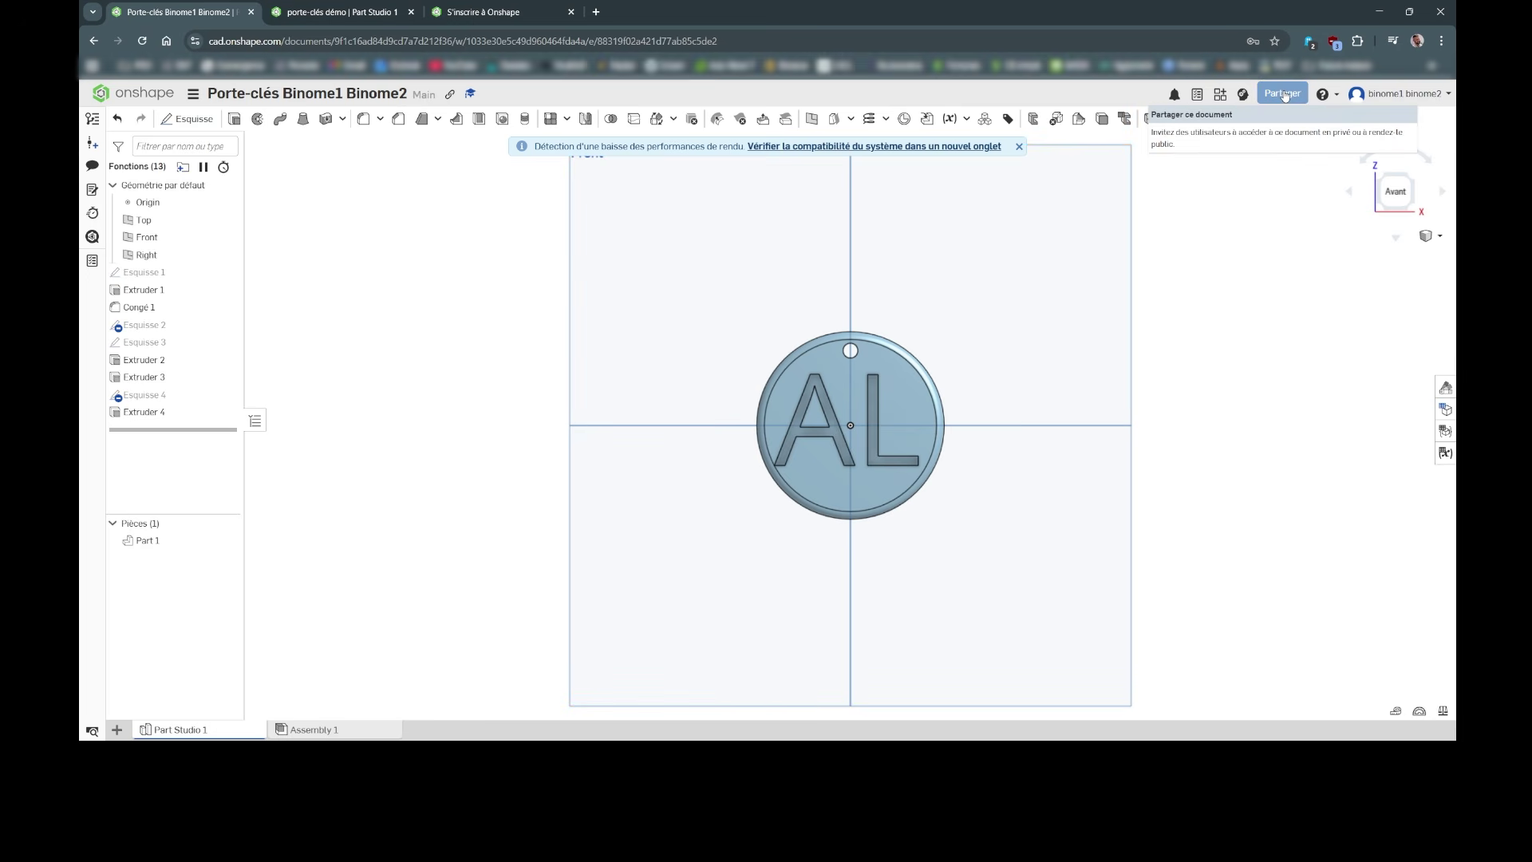
# Step: Add the recipient's e-mail address in the document's sharing settings
pyautogui.click(1283, 93)
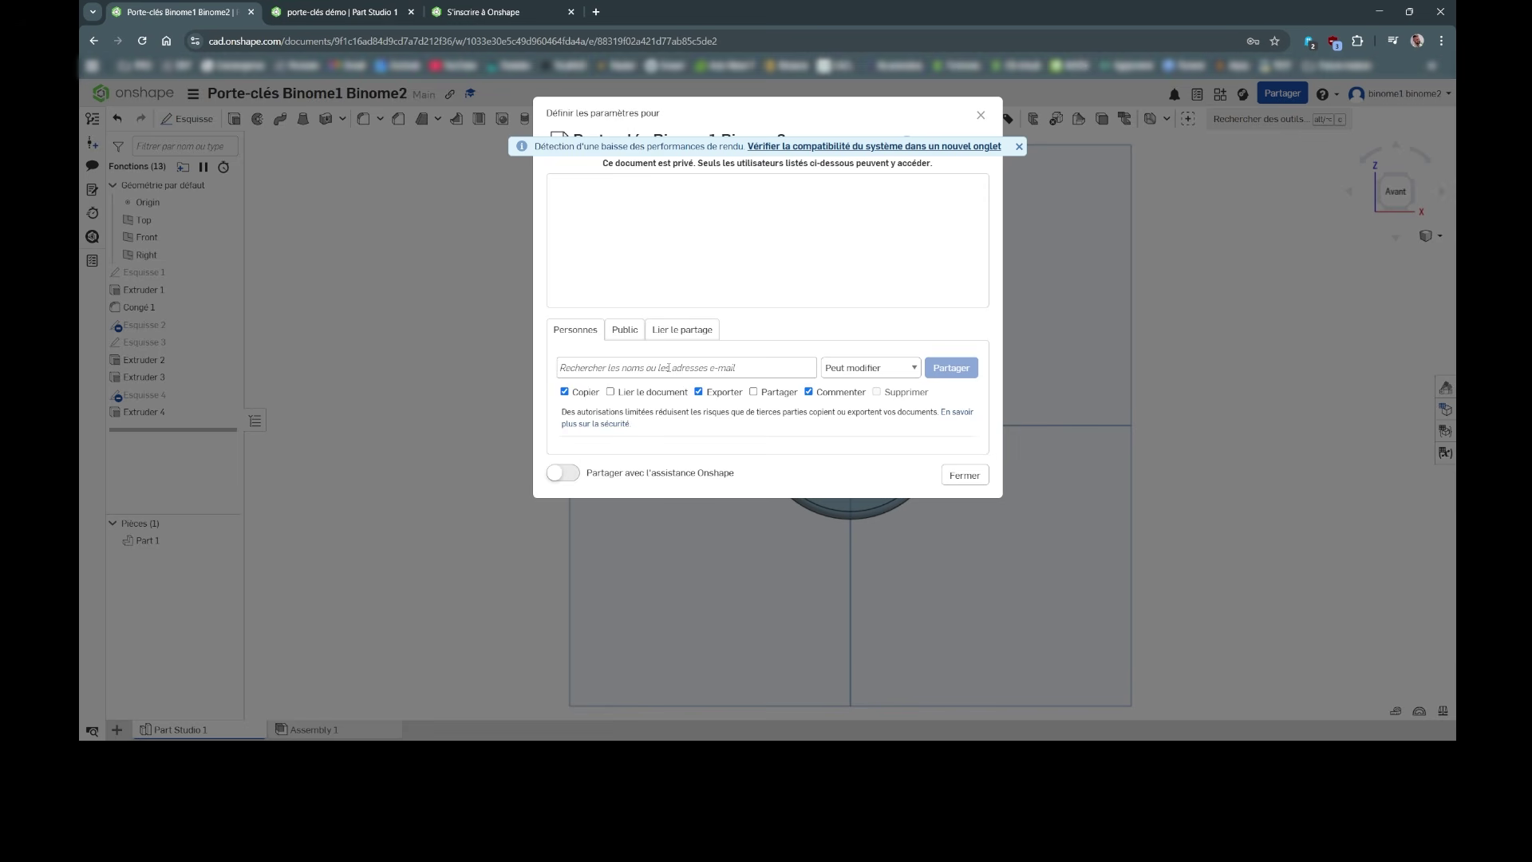
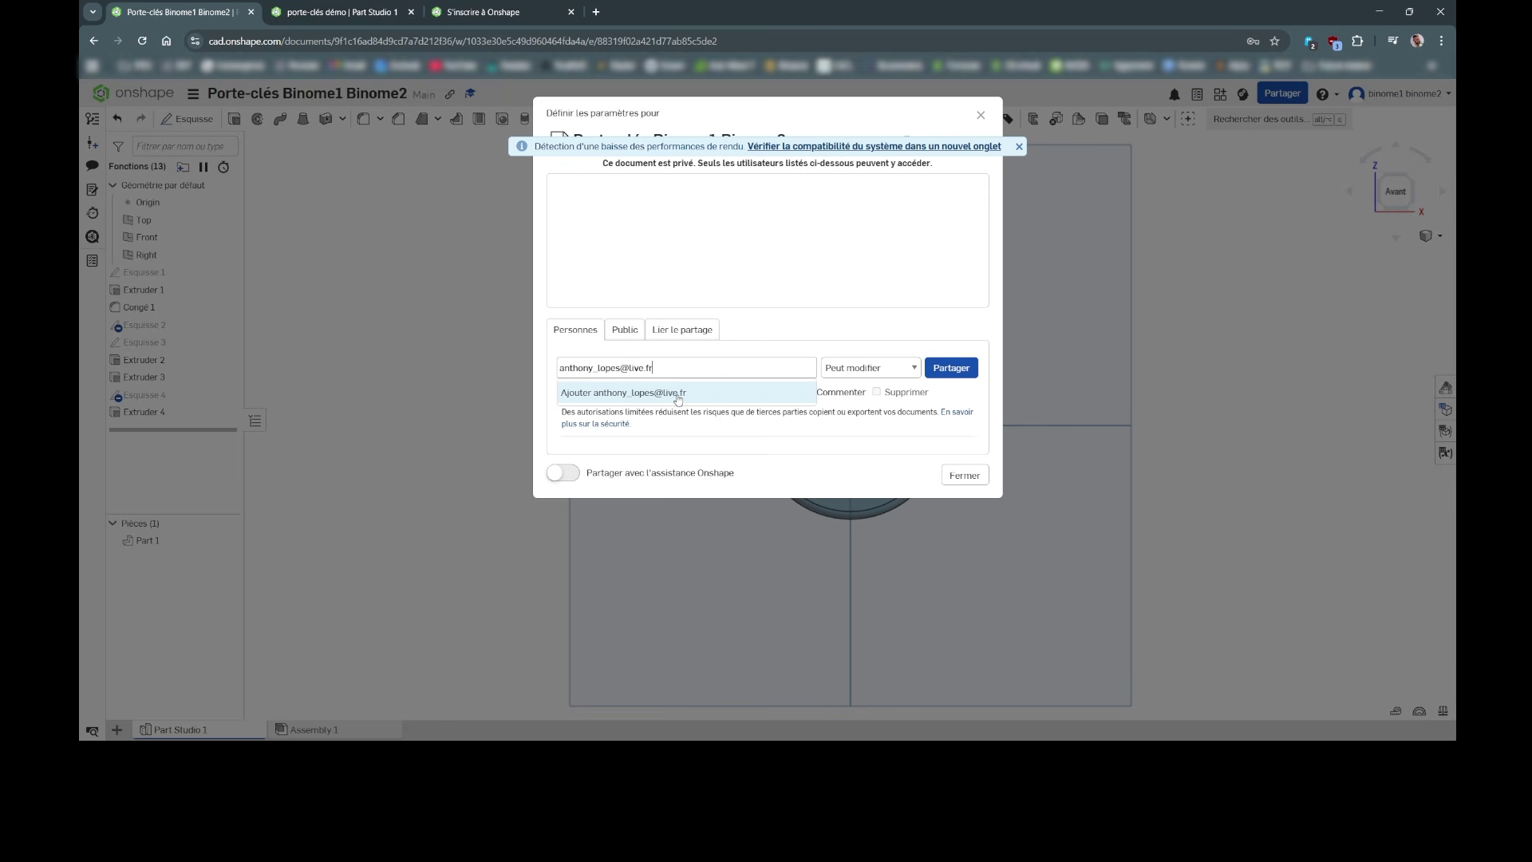
pyautogui.click(678, 394)
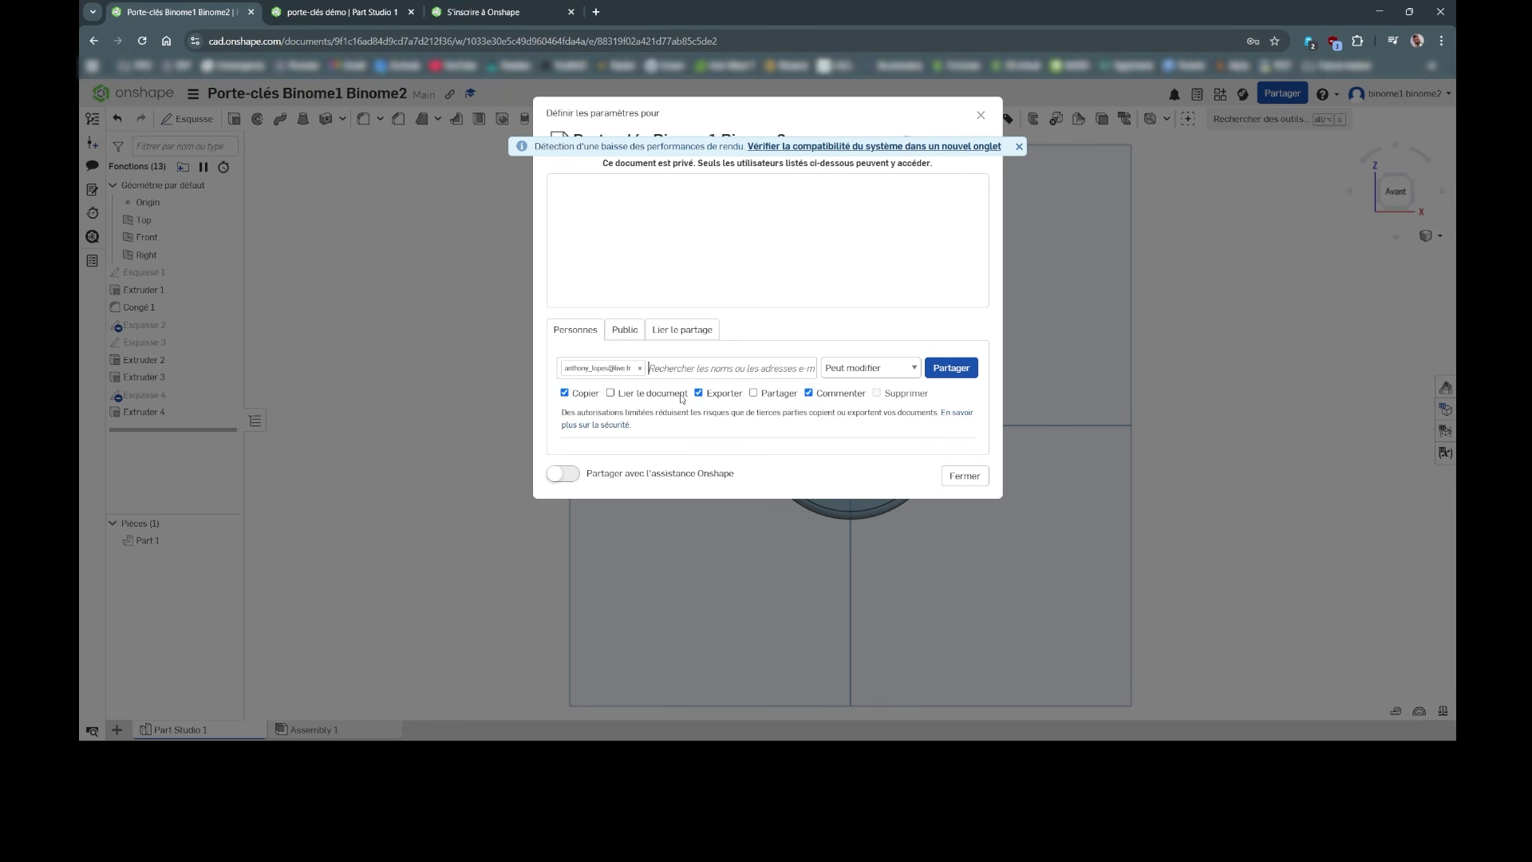
# Step: Share with Peut modifier rights, close the dialog and return to the owned documents list
pyautogui.click(951, 368)
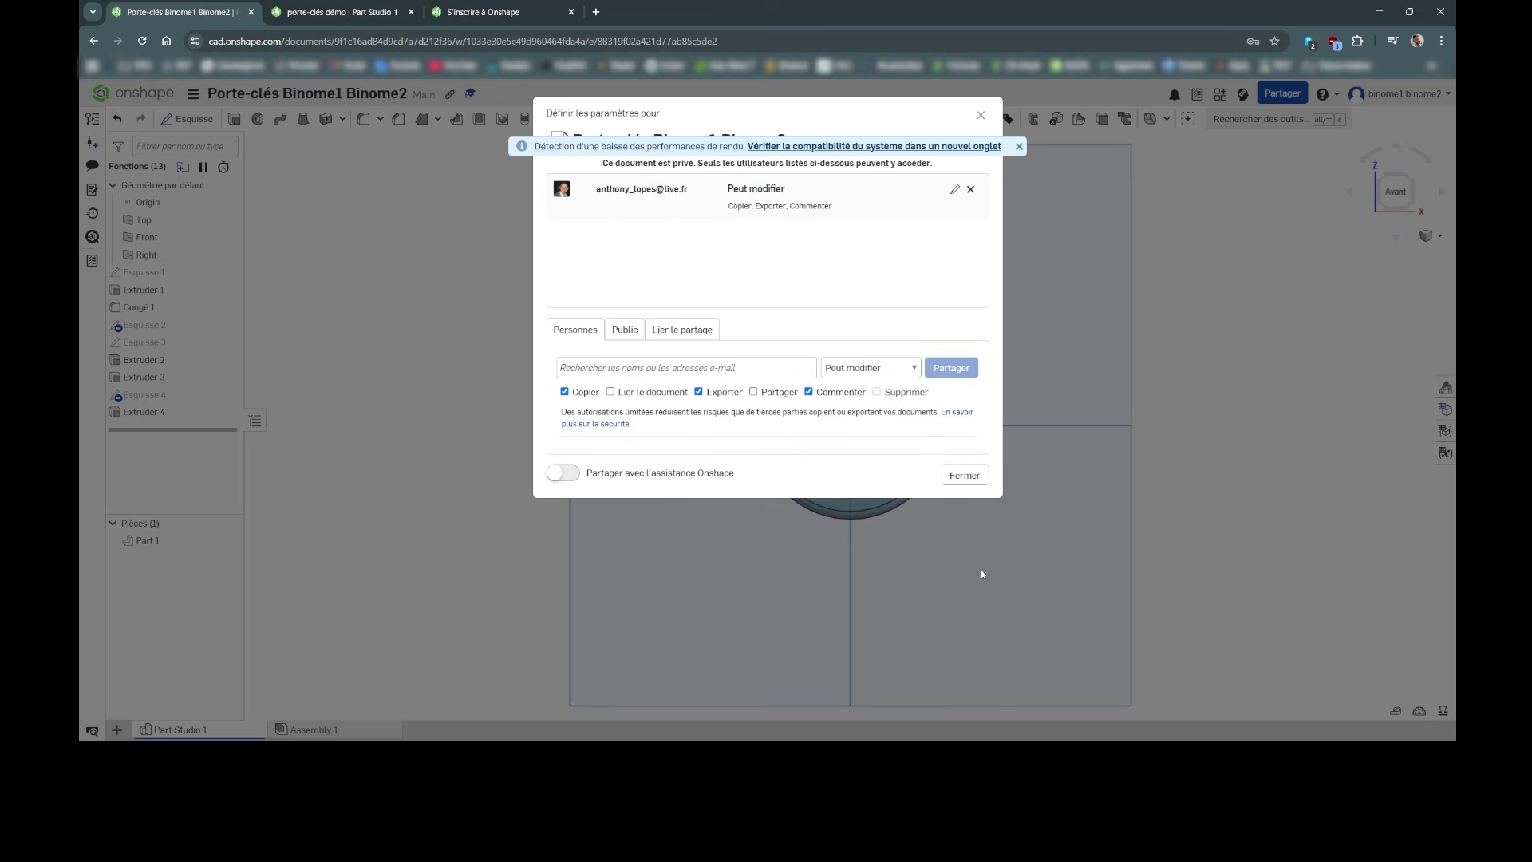
pyautogui.click(964, 476)
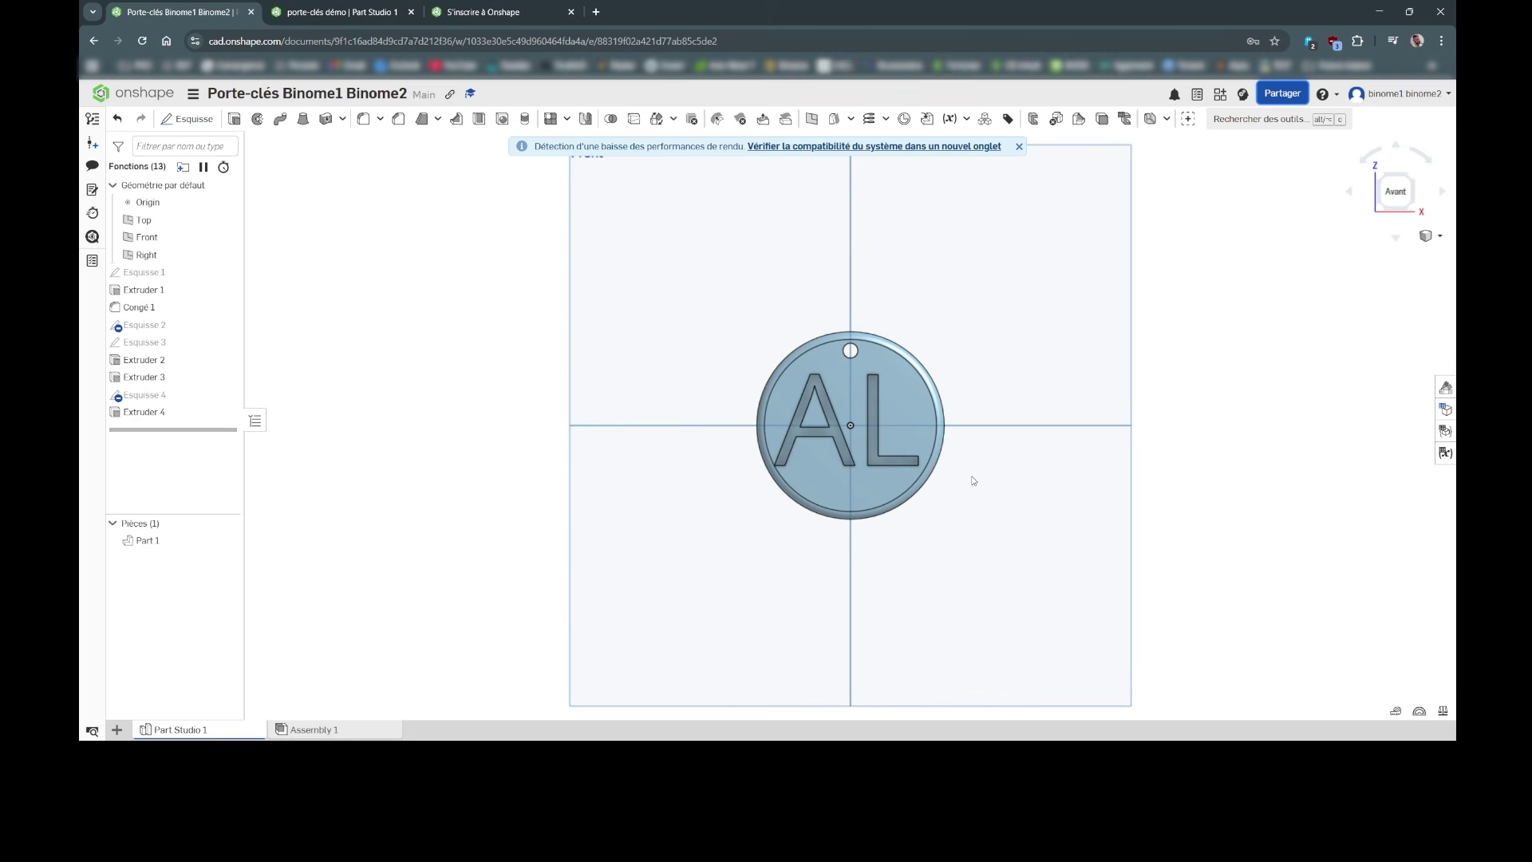
pyautogui.click(153, 96)
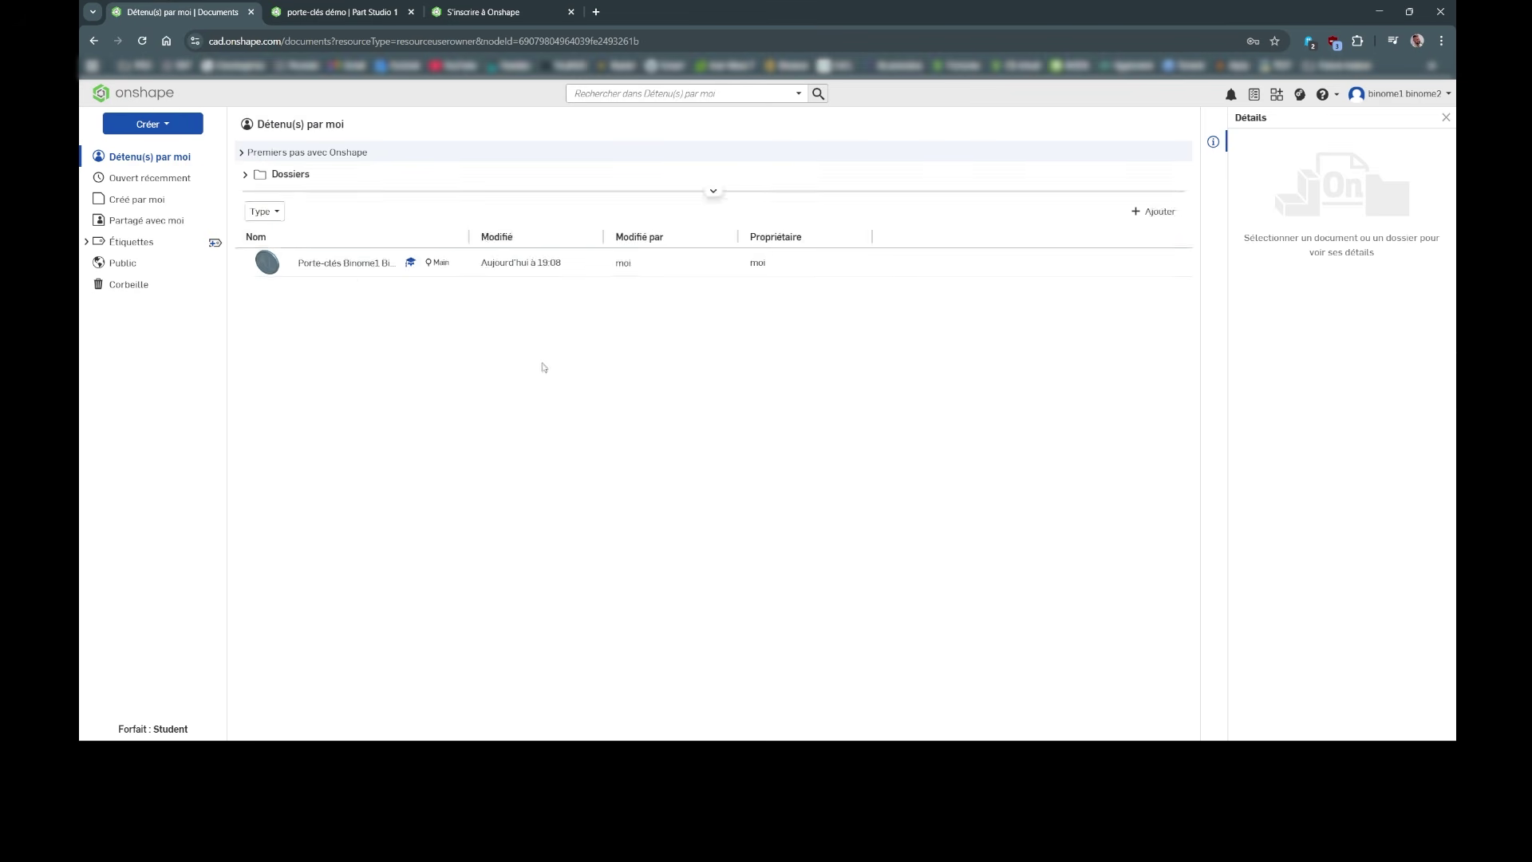